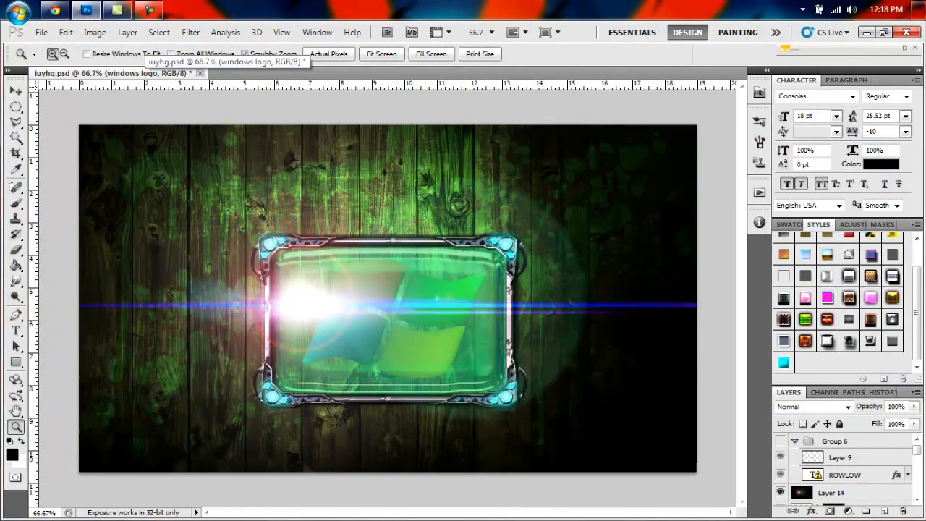
Step: Display the rulers and the guides around the glass frame in iuyhg.psd
left_click(781, 441)
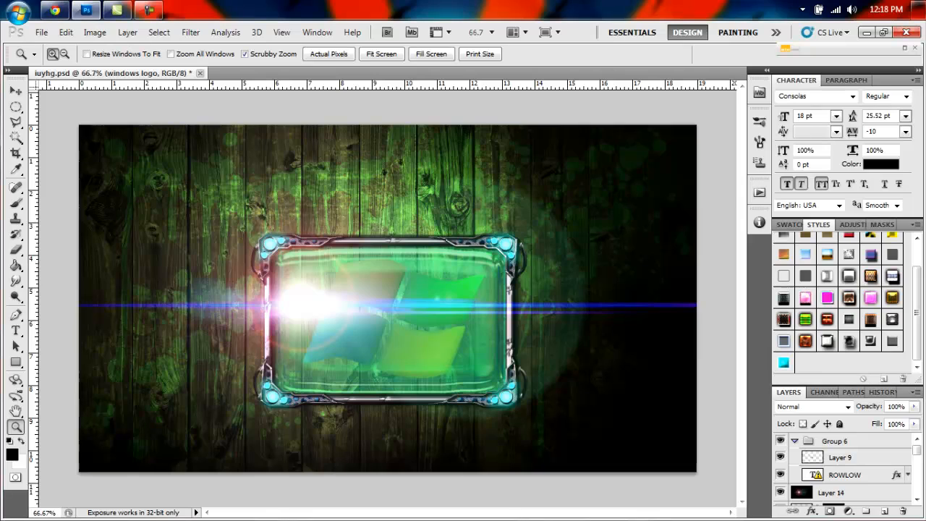
left_click(780, 441)
key("ctrl+r")
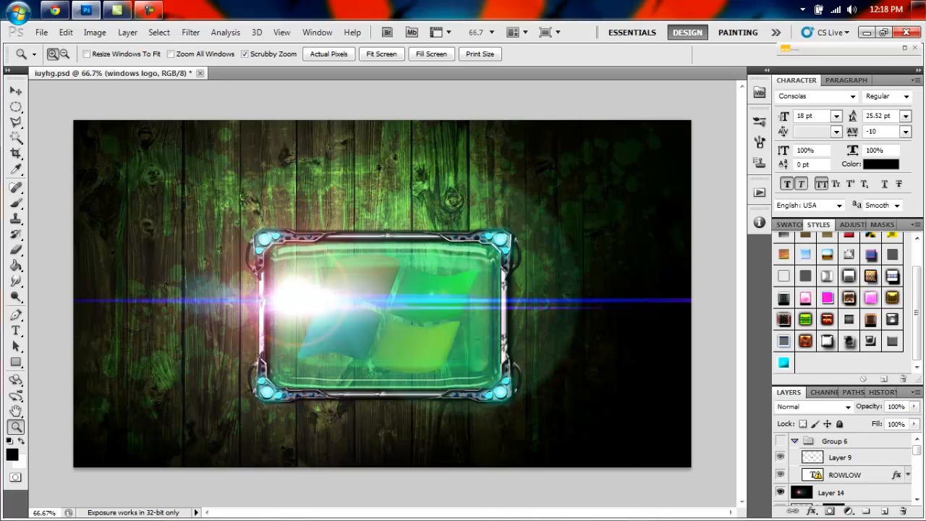
key("ctrl+r")
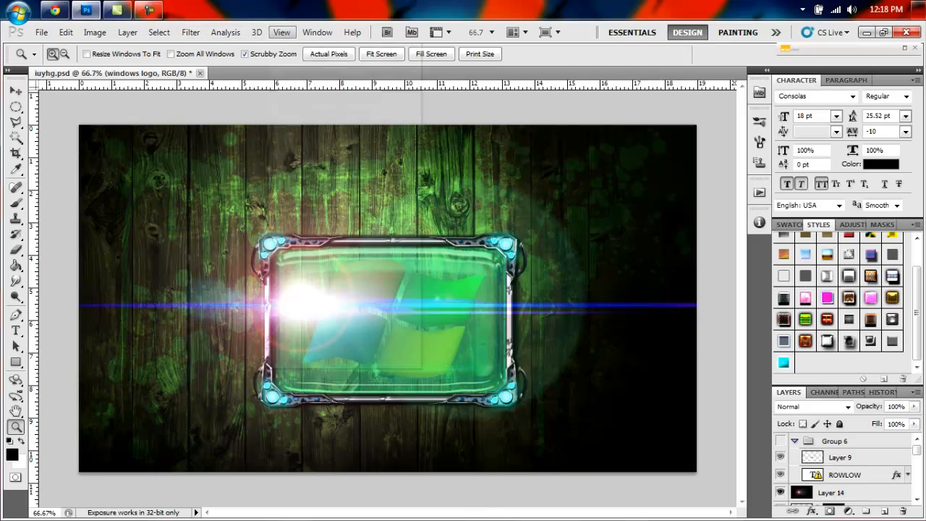
left_click(281, 32)
left_click(297, 220)
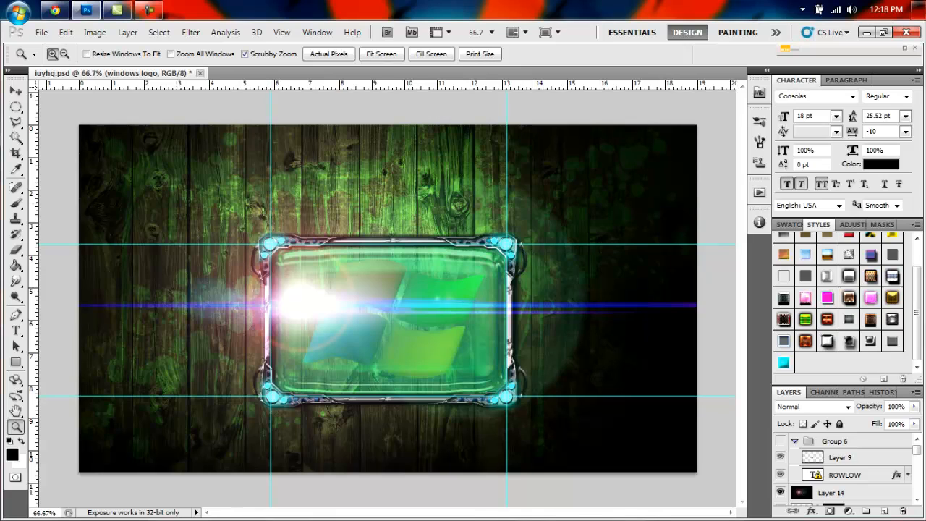
Step: Create a new 1366 x 768 pixel document at 72 pixels/inch in 8 bit RGB Color with a transparent background
left_click(41, 32)
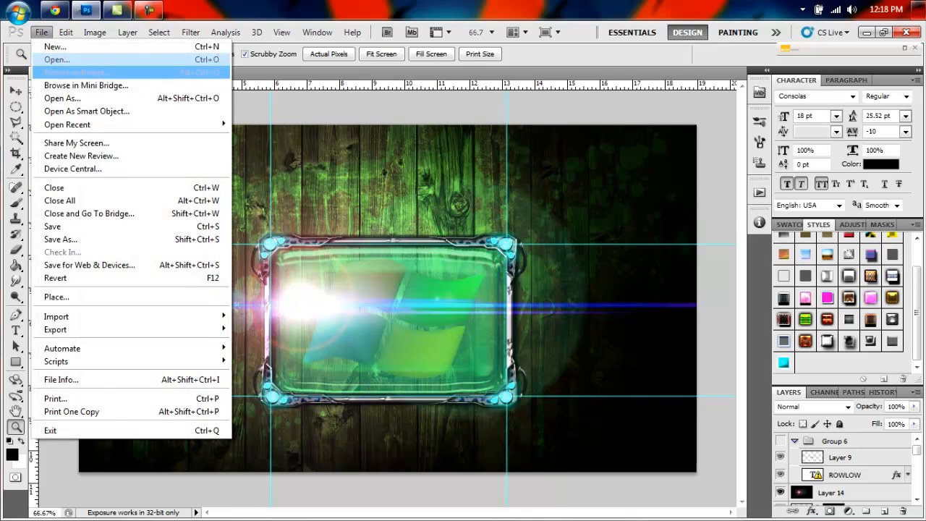
left_click(56, 46)
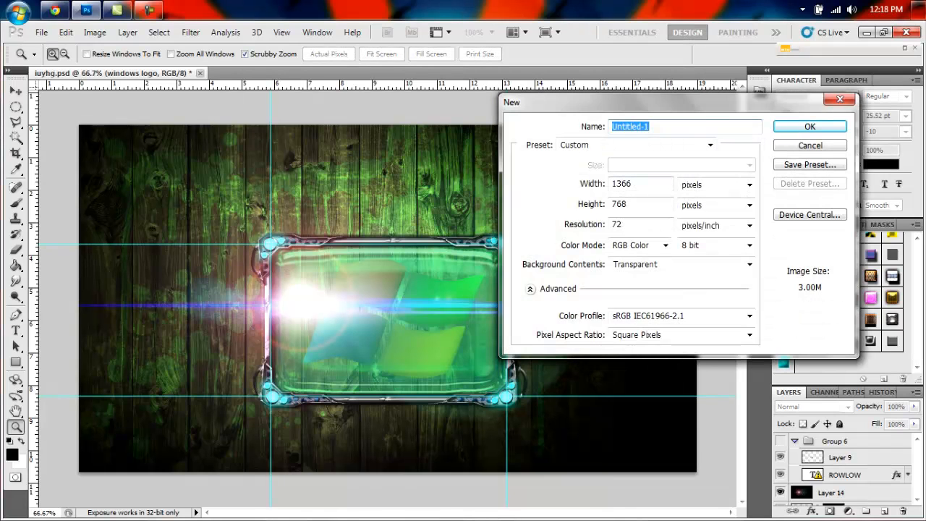
key("Return")
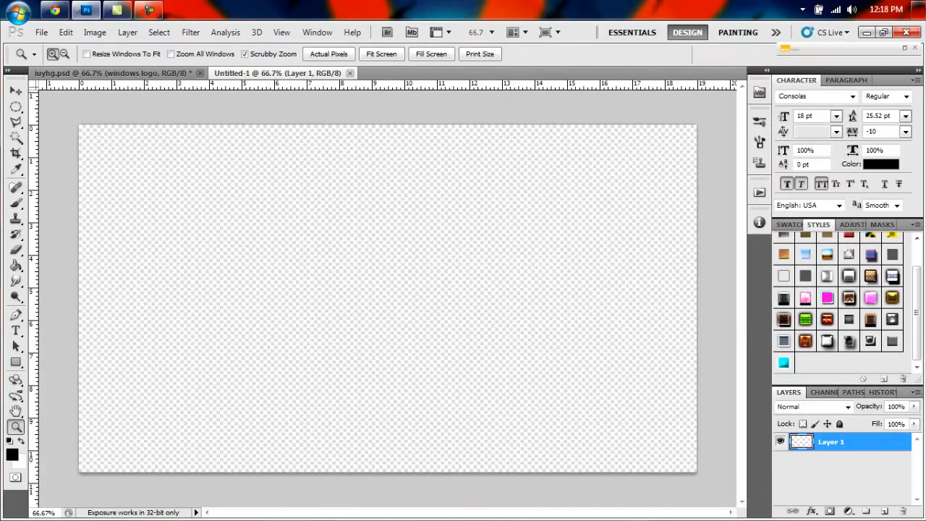
Step: Place horizontal guides at about 3.6 and 8.4 and vertical guides at about 5.9 and 13.1 on the rulers to outline the frame
left_click_drag(362, 85, 362, 244)
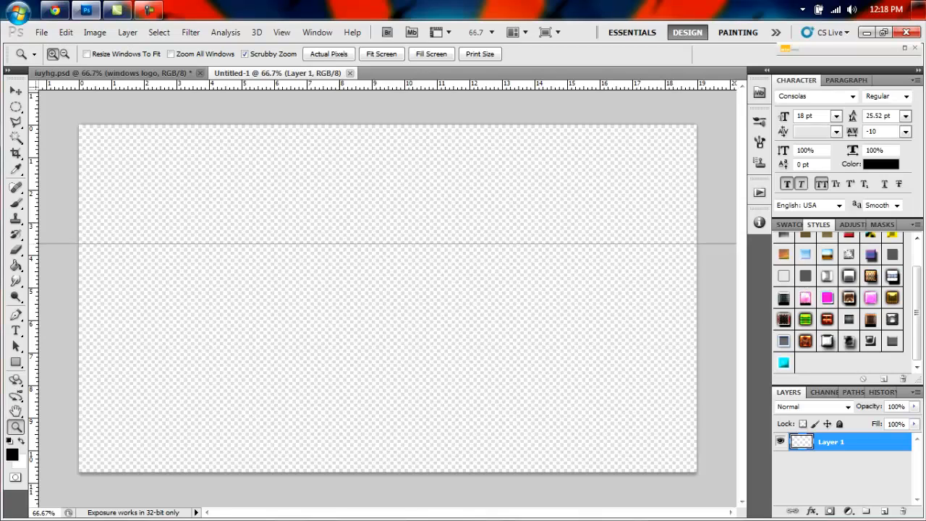
left_click_drag(361, 243, 361, 243)
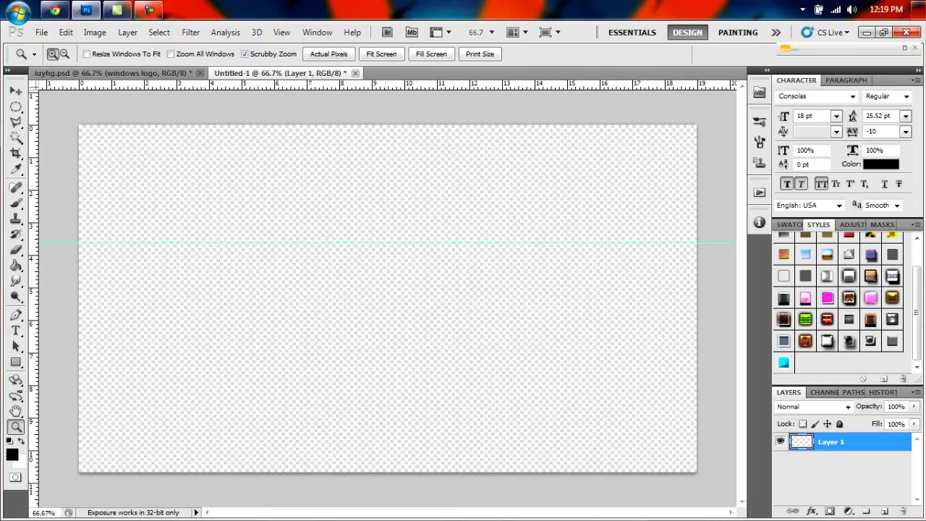
left_click_drag(362, 86, 361, 397)
left_click_drag(34, 290, 270, 290)
left_click_drag(33, 290, 505, 289)
left_click(16, 363)
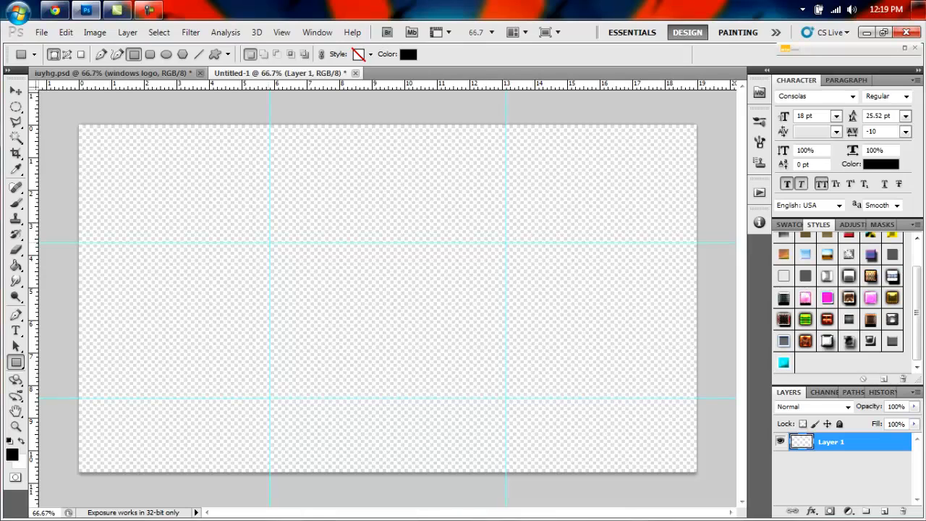
mouse_move(268, 243)
left_mouse_down()
mouse_move(266, 355)
mouse_move(253, 379)
mouse_move(220, 389)
mouse_move(263, 397)
left_mouse_up()
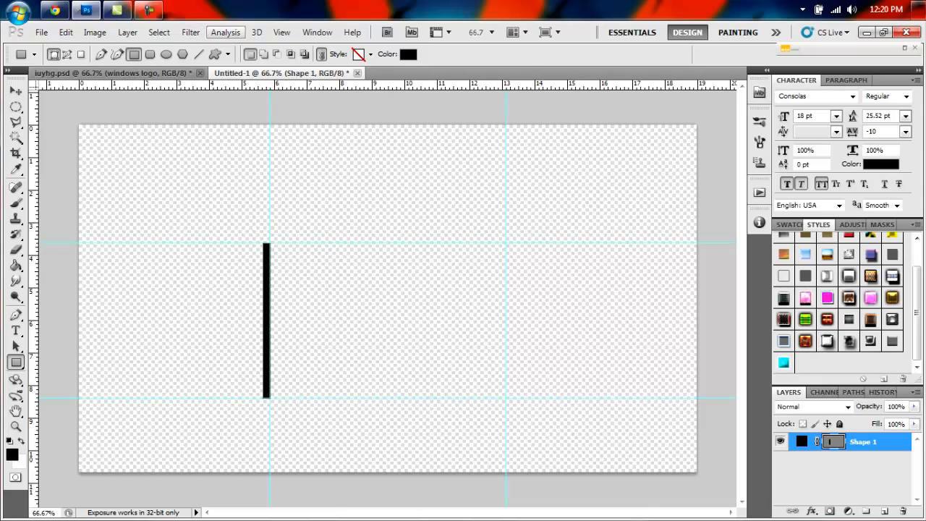
left_click(281, 31)
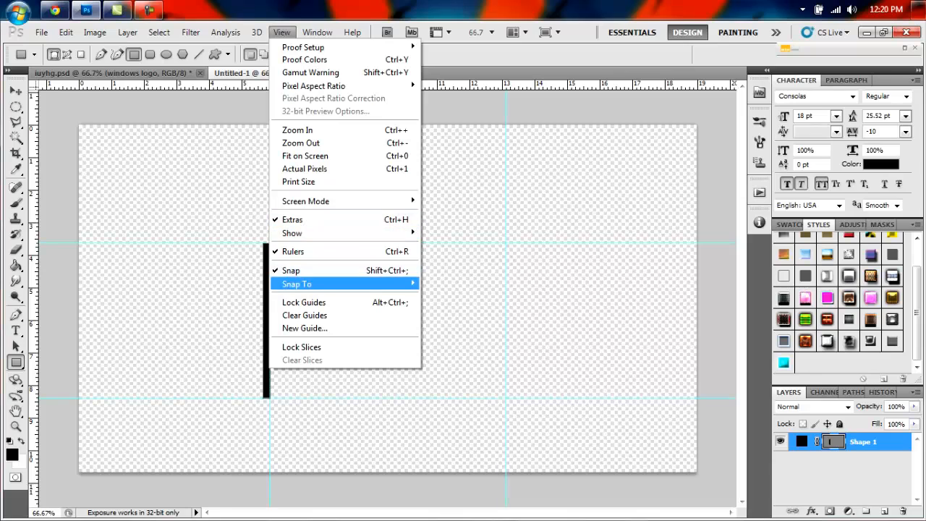
left_click(282, 32)
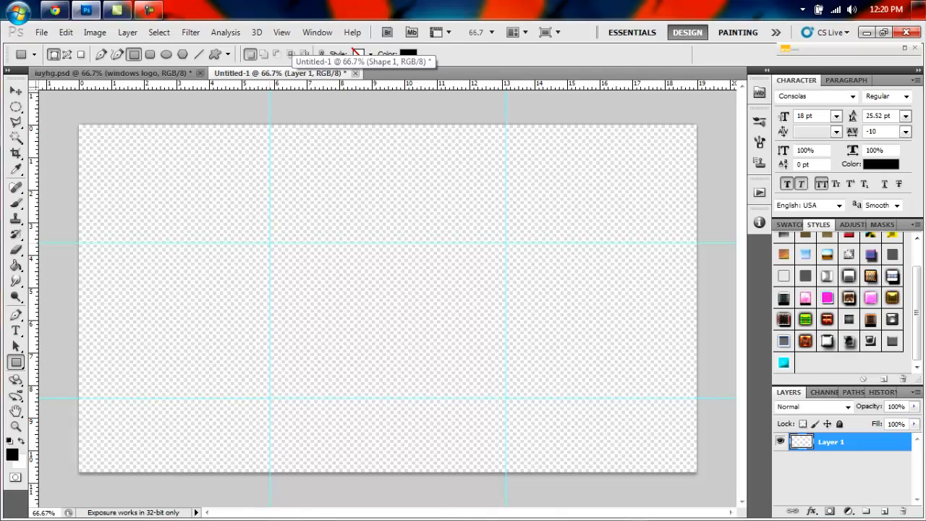
mouse_move(271, 243)
left_mouse_down()
mouse_move(259, 346)
mouse_move(269, 373)
left_mouse_up()
left_click_drag(270, 372, 264, 393)
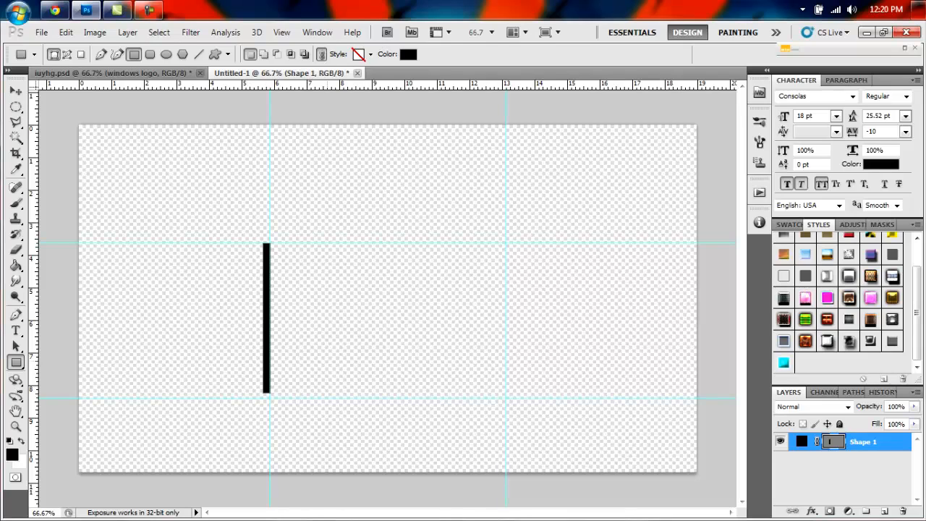
key("ctrl+z")
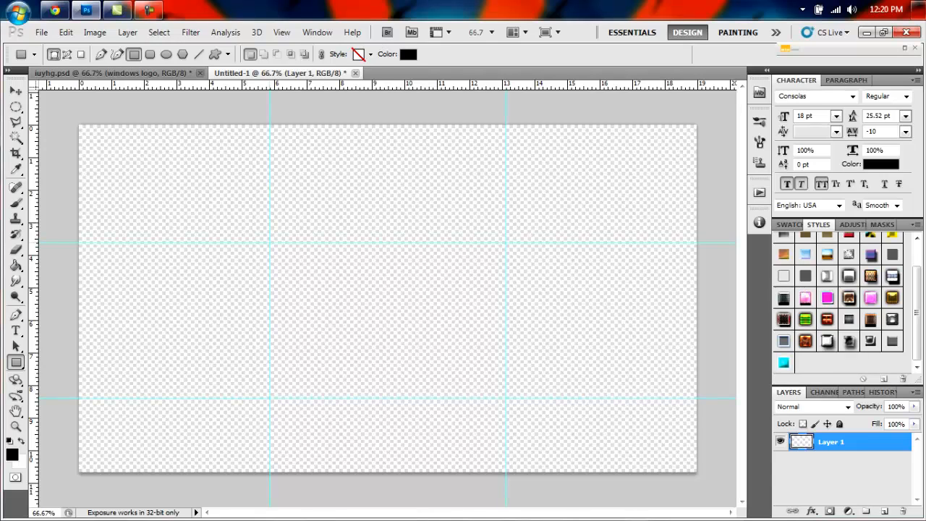
Step: Draw a thin black rectangle along the outside of the left guide and another along the outside of the upper guide, between the guide intersections
left_click_drag(271, 243, 264, 398)
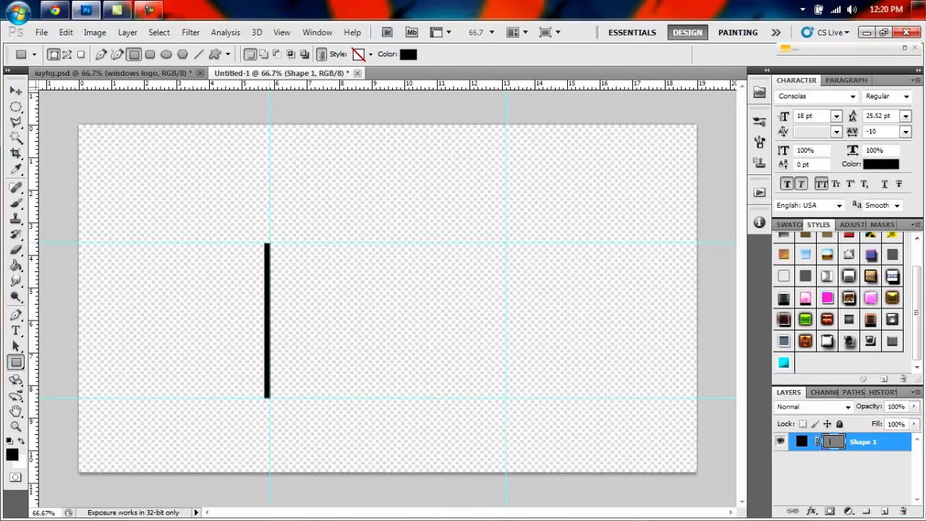
left_click_drag(270, 243, 506, 242)
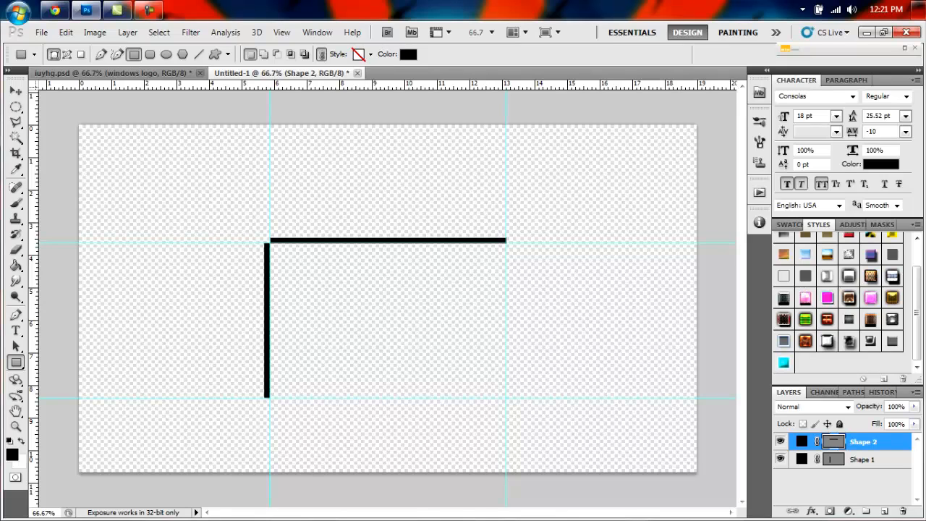
Step: Duplicate both bars and move one of each outside the right and lower guides to complete the four-sided frame
key("ctrl+j")
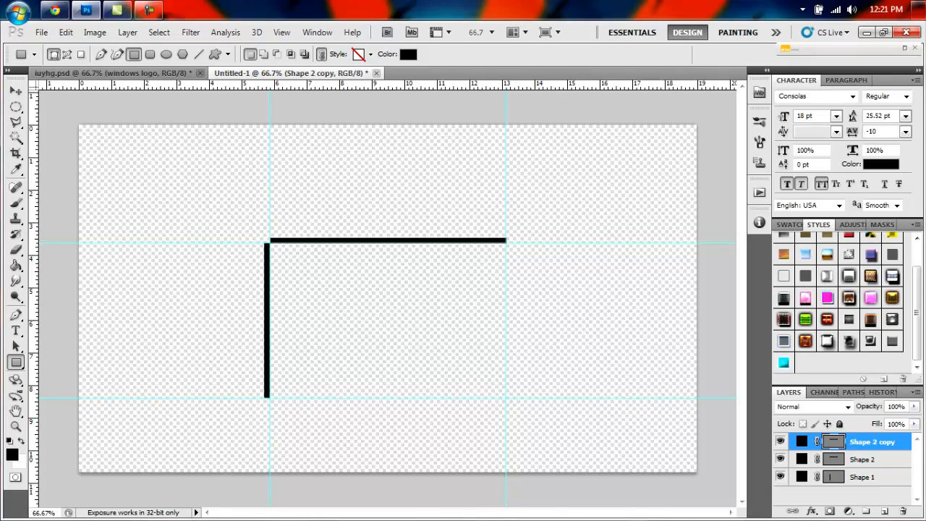
left_click(863, 477)
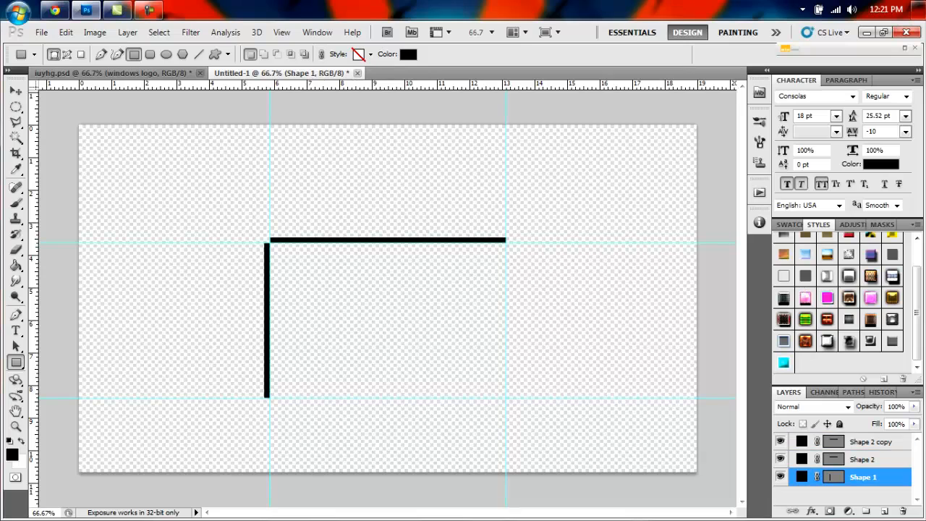
key("ctrl+j")
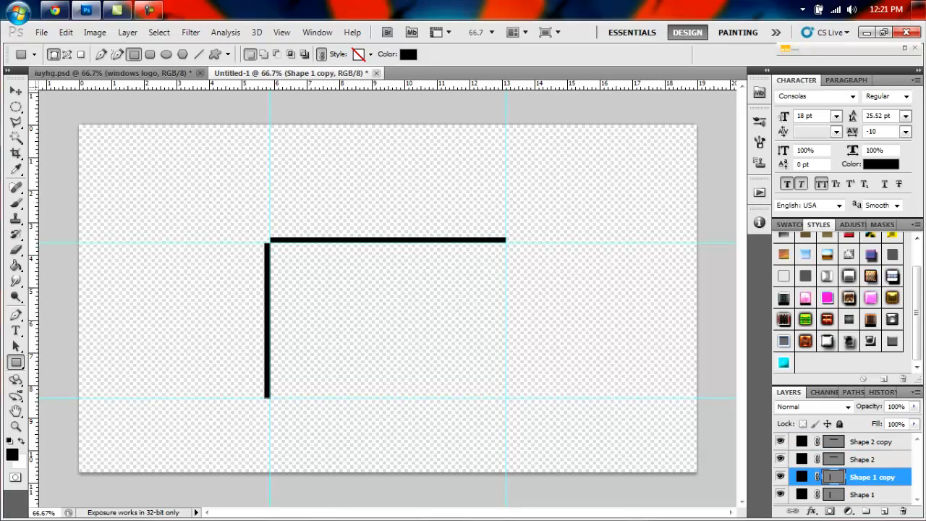
left_click(15, 91)
left_click_drag(267, 318, 508, 318)
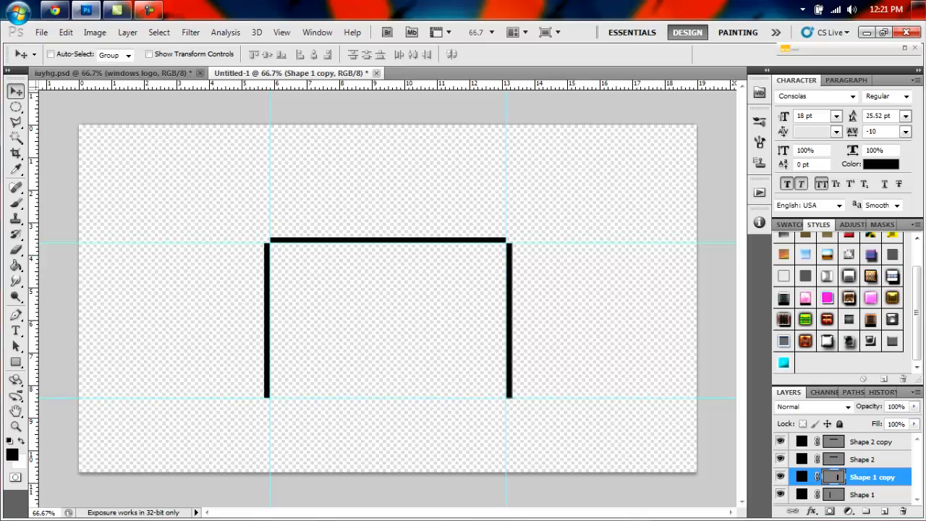
left_click(862, 459)
left_click_drag(481, 240, 478, 400)
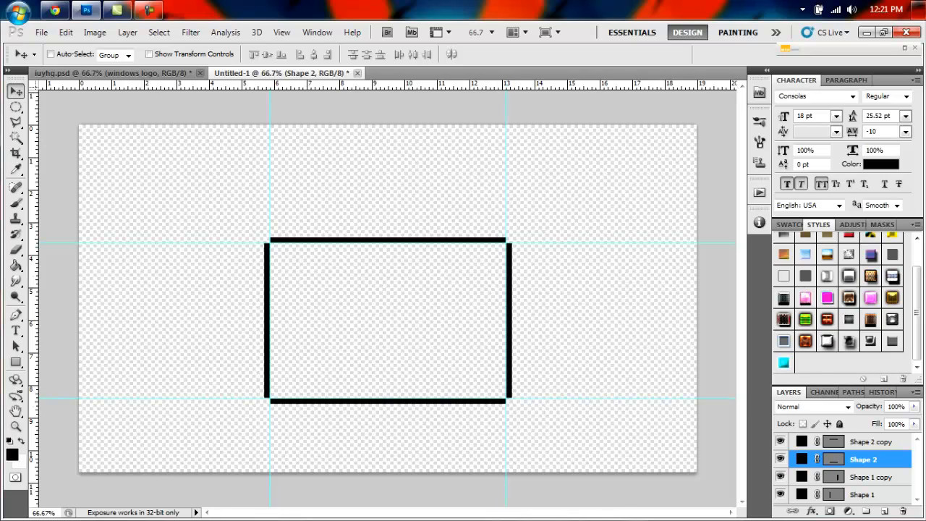
Step: Compare the frame with iuyhg.psd, then group all four bar layers and name the group "backup"
left_click(148, 73)
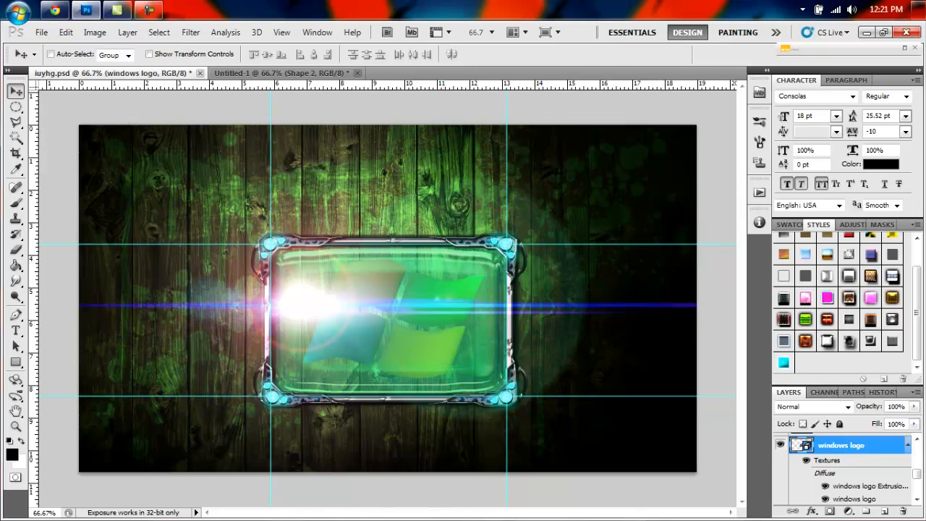
key("ctrl+Tab")
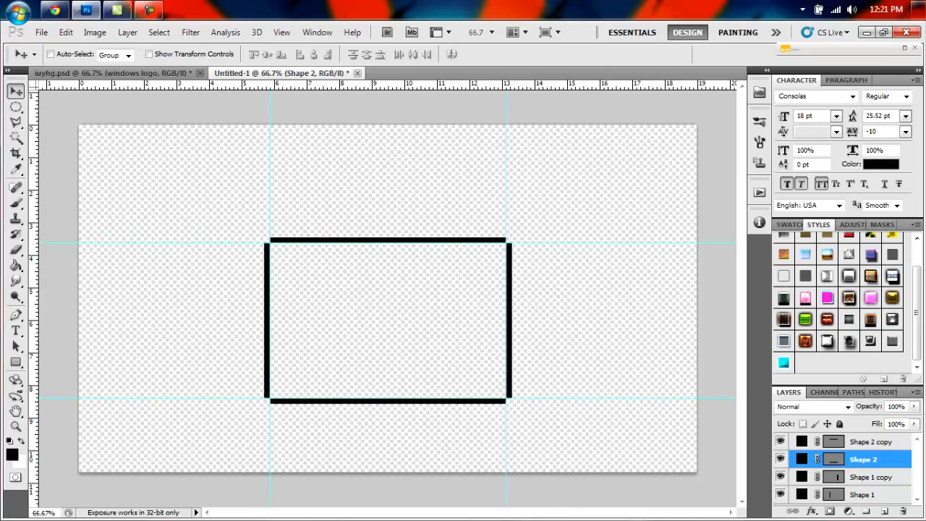
left_click(863, 494)
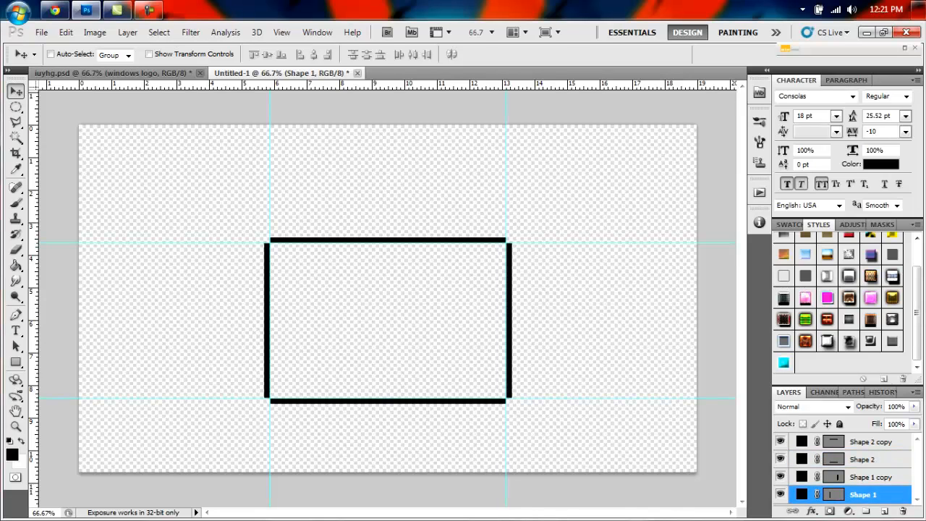
key("ctrl+alt+a")
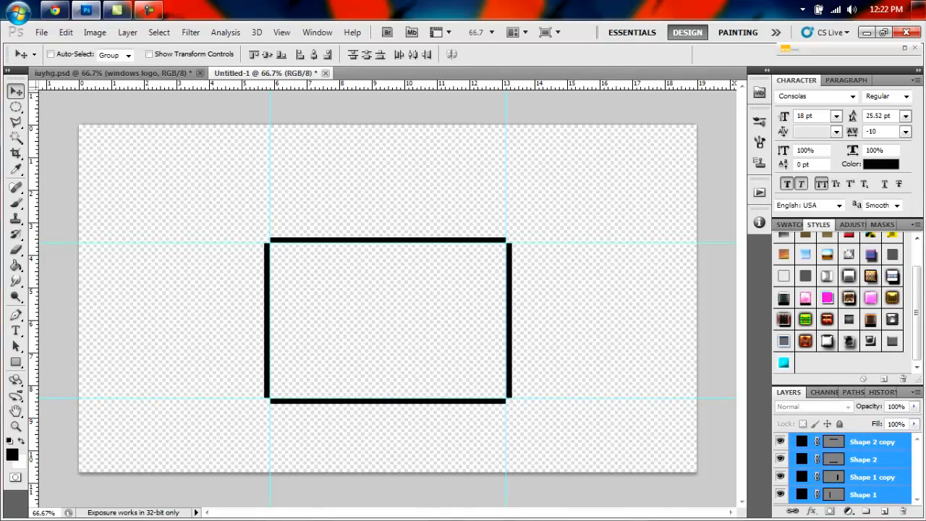
key("ctrl+g")
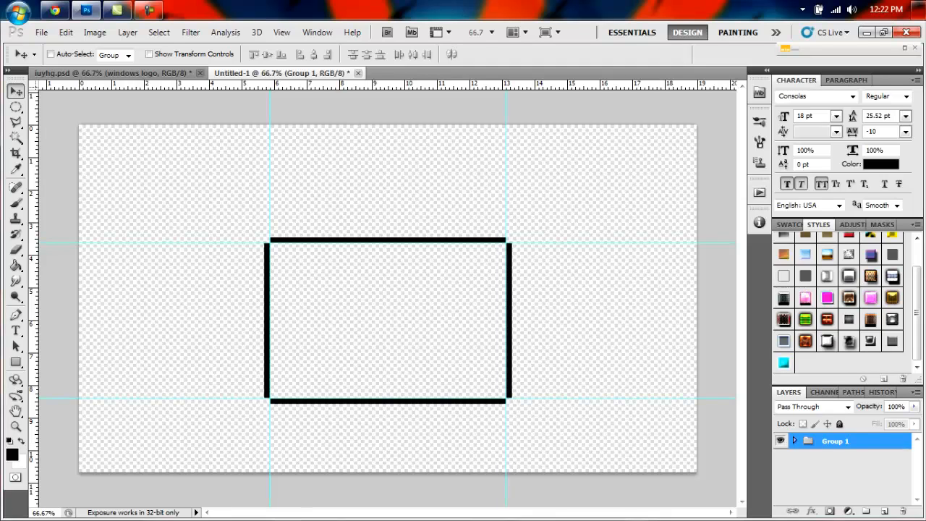
double_click(836, 442)
type("backup")
key("Return")
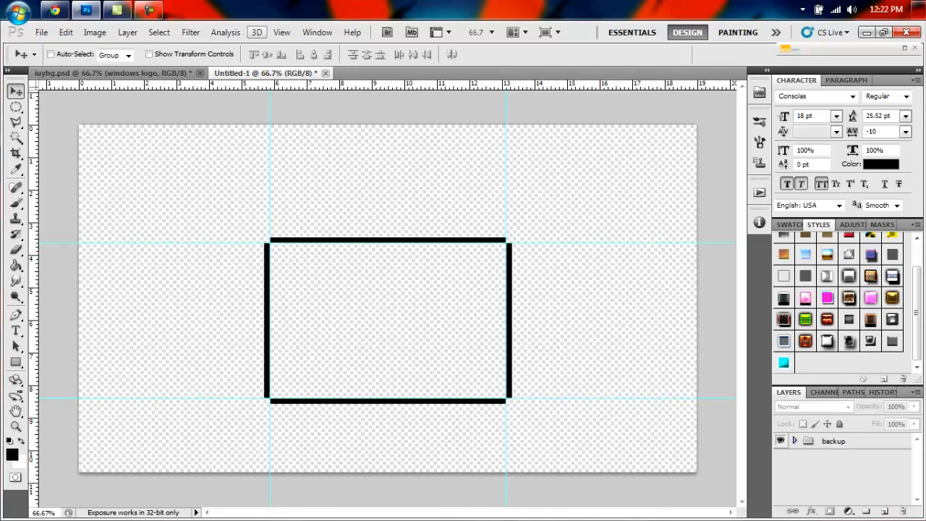
Step: Hide the guides in the new document
left_click(281, 32)
left_click(303, 219)
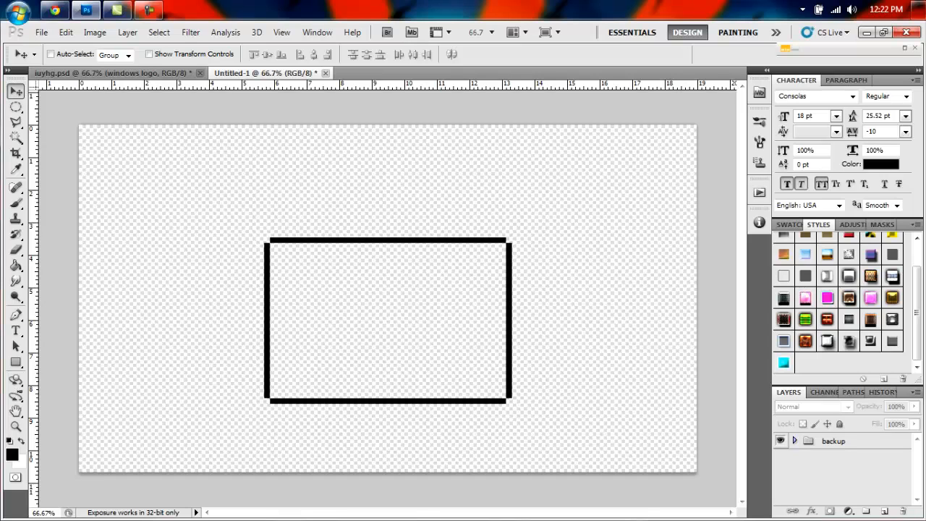
Step: Stamp the visible frame onto a new merged layer above the backup group and hide that group
left_click(835, 441)
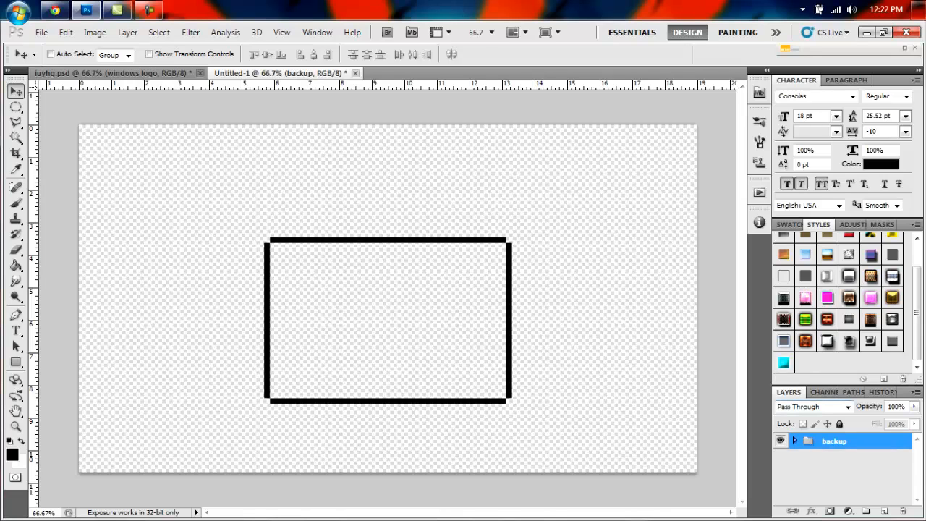
key("ctrl+shift+alt+e")
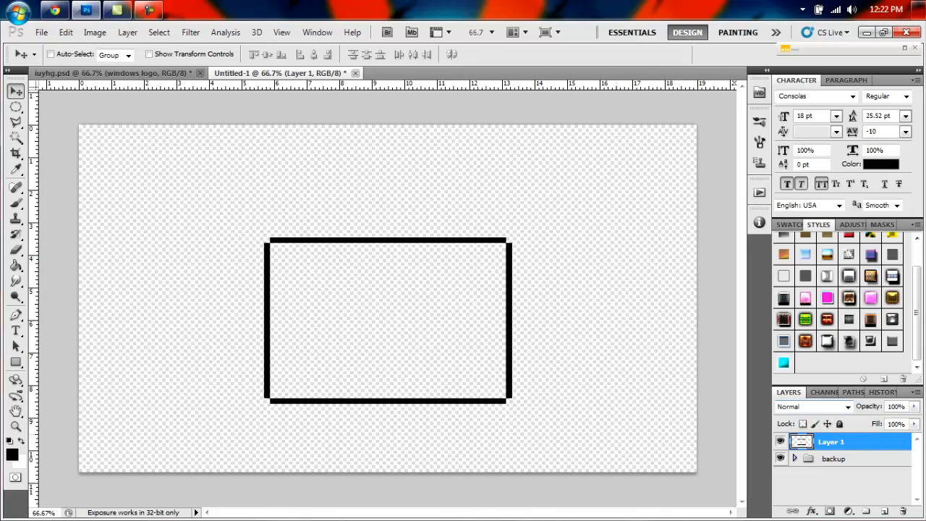
left_click(779, 459)
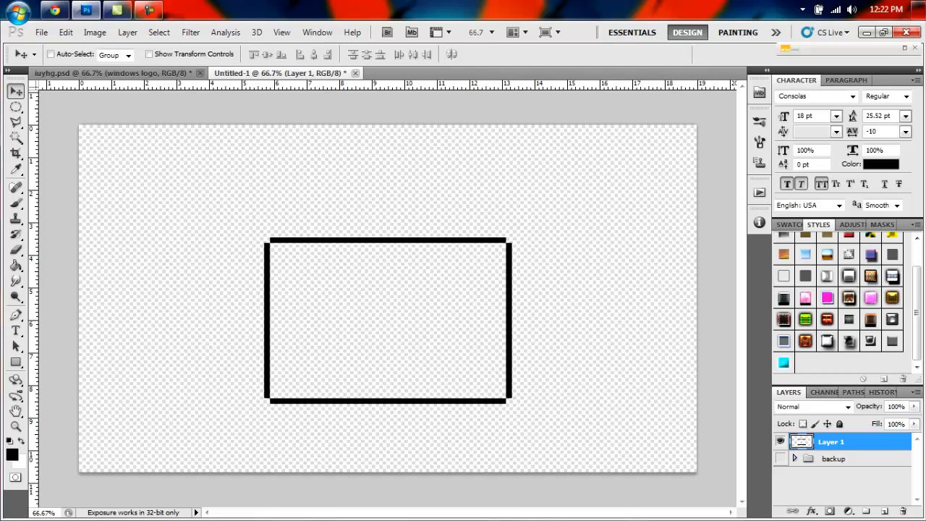
Step: Duplicate the merged frame layer, apply the glossy black preset style to the copy, and collapse its effects list
left_click_drag(832, 443, 884, 510)
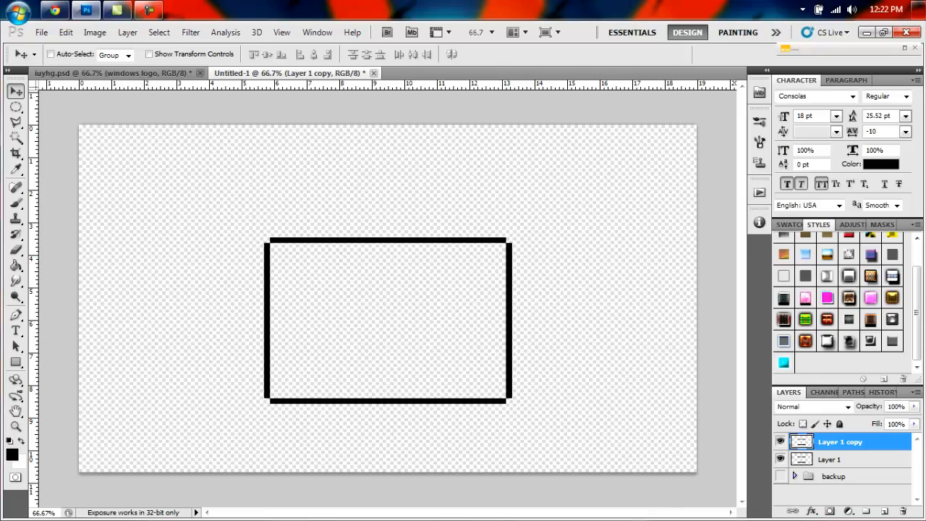
left_click(784, 298)
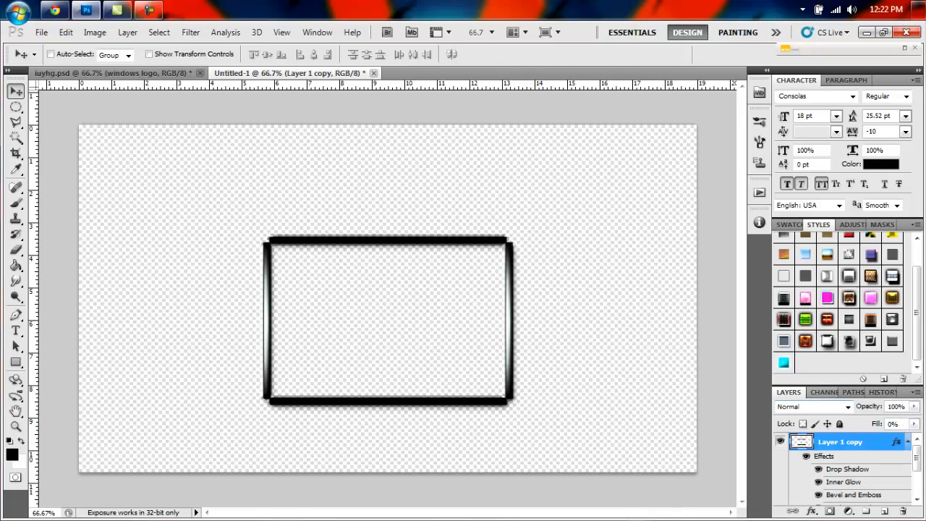
left_click(908, 442)
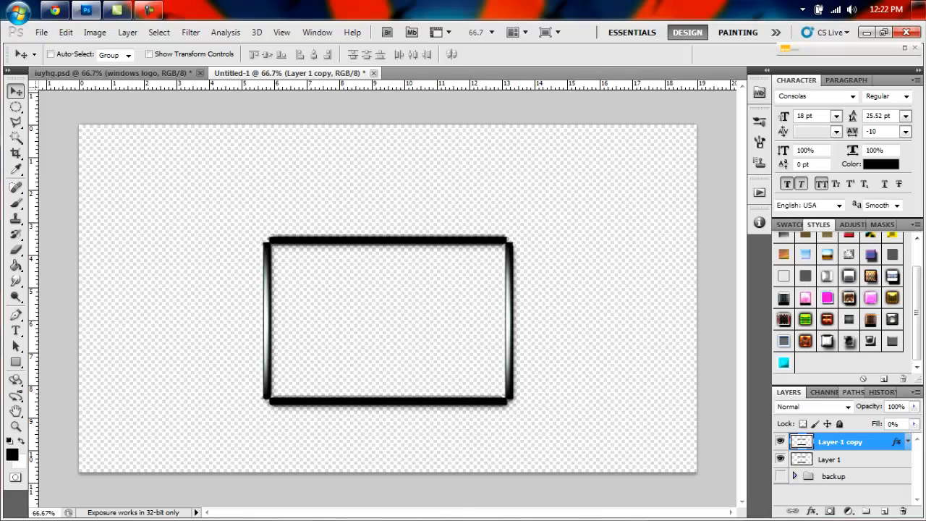
Step: Open the layer style of Layer 1 copy and review its fill opacity, Drop Shadow settings, and Inner Glow settings including the glow colour
double_click(884, 442)
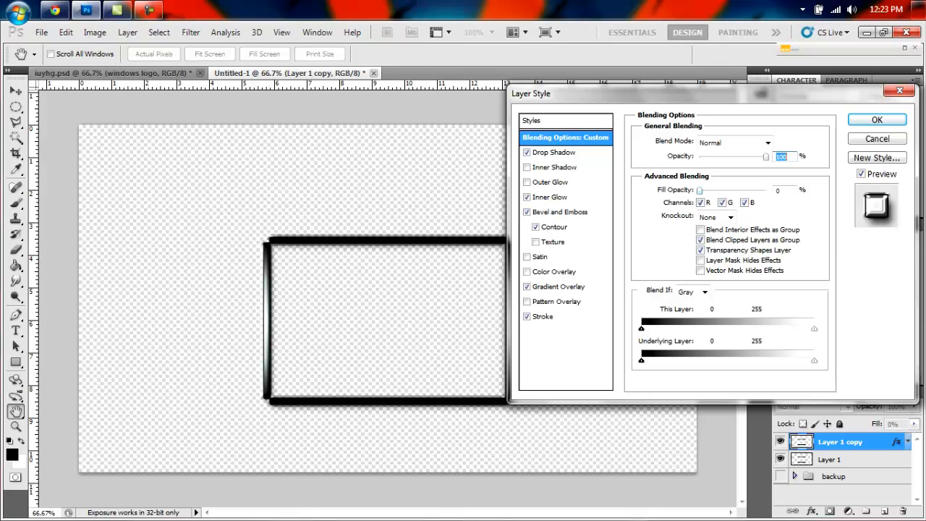
left_click(699, 191)
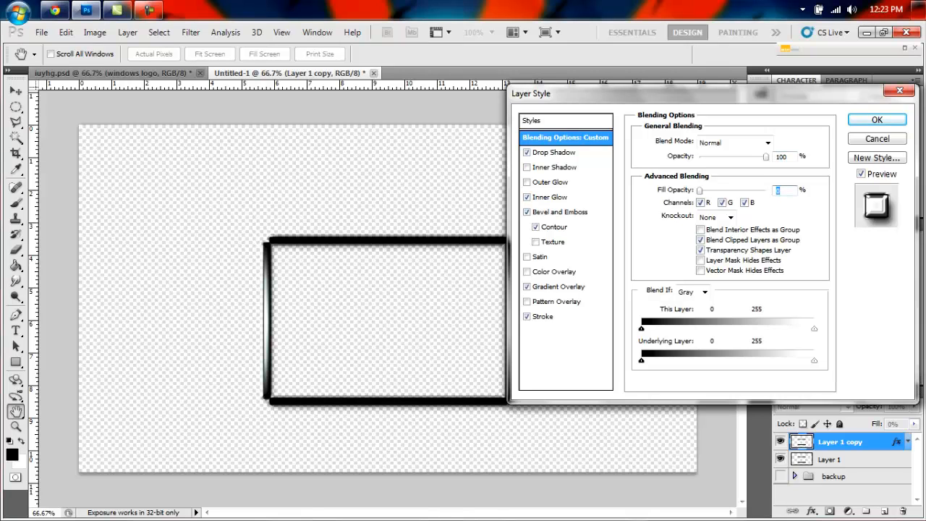
left_click(554, 152)
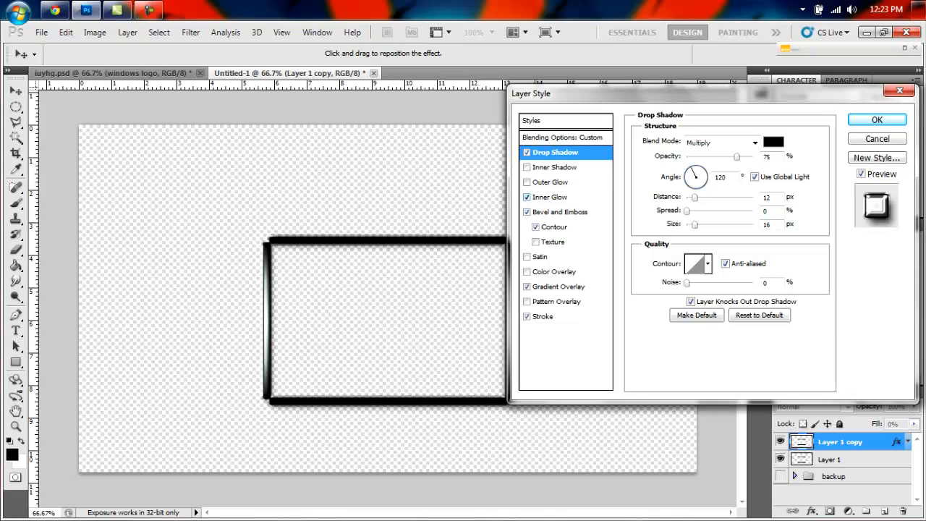
left_click(550, 198)
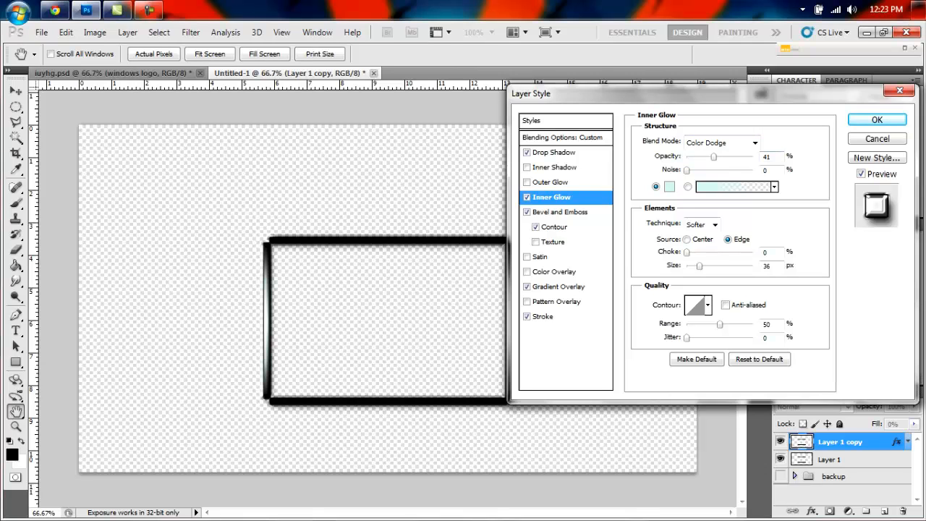
left_click(669, 186)
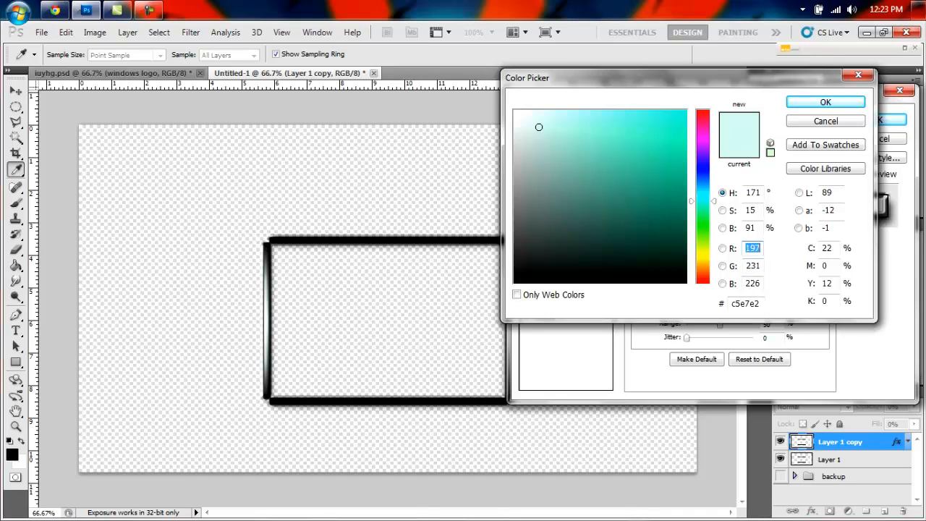
left_click(825, 102)
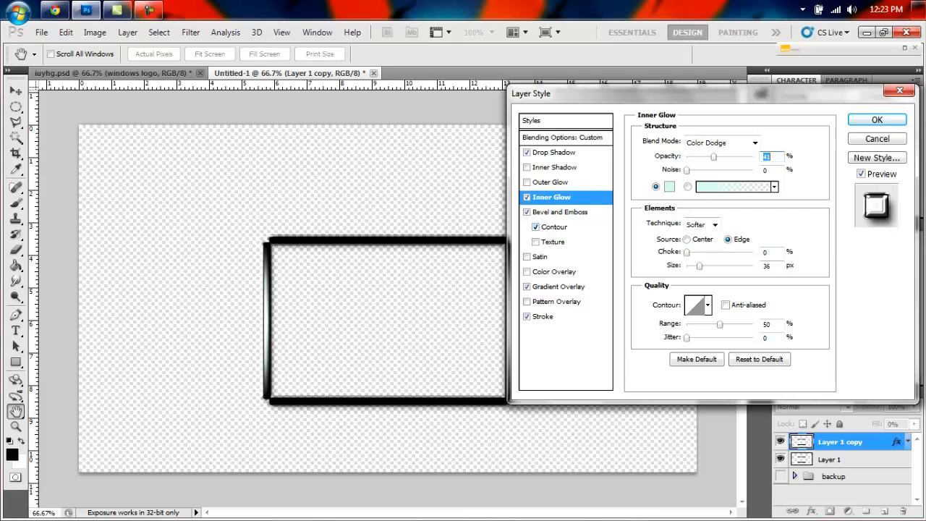
Step: Examine the Bevel and Emboss settings of Layer 1 copy, including the gloss contour, highlight colour and Contour sub-effect
left_click(560, 212)
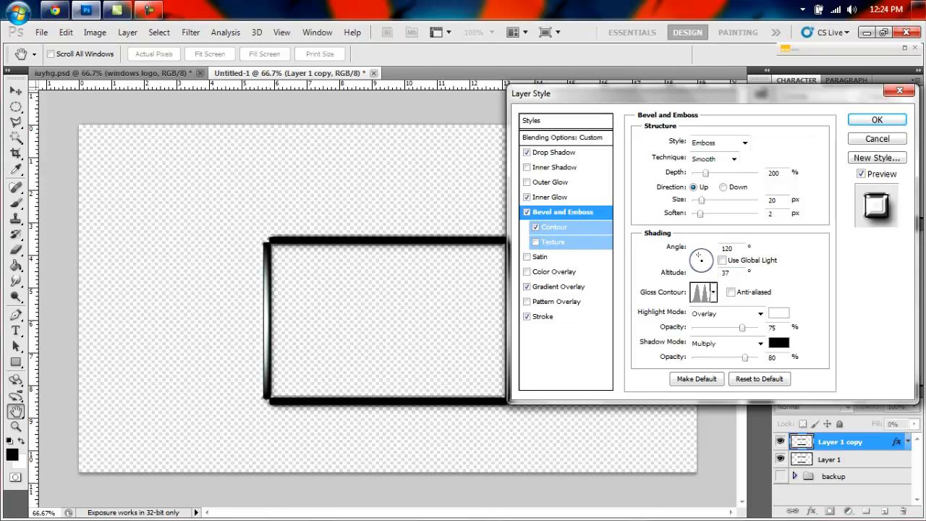
left_click(714, 291)
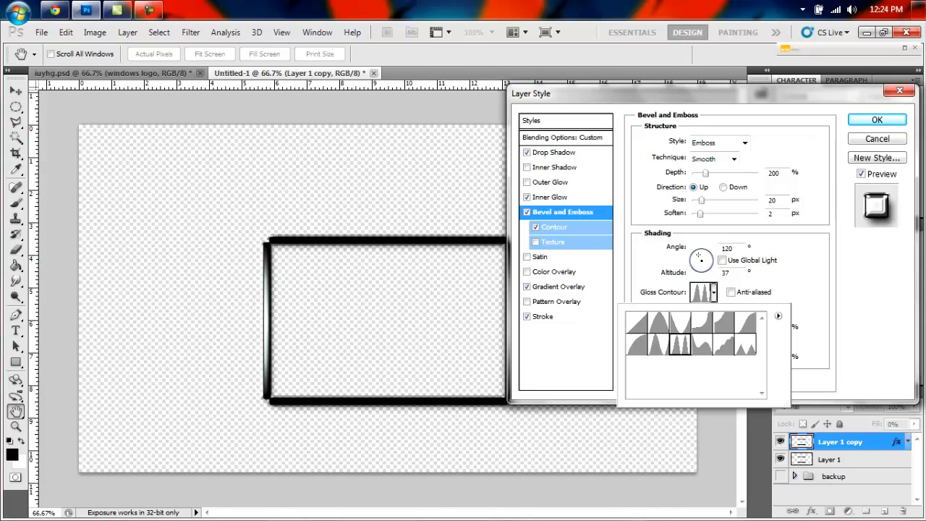
key("Return")
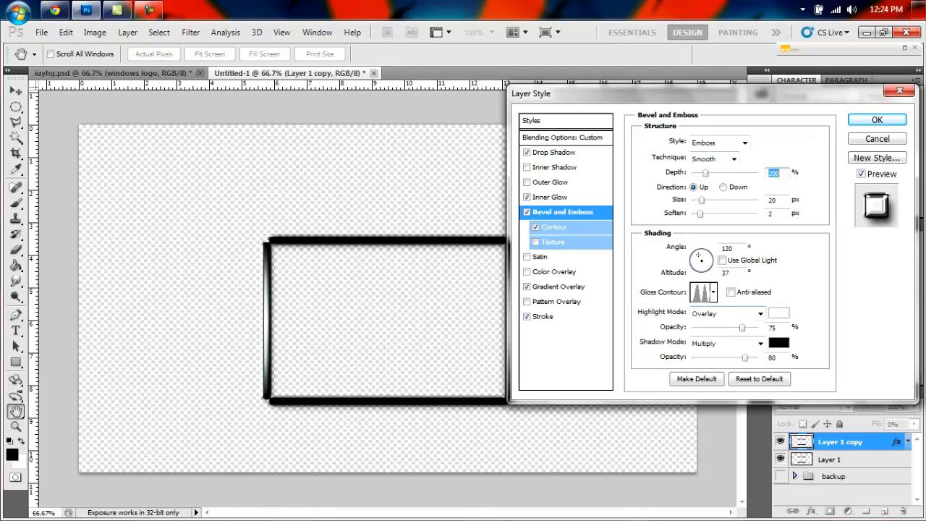
left_click(779, 313)
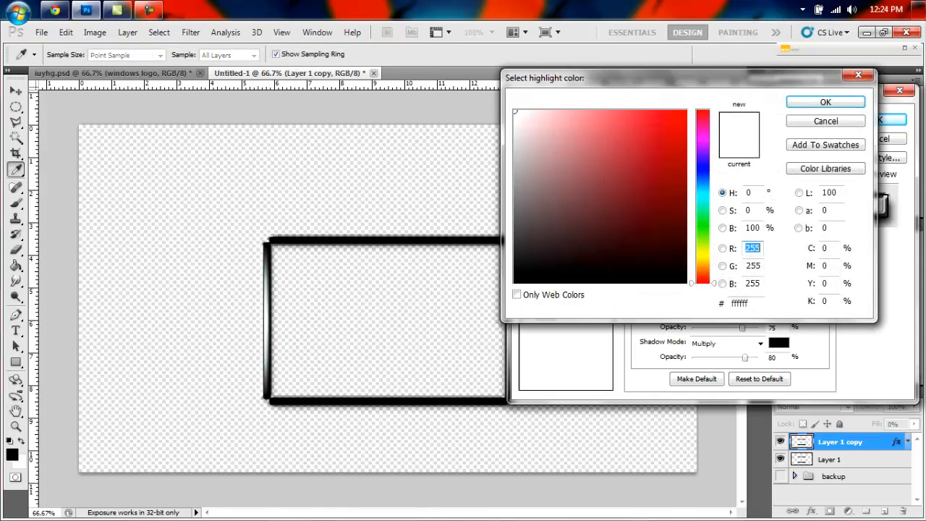
key("Return")
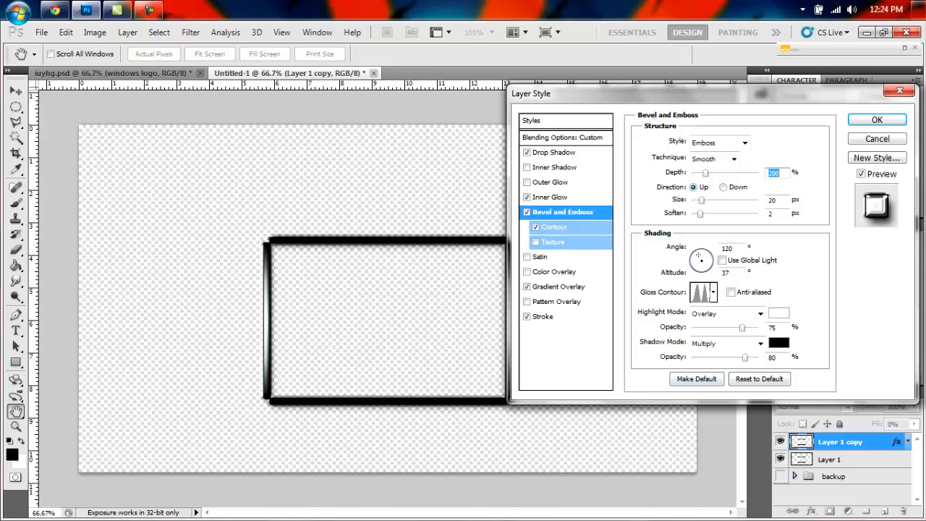
left_click(555, 228)
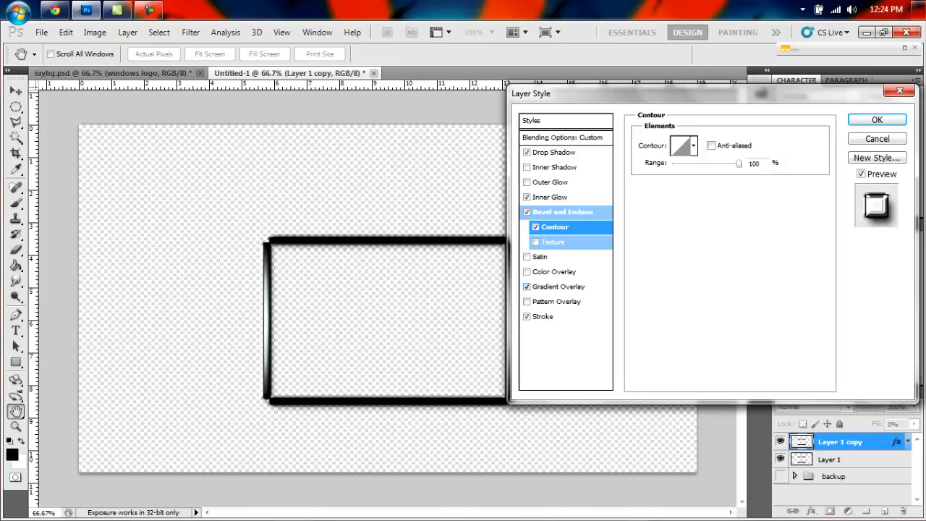
Step: Check the Gradient Overlay style and Stroke position settings of Layer 1 copy, keeping Reflected and Outside, and close the layer style
left_click(562, 286)
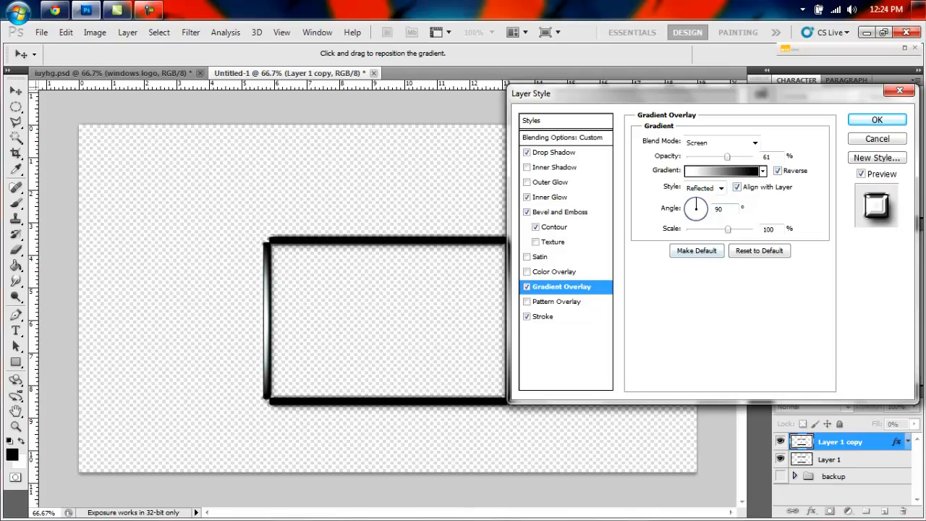
left_click(720, 188)
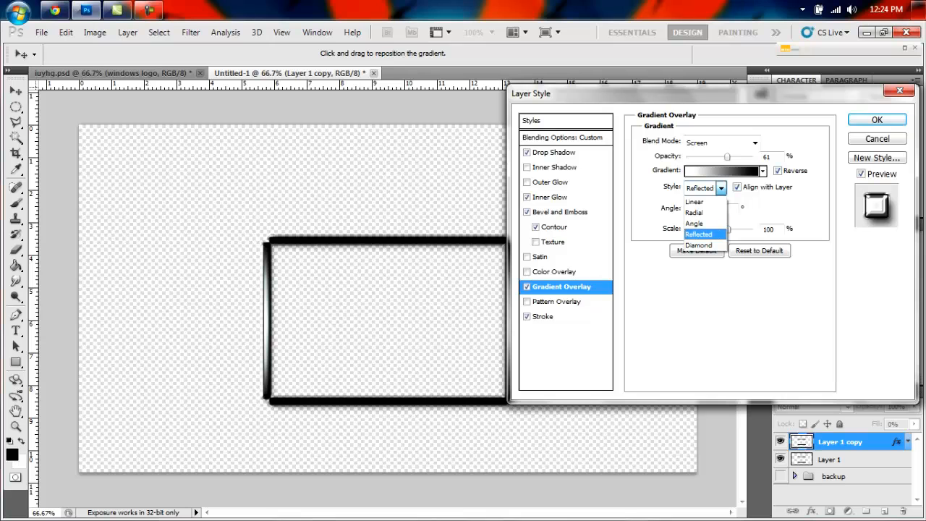
left_click(699, 234)
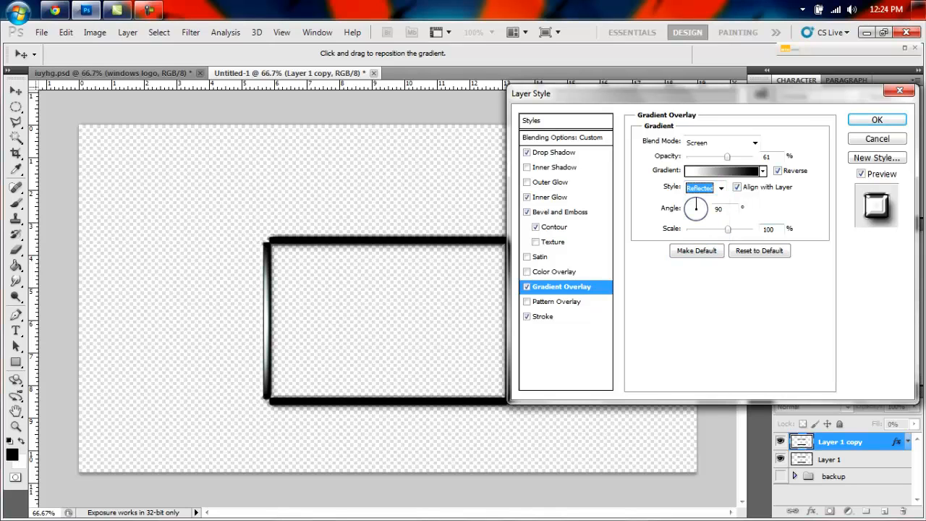
left_click(542, 317)
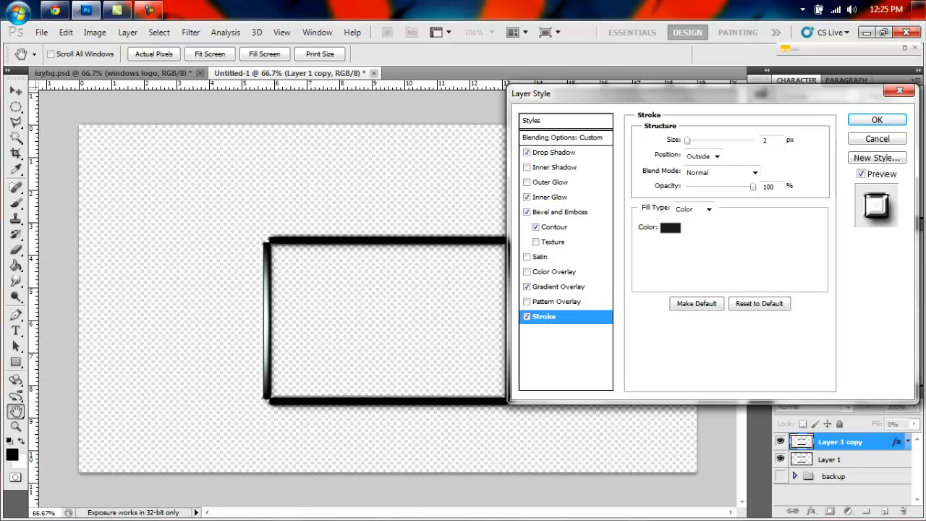
left_click(717, 156)
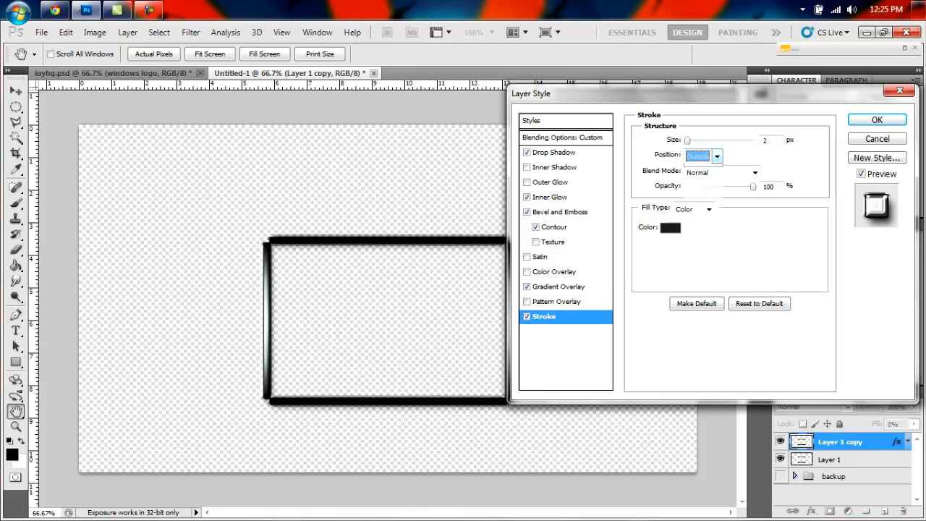
left_click(717, 157)
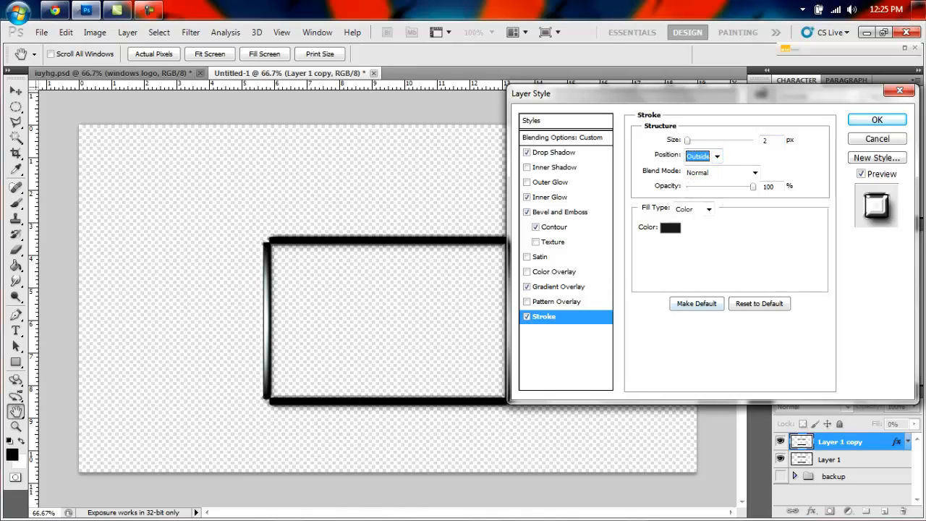
left_click(876, 121)
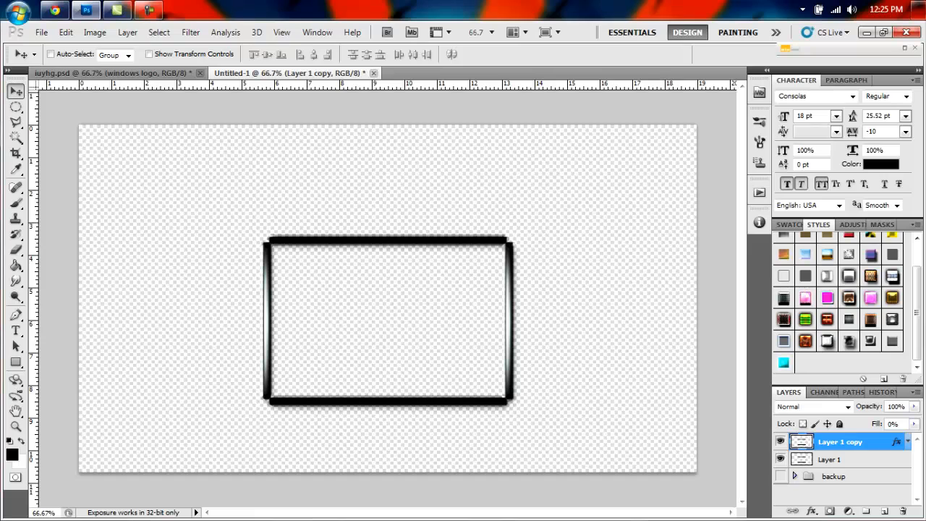
Step: Apply the black-and-white beveled preset style to Layer 1 and collapse its effects list
left_click(830, 459)
left_click(870, 341)
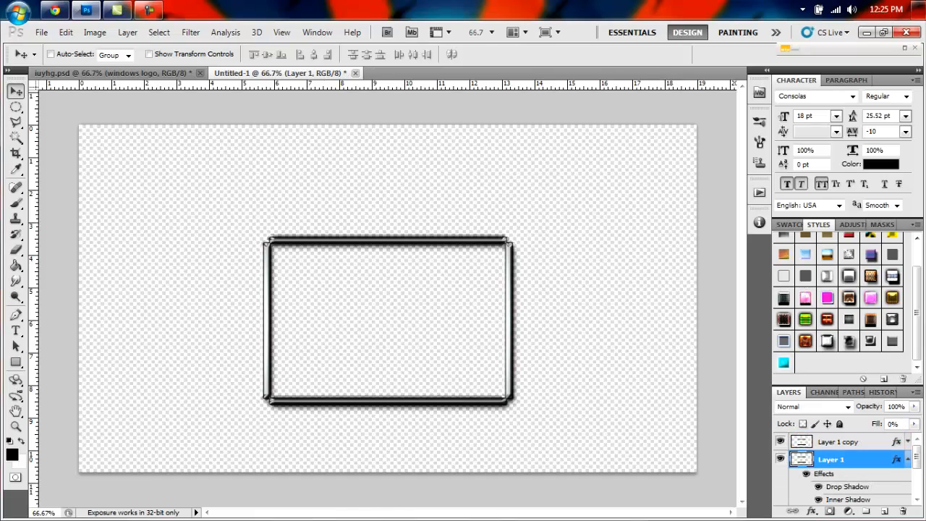
left_click(907, 459)
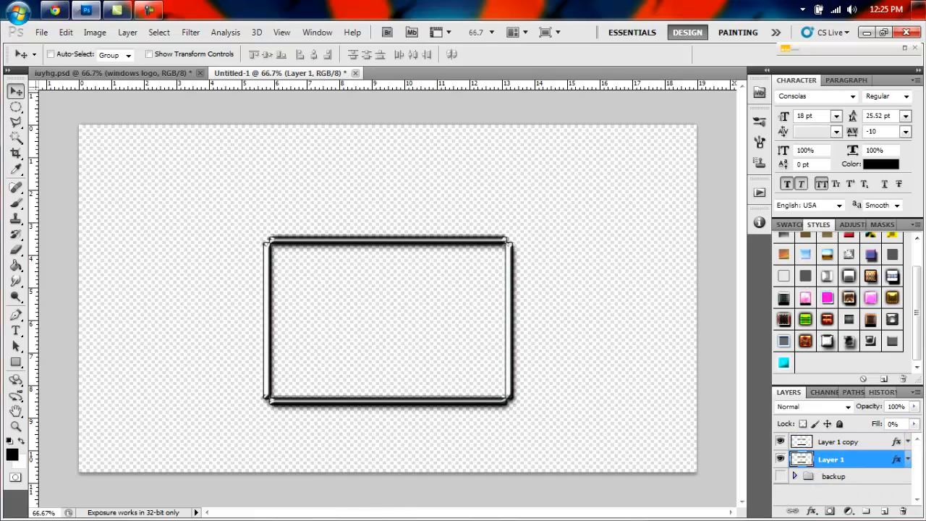
Step: Open the layer style of Layer 1 and review its Drop Shadow, Inner Shadow with its contour, and Inner Glow settings
double_click(878, 459)
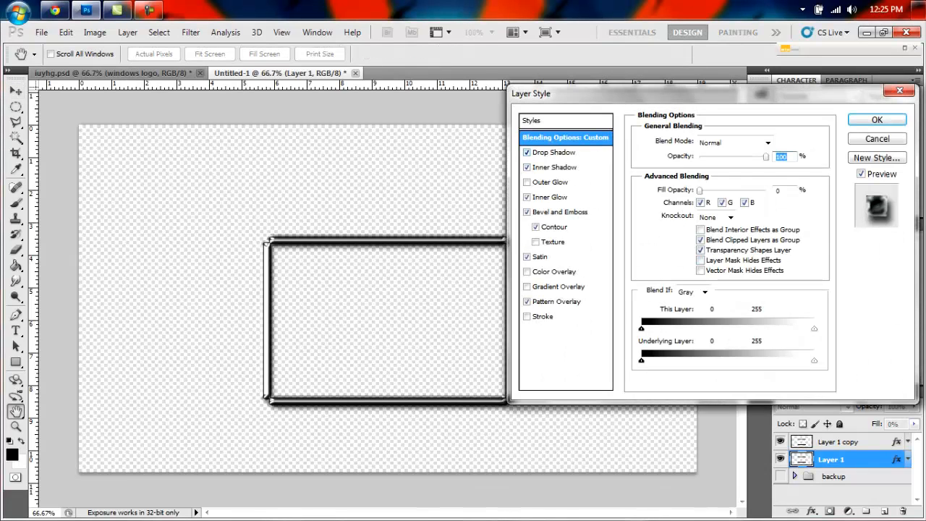
left_click(554, 153)
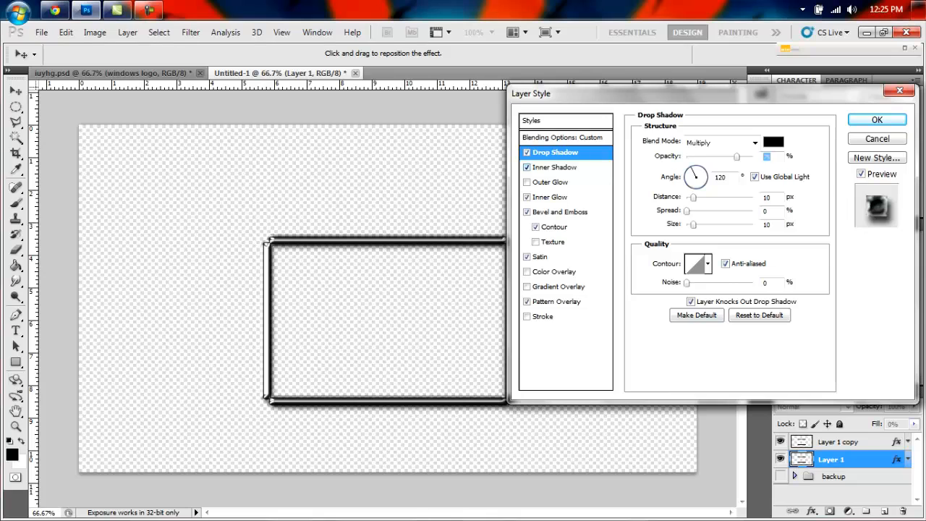
left_click(556, 167)
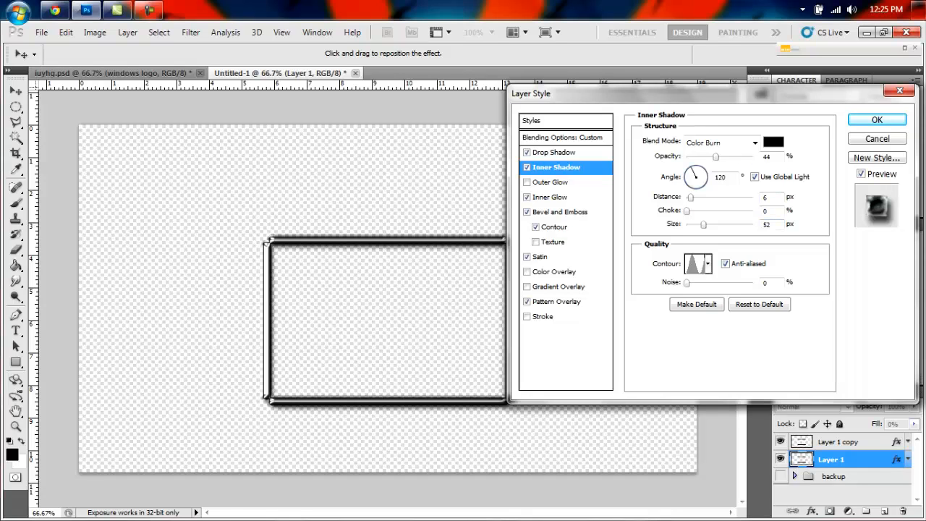
left_click(707, 263)
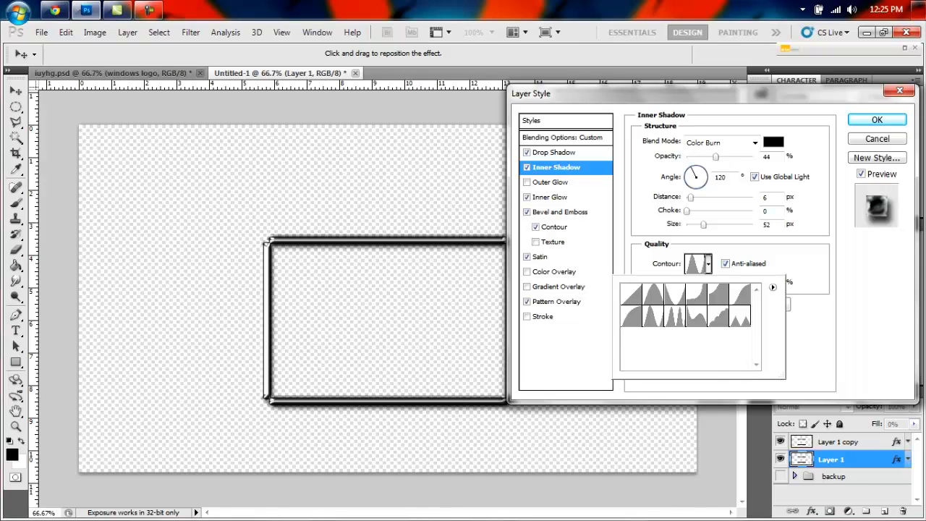
left_click(708, 263)
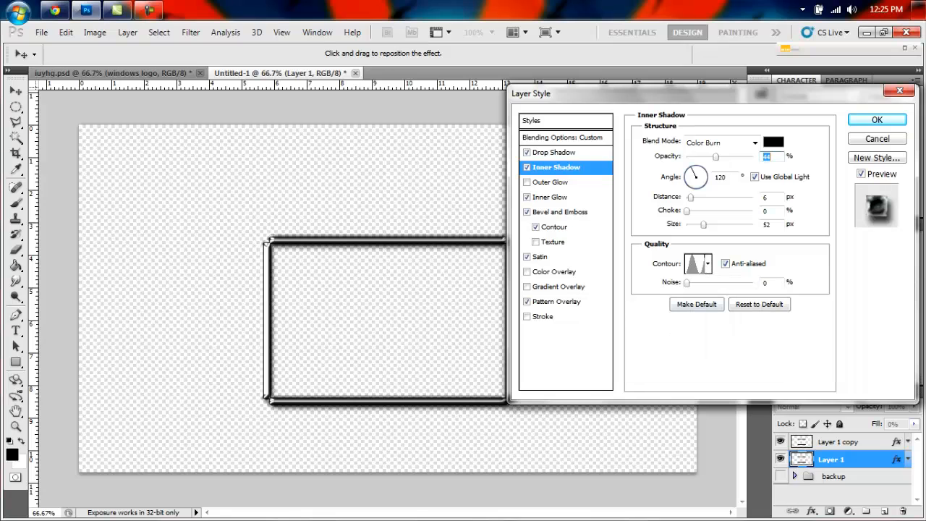
left_click(552, 197)
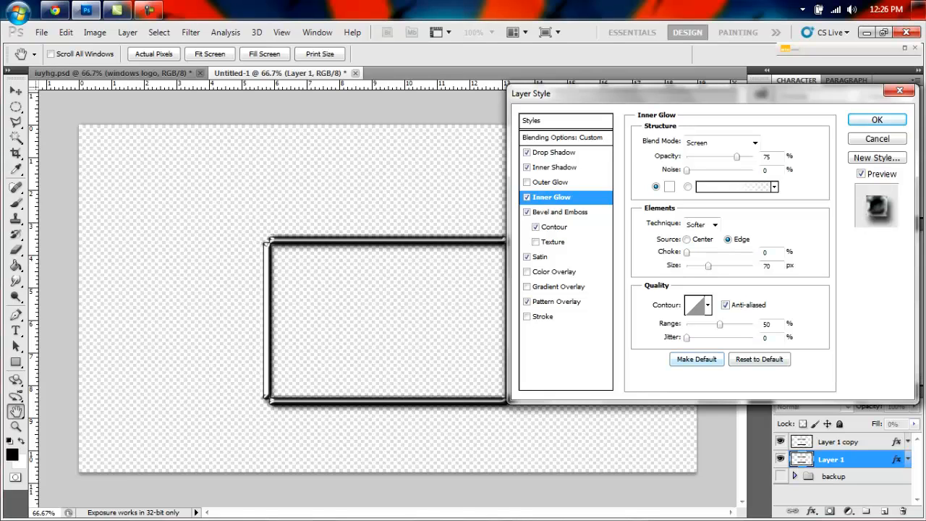
Step: Examine the Bevel and Emboss settings of Layer 1, including the bevel style, gloss contour and Contour sub-effect shape
left_click(560, 212)
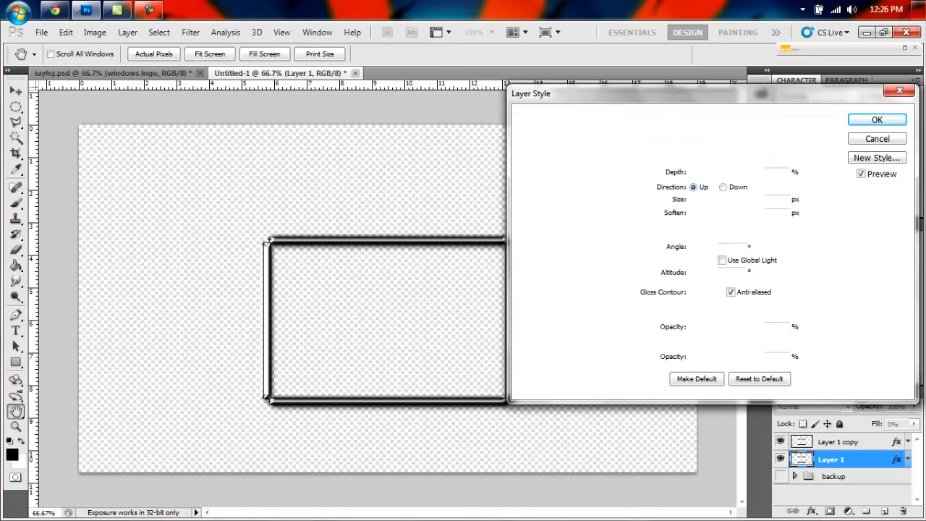
left_click(744, 143)
left_click(744, 142)
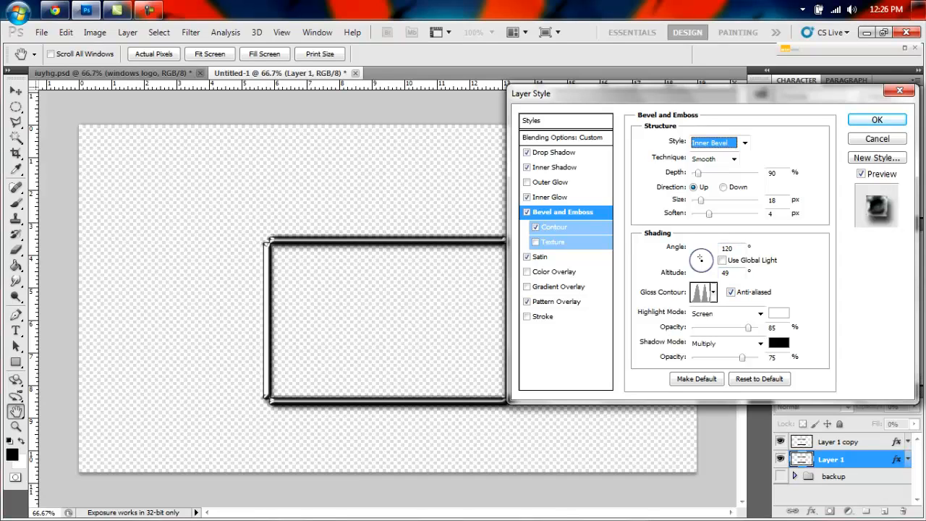
left_click(713, 292)
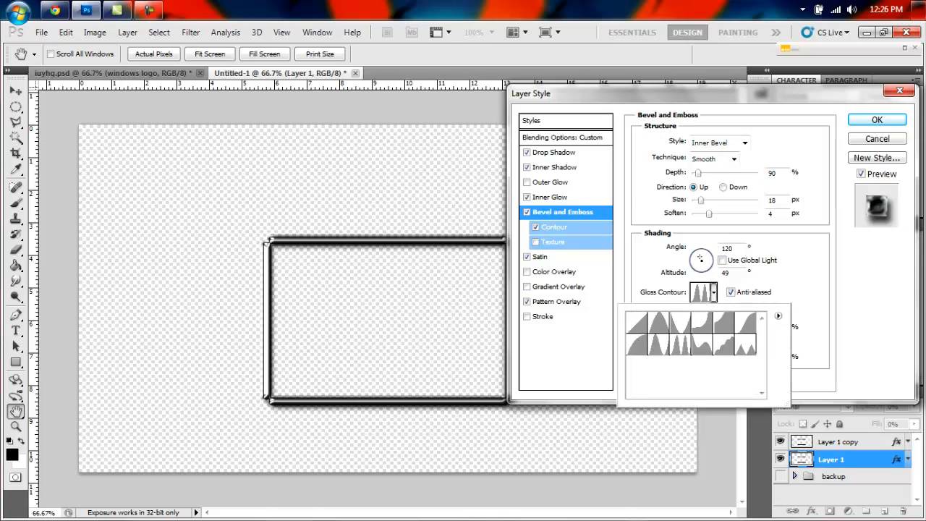
left_click(713, 291)
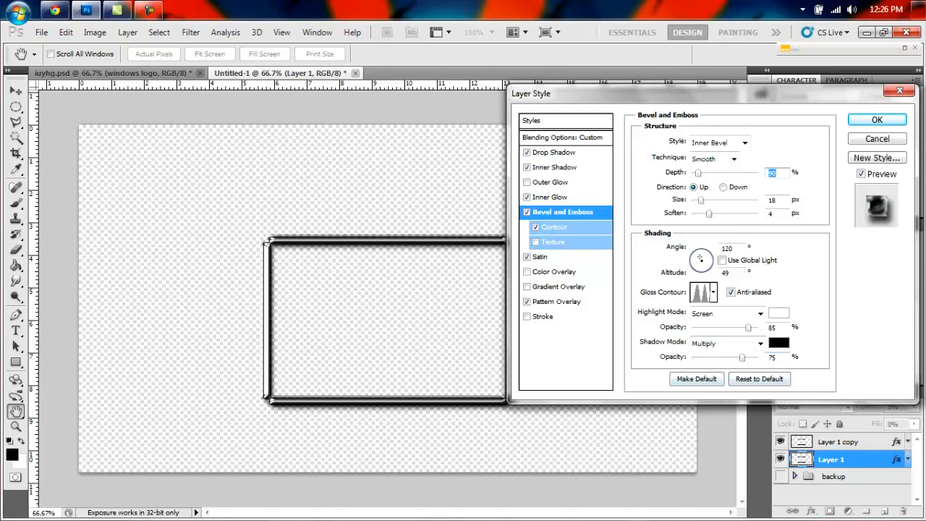
left_click(554, 227)
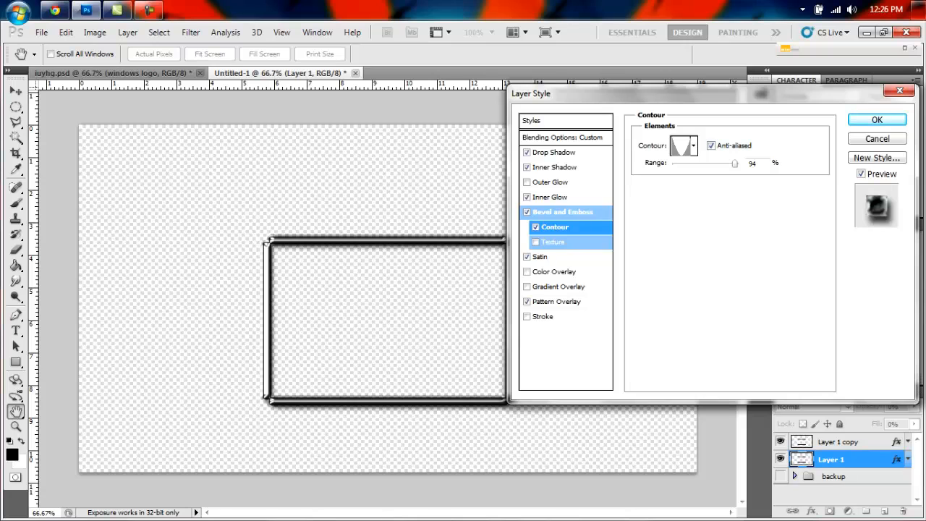
left_click(693, 146)
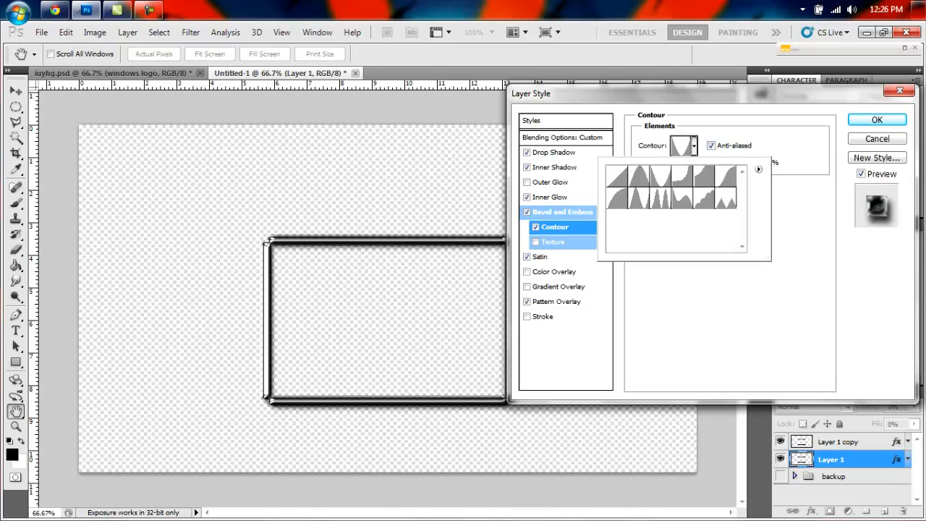
left_click(693, 146)
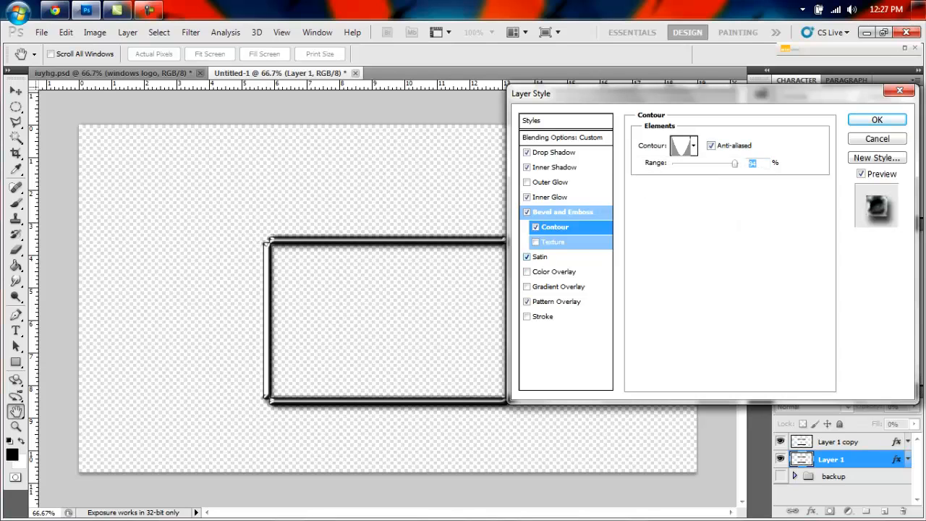
Step: Examine the Satin settings of Layer 1, including its contour choices
left_click(540, 257)
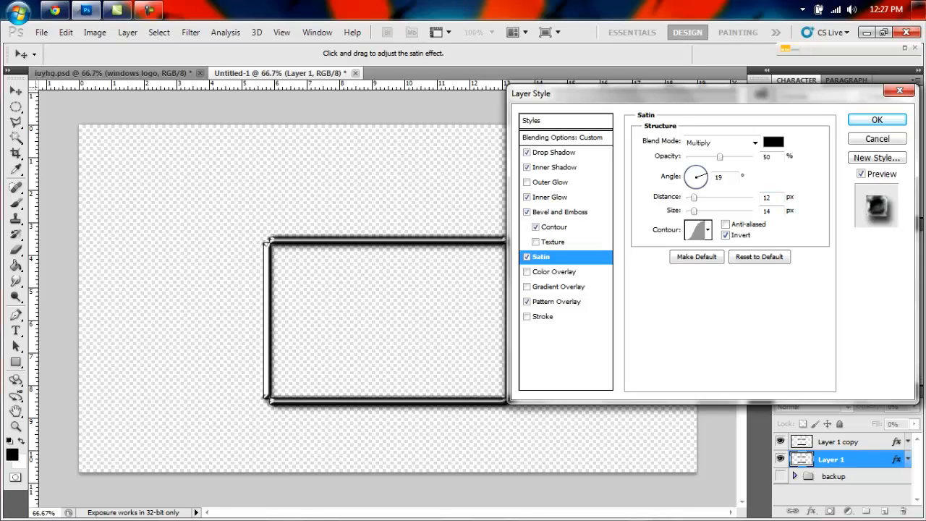
left_click(708, 230)
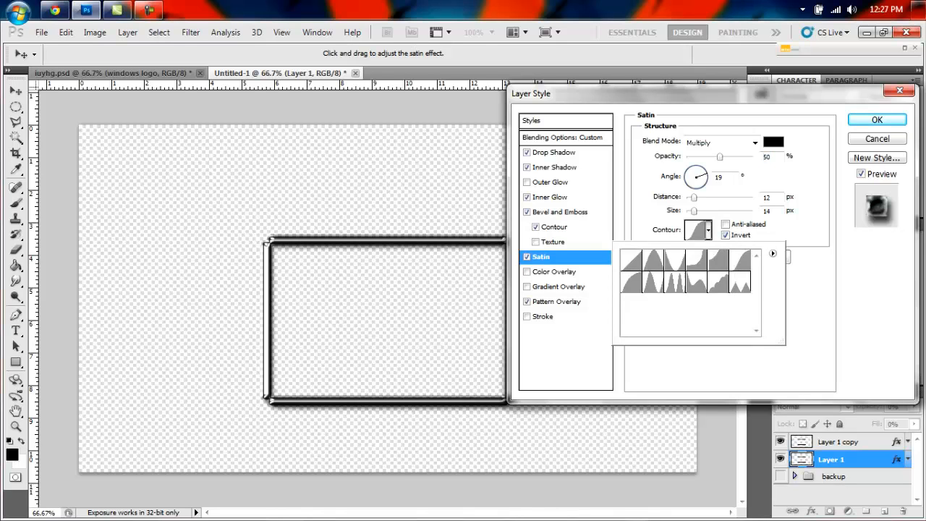
left_click(707, 367)
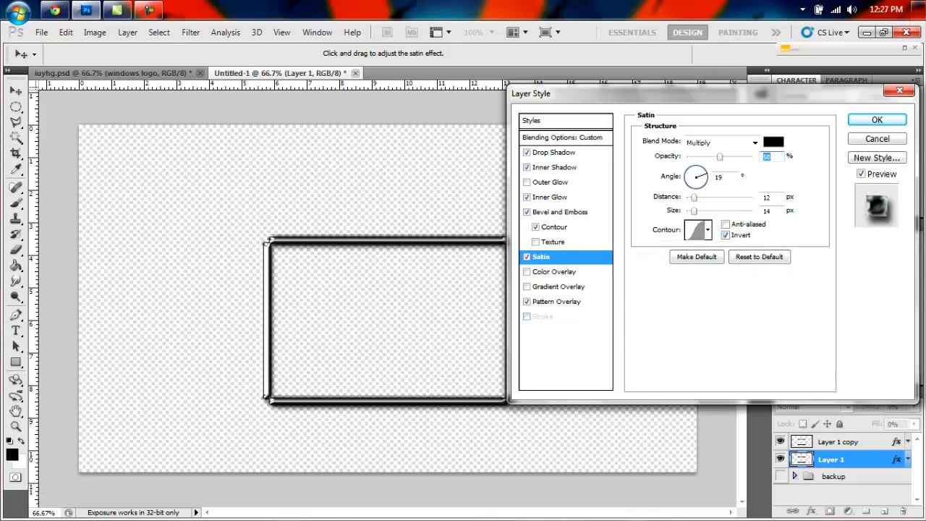
Step: Review Layer 1's Pattern Overlay with its pattern presets and libraries, keep the grey texture enabled, and close the layer style
left_click(527, 302)
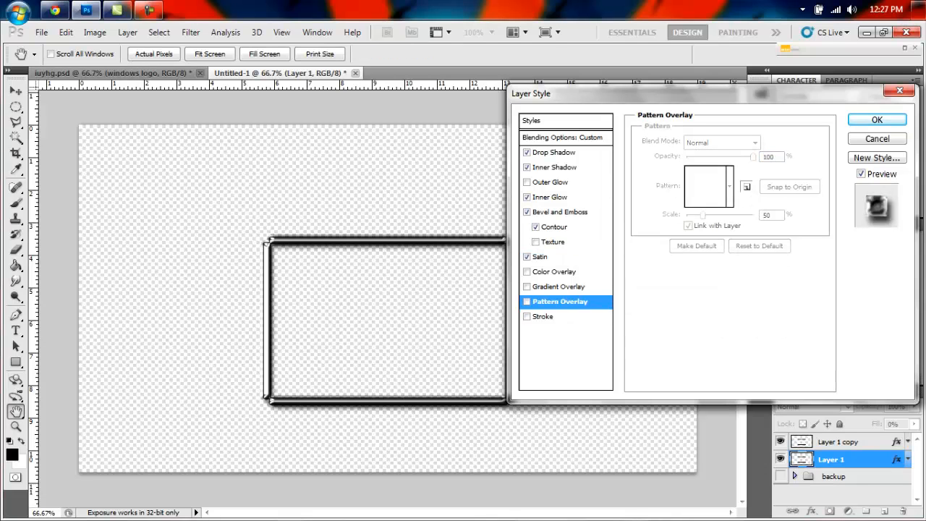
left_click(526, 302)
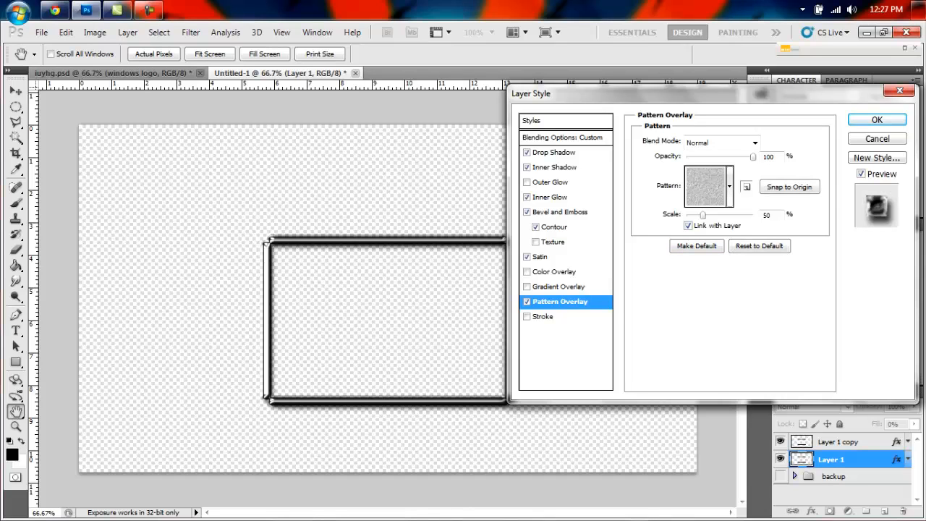
left_click(729, 185)
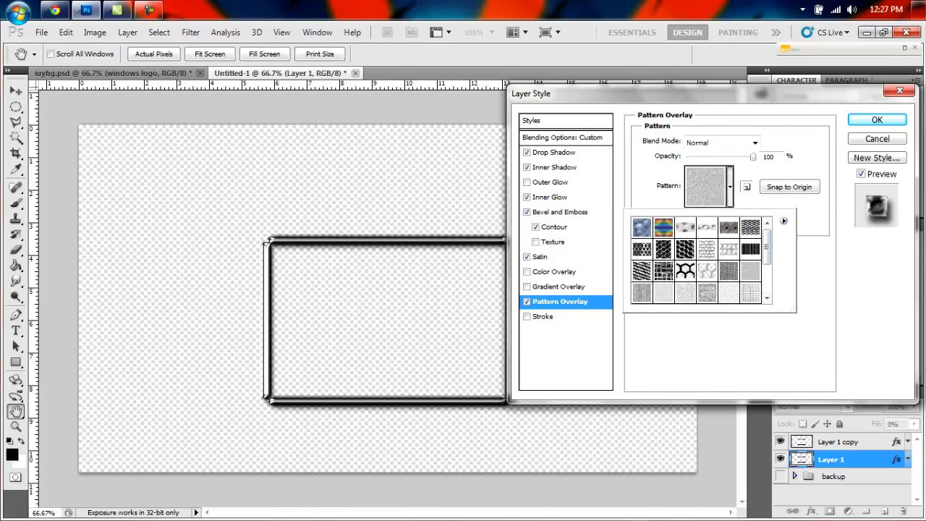
left_click(784, 221)
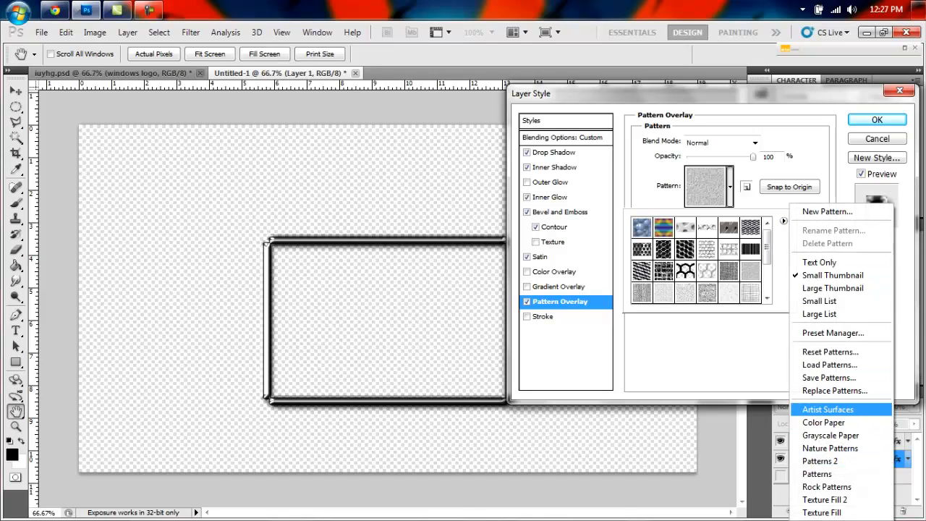
left_click(766, 248)
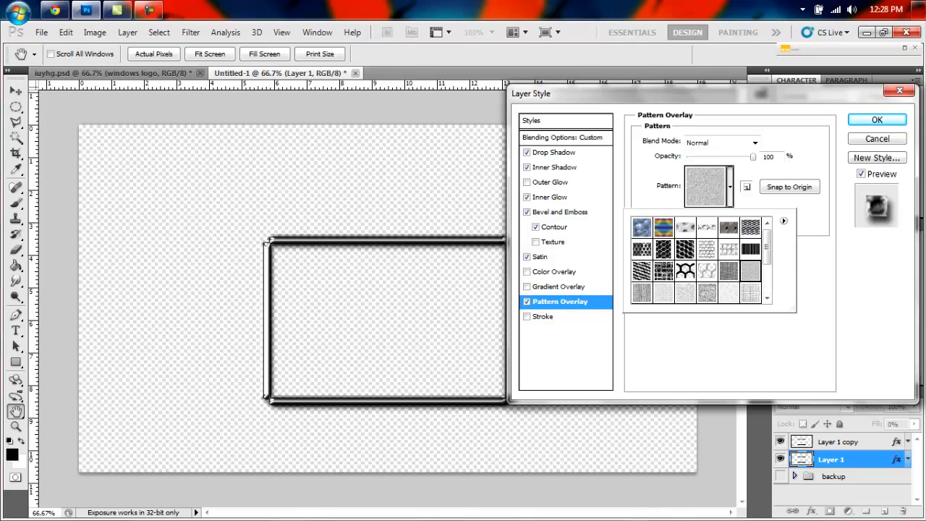
left_click(813, 273)
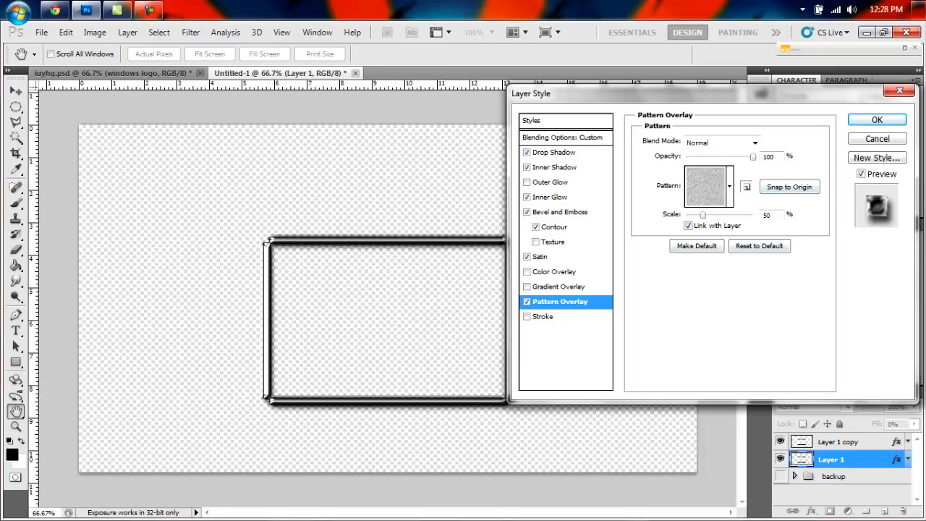
left_click(877, 120)
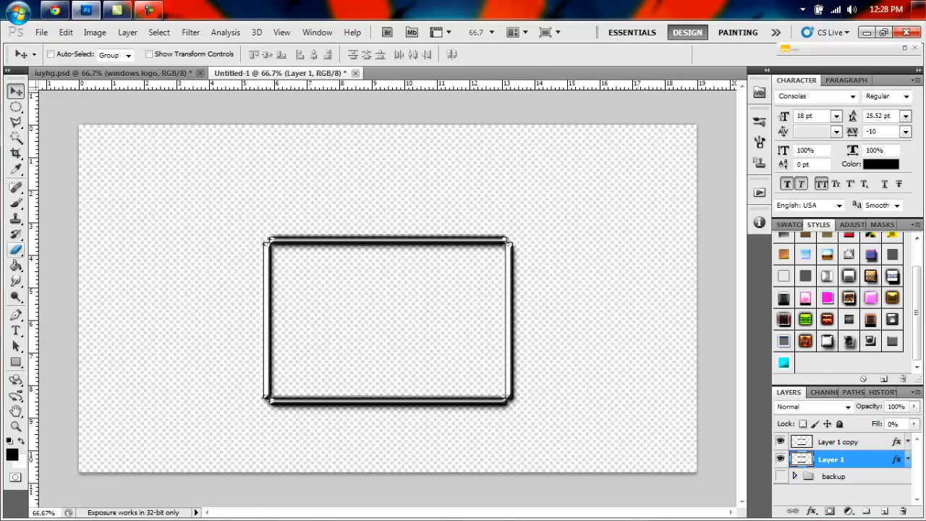
Step: Reset the Eraser's brushes to the default set without saving the current ones, and choose the 112 px grass brush tip
left_click(16, 250)
right_click(223, 152)
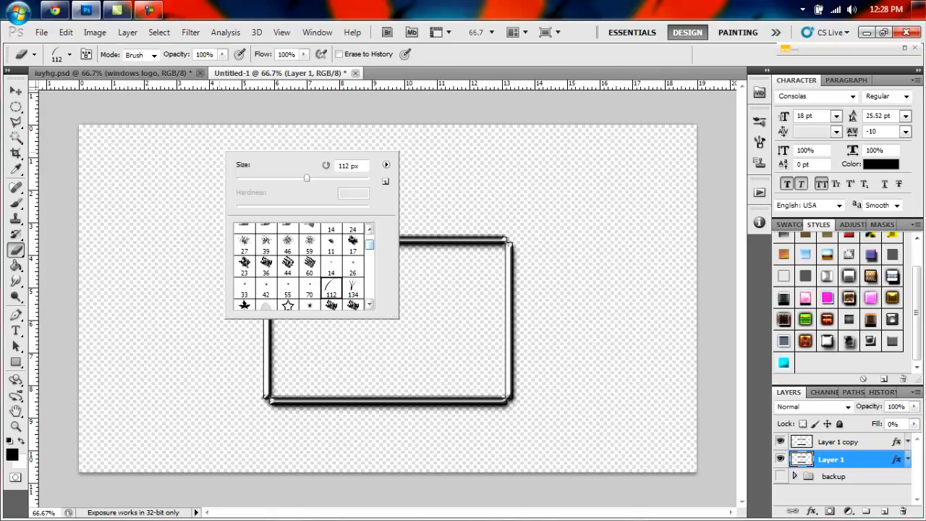
left_click(385, 165)
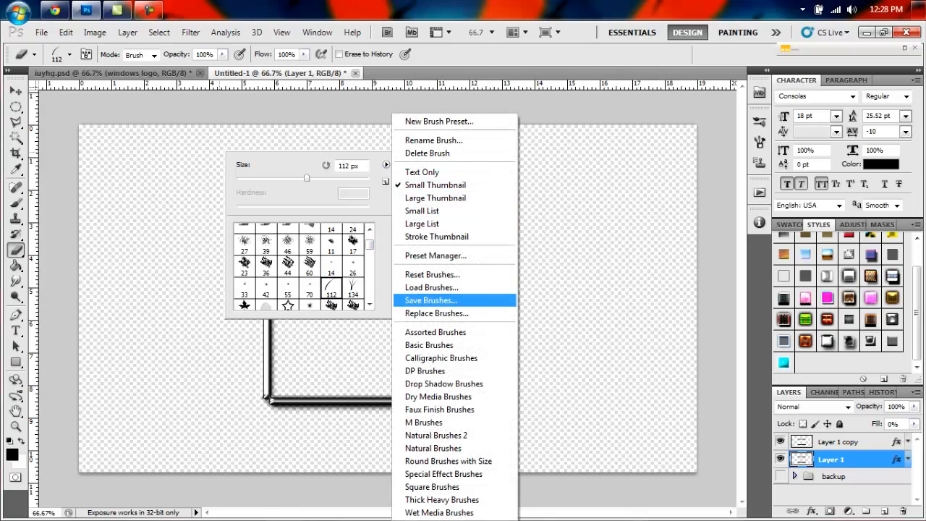
left_click(432, 274)
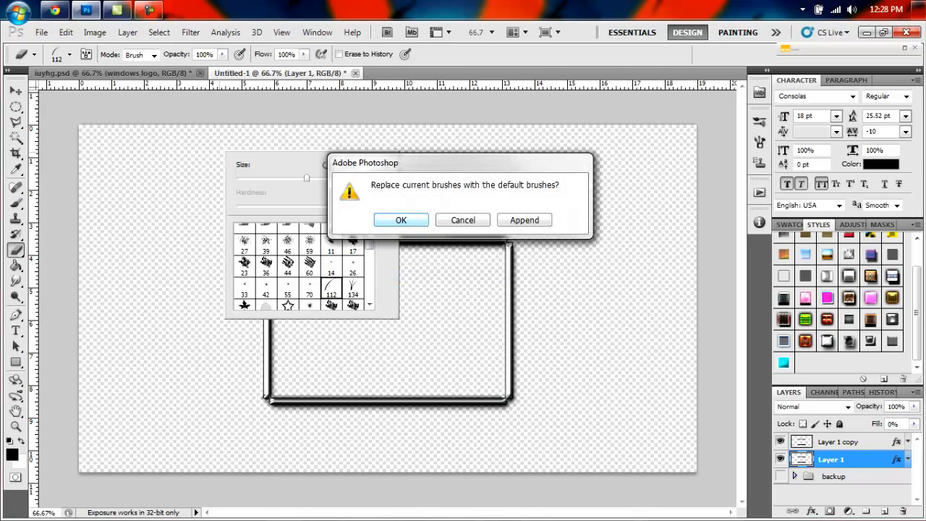
key("Return")
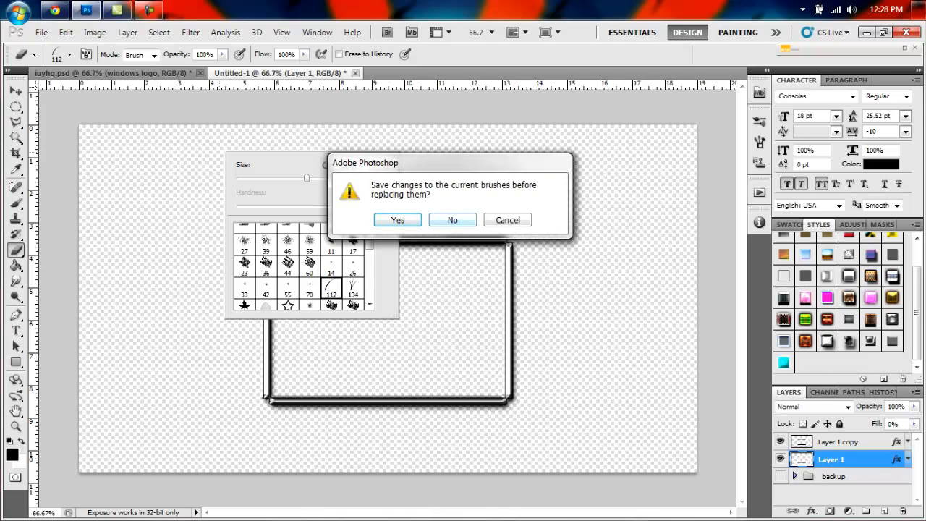
left_click(453, 220)
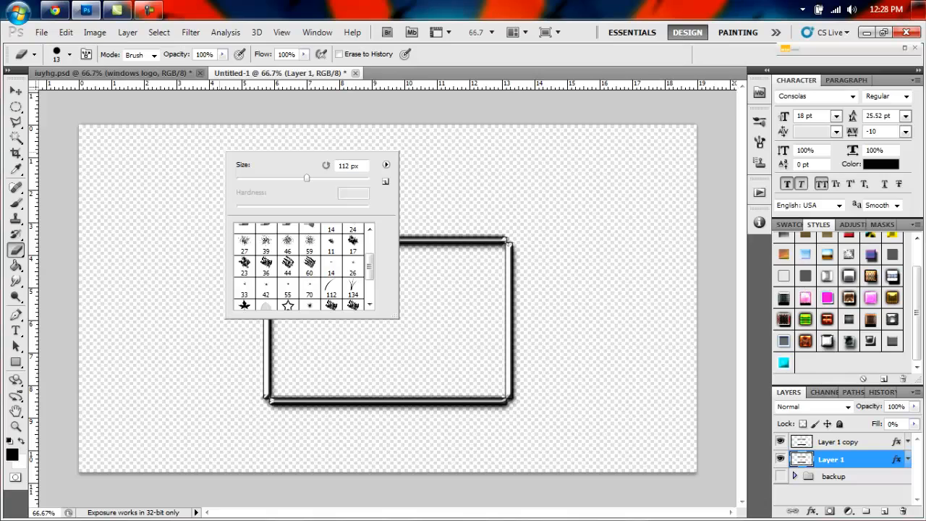
left_click(331, 288)
key("Return")
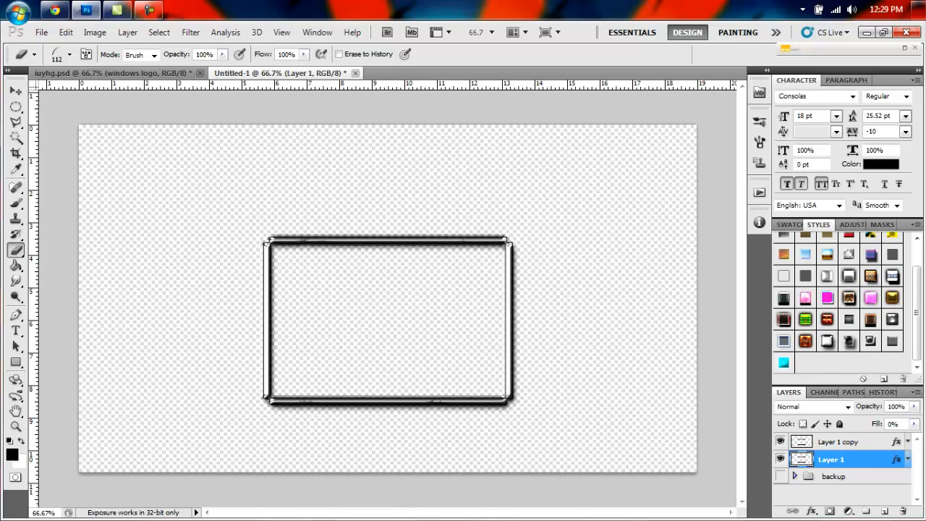
Step: Erase small scratch marks on all four sides of the frame in Layer 1 copy with the 112 px grass brush
left_click(839, 442)
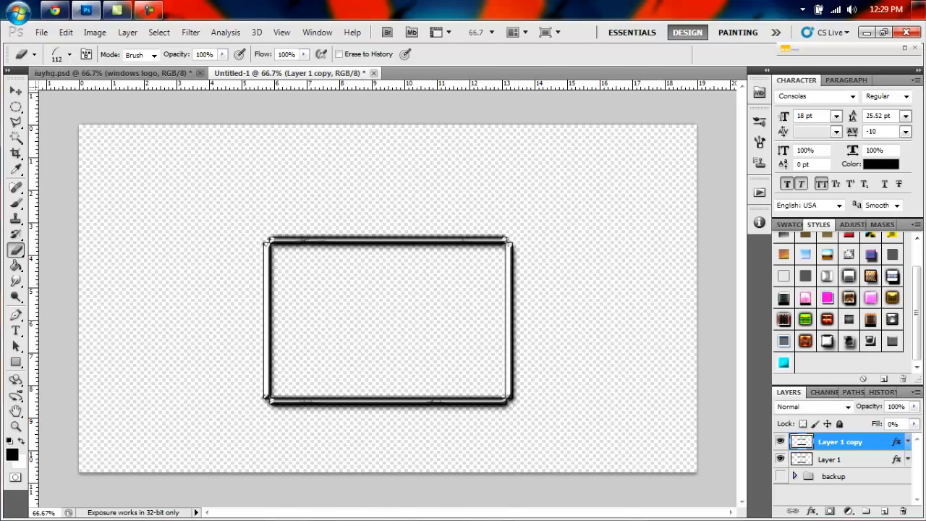
left_click(510, 267)
left_click(510, 359)
left_click(266, 272)
left_click(266, 356)
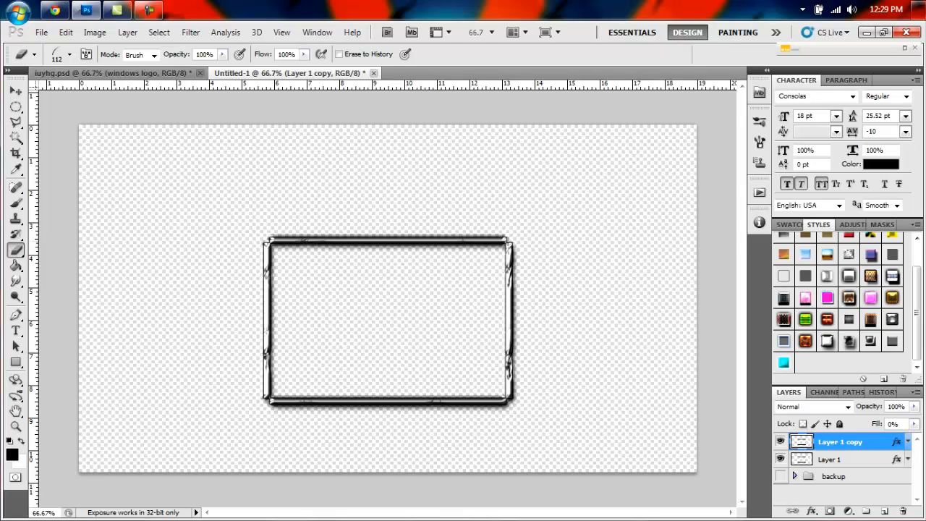
left_click(363, 240)
left_click(397, 399)
Step: Group Layer 1 copy and Layer 1, and rename the group "stick"
left_click(830, 459, "ctrl")
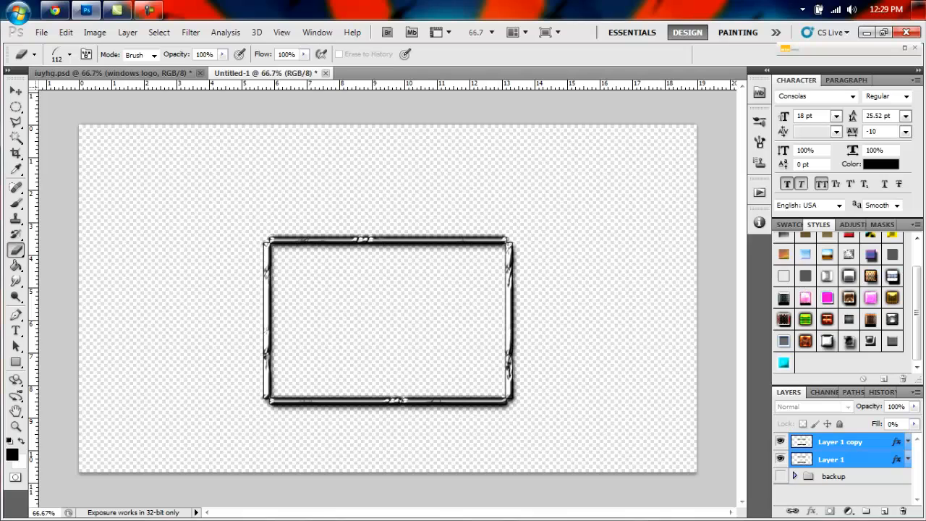
key("ctrl+g")
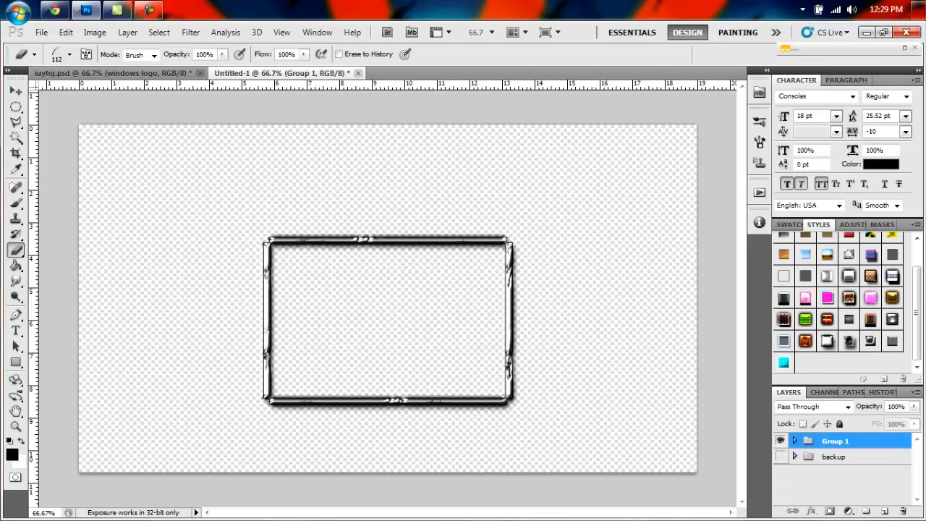
double_click(835, 441)
type("stick")
key("Return")
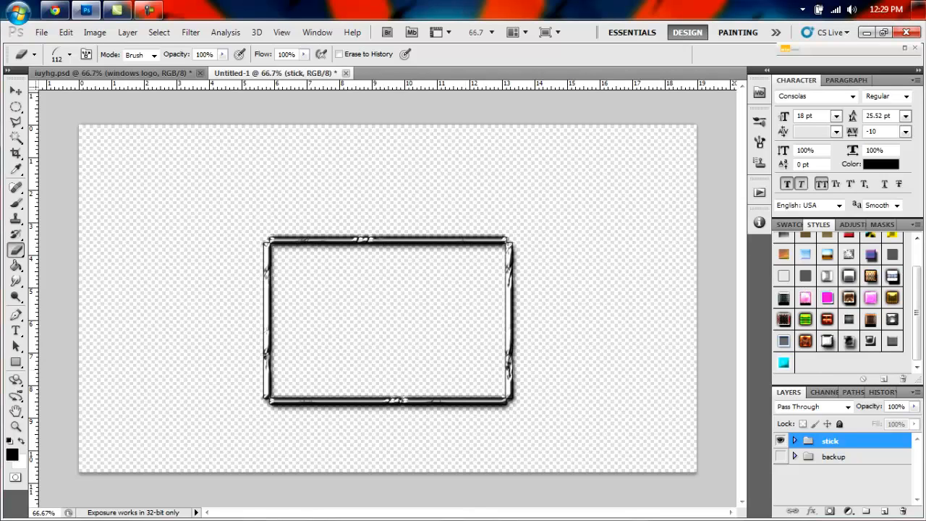
Step: Add a new layer above the stick group and ready the Polygonal Lasso tool at the frame's upper-left corner
left_click(883, 511)
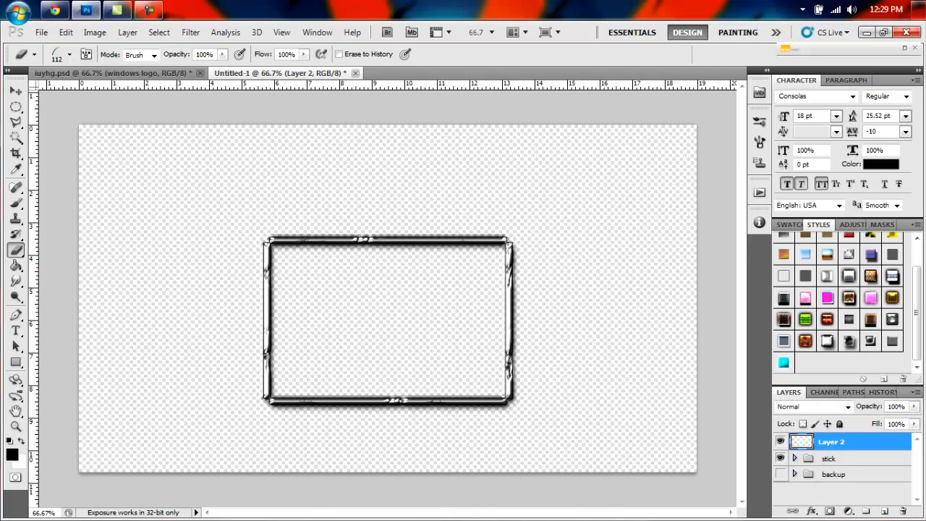
left_click(16, 122)
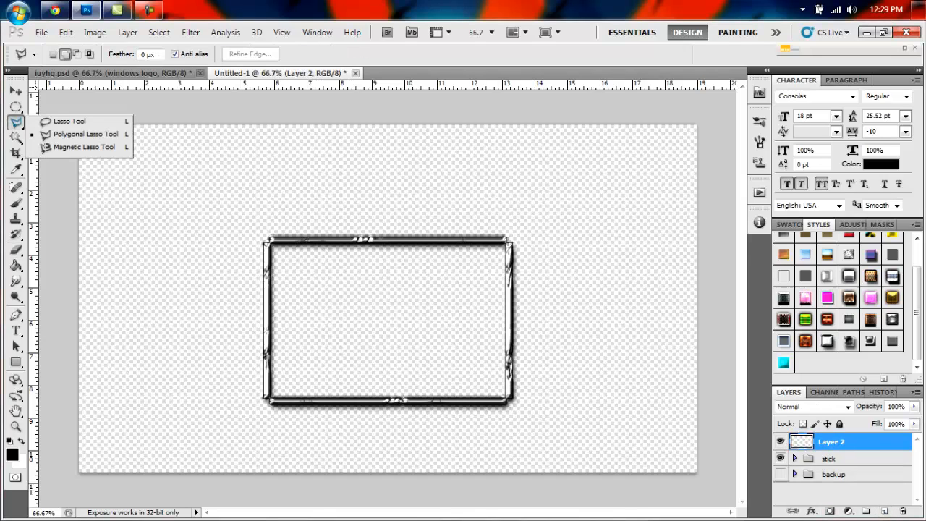
left_click(86, 135)
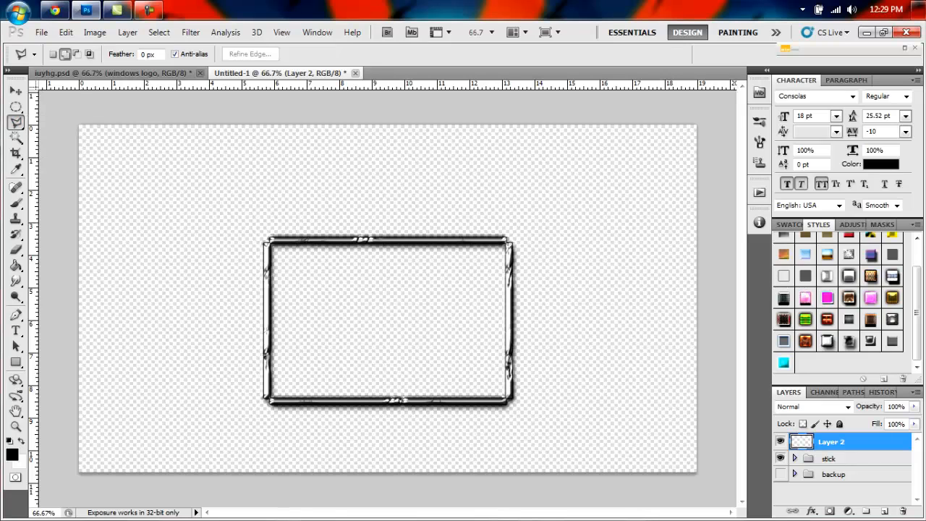
key("z")
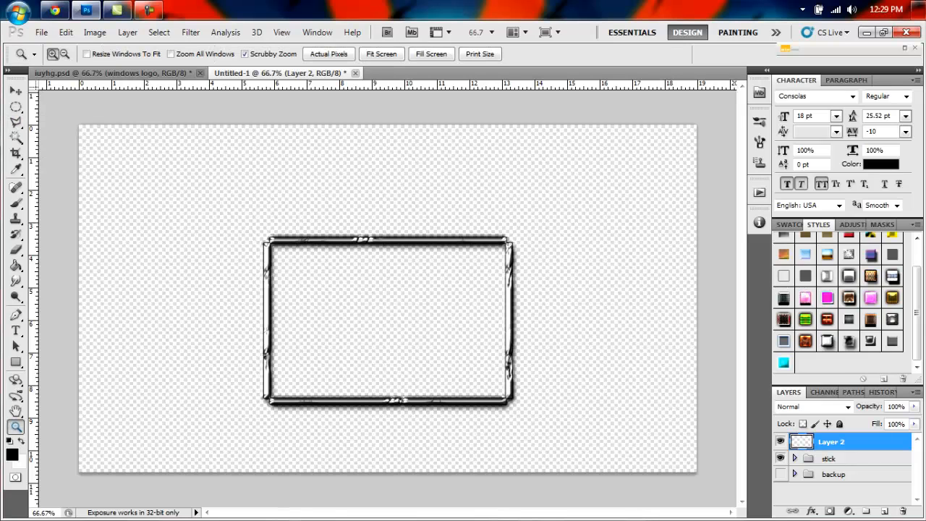
left_click_drag(256, 224, 295, 142)
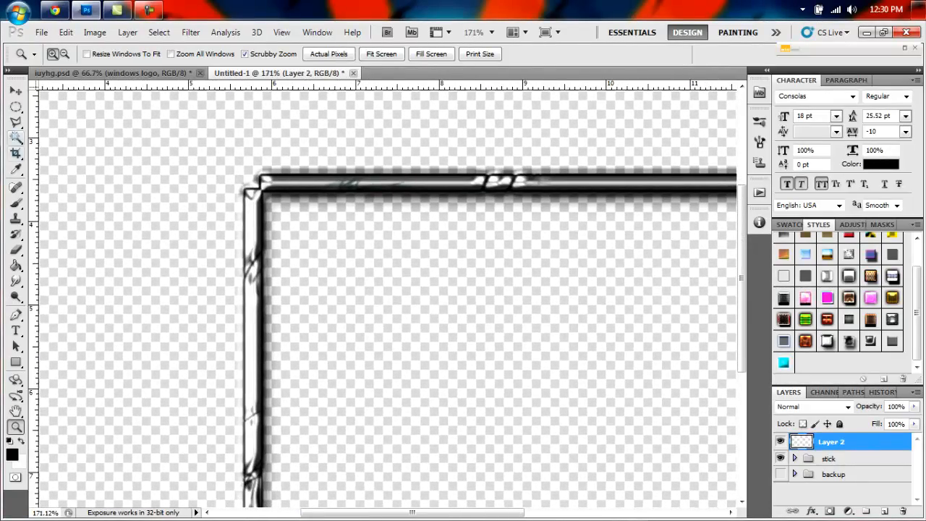
left_click(16, 121)
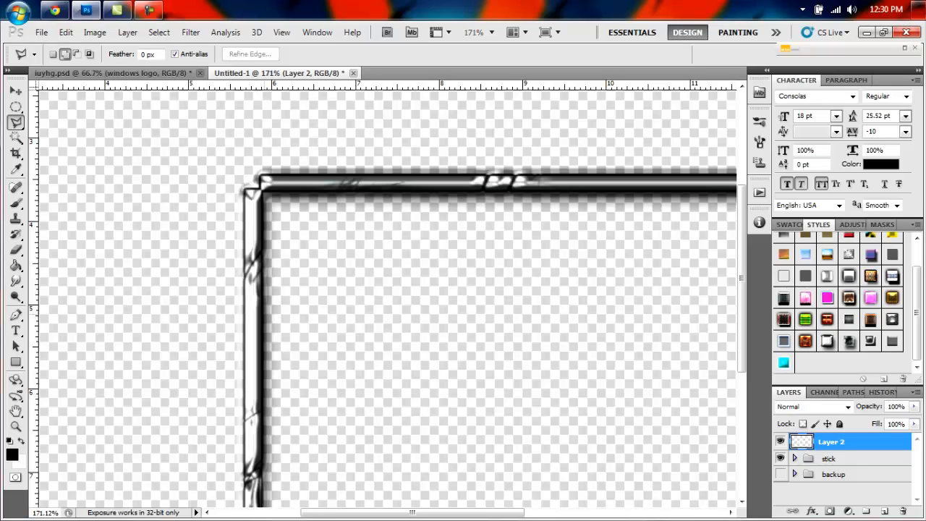
Step: Outline an angular bracket shape around the frame's upper-left corner, fill it with black on the new layer, and deselect
left_click(263, 313)
left_click(244, 286)
left_click(226, 169)
left_click(251, 150)
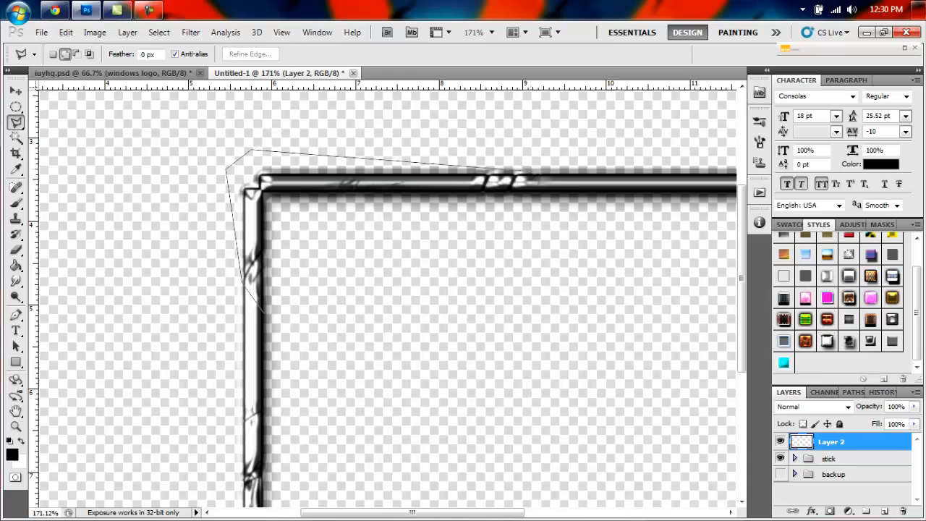
left_click(530, 172)
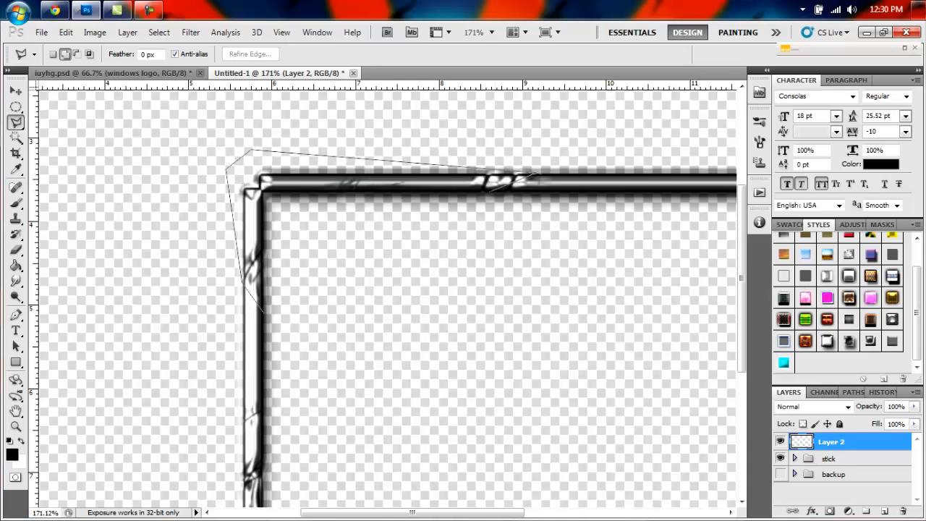
left_click(481, 193)
left_click(338, 194)
left_click(279, 254)
left_click(264, 310)
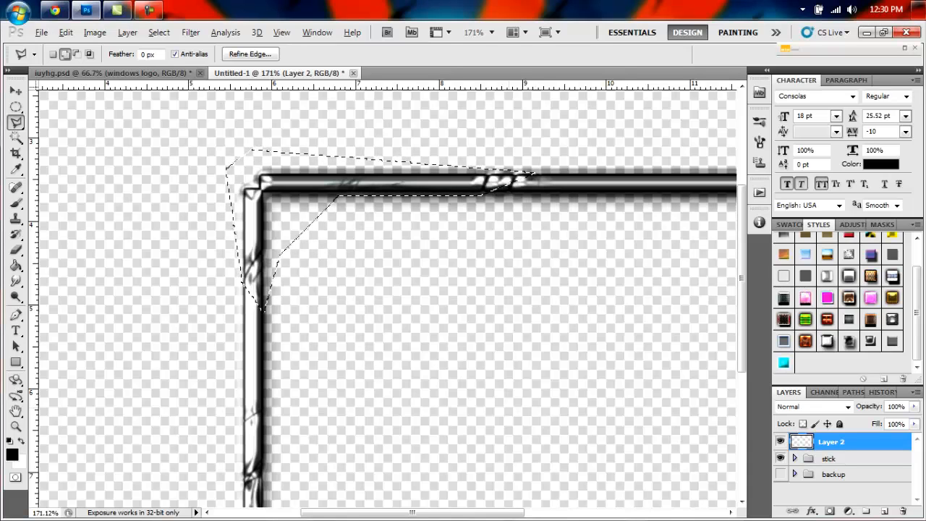
key("alt+BackSpace")
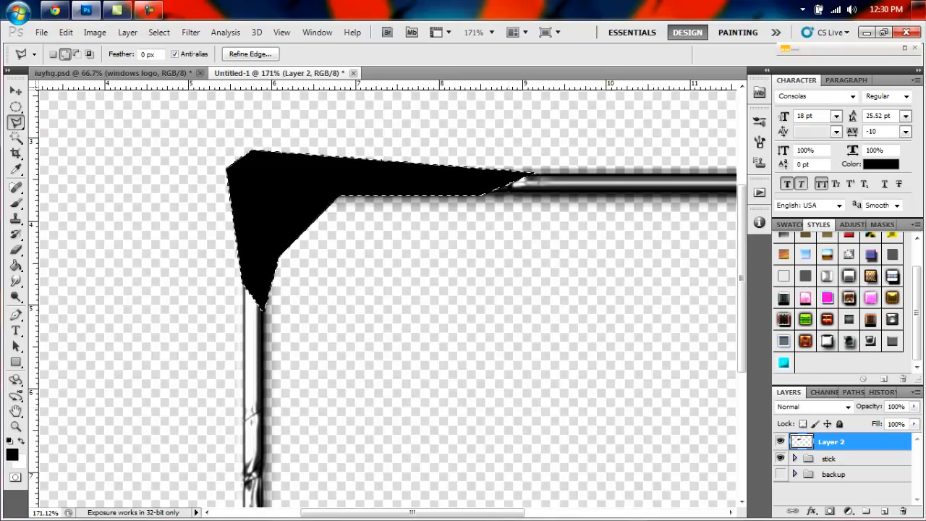
key("ctrl+d")
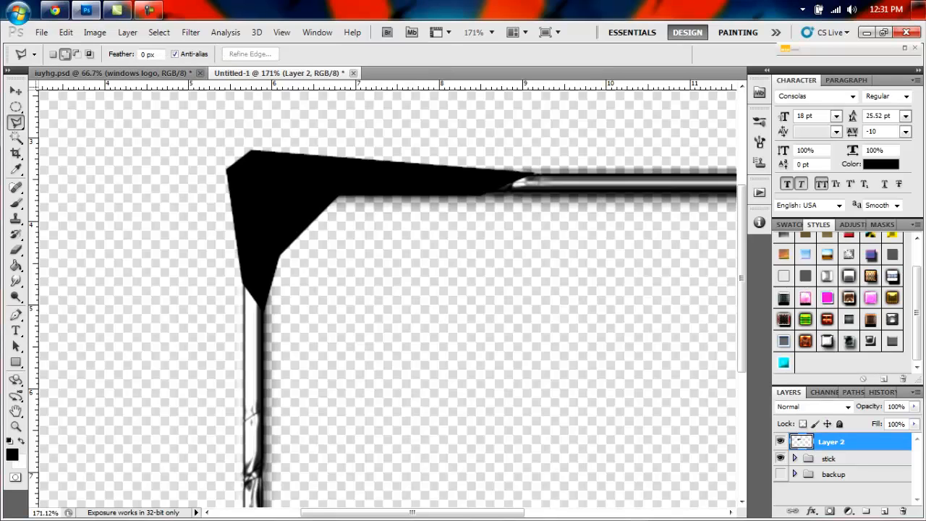
Step: Duplicate the black corner layer twice and hide Layer 2 and Layer 2 copy
key("ctrl+j")
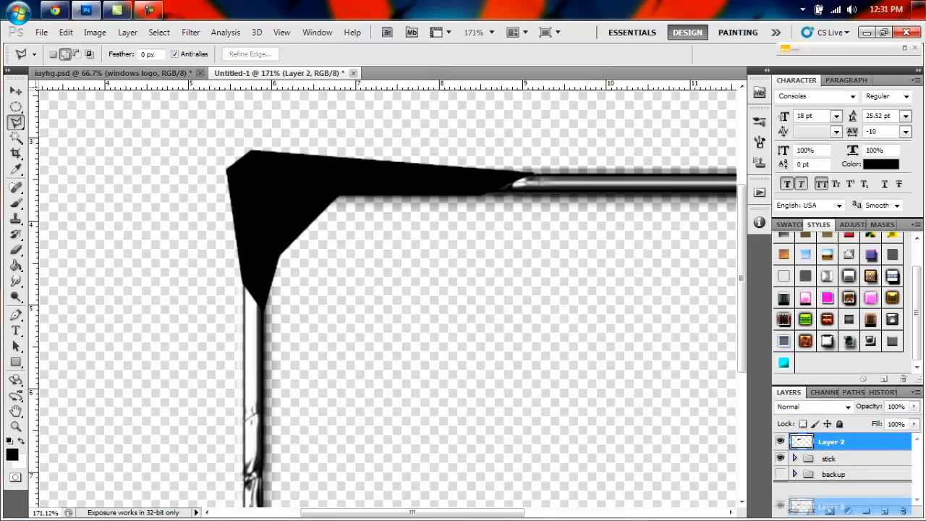
key("ctrl+j")
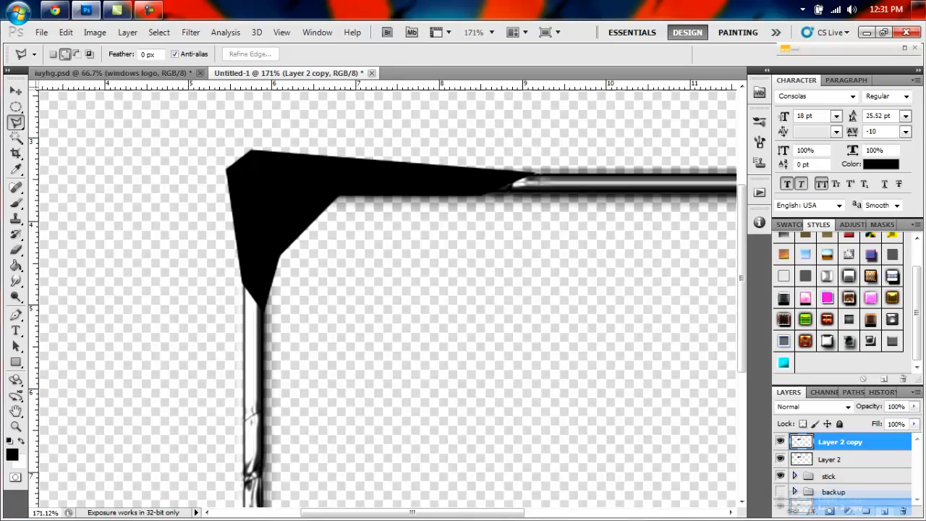
left_click(780, 477)
left_click(780, 459)
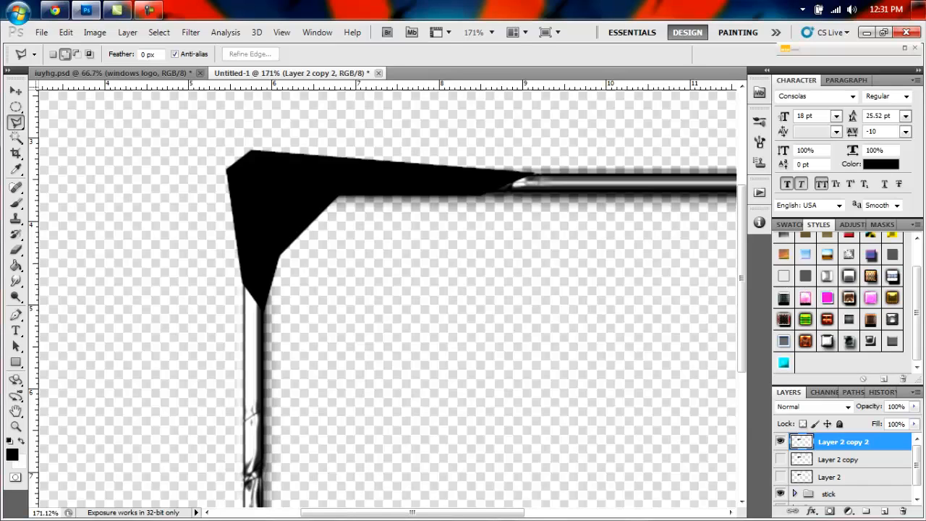
Step: Give Layer 2 copy 2 a black 6 px inside stroke and set its fill opacity to 0%
double_click(887, 442)
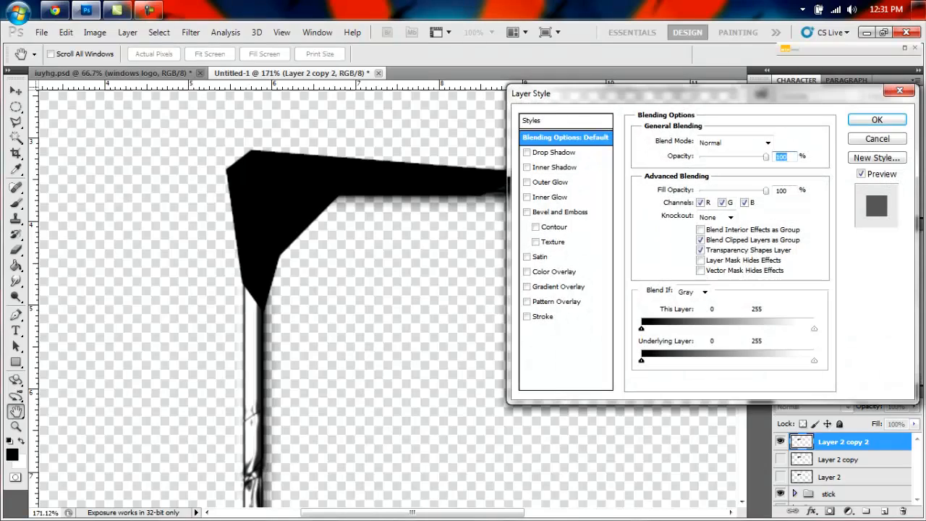
left_click(526, 316)
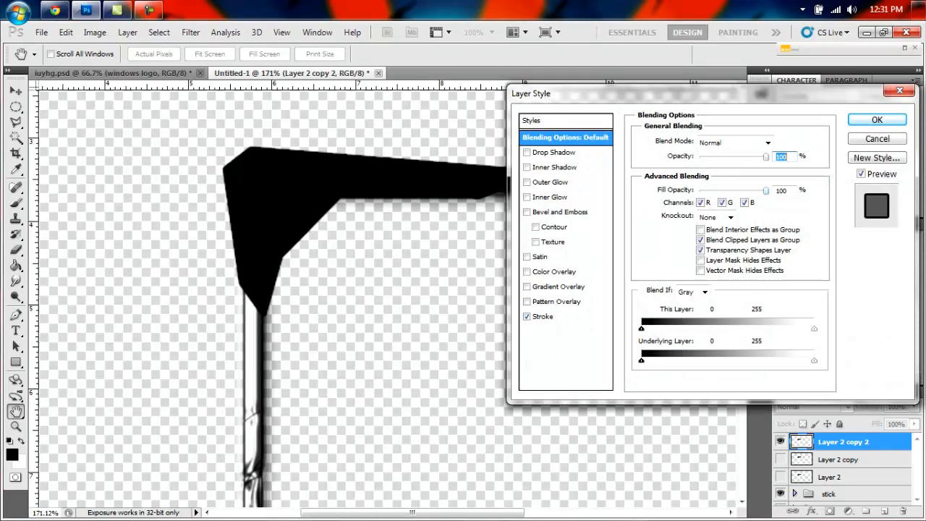
left_click_drag(766, 191, 700, 191)
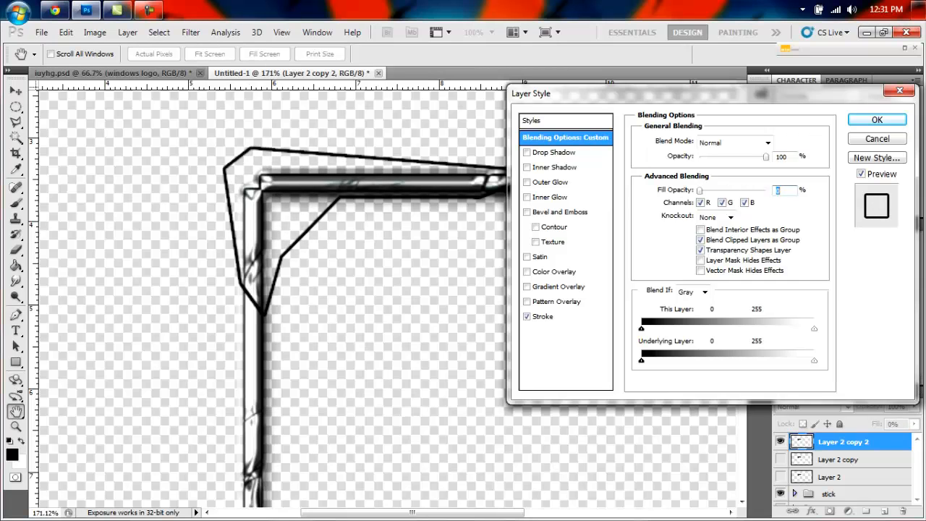
left_click(544, 316)
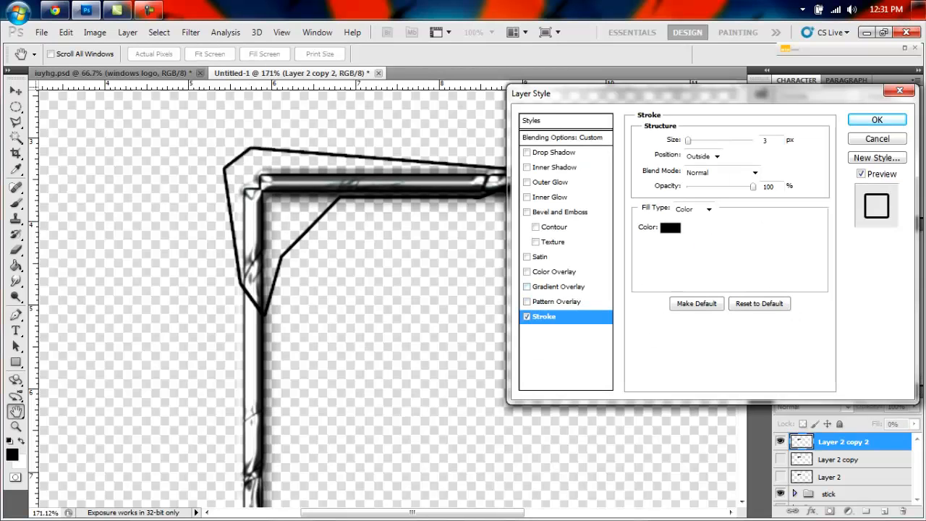
left_click_drag(688, 140, 690, 140)
left_click(716, 156)
left_click(694, 181)
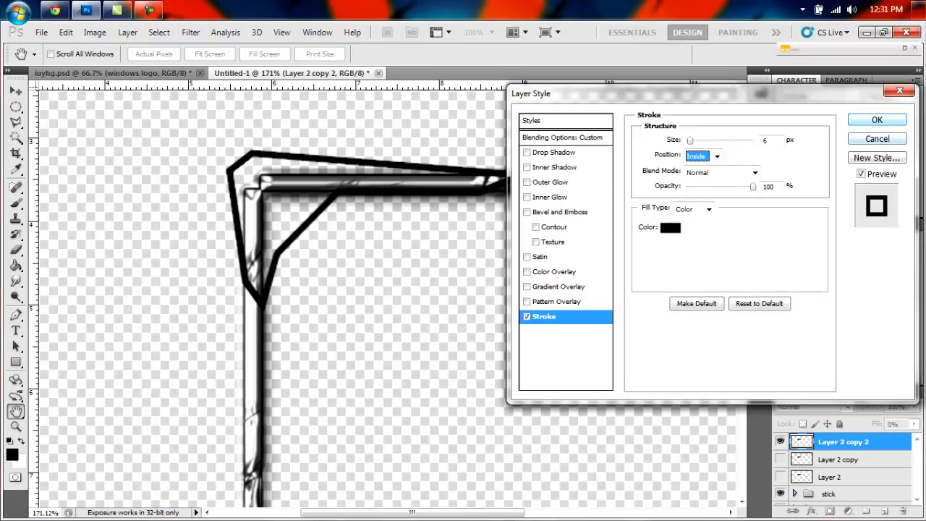
left_click(876, 119)
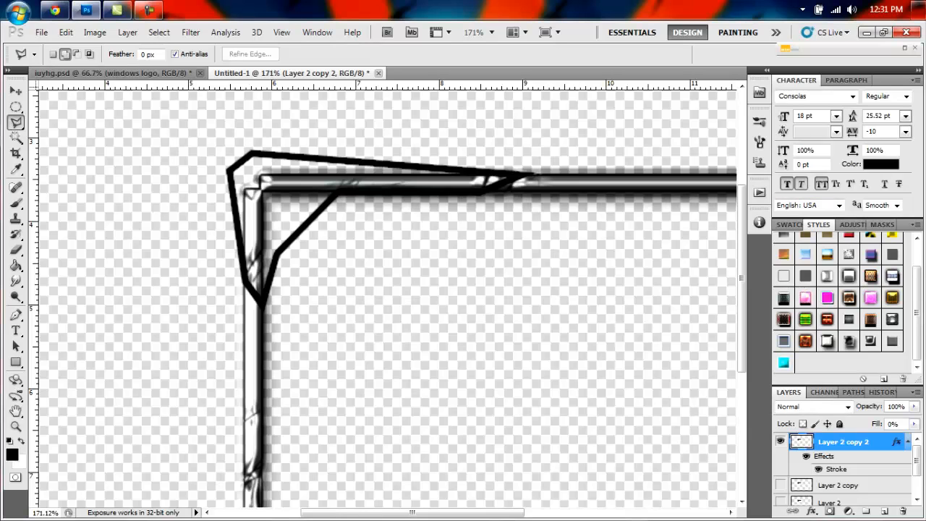
Step: Convert Layer 2 copy 2 to a smart object and apply a grey metallic preset style to the corner outline
right_click(842, 440)
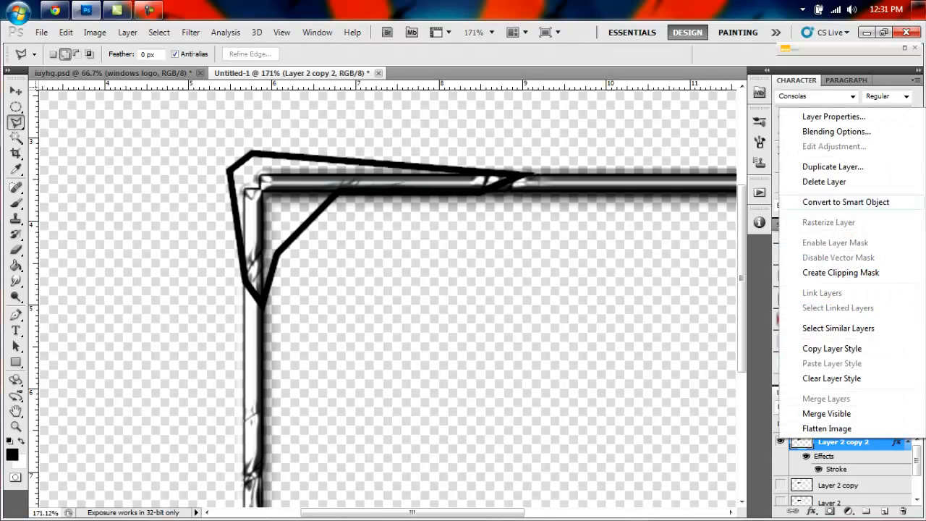
left_click(844, 202)
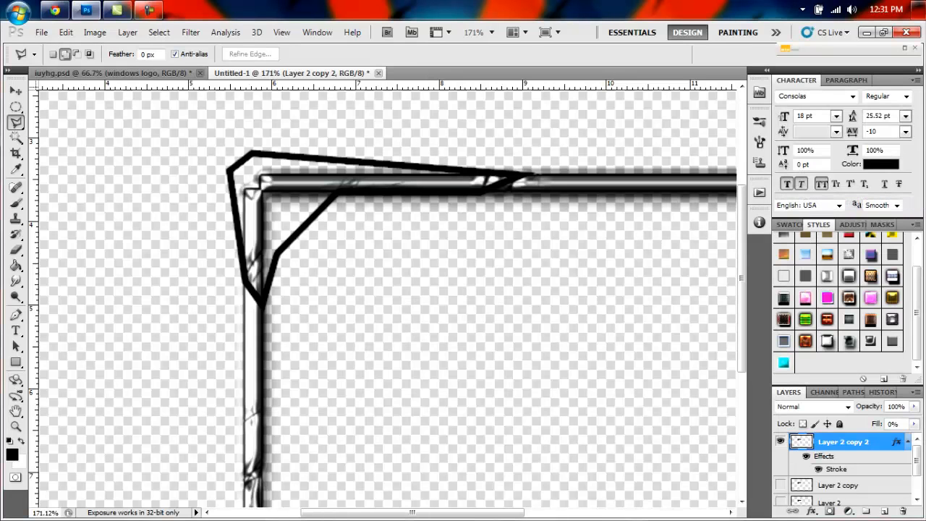
key("ctrl+z")
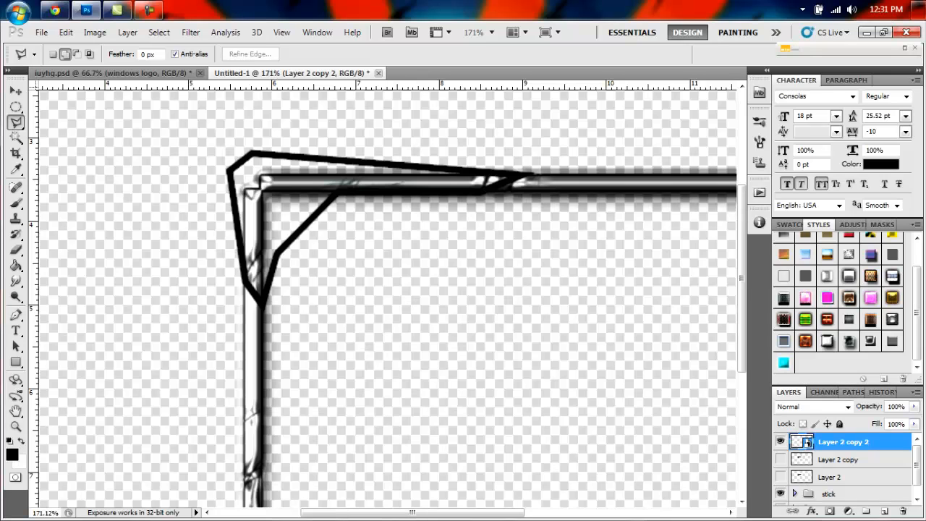
key("ctrl+z")
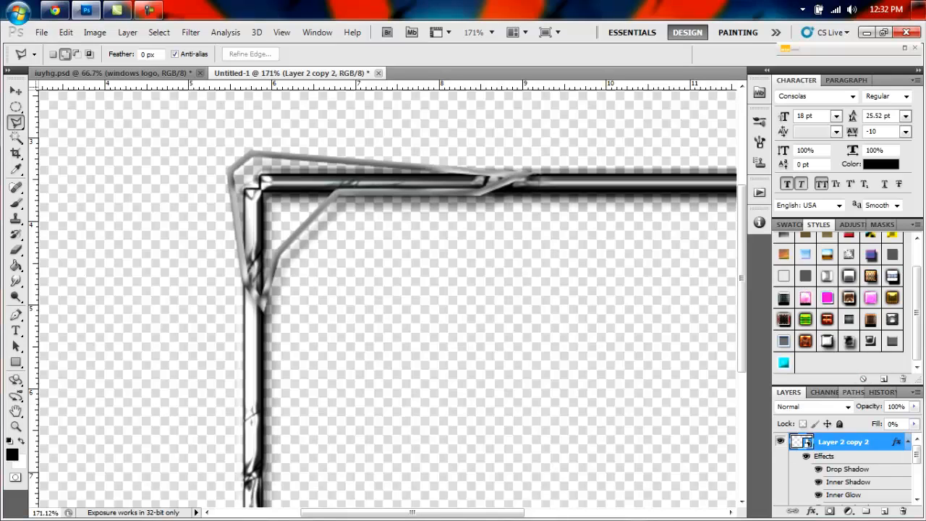
Step: Duplicate the styled outline layer and apply a darker beveled metal preset style to Layer 2 copy 2 beneath it
left_click_drag(843, 442, 884, 511)
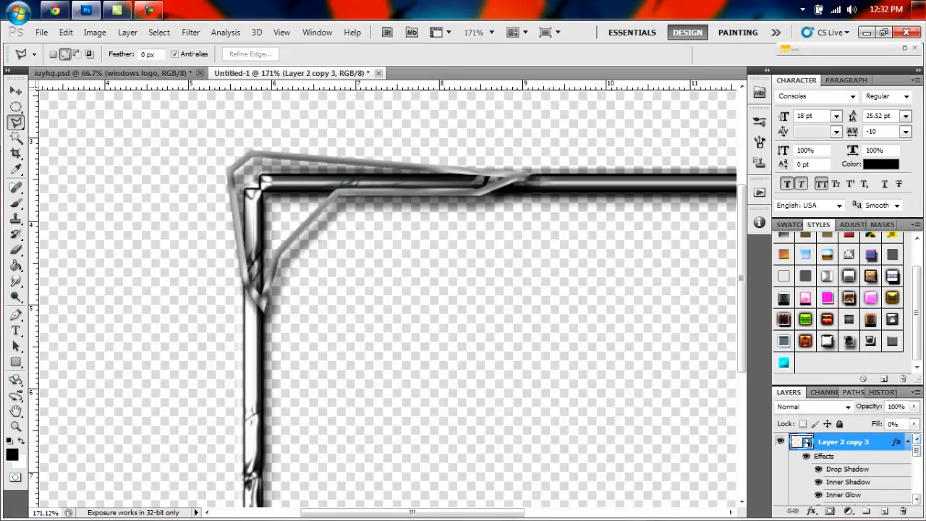
left_click(908, 459)
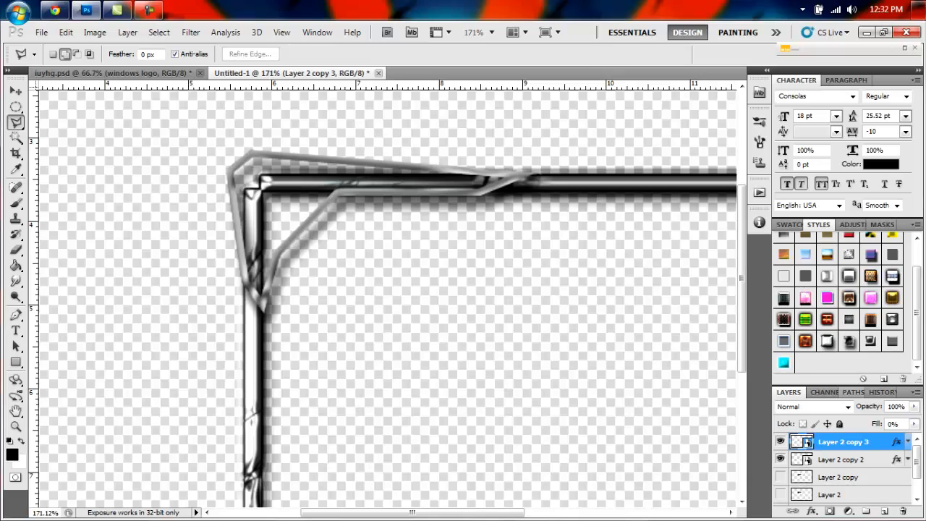
left_click(807, 460)
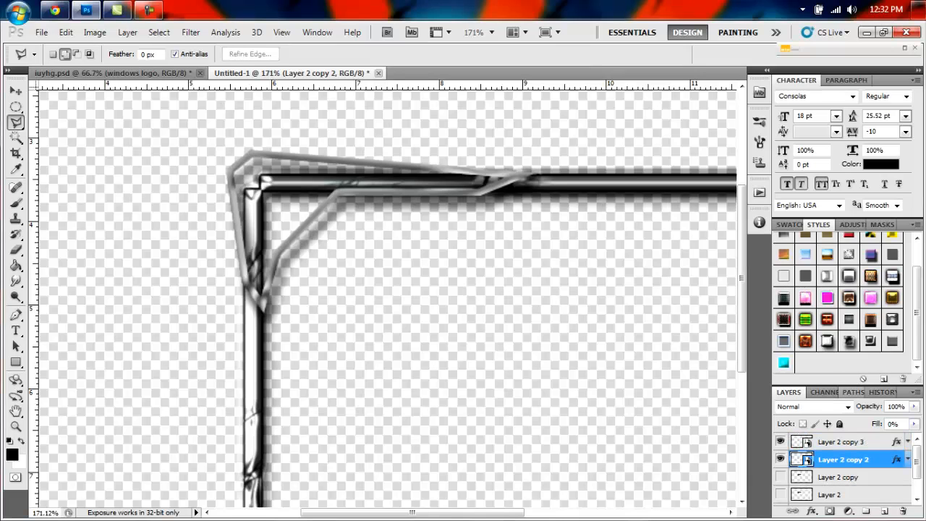
left_click(870, 341)
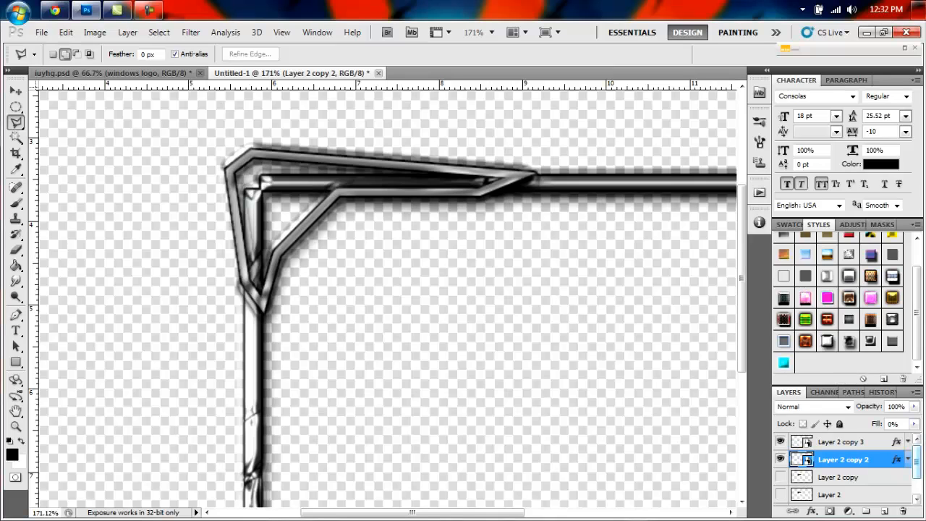
Step: Show the black corner shape on Layer 2 copy and set its fill opacity to 0%
scroll(808, 460, "down", 2)
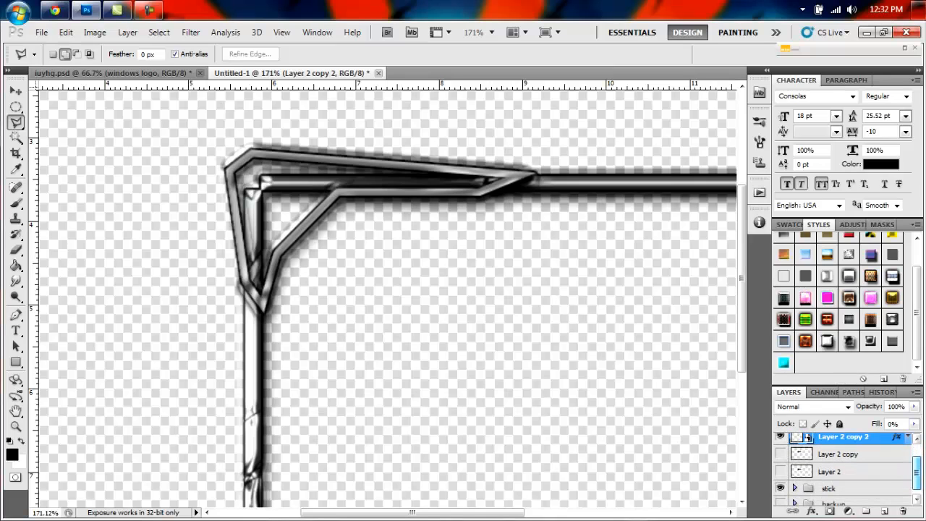
left_click(780, 454)
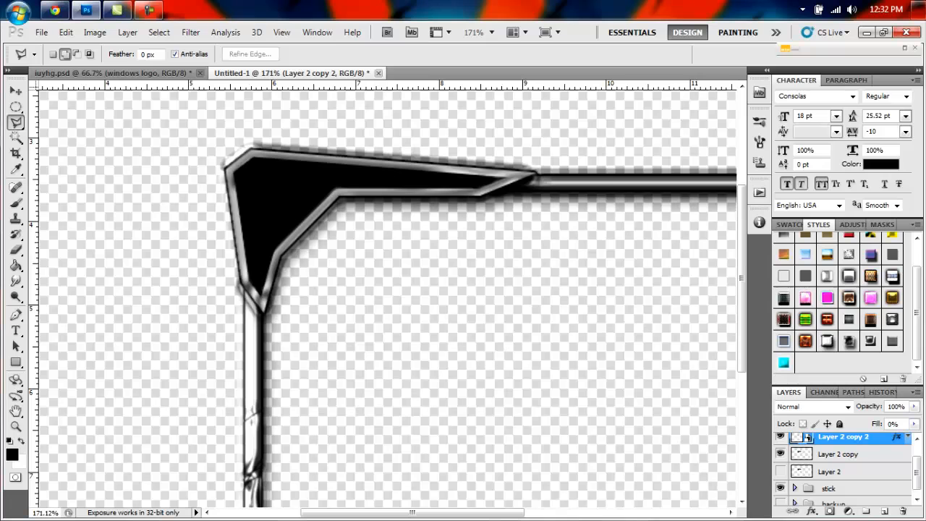
double_click(875, 454)
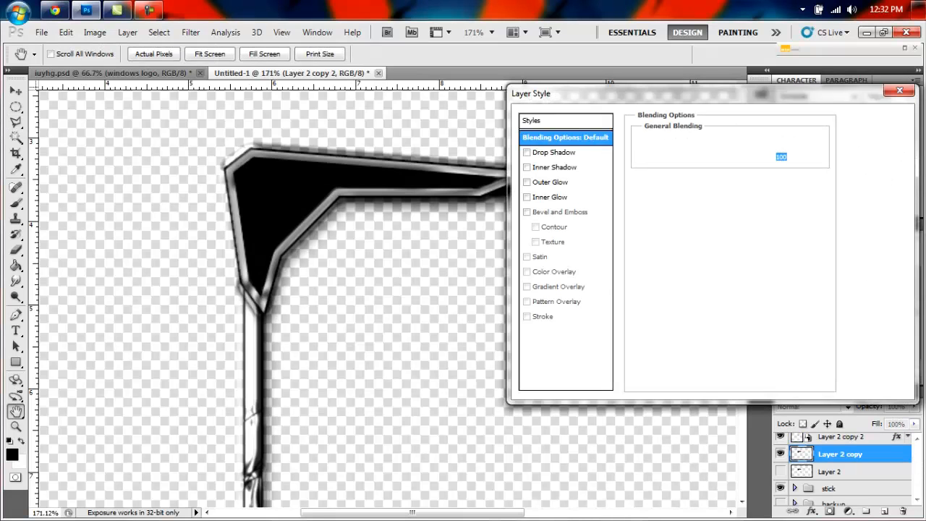
key("Tab")
type("0")
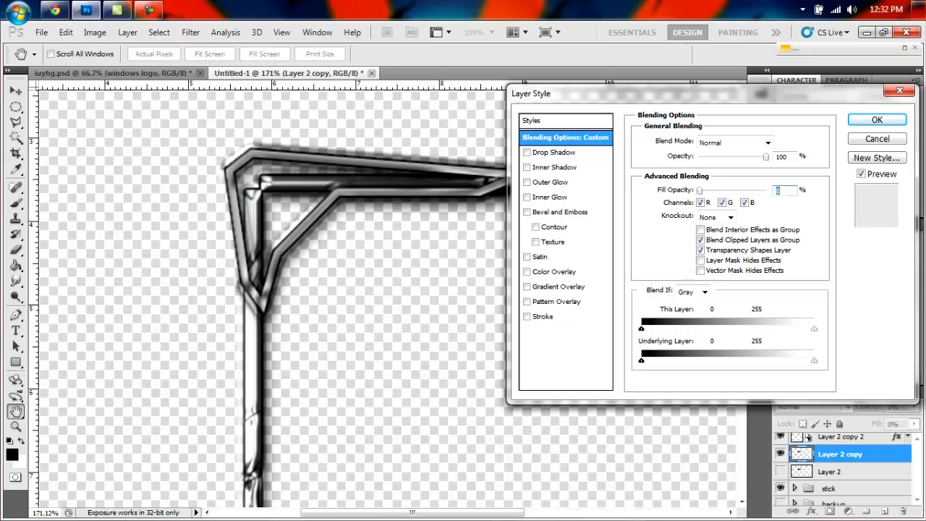
Step: Add a Pattern Overlay to Layer 2 copy using the light grey honeycomb pattern at 41% scale
left_click(526, 301)
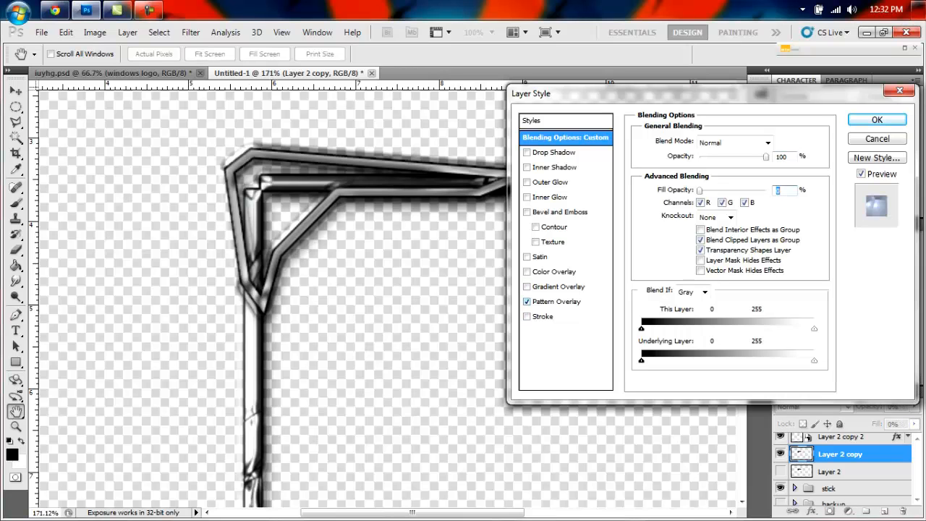
left_click(557, 301)
left_click(729, 186)
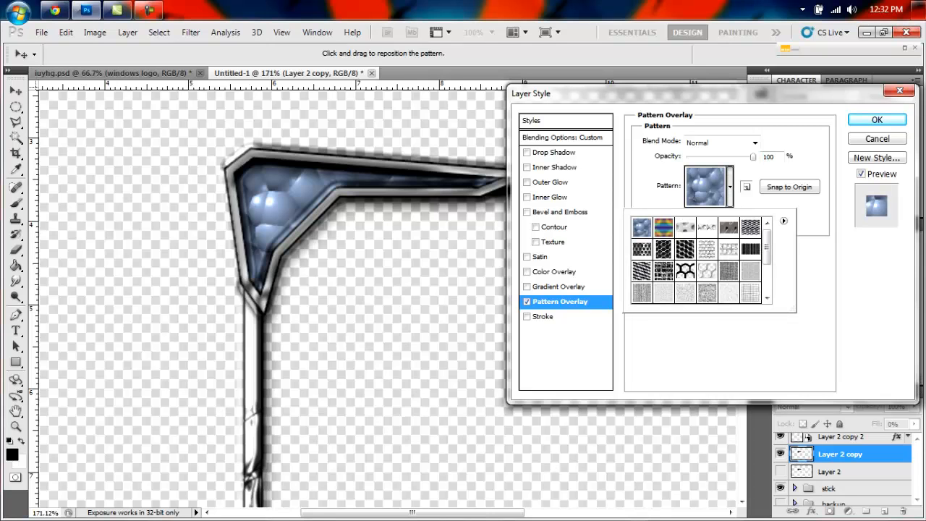
left_click(707, 272)
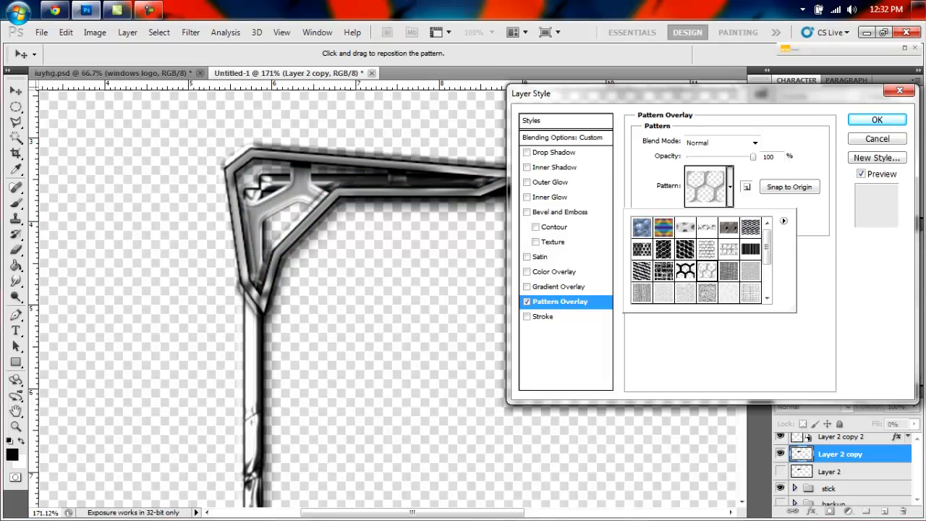
left_click(729, 186)
left_click_drag(720, 215, 700, 214)
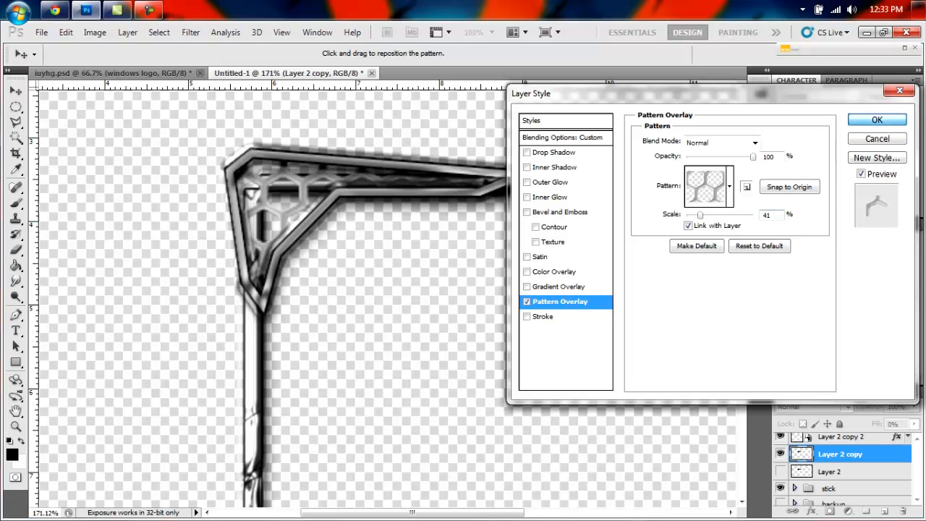
key("Return")
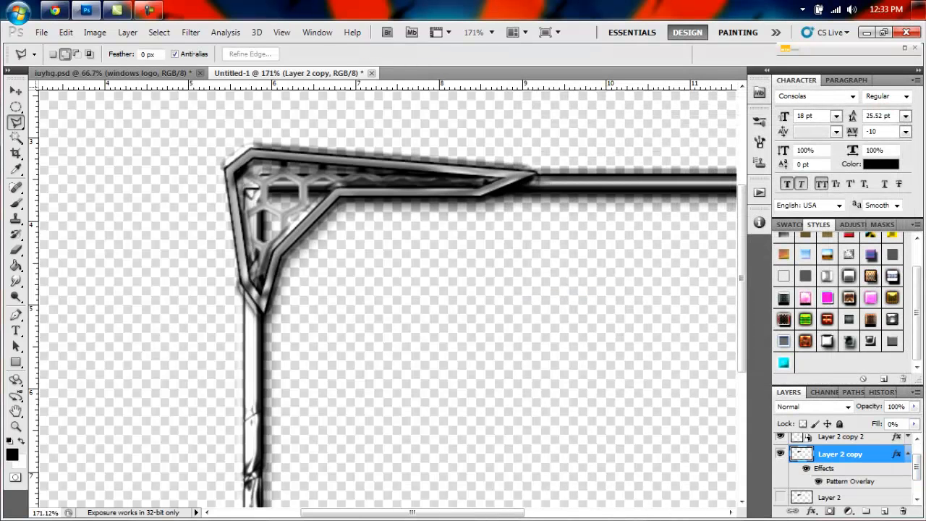
Step: Show Layer 2 and add a Pattern Overlay using the black hexagonal mesh pattern at 100% scale
left_click(908, 454)
left_click(780, 471)
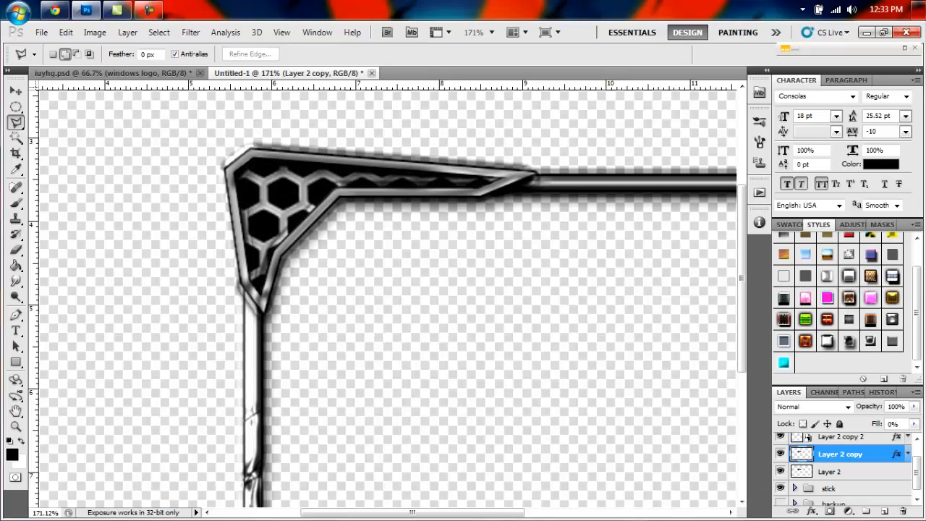
left_click(829, 472)
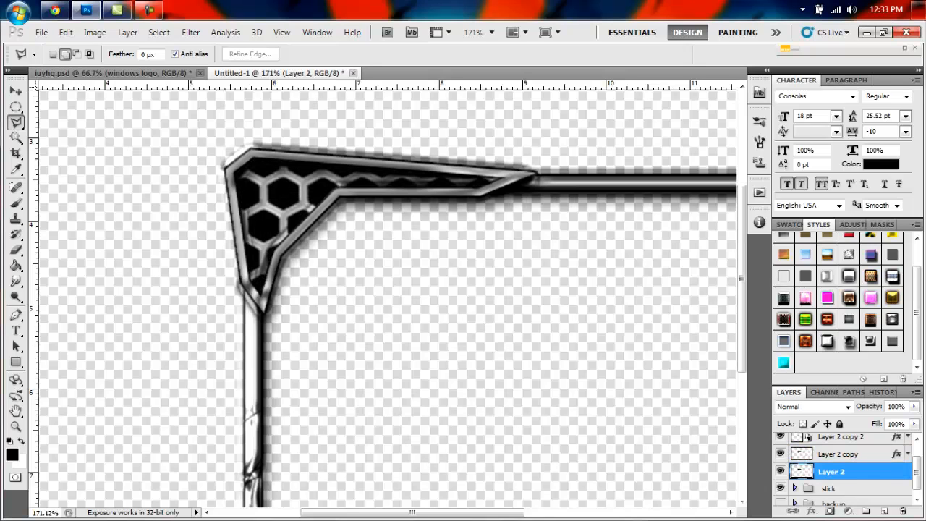
double_click(863, 471)
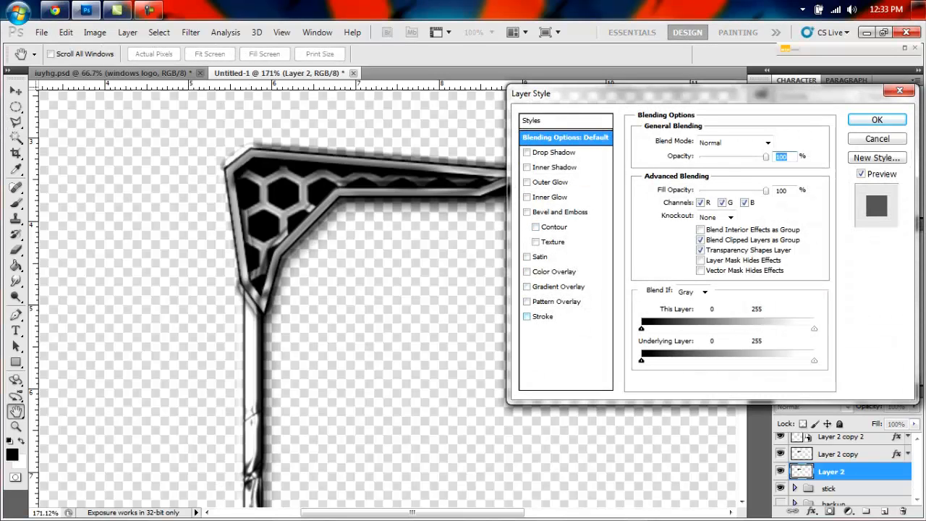
left_click(526, 301)
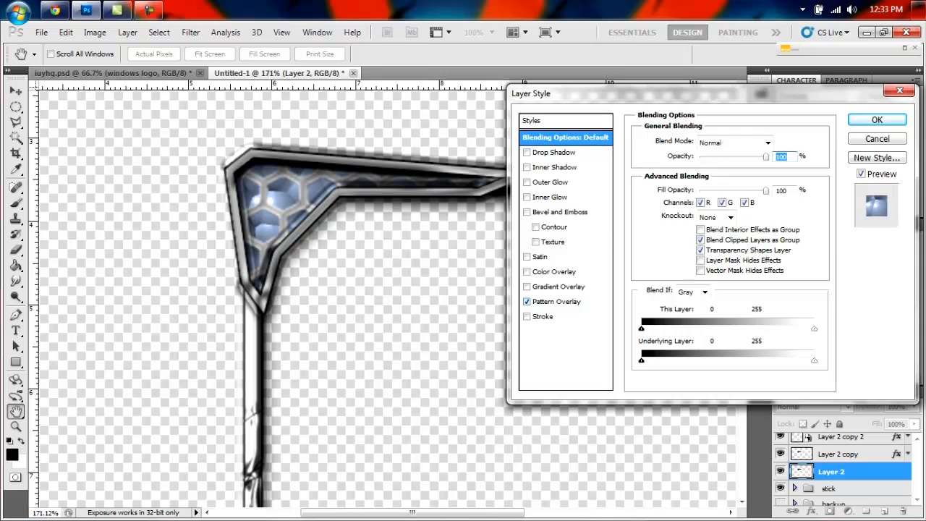
left_click(558, 301)
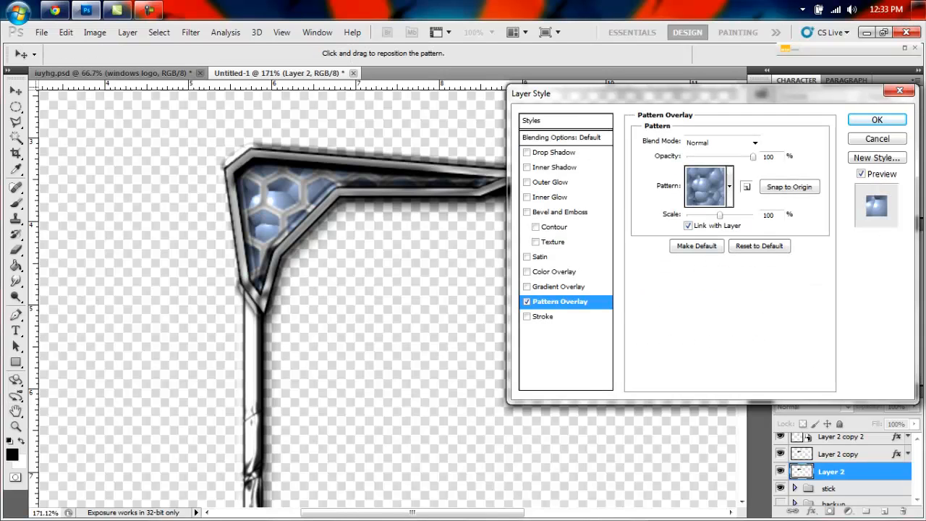
left_click(729, 186)
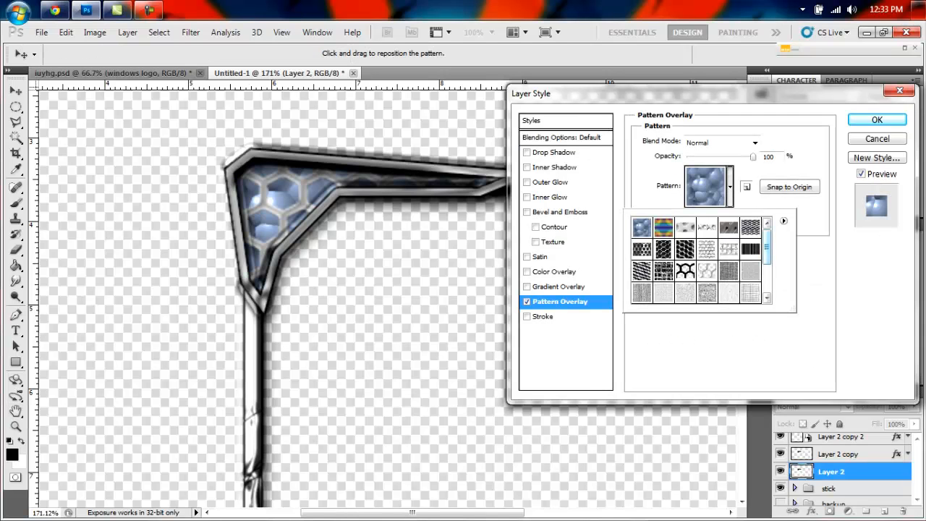
left_click(663, 249)
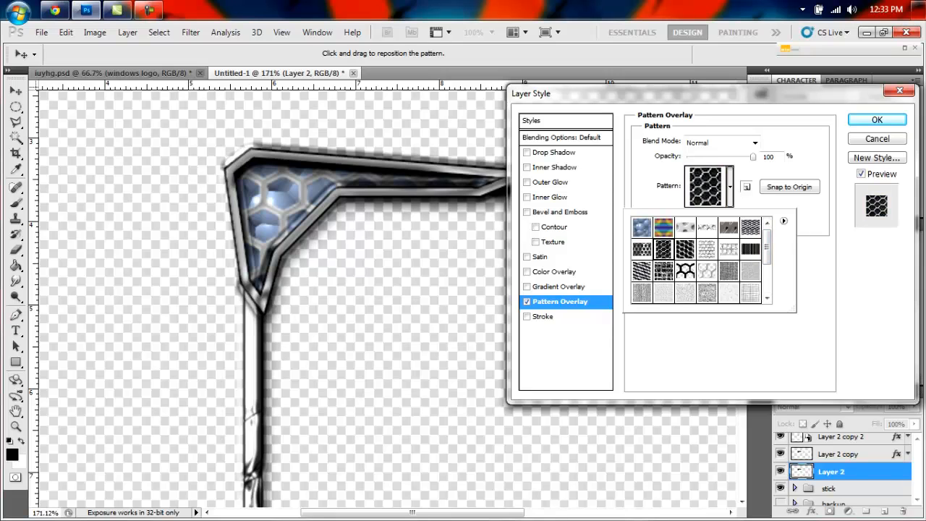
left_click(730, 186)
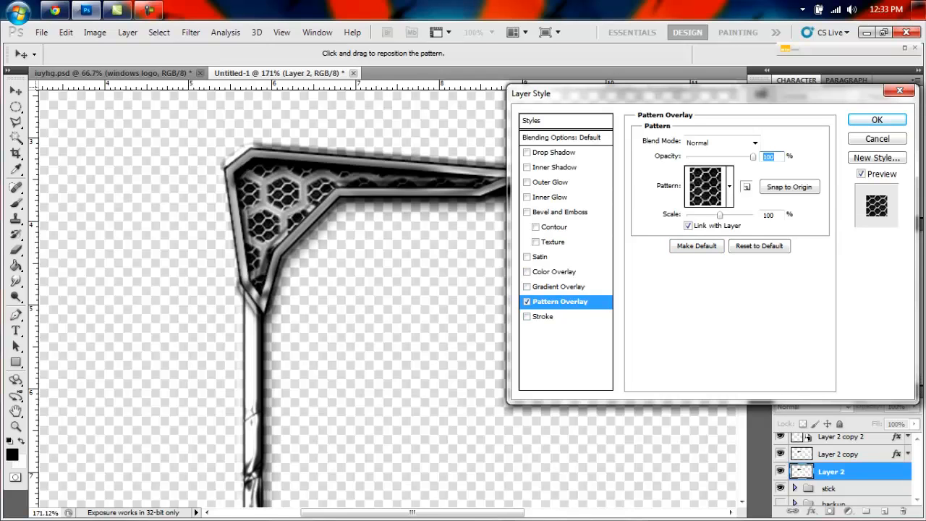
Step: Add a Color Overlay to Layer 2 using dark navy #002137 with the Overlay blend mode and apply the layer style
left_click(526, 272)
left_click(555, 272)
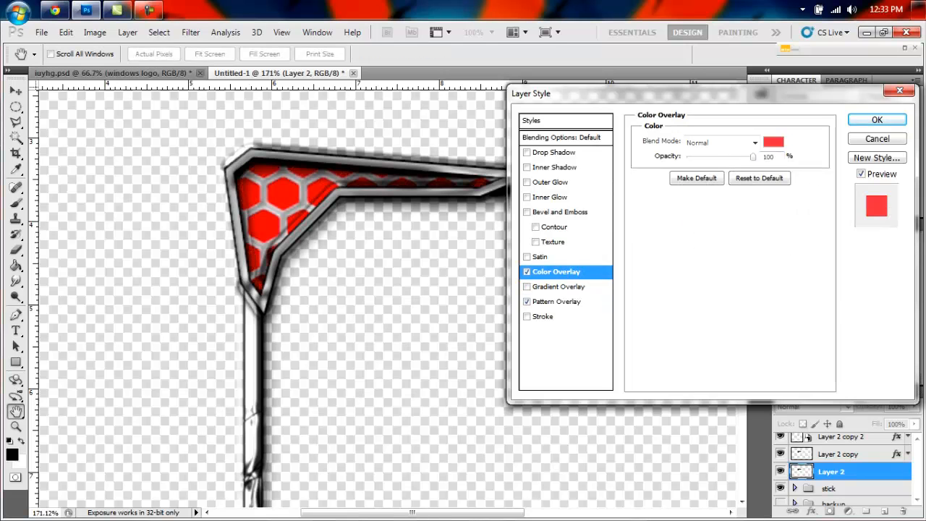
left_click(772, 142)
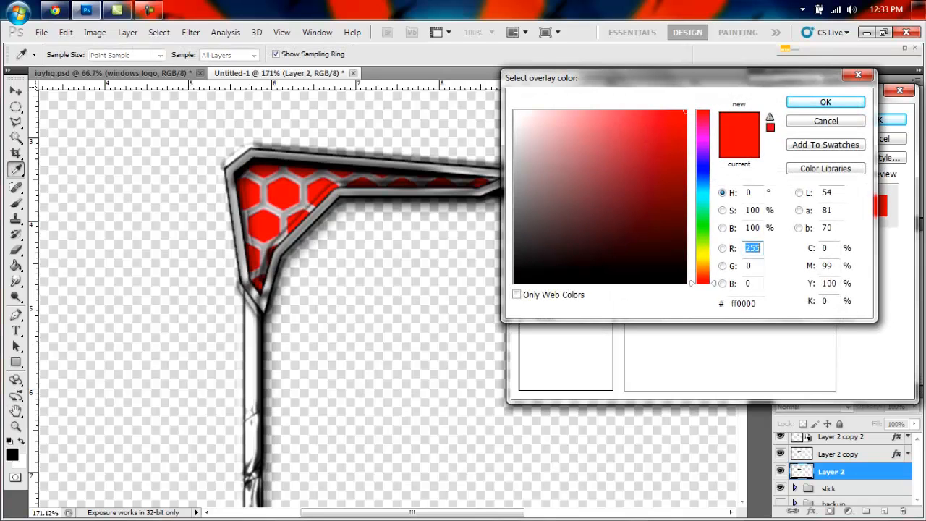
left_click_drag(702, 159, 703, 184)
left_click(685, 246)
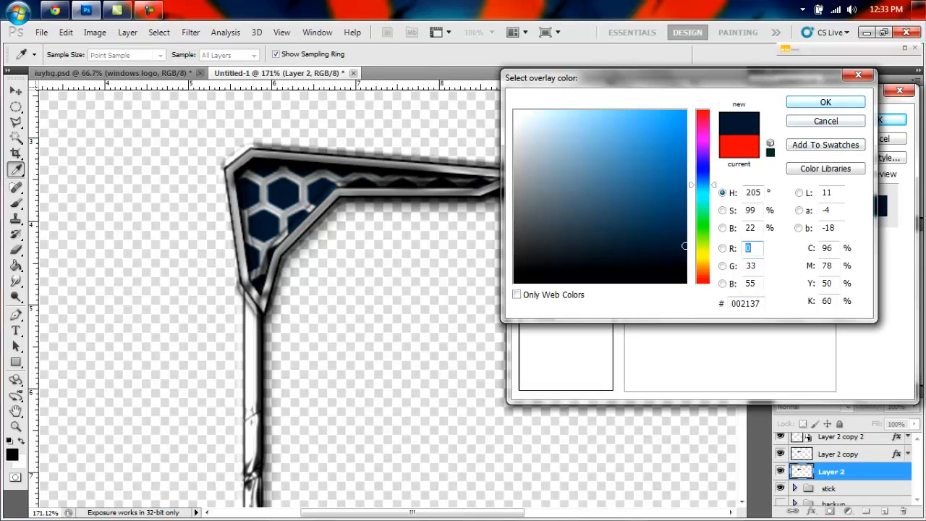
key("space")
left_click(755, 142)
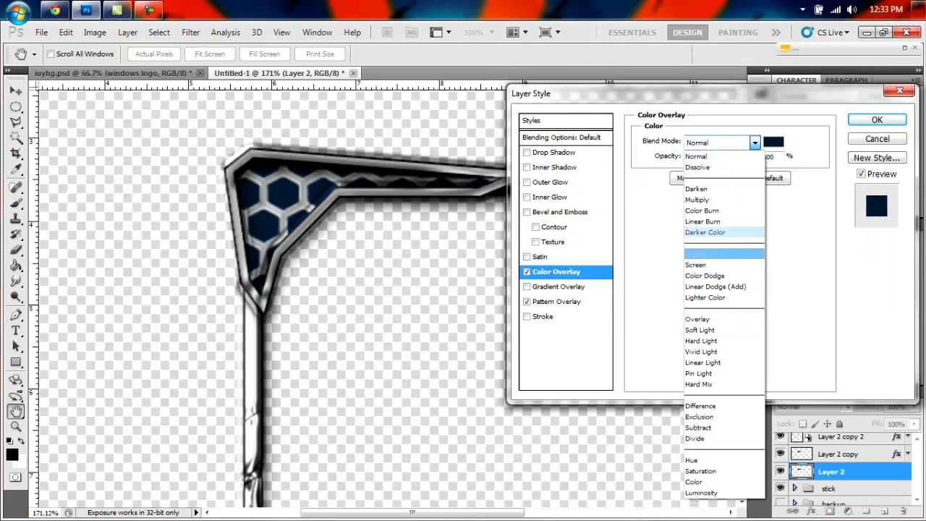
left_click(698, 319)
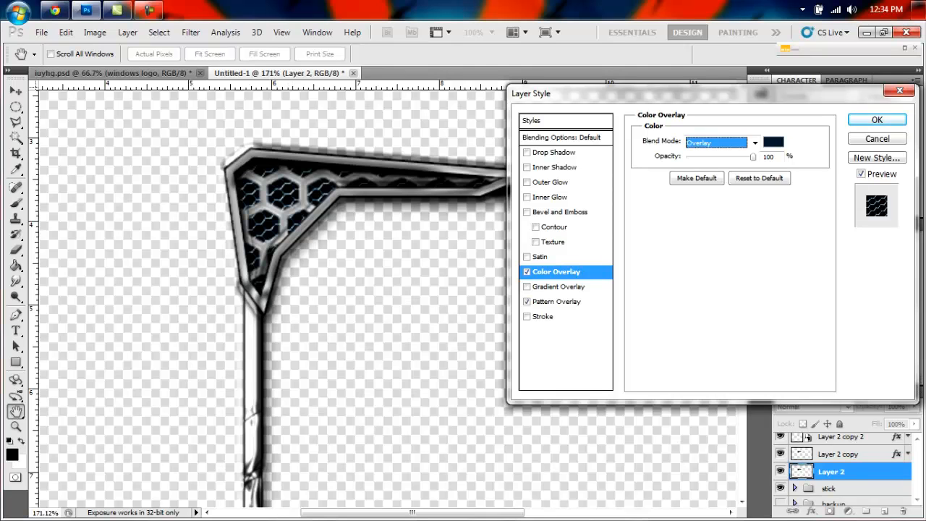
key("Return")
key("l")
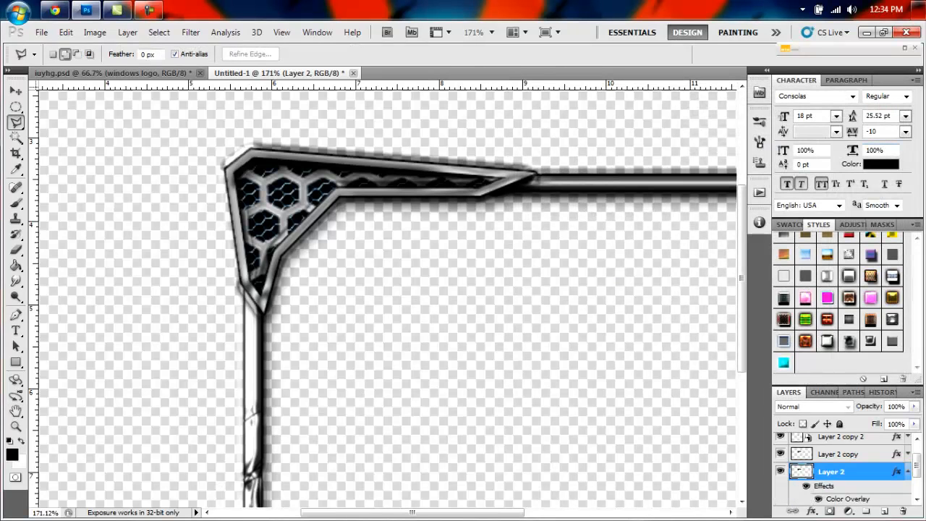
Step: Add a Color Overlay to Layer 2 copy using blue #003774 with the Overlay blend mode and apply the layer style
left_click(839, 454)
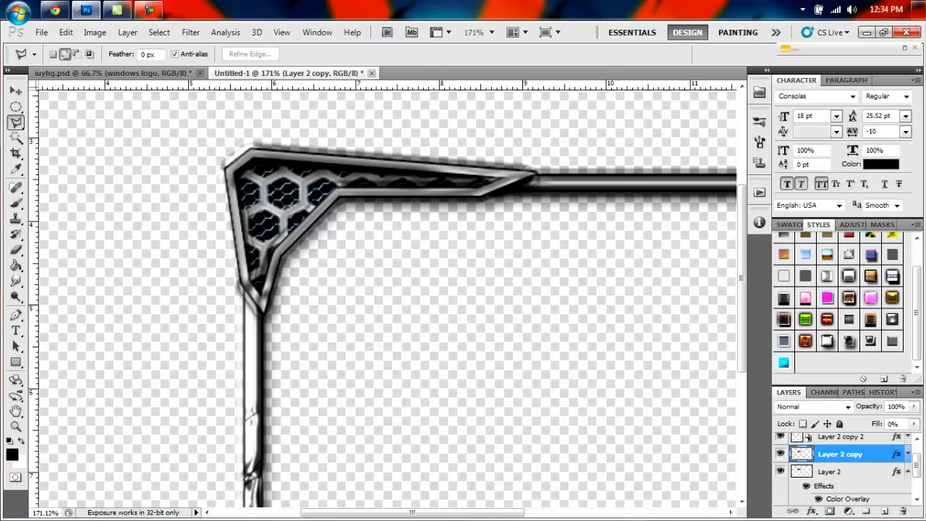
double_click(877, 454)
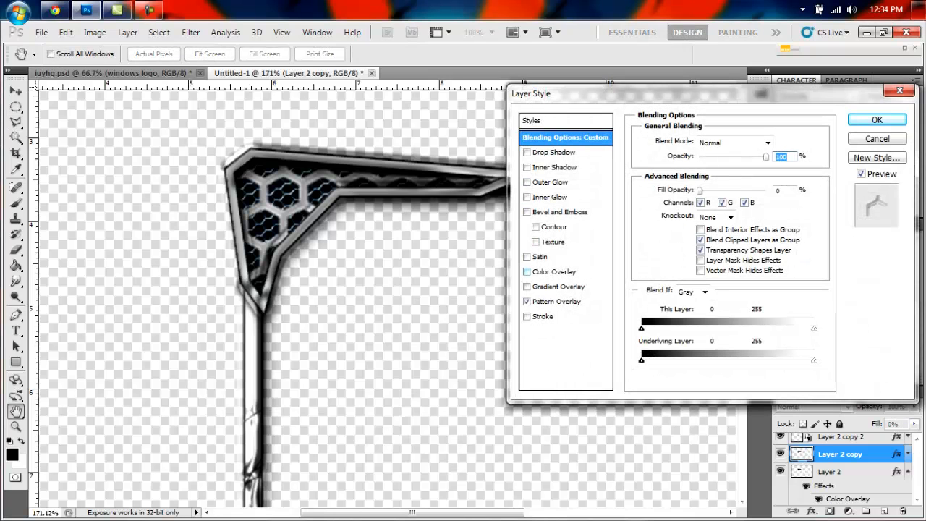
left_click(526, 271)
left_click(556, 271)
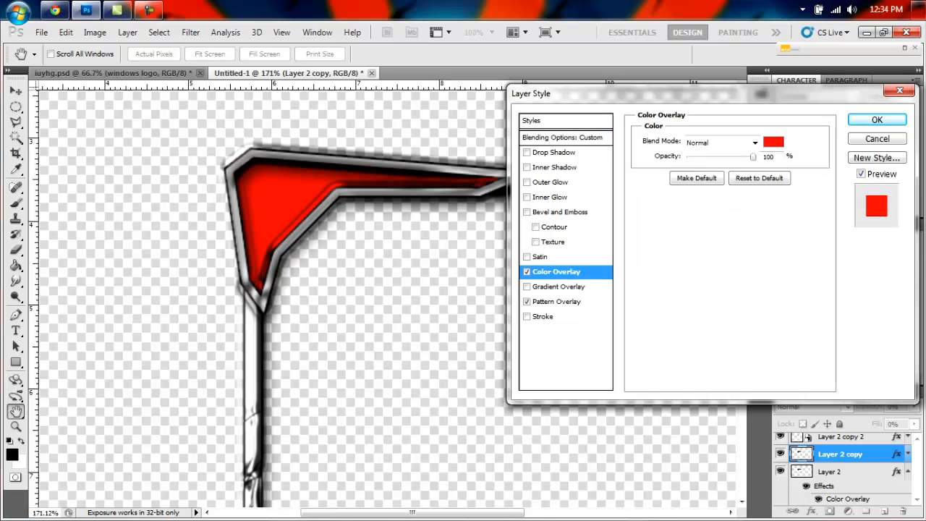
left_click(755, 143)
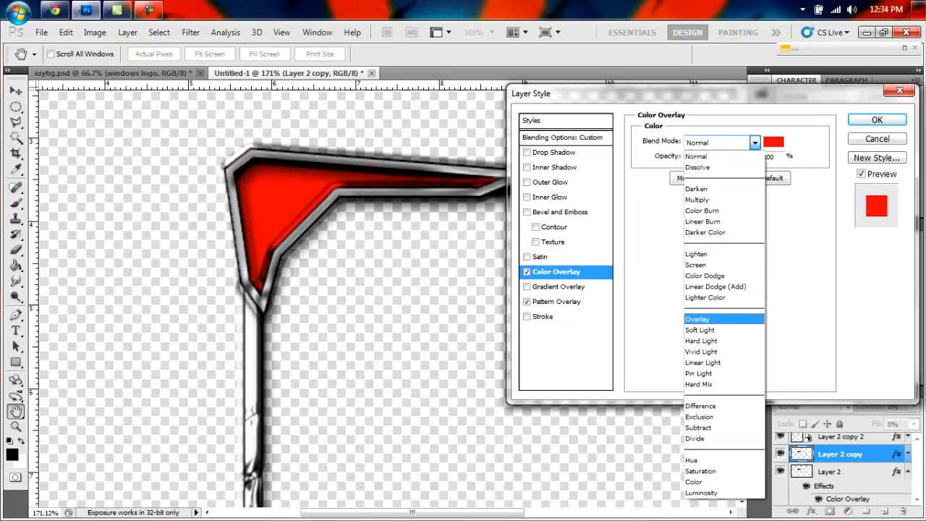
left_click(705, 319)
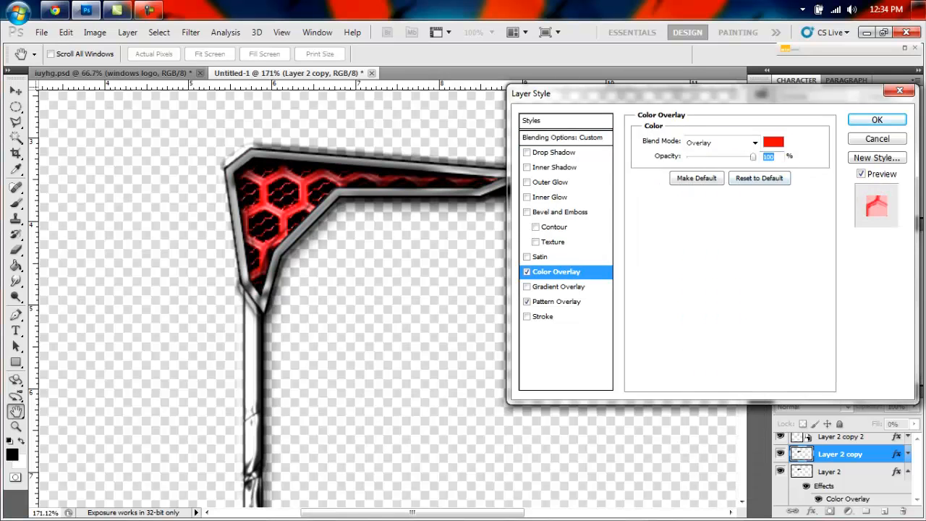
left_click(773, 142)
left_click(703, 181)
left_click(685, 205)
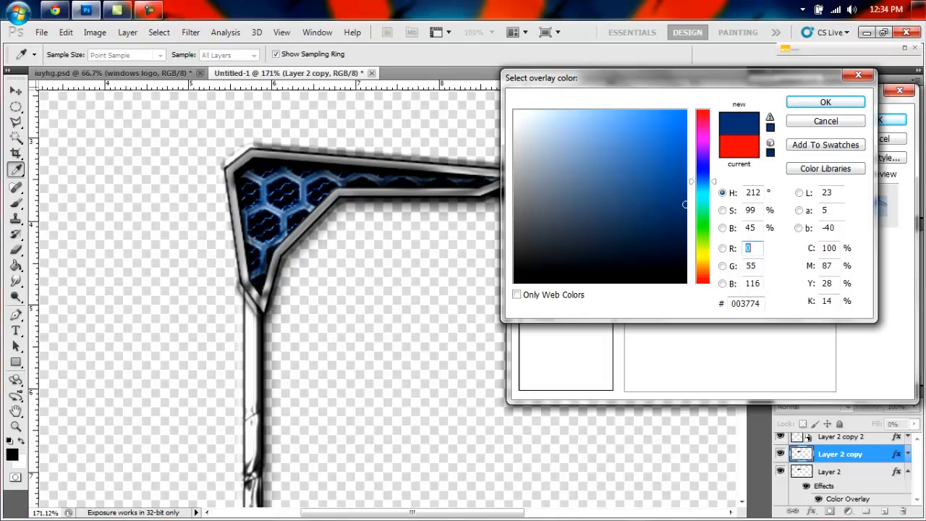
key("Return")
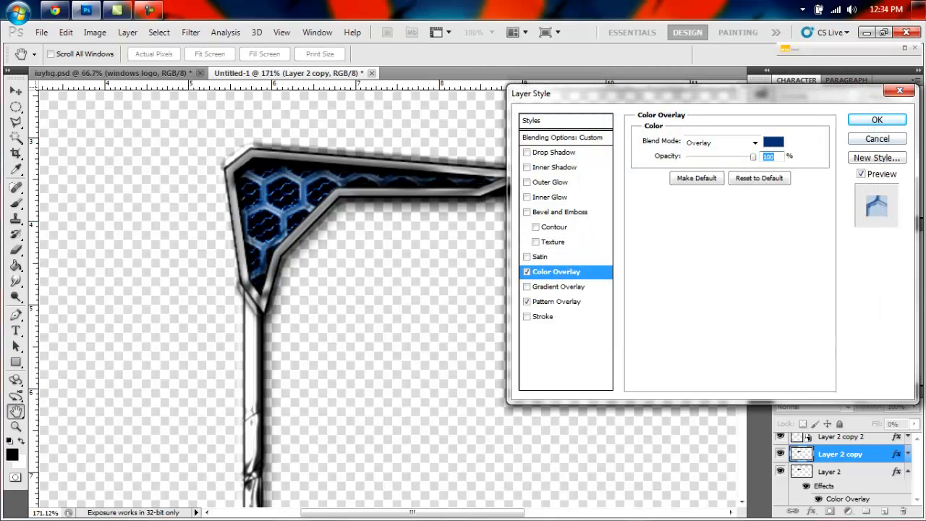
key("Return")
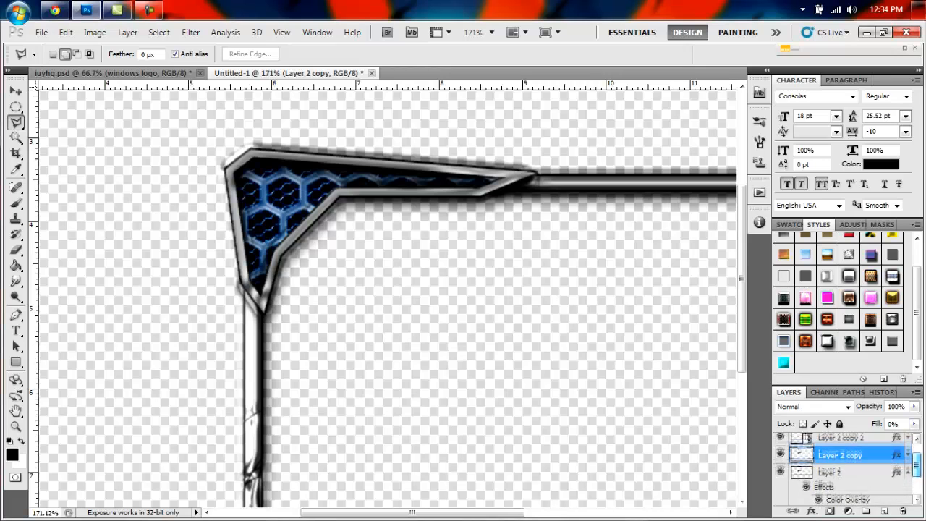
Step: Group the corner bracket layers from Layer 2 through Layer 2 copy 3 and add a new empty layer above the group
key("ctrl+j")
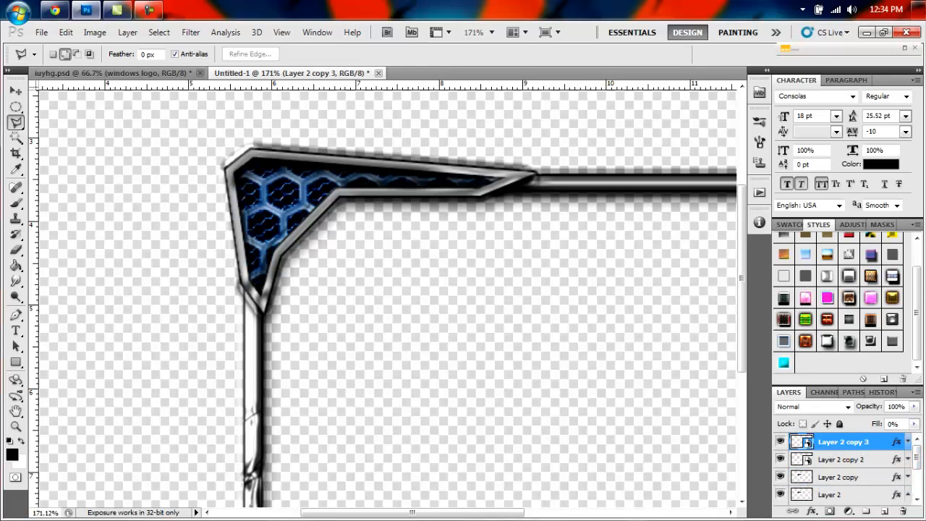
scroll(843, 471, "down", 4)
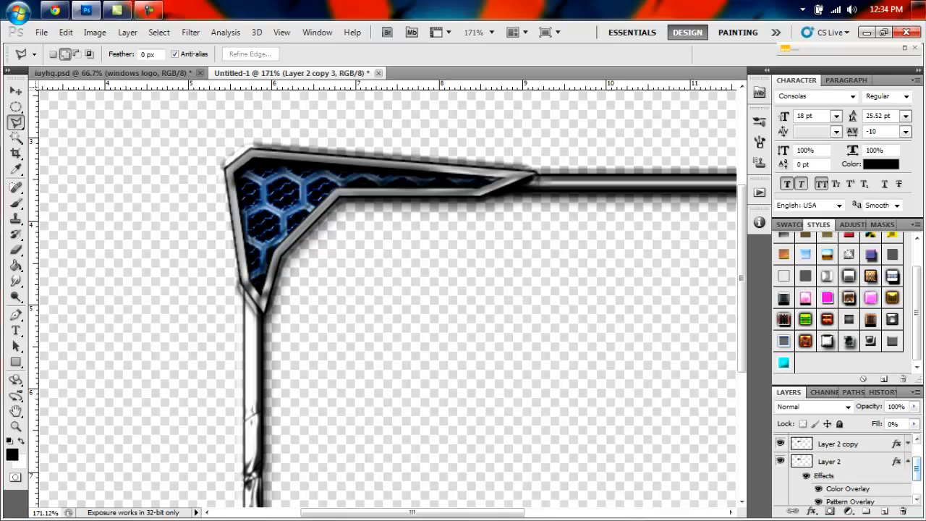
left_click(908, 462)
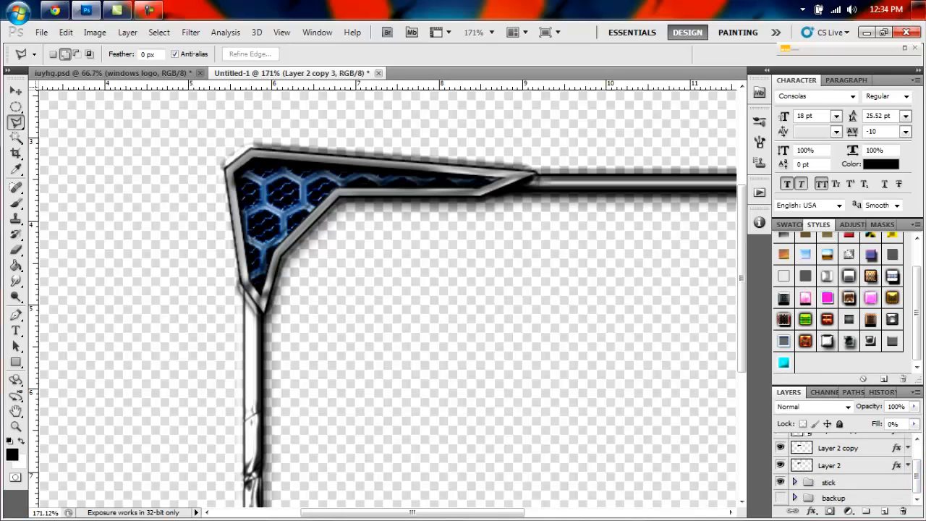
left_click(829, 465, "shift")
key("ctrl+g")
key("ctrl+t")
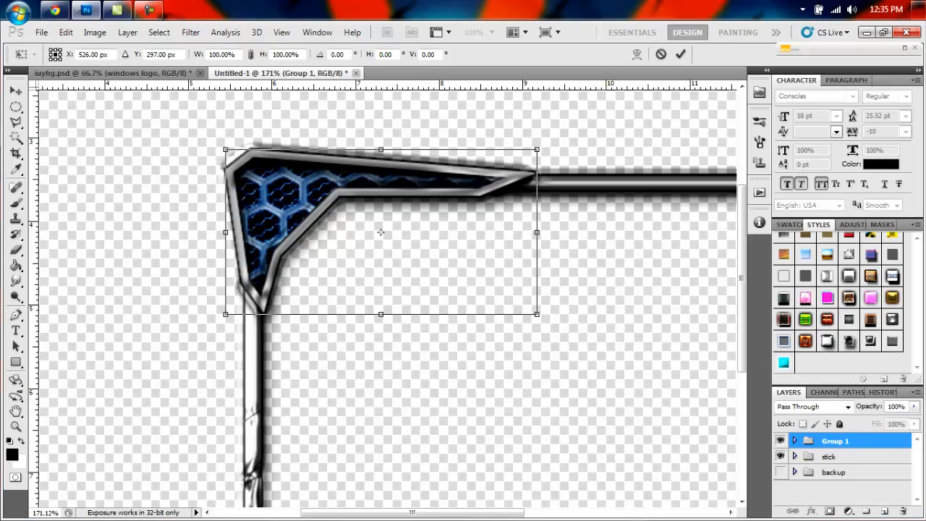
left_click(681, 54)
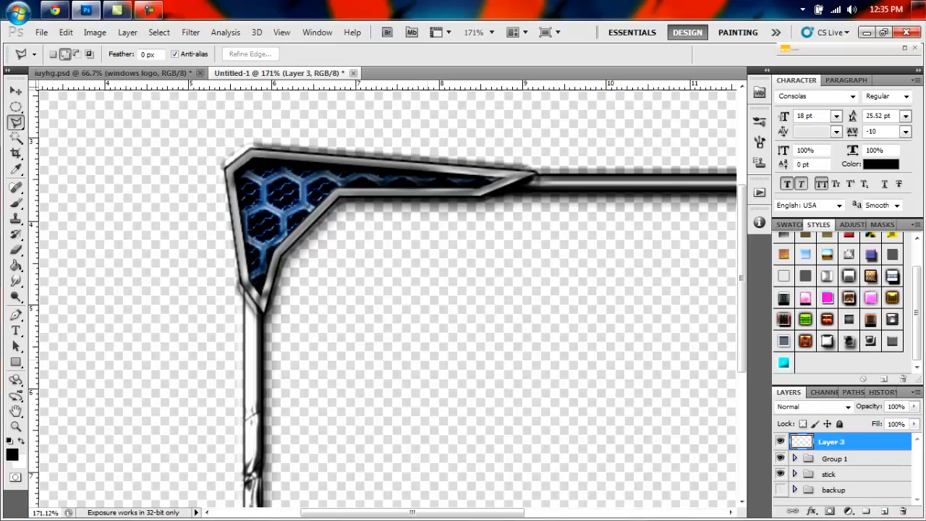
Step: Fill one large and two small elliptical selections inside the bracket with black on Layer 3, and apply the glowing cyan preset style
key("m")
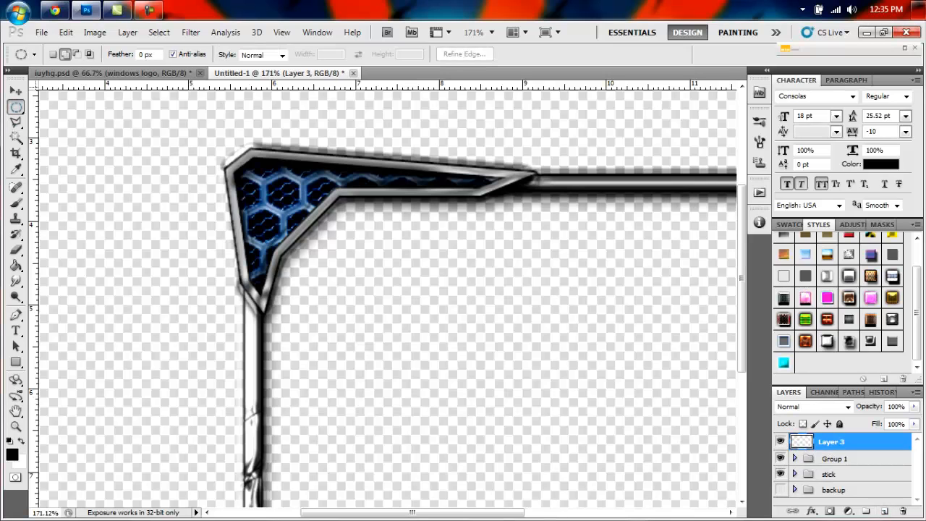
right_click(16, 107)
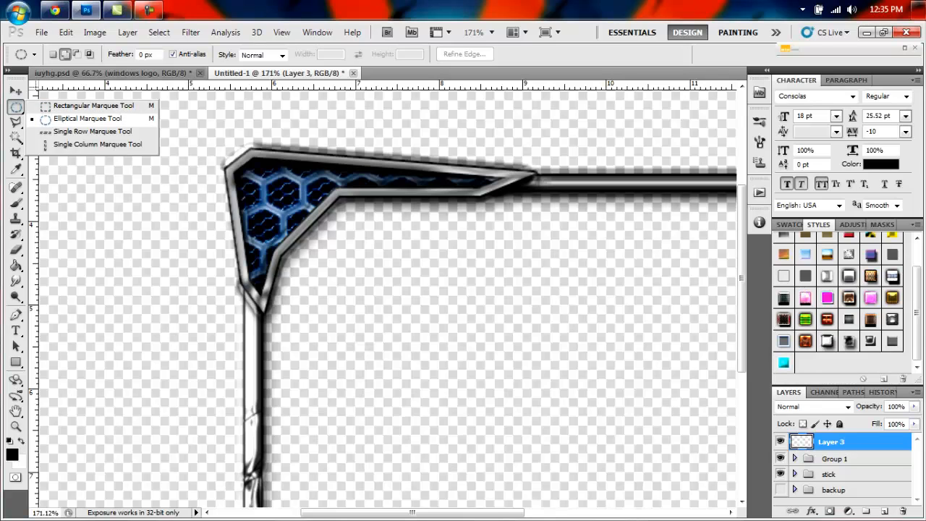
left_click(88, 119)
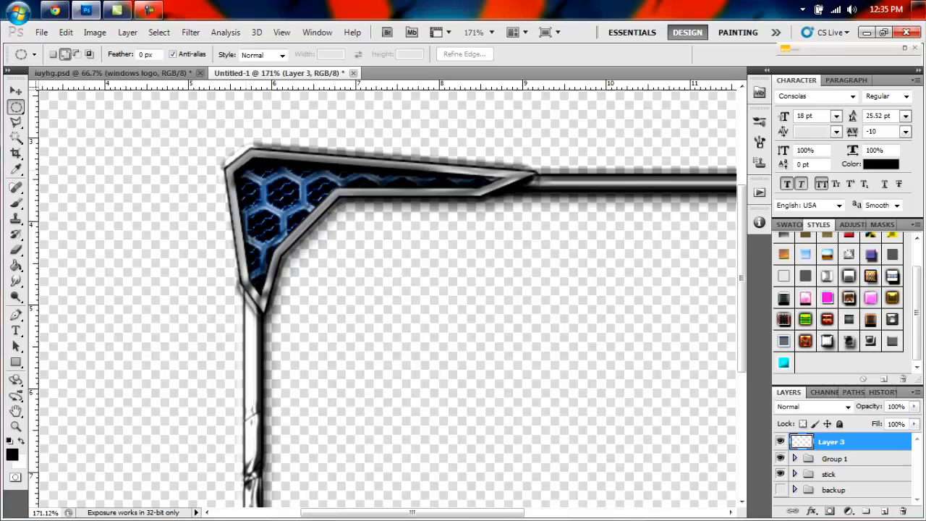
left_click_drag(303, 218, 308, 230)
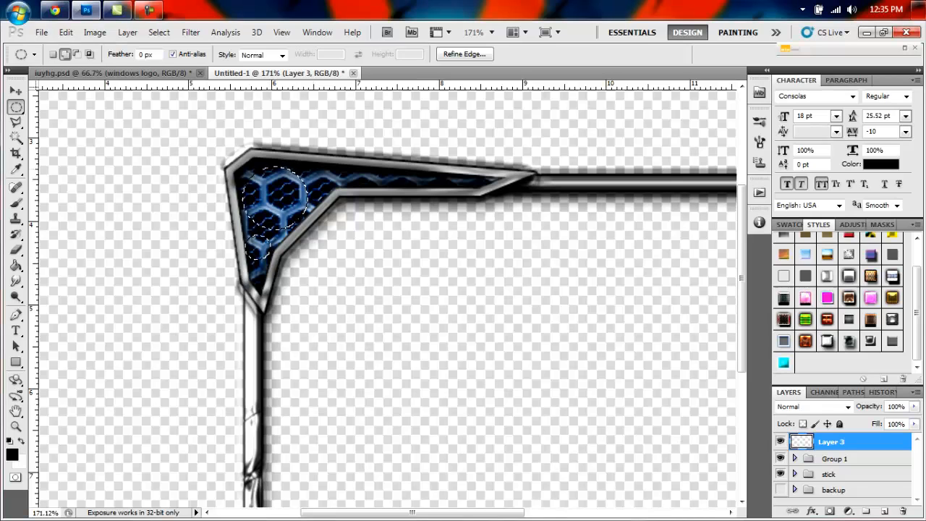
left_click_drag(339, 197, 337, 193)
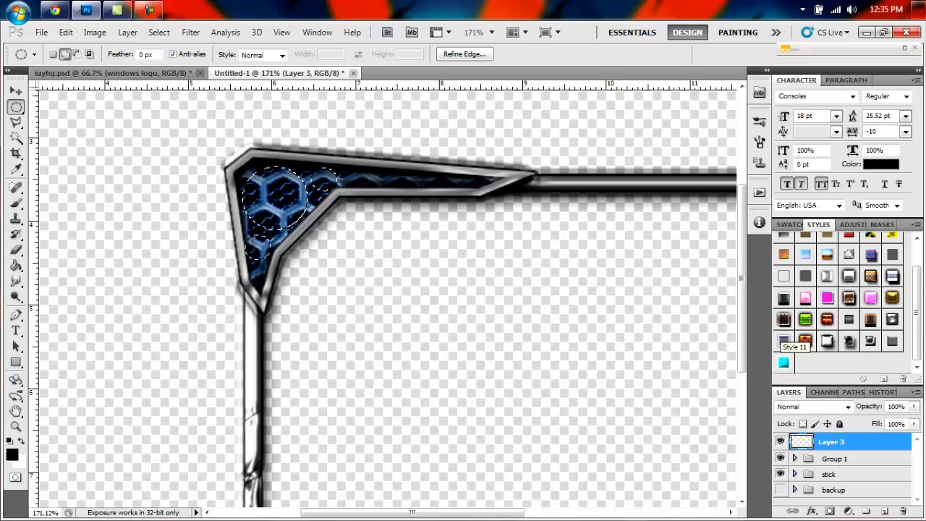
key("alt+BackSpace")
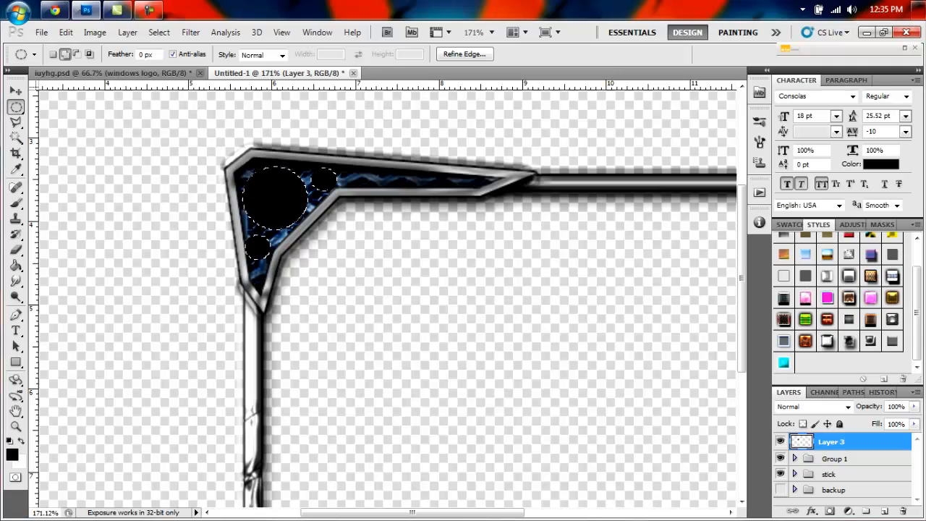
key("ctrl+d")
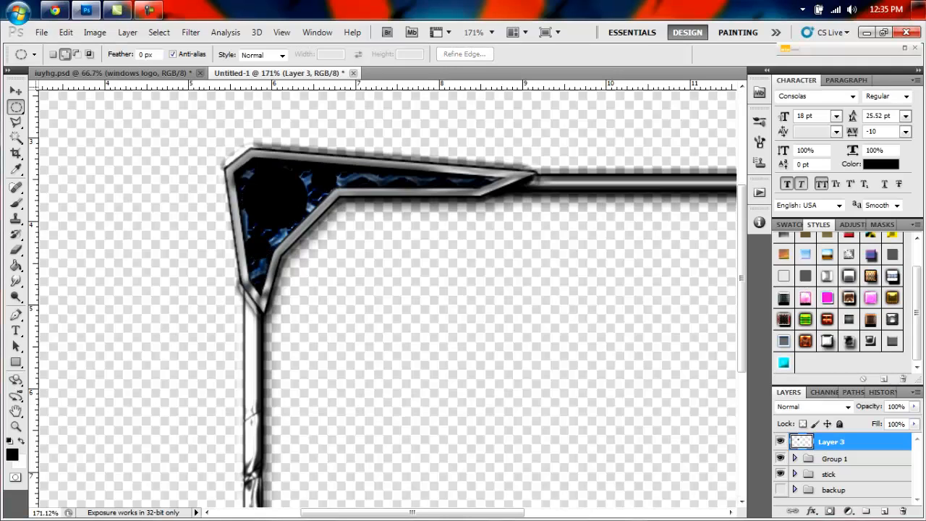
left_click(784, 363)
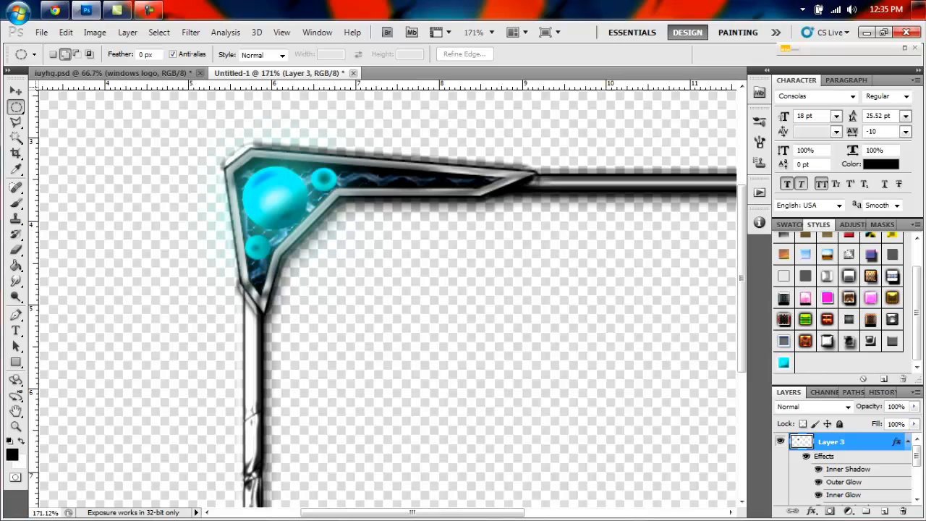
Step: Examine the Inner Shadow settings of Layer 3's layer style, including its blend mode and contour choices
double_click(861, 441)
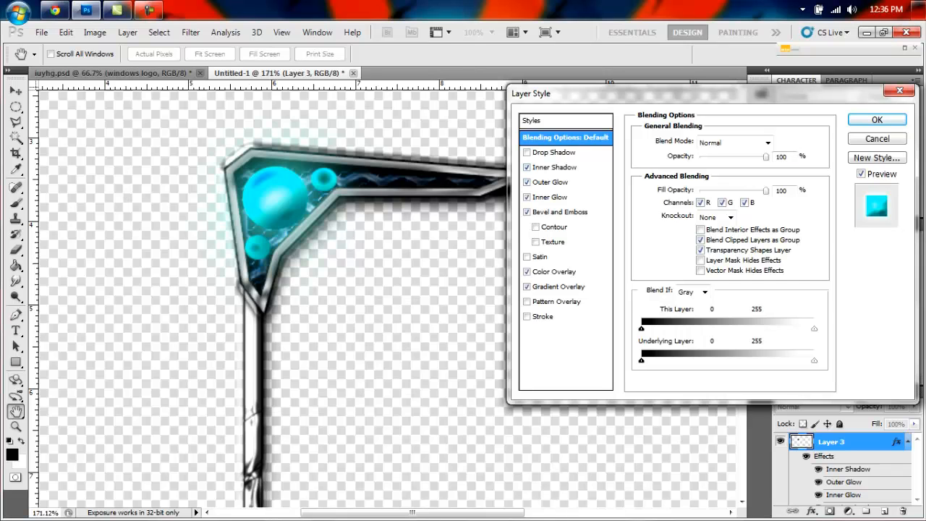
left_click(555, 167)
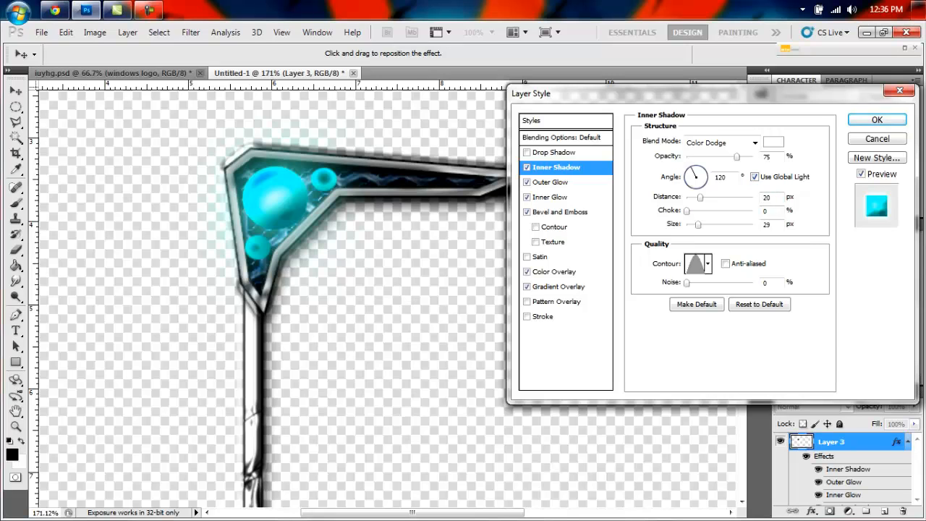
left_click(707, 263)
left_click(707, 264)
left_click(707, 263)
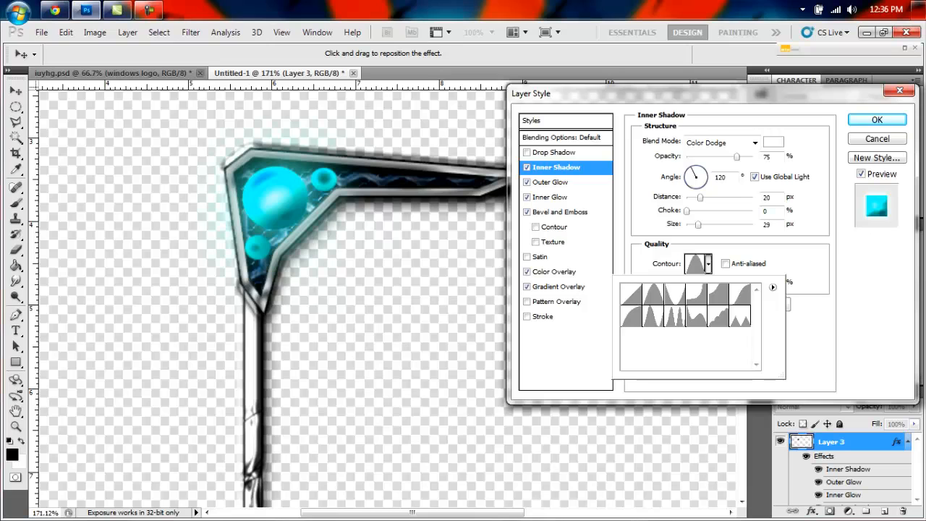
left_click(708, 263)
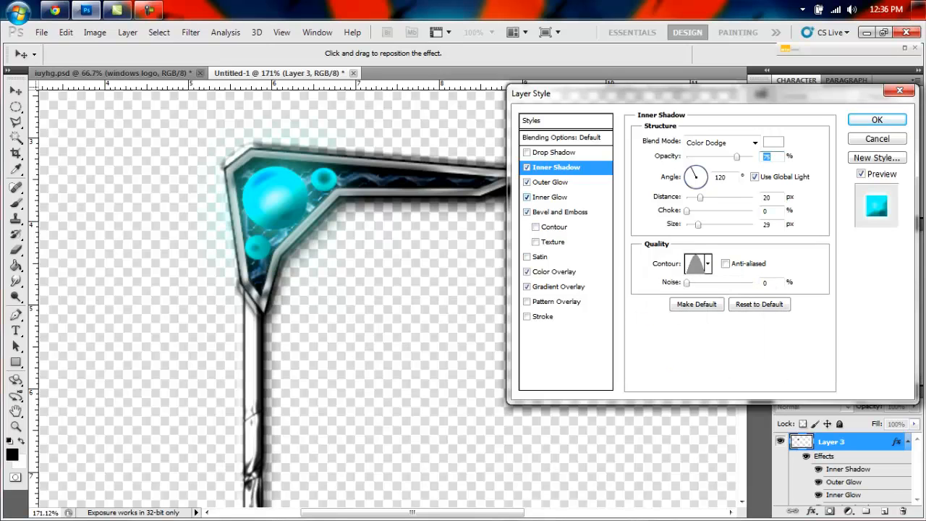
Step: Examine the Outer Glow and Inner Glow settings of Layer 3, including each glow's color values
left_click(551, 182)
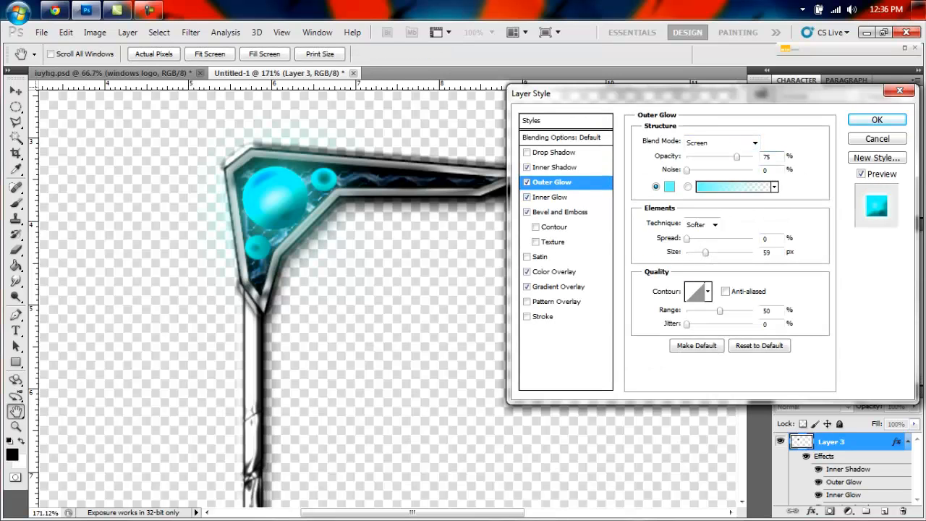
left_click(669, 187)
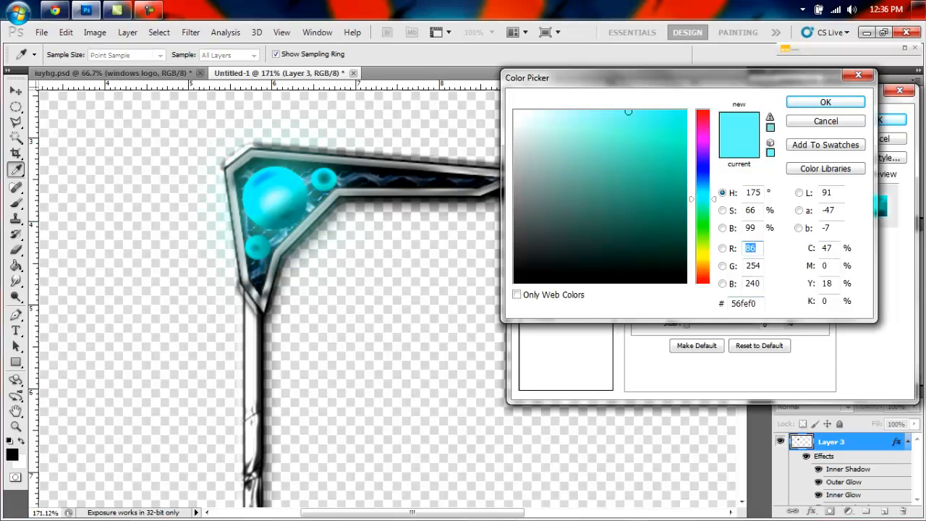
key("Return")
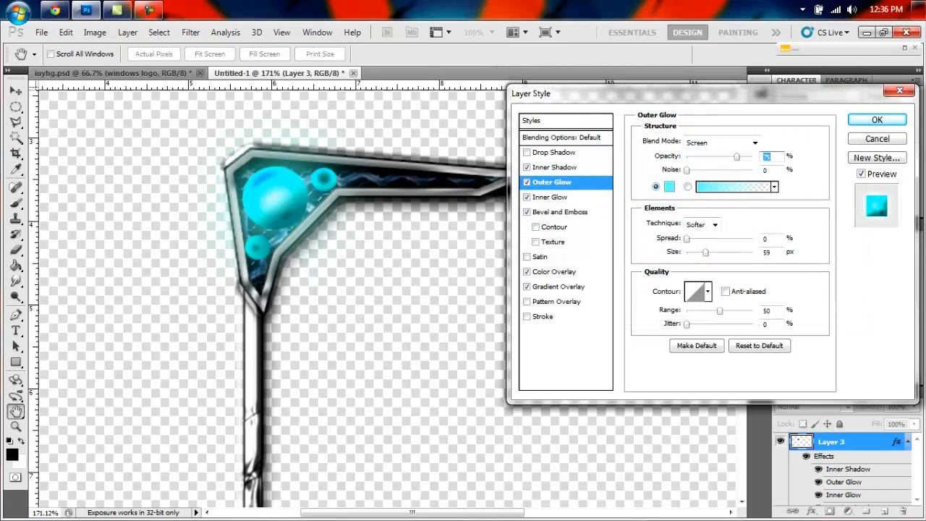
left_click(551, 196)
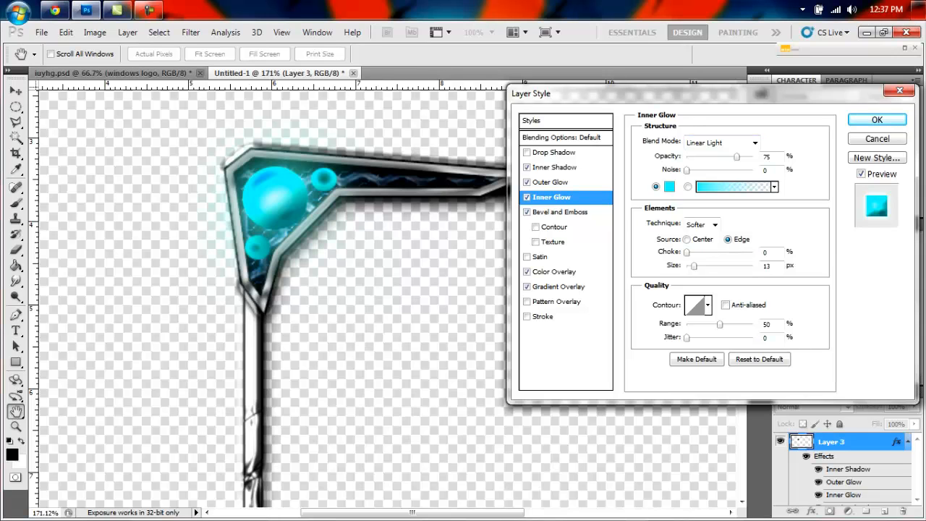
left_click(669, 187)
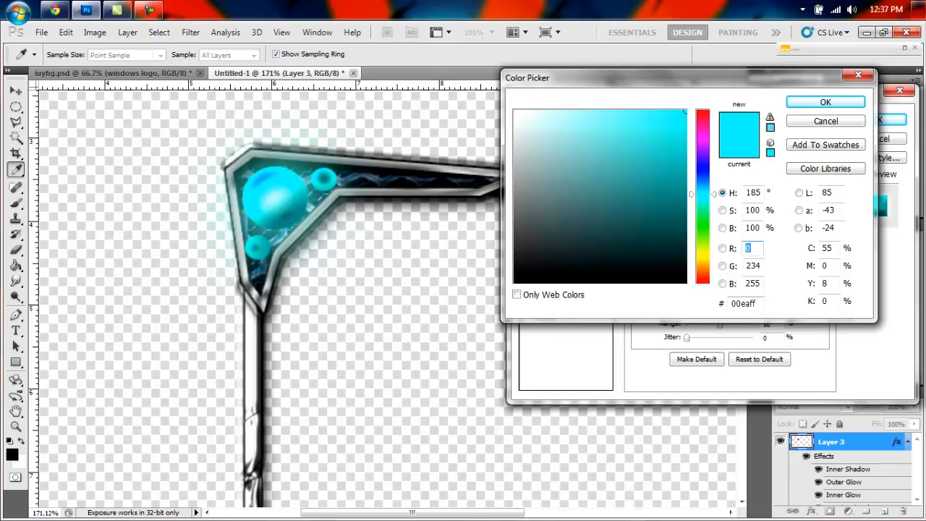
left_click(825, 102)
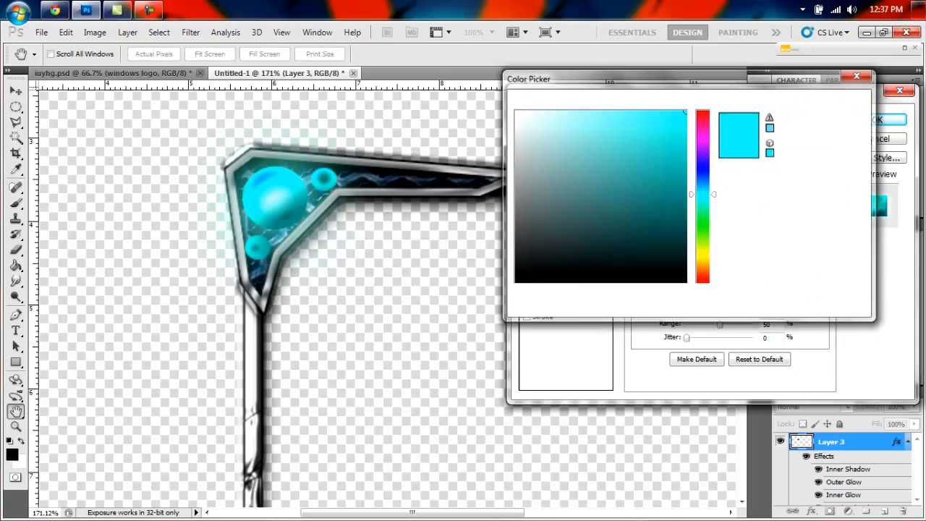
Step: Examine Layer 3's Bevel and Emboss highlight and shadow colors and its Color Overlay color
left_click(557, 211)
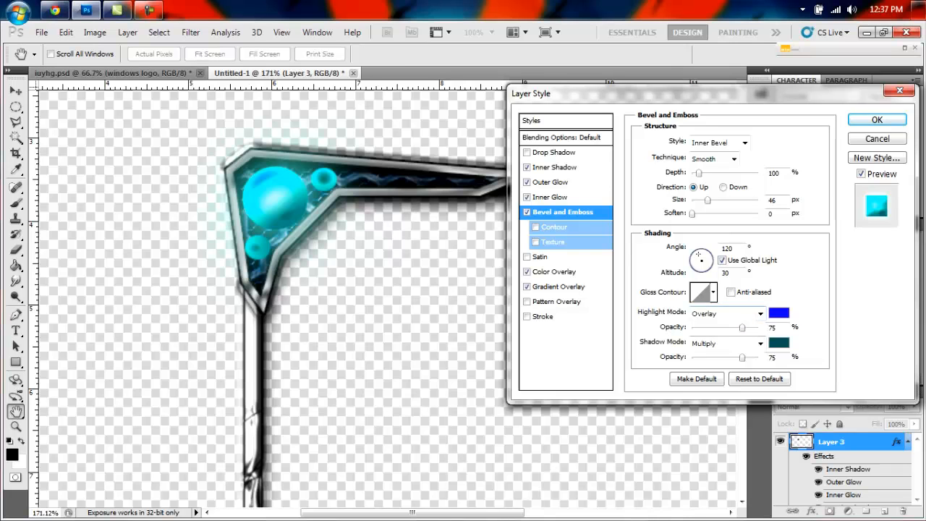
left_click(778, 313)
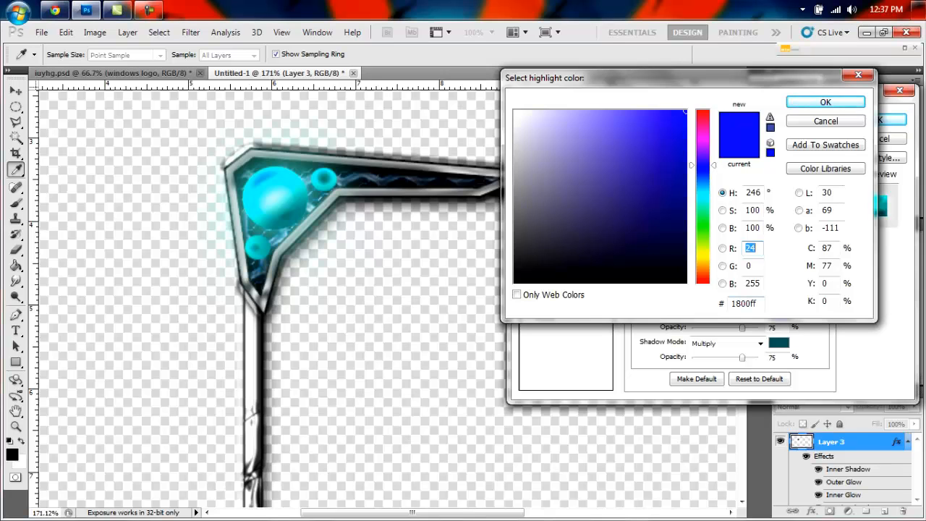
key("Return")
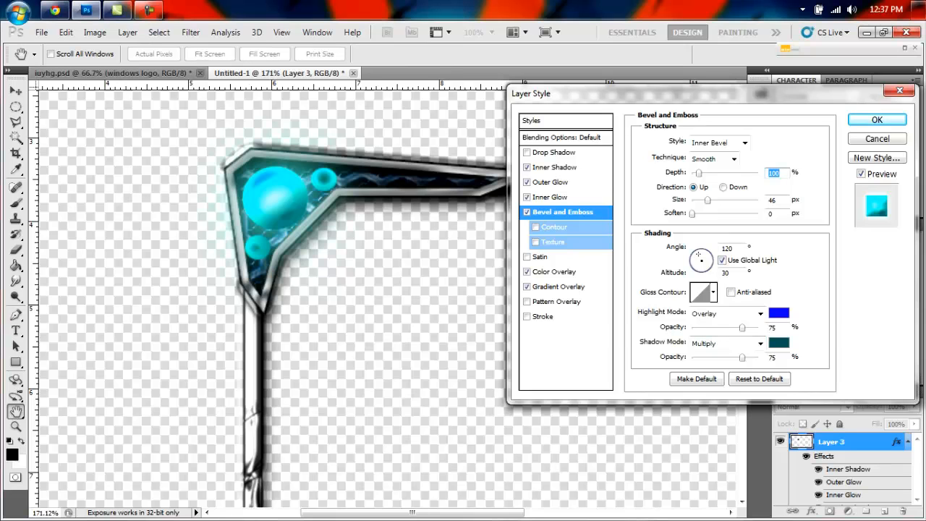
left_click(779, 343)
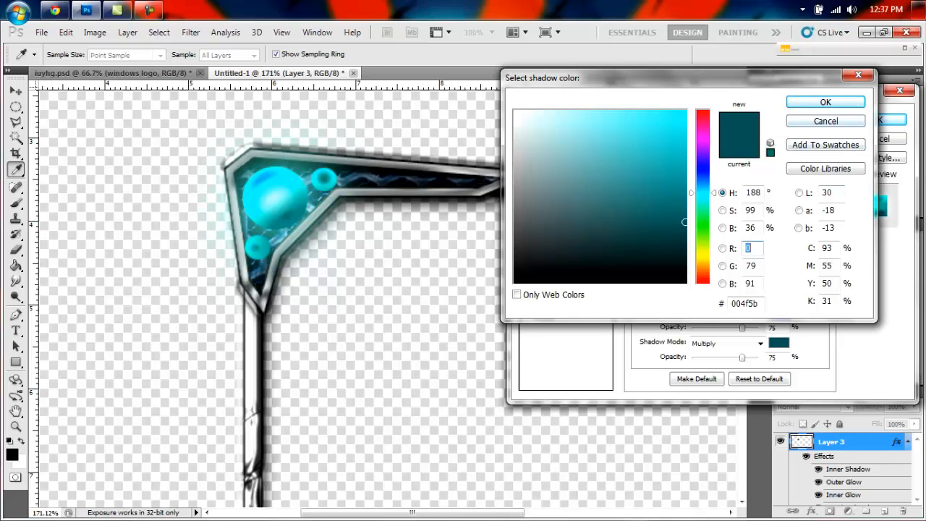
key("Return")
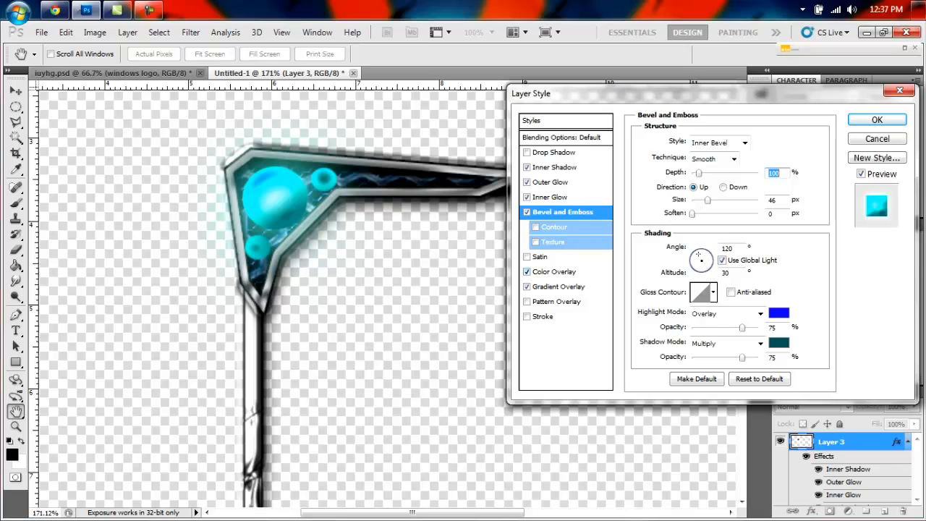
left_click(557, 272)
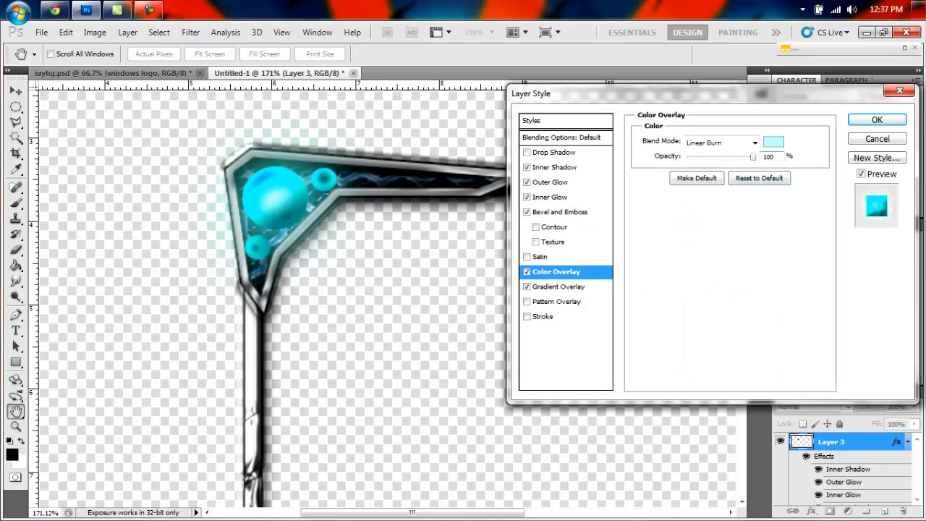
left_click(772, 142)
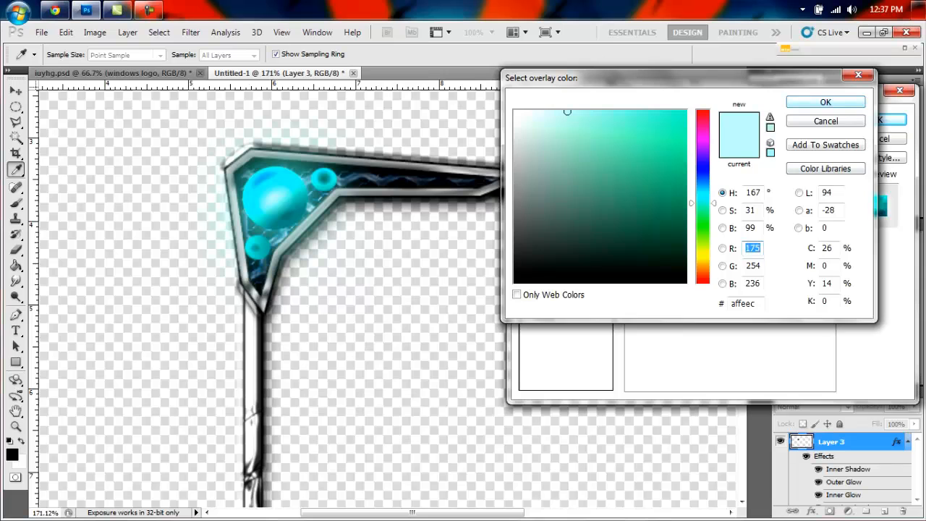
key("Return")
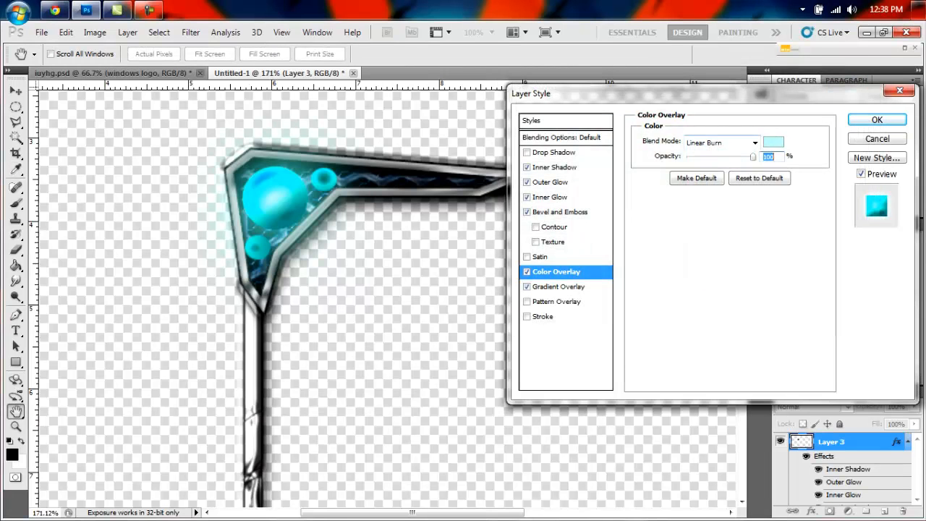
Step: Examine Layer 3's Gradient Overlay settings and both gradient stop colors, and close the layer style
left_click(526, 287)
left_click(526, 286)
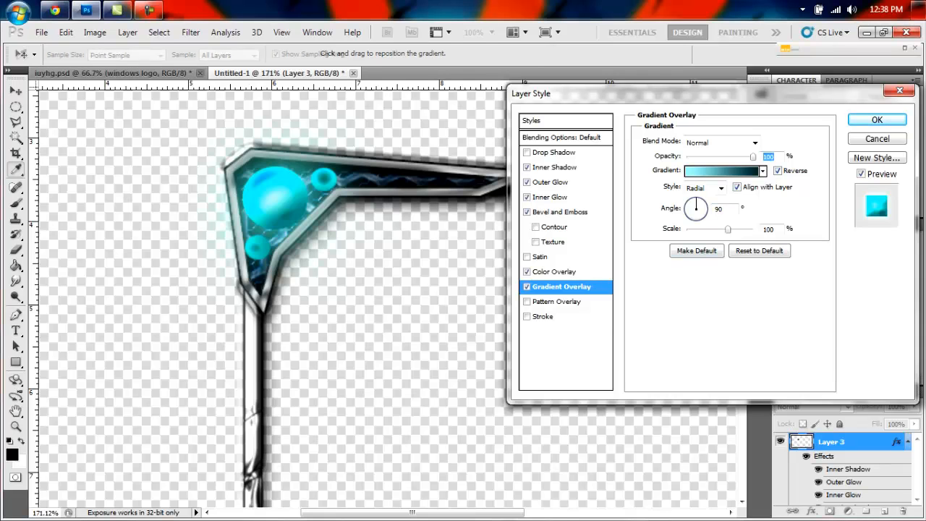
left_click(720, 170)
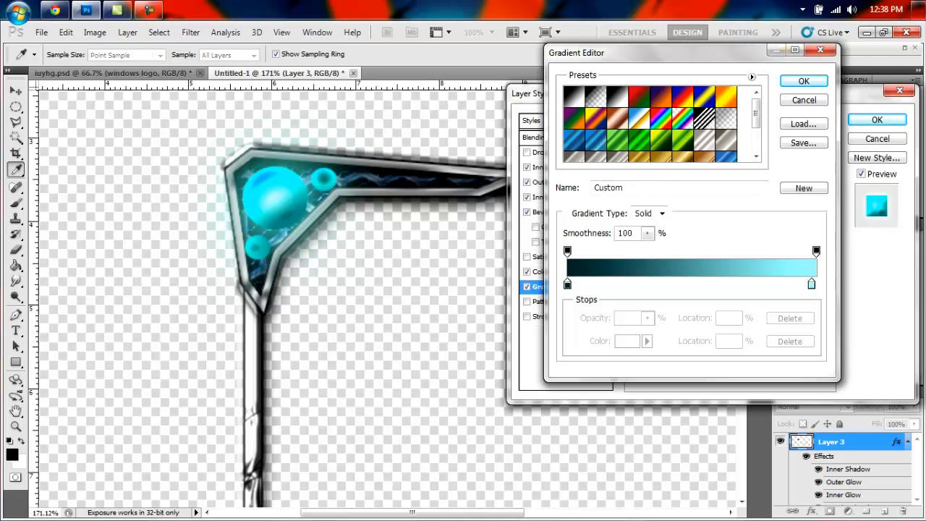
left_click(567, 284)
left_click(627, 341)
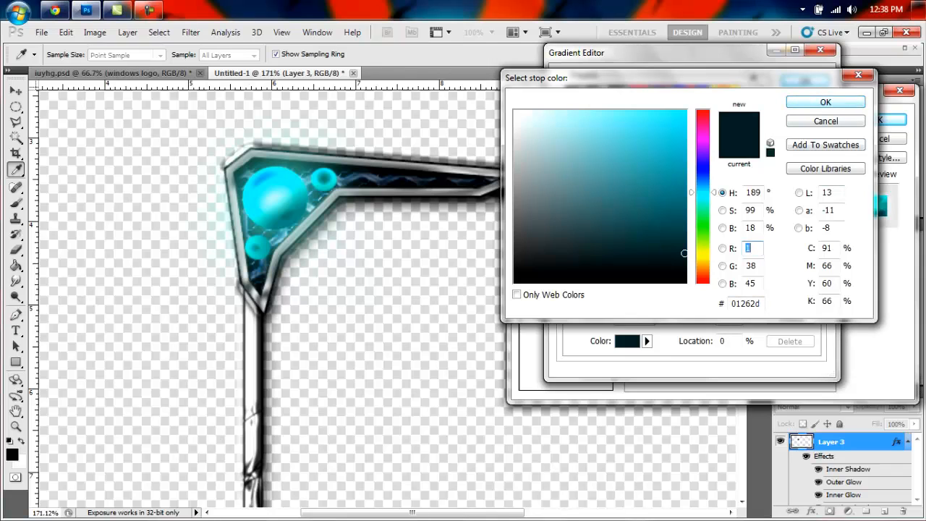
left_click(826, 102)
left_click(812, 284)
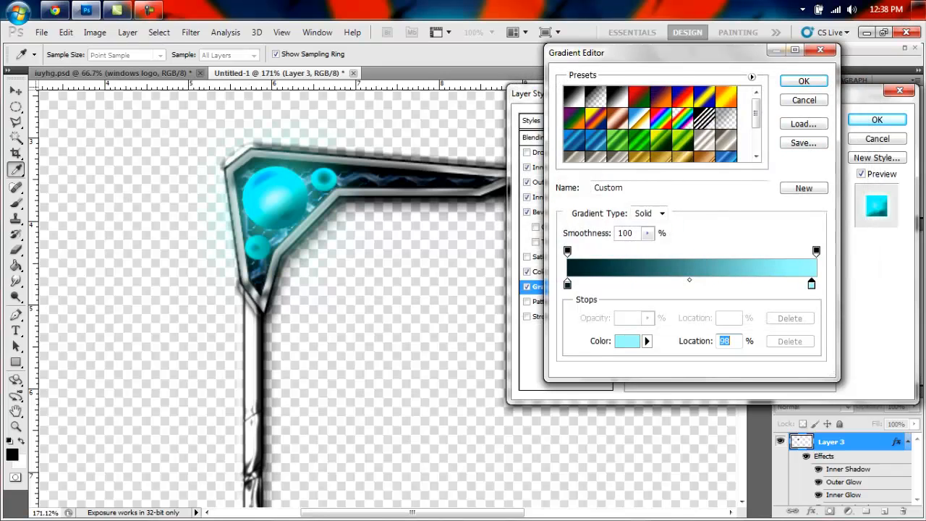
left_click(627, 341)
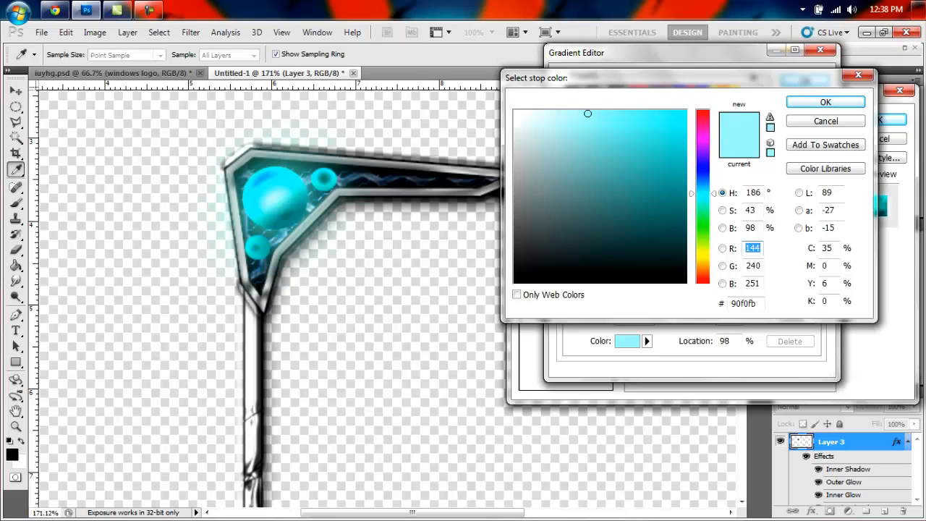
left_click(825, 102)
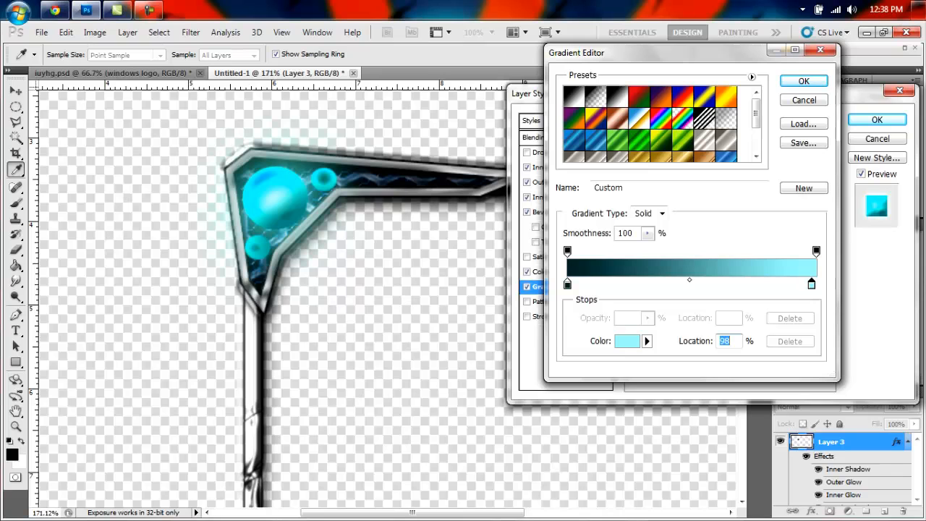
key("Return")
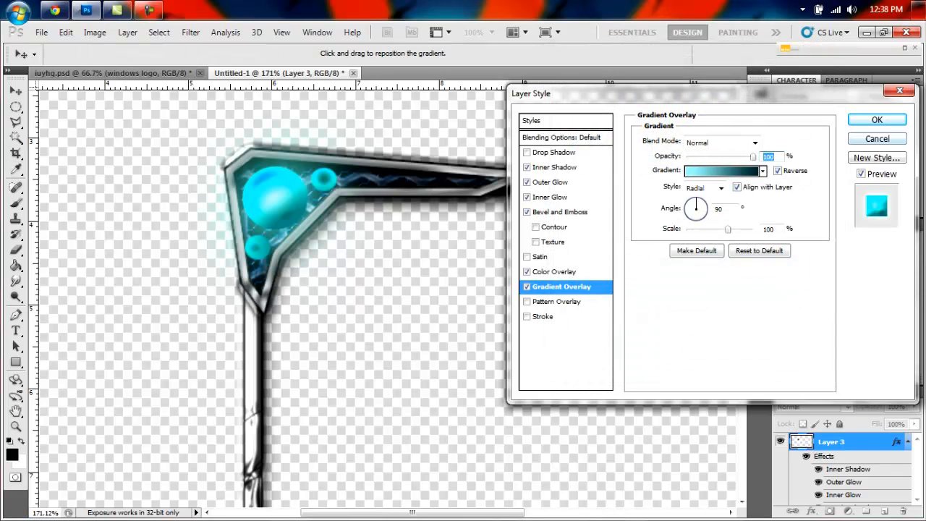
key("Return")
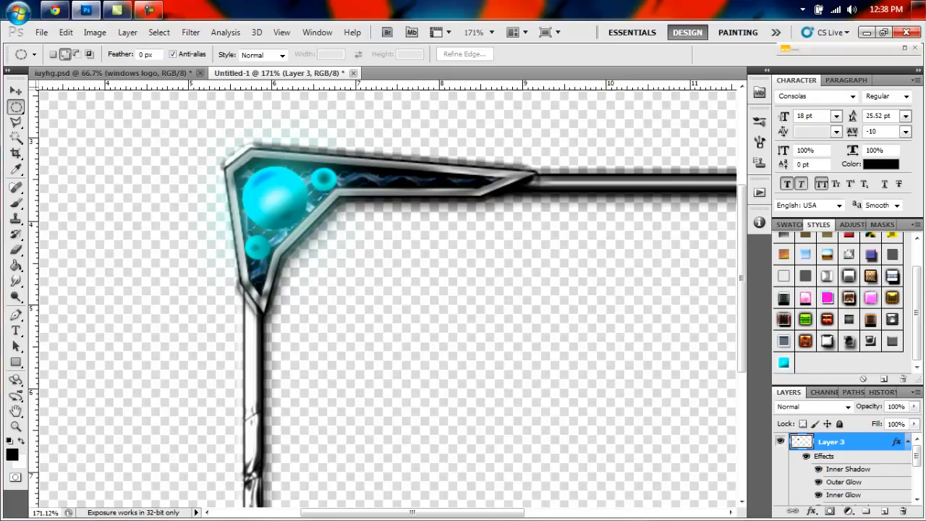
Step: Duplicate Layer 3 and clear the layer style from the copy
left_click(908, 441)
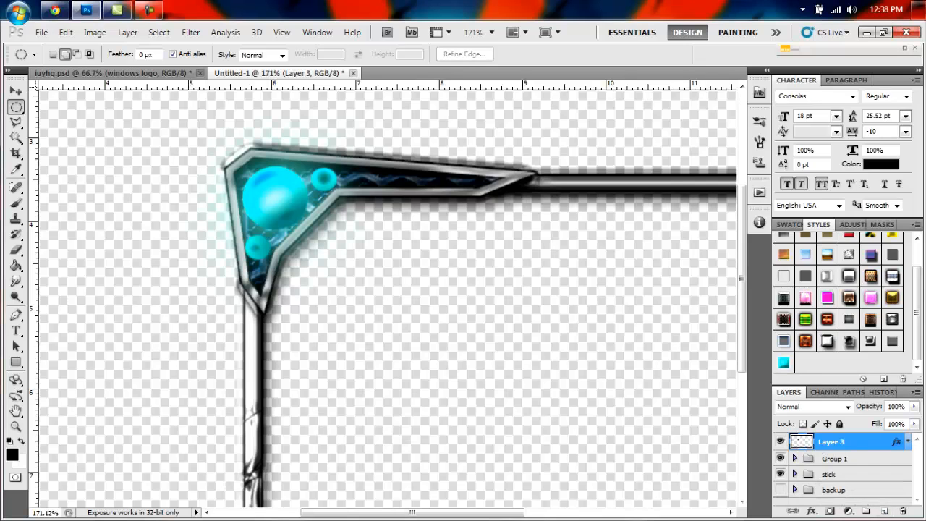
left_click_drag(832, 441, 884, 511)
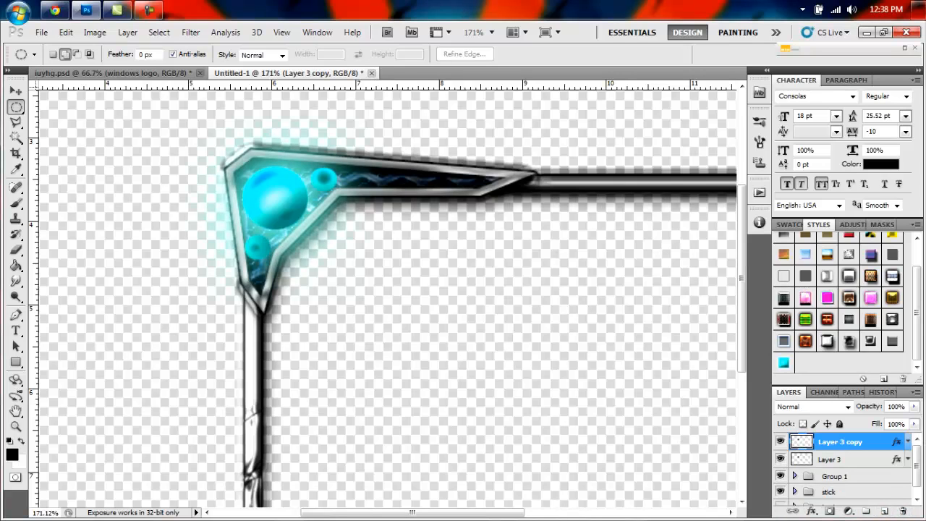
left_click(863, 379)
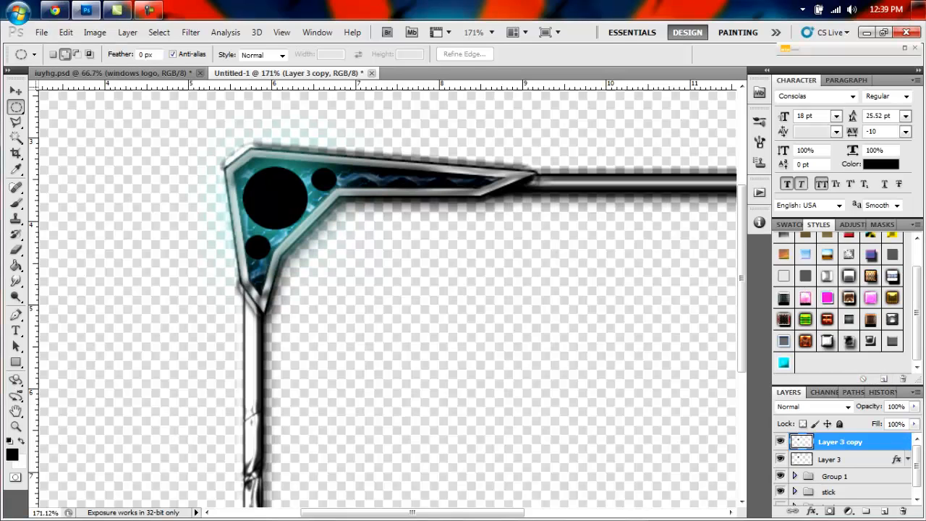
Step: Add a 3 px black outside Stroke to Layer 3 copy and set its fill opacity to 0%
double_click(877, 442)
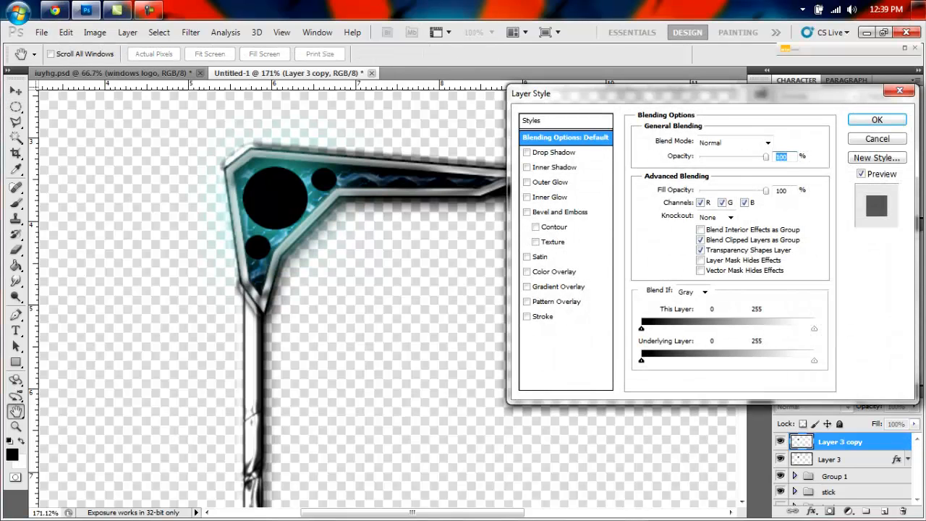
left_click(526, 316)
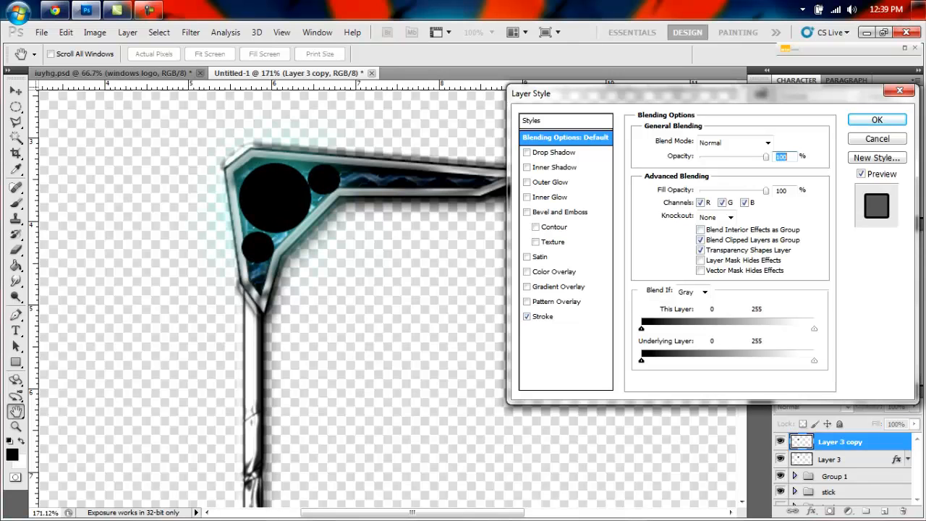
key("Tab")
type("0")
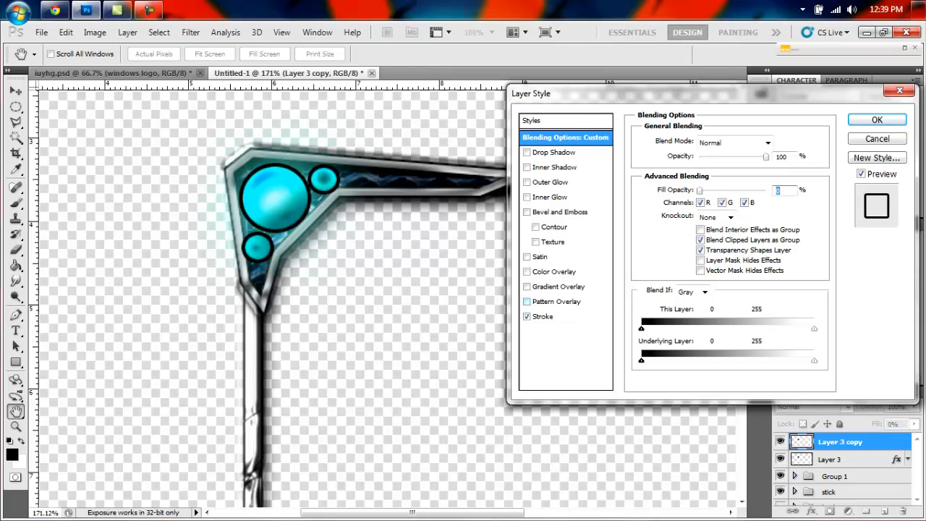
left_click(543, 317)
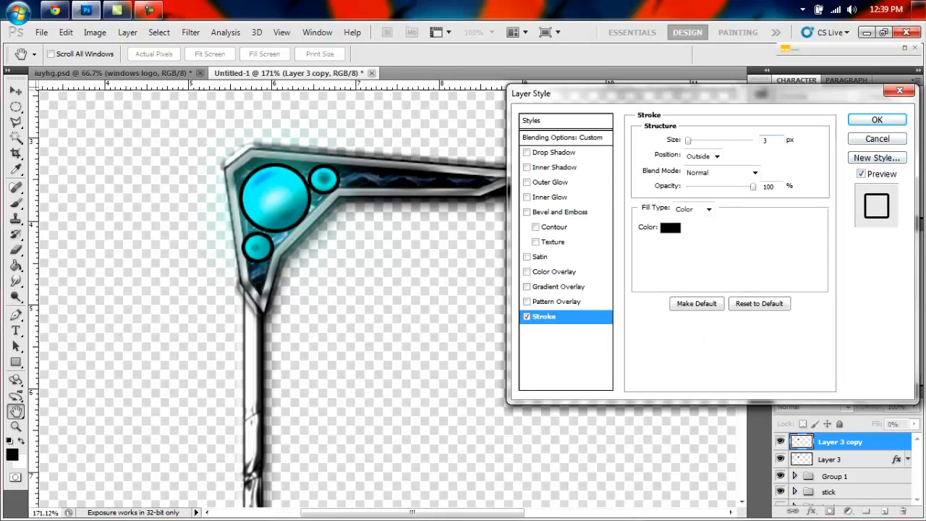
key("Return")
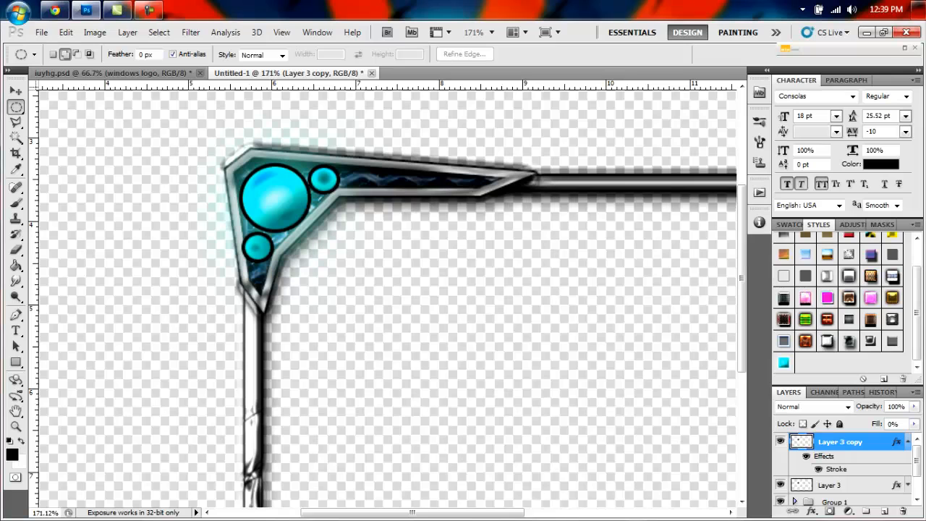
Step: Convert Layer 3 copy to a smart object and apply the dark metallic preset style to it, keeping its effects list collapsed
right_click(861, 438)
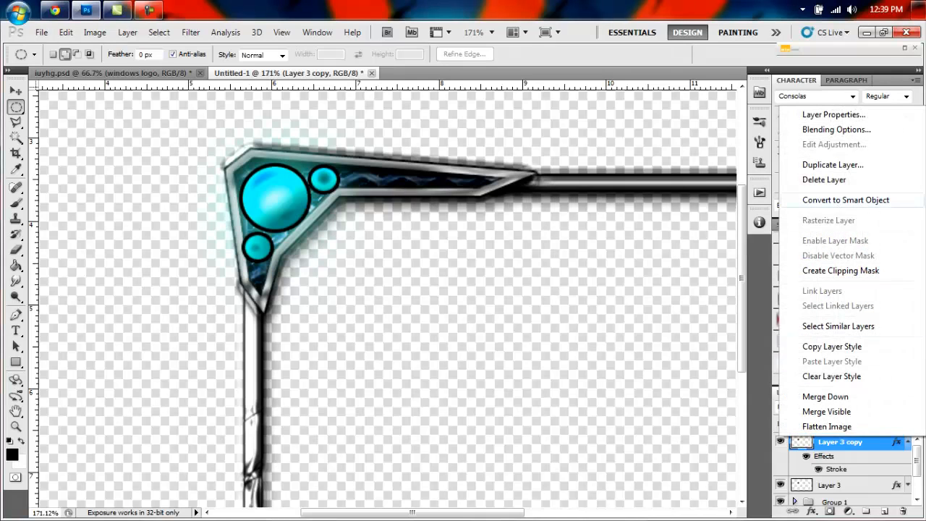
left_click(845, 200)
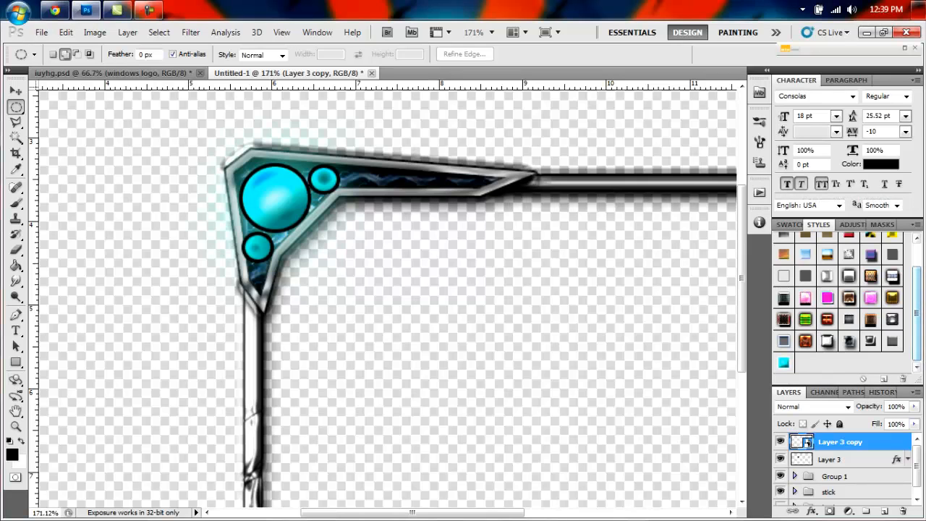
left_click(869, 339)
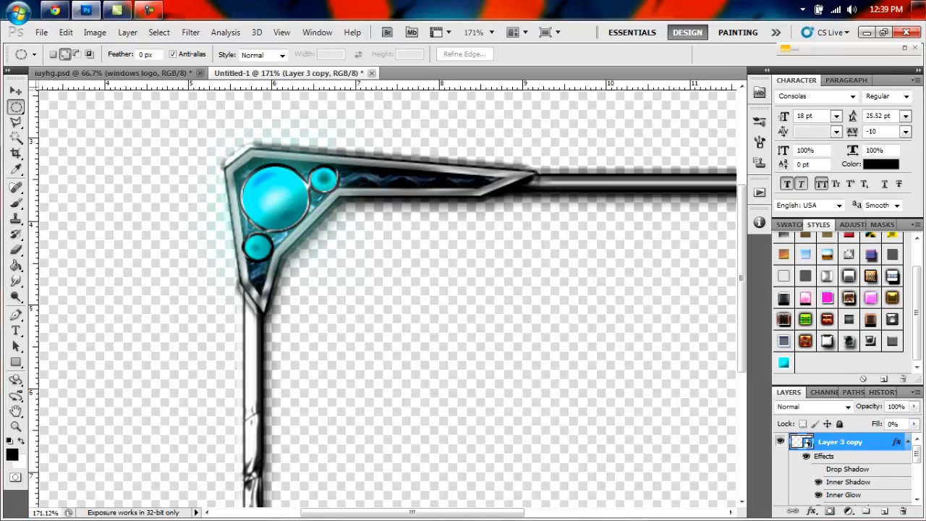
left_click(908, 442)
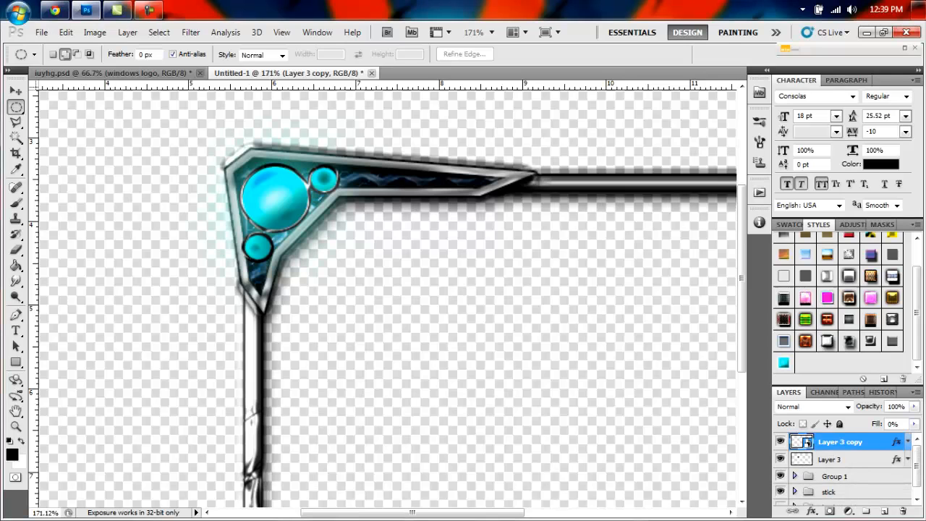
Step: Examine Layer 3 copy's Inner Shadow, Inner Glow, and Bevel and Emboss settings, including the available gloss contours
double_click(806, 442)
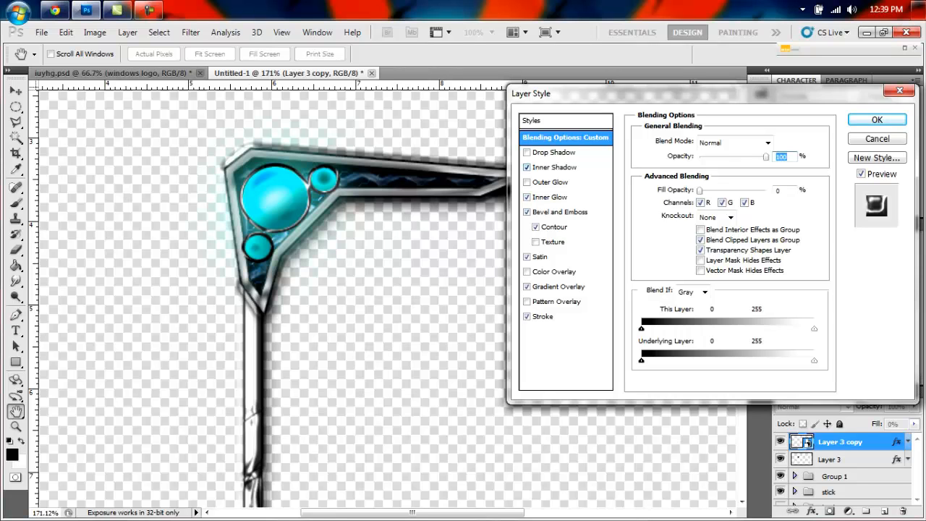
left_click(556, 167)
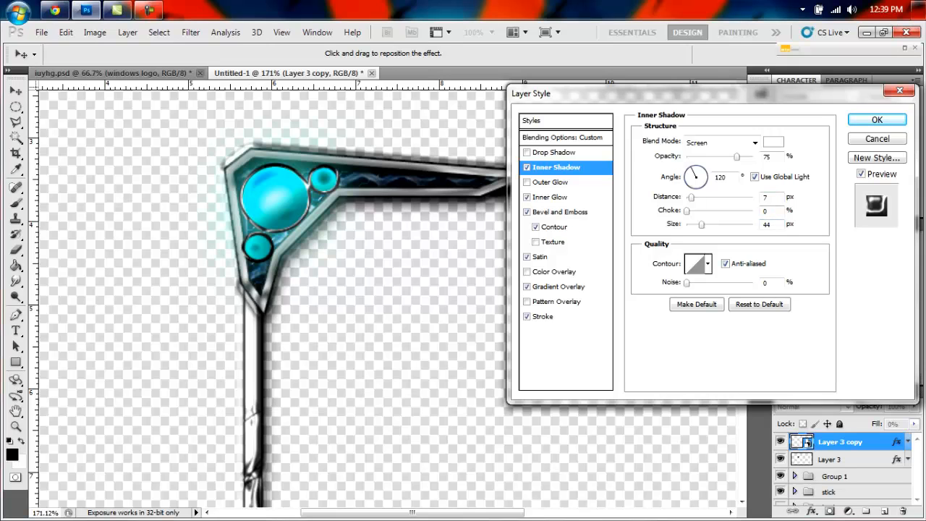
left_click(550, 196)
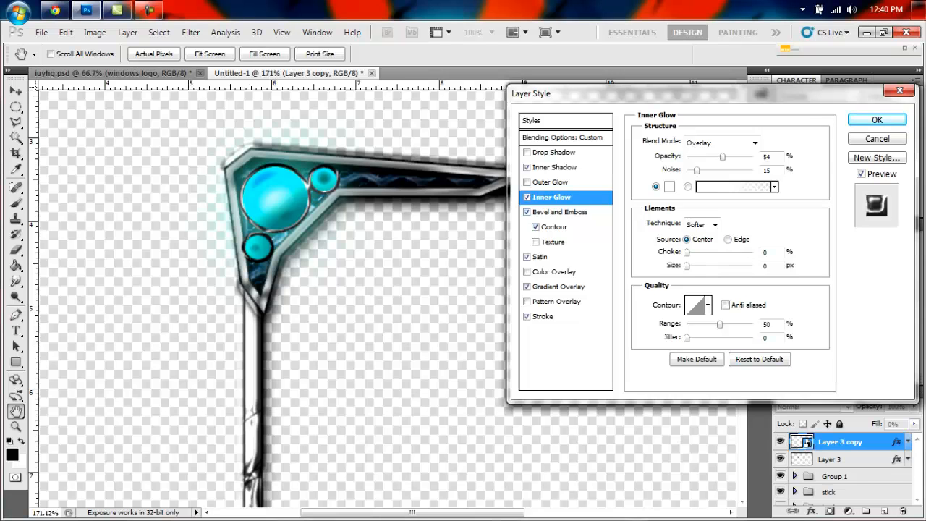
left_click(561, 212)
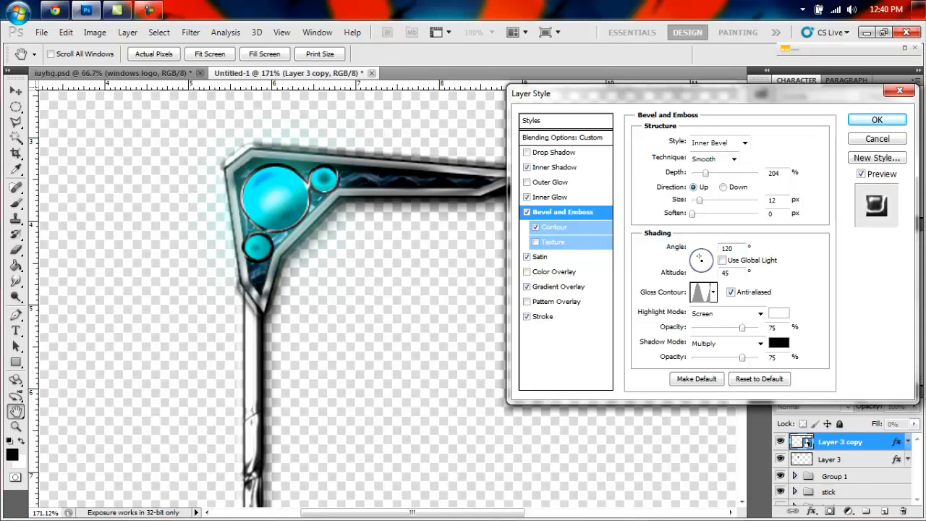
left_click(713, 293)
left_click(713, 292)
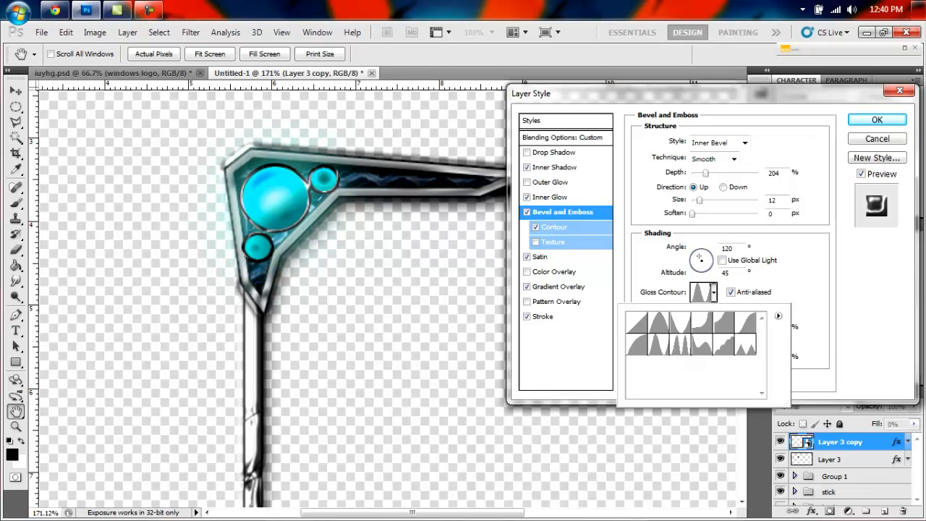
left_click(713, 292)
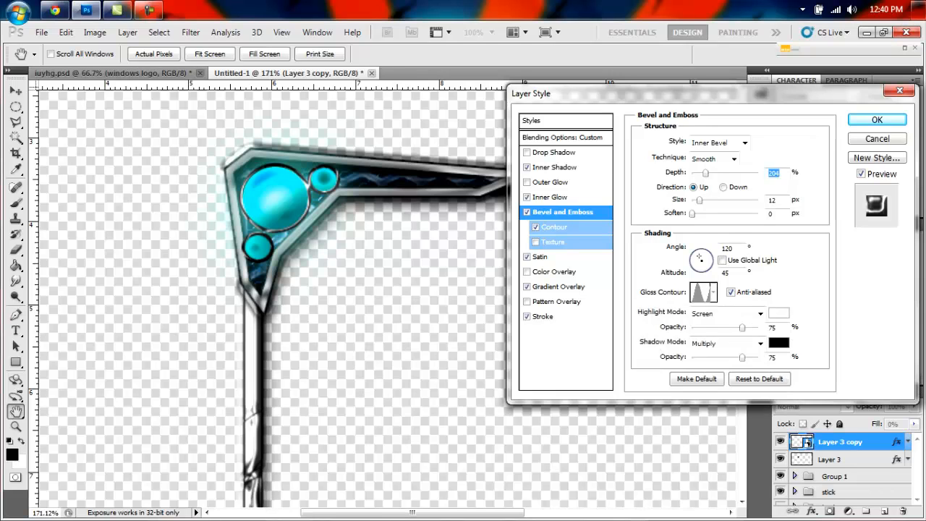
left_click(713, 292)
key("Escape")
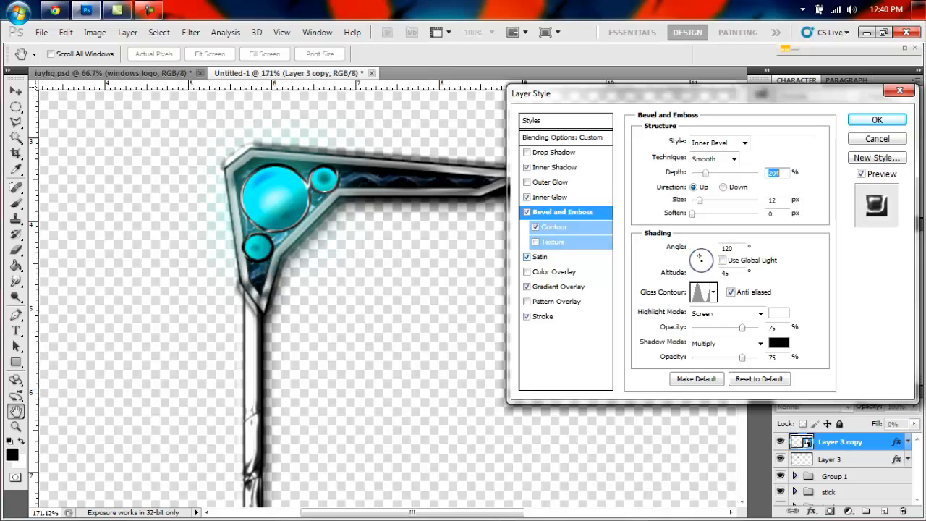
Step: Examine Layer 3 copy's Satin settings with the available contours, and its Gradient Overlay settings
left_click(540, 257)
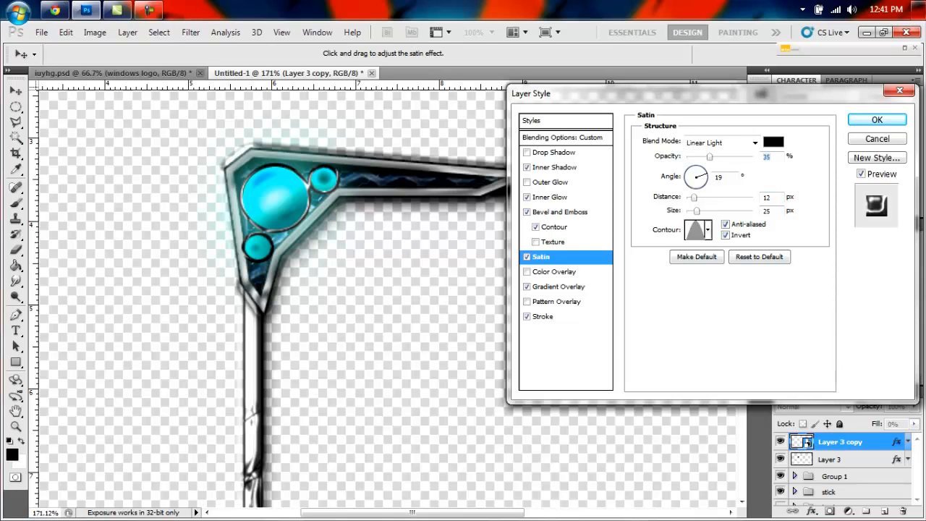
left_click(708, 230)
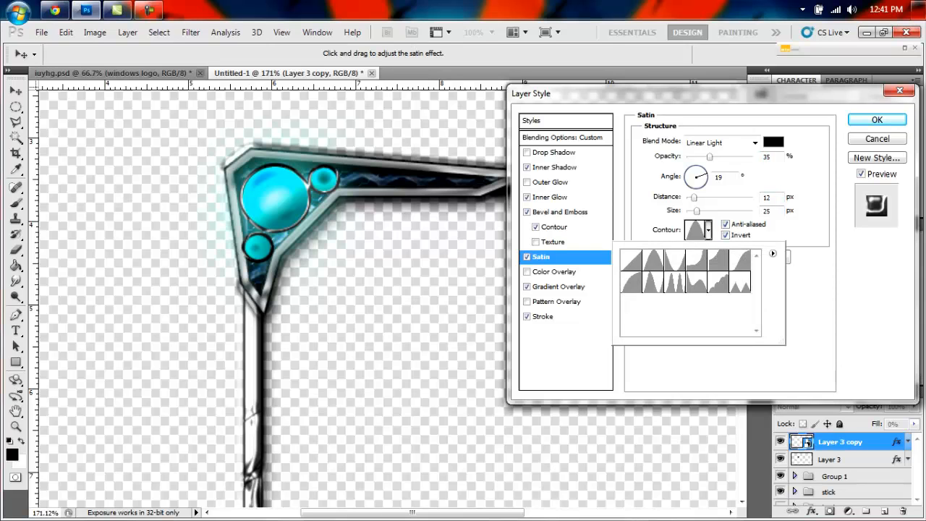
left_click(708, 230)
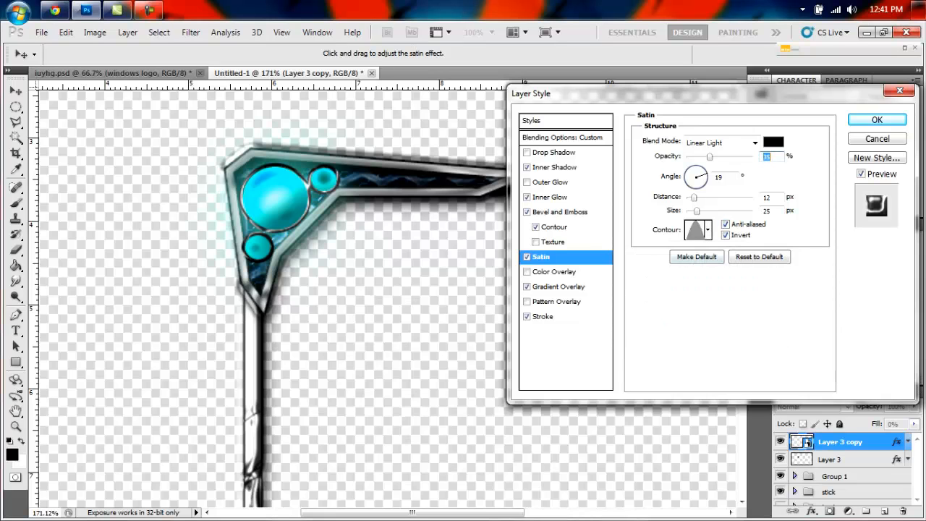
left_click(558, 287)
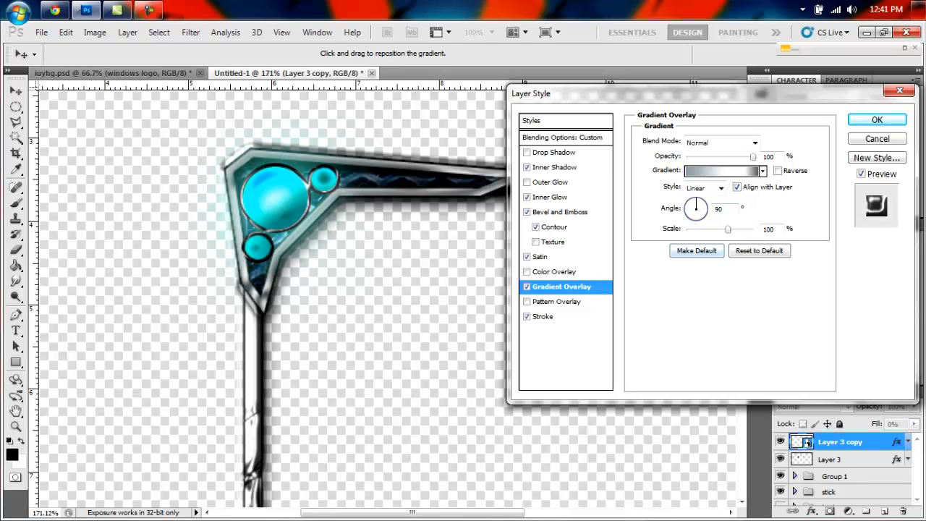
Step: Examine the colours of the three stops in the Gradient Overlay gradient of Layer 3 copy
left_click(723, 171)
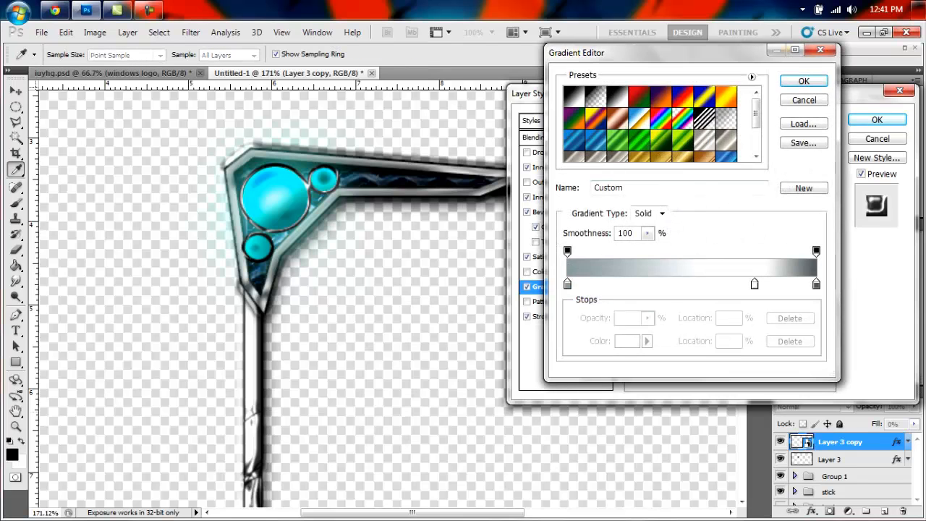
left_click(567, 283)
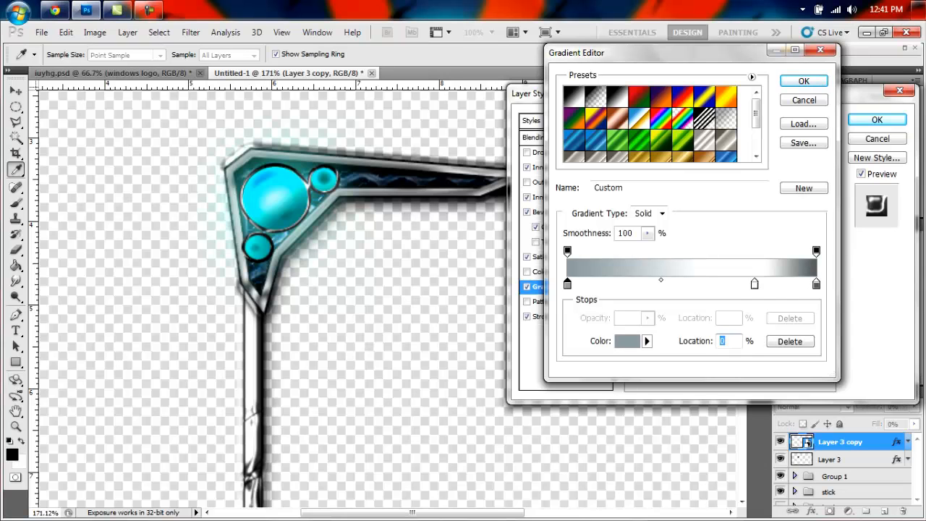
left_click(627, 341)
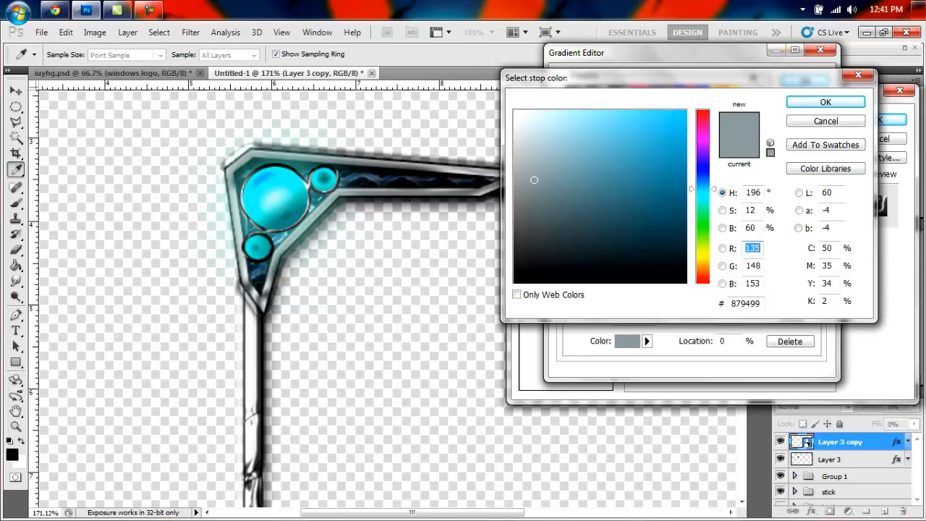
left_click(825, 102)
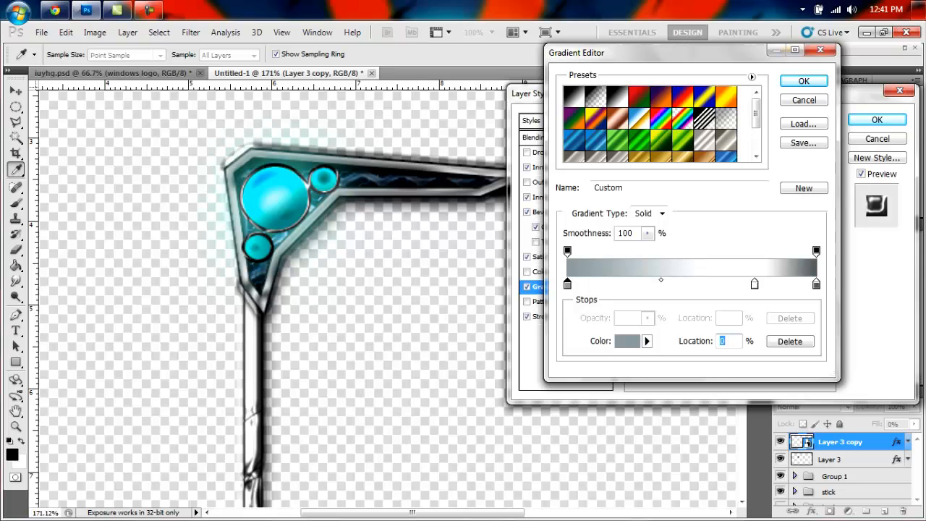
left_click(754, 283)
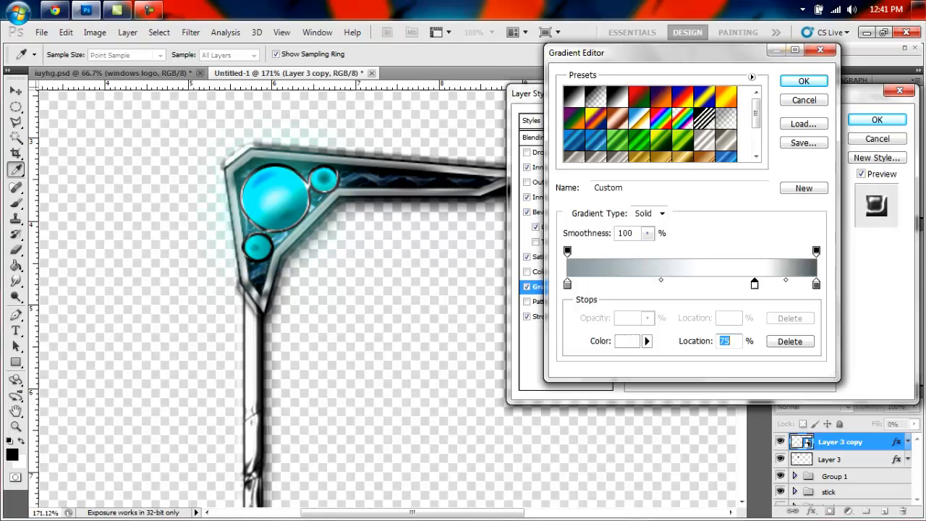
left_click(627, 341)
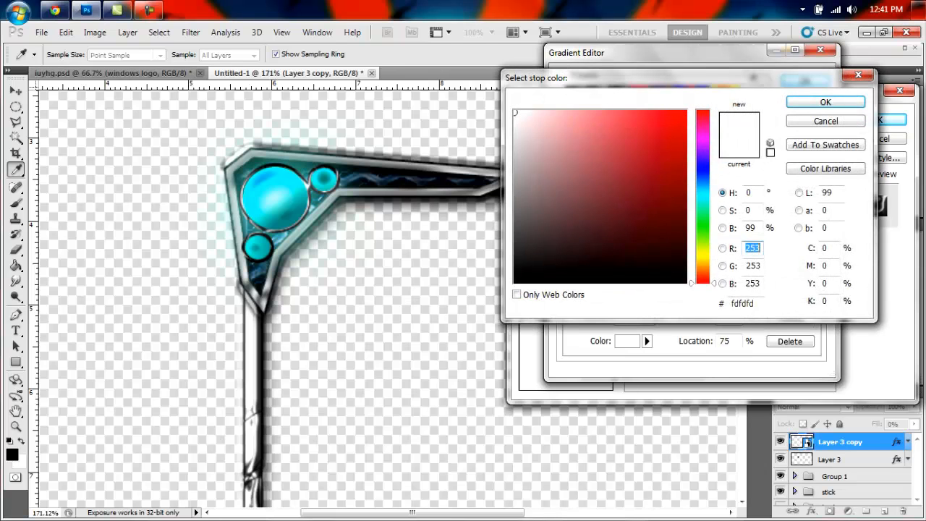
key("Return")
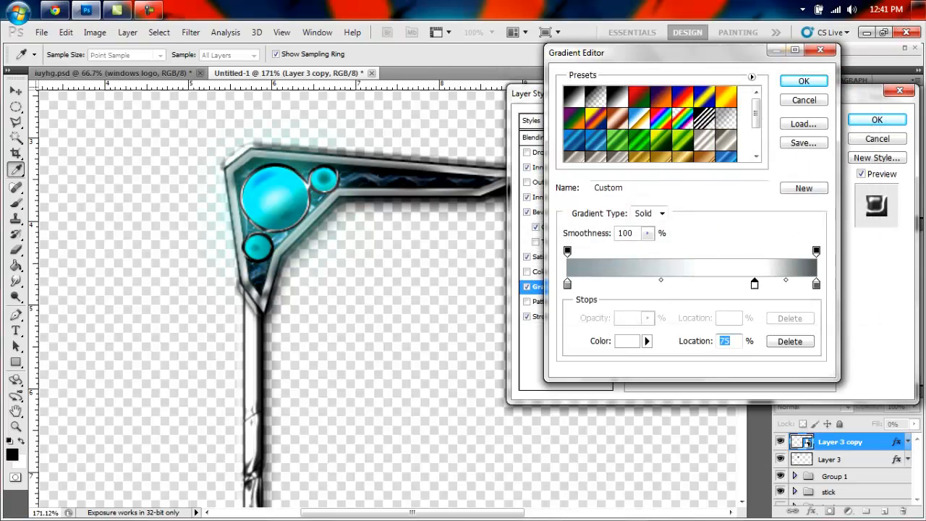
left_click(816, 284)
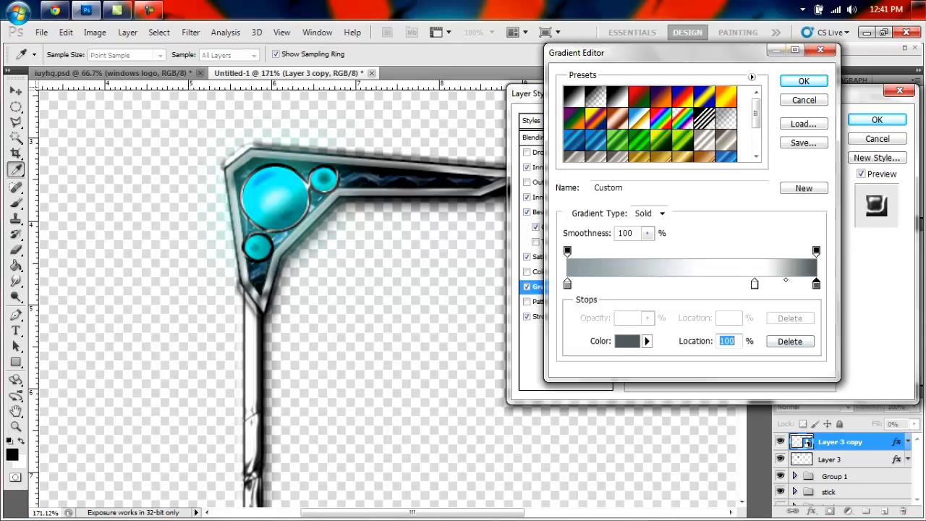
left_click(627, 340)
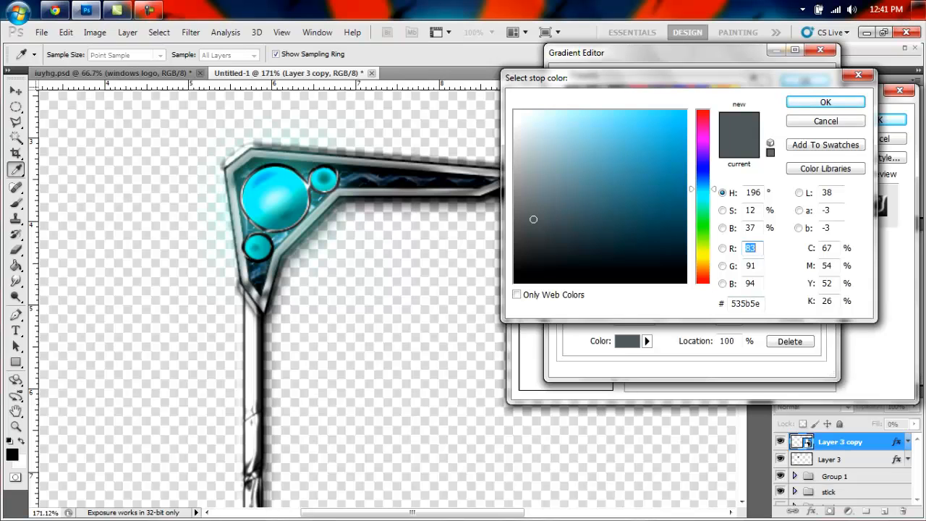
key("Return")
key("Return")
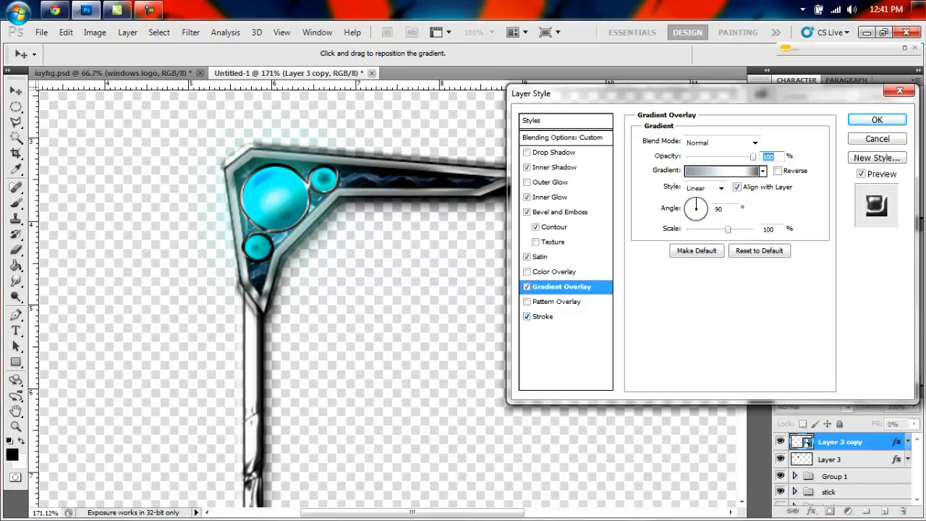
Step: Examine the stops of the Stroke gradient of Layer 3 copy and close its layer style settings
left_click(543, 317)
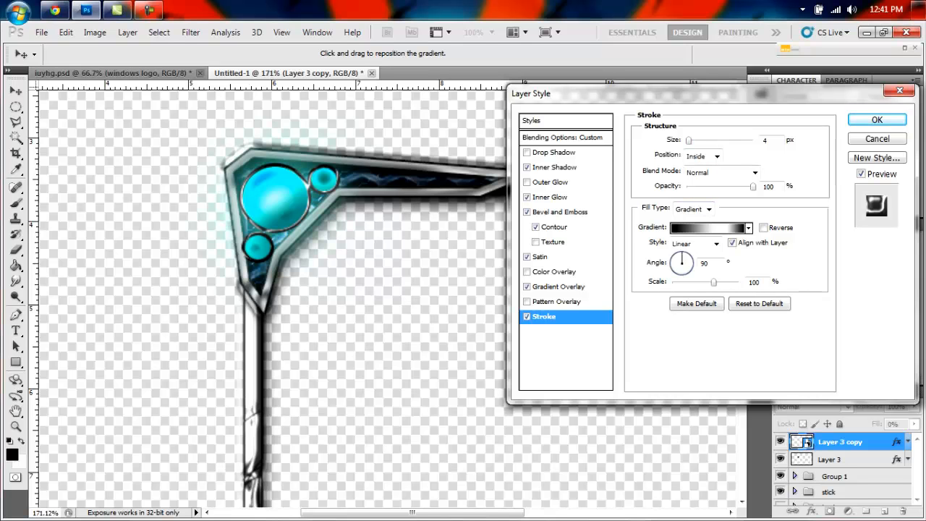
left_click(707, 228)
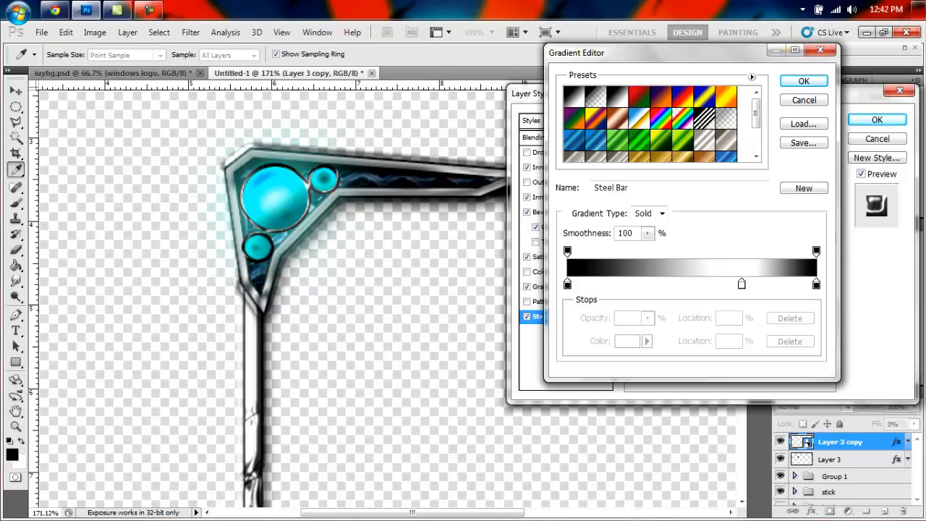
left_click(567, 284)
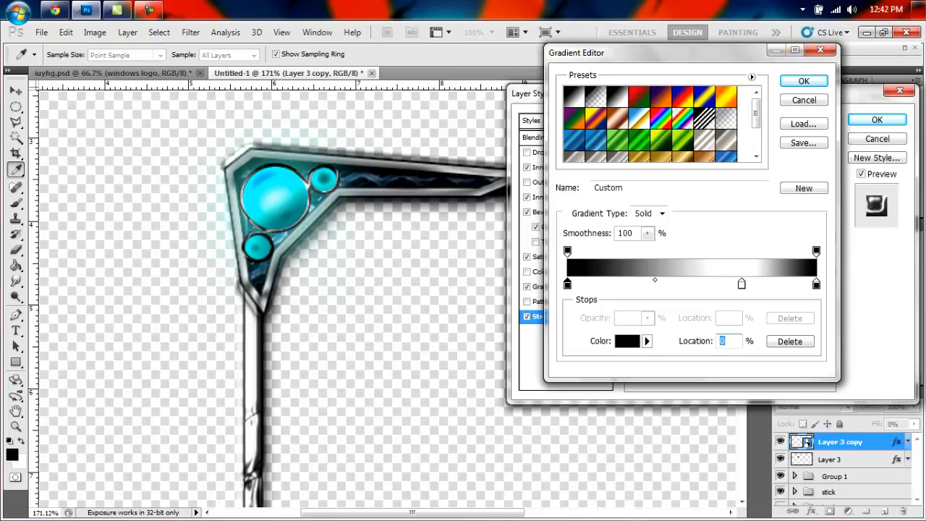
left_click(816, 284)
left_click(742, 284)
left_click(804, 81)
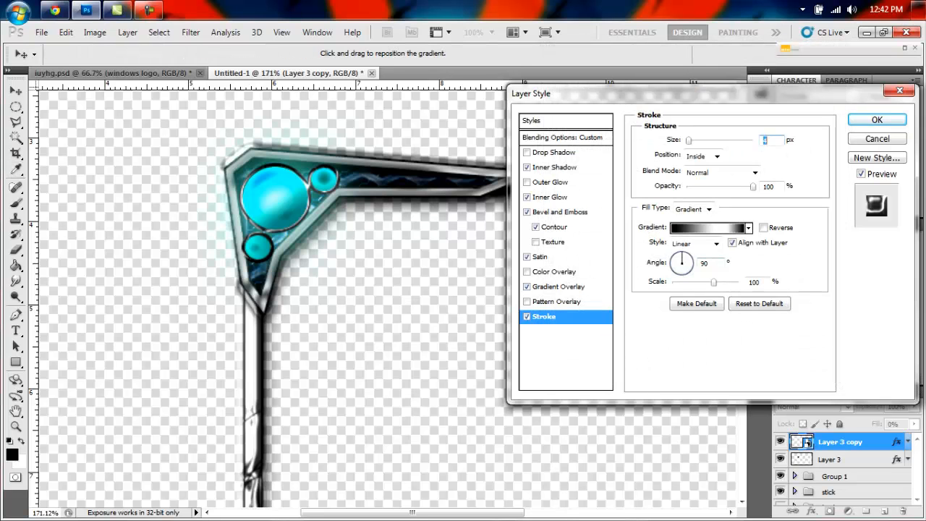
key("Return")
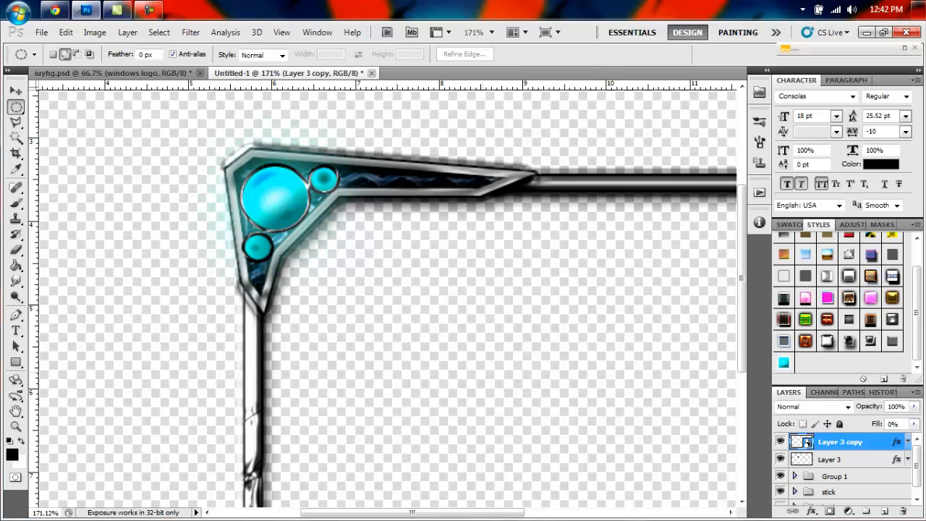
Step: Group Layer 3 and Layer 3 copy together, and toggle the visibility of Group 1 to check its contents
key("z")
left_click_drag(326, 362, 257, 362)
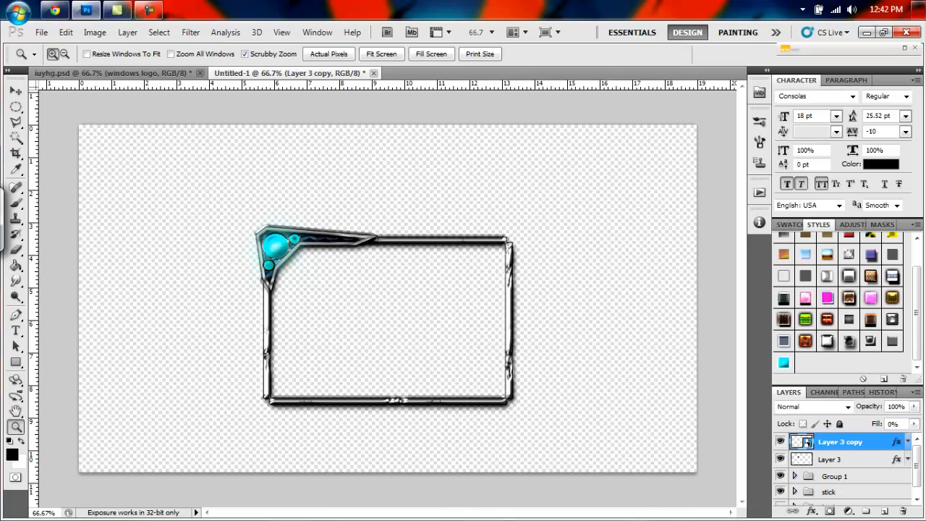
left_click(839, 460)
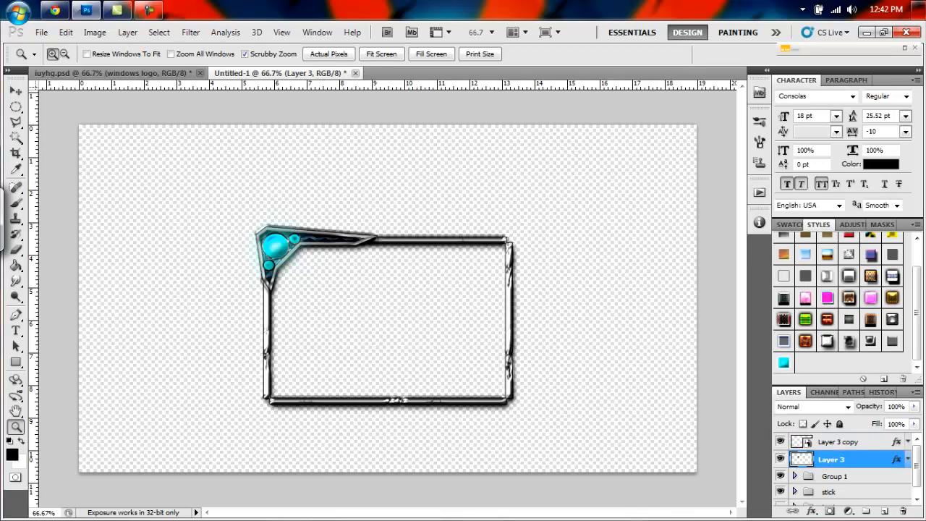
left_click(839, 442, "ctrl")
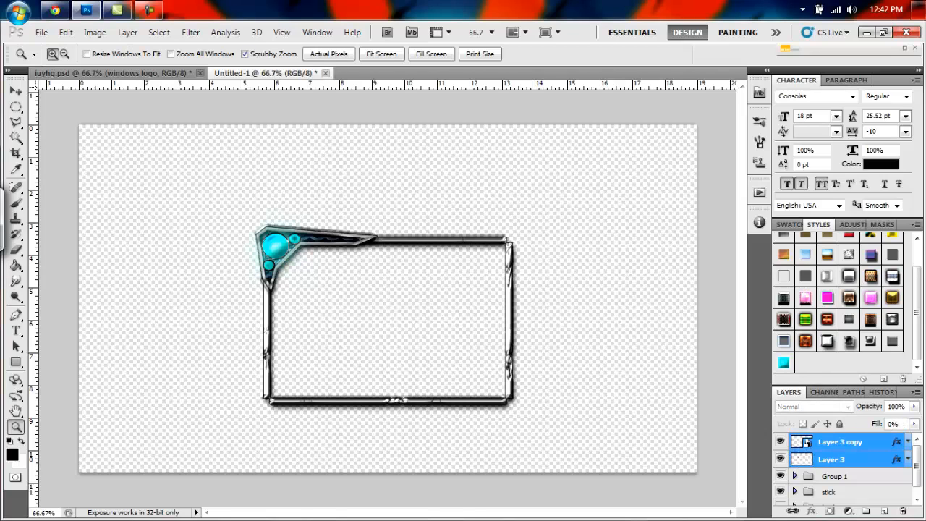
key("ctrl+g")
left_click(781, 456)
left_click(781, 457)
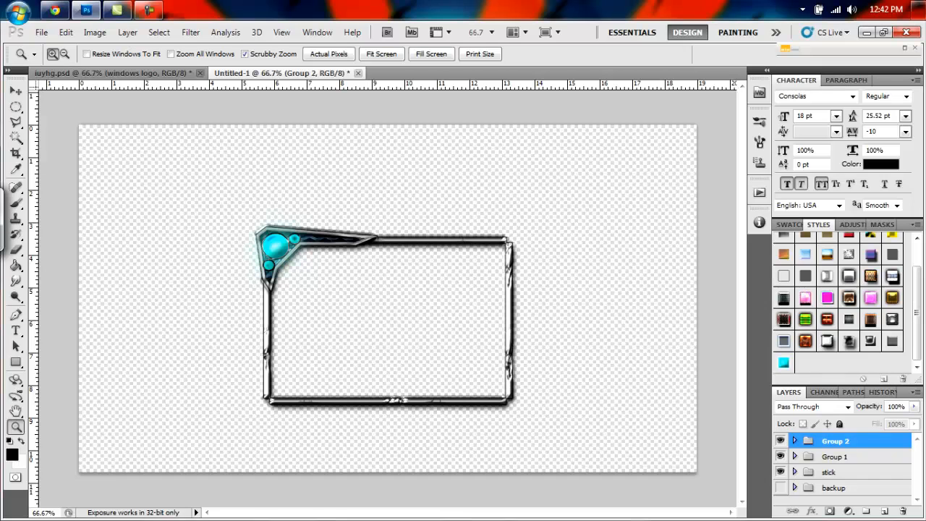
Step: Ungroup Group 2 and Group 1, and regroup all their layers into one single group
left_click(835, 456, "ctrl")
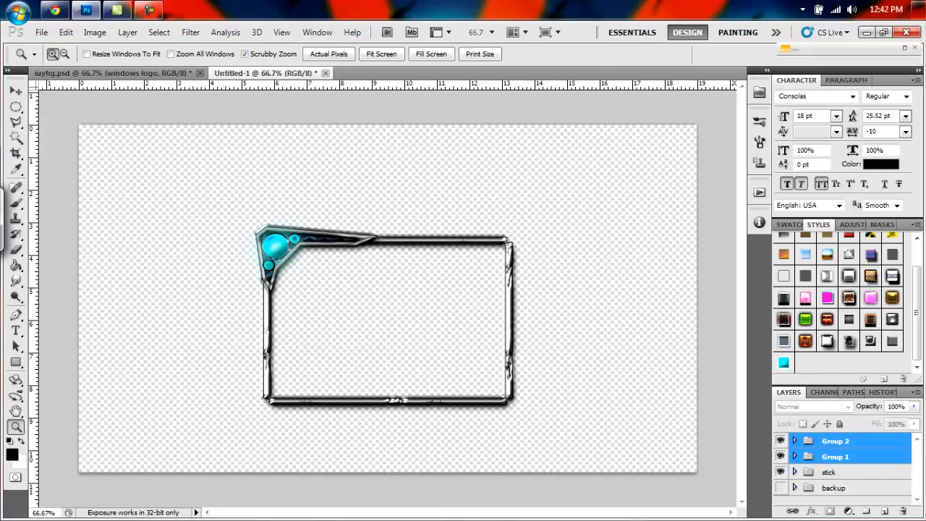
key("ctrl+shift+g")
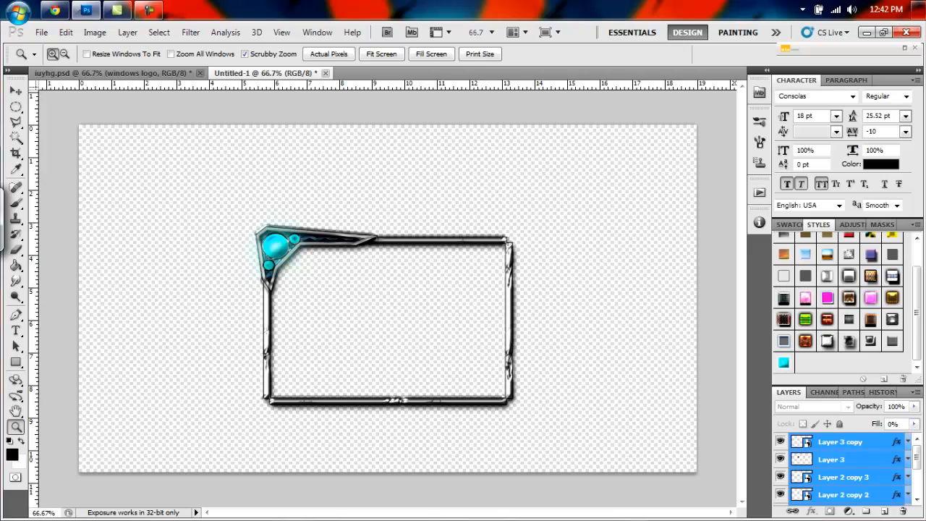
left_click_drag(917, 457, 916, 481)
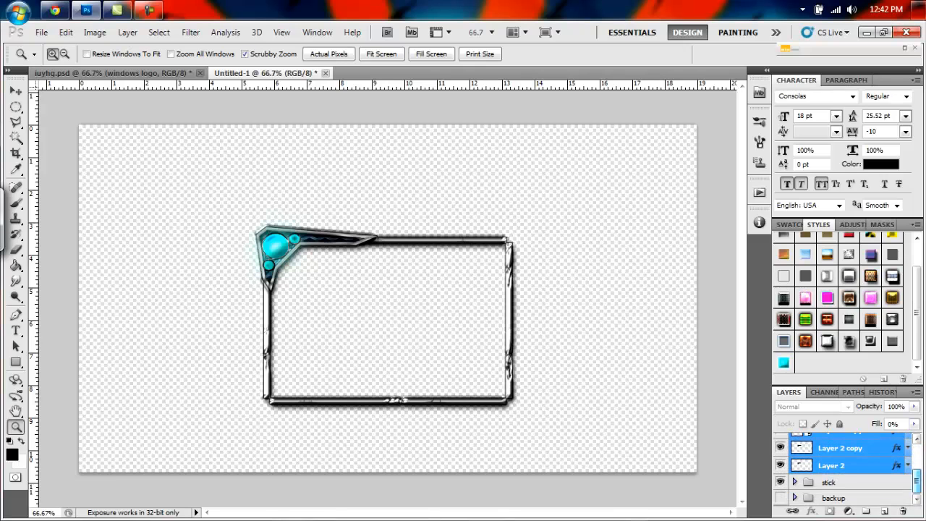
key("ctrl+g")
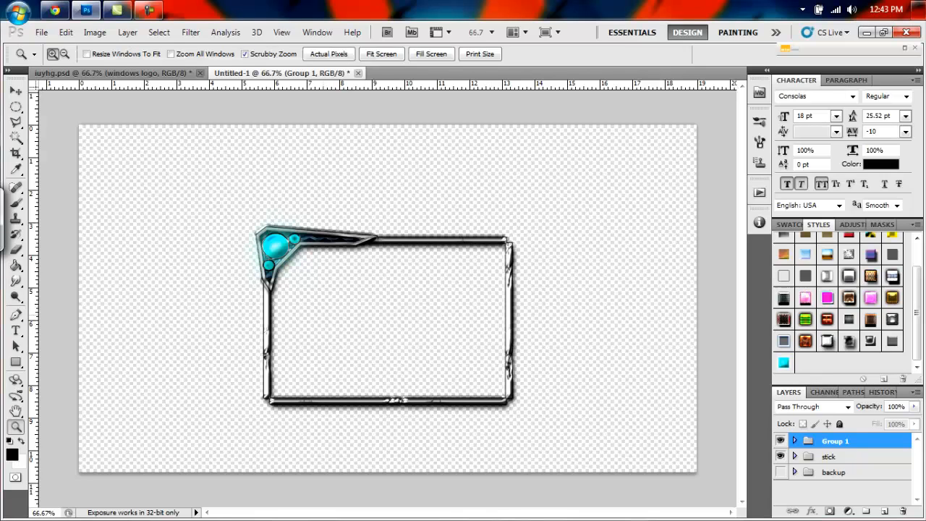
Step: Scale the corner ornament group to about 69% width and 67% height, positioned over the frame's upper-left corner
key("ctrl+t")
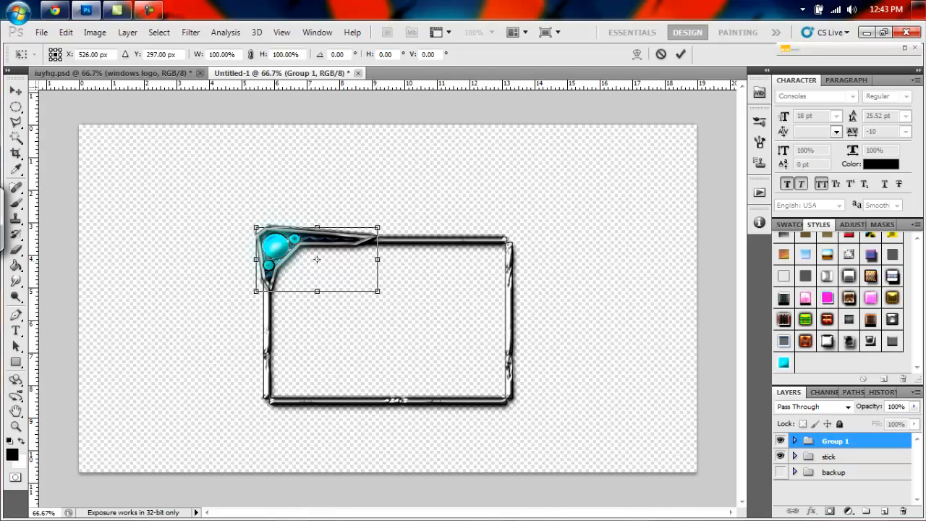
left_click_drag(377, 259, 339, 259)
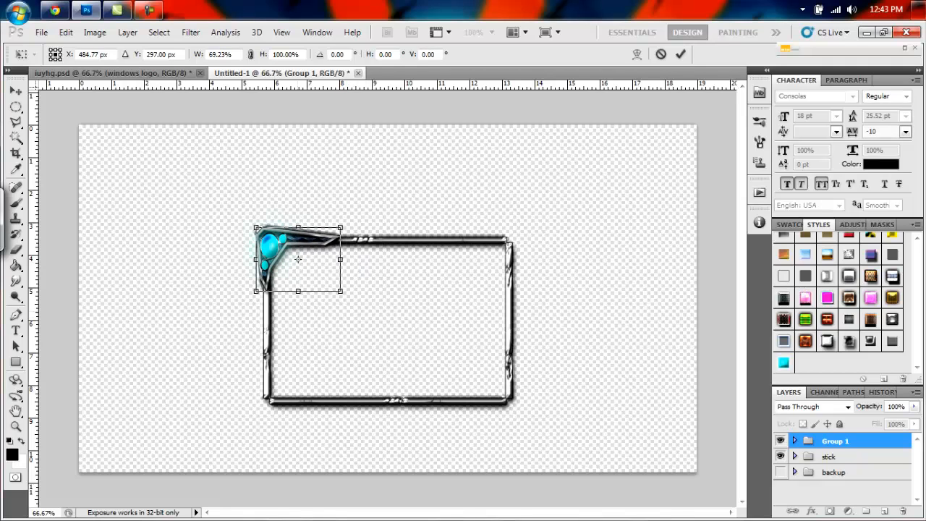
left_click_drag(297, 291, 300, 251)
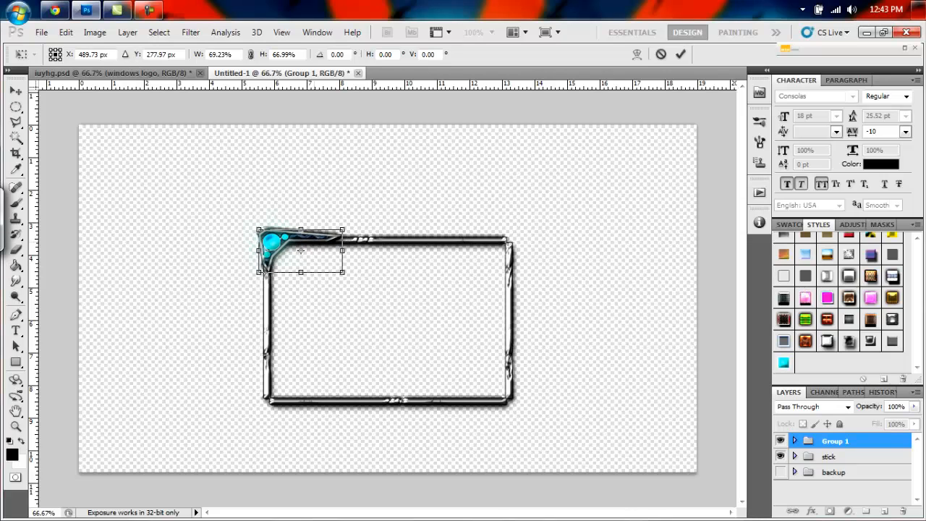
key("Return")
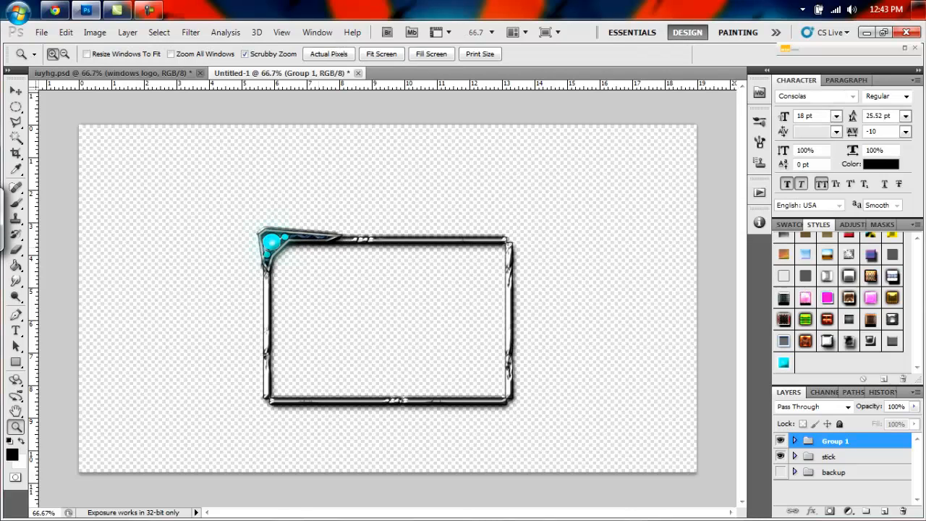
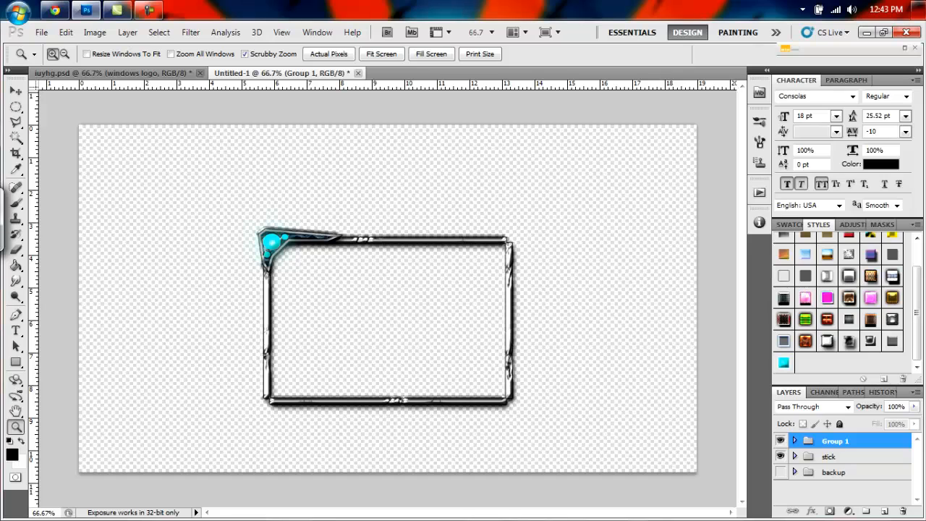
Step: Duplicate the corner ornament group and flip the copy horizontally
left_click_drag(843, 442, 884, 511)
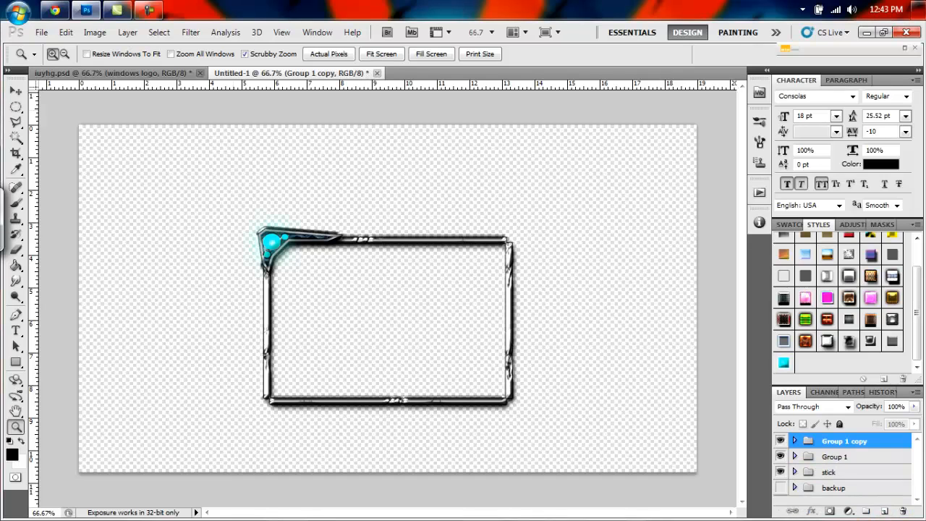
left_click(65, 32)
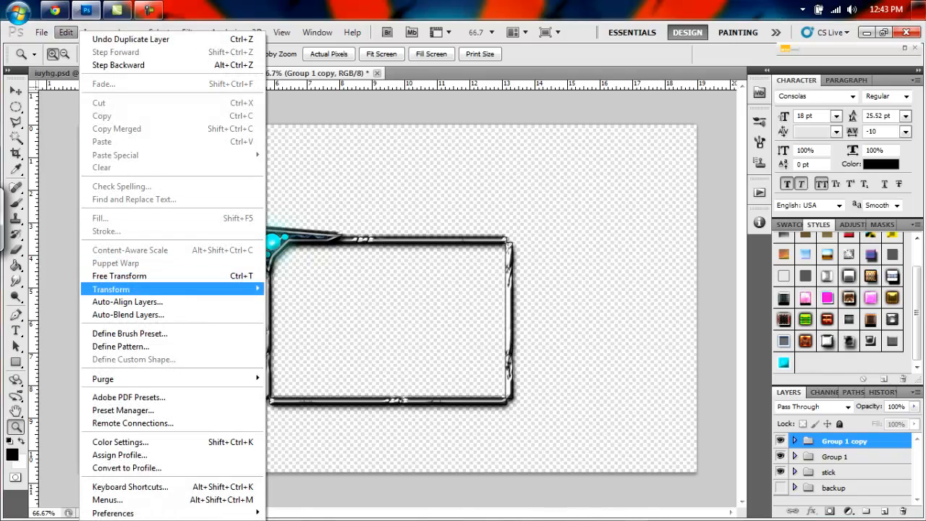
mouse_move(145, 289)
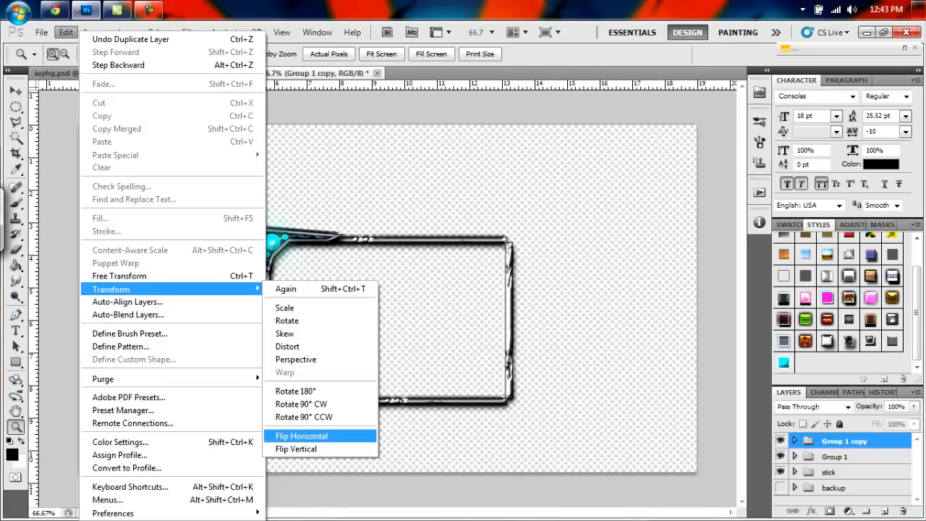
left_click(301, 436)
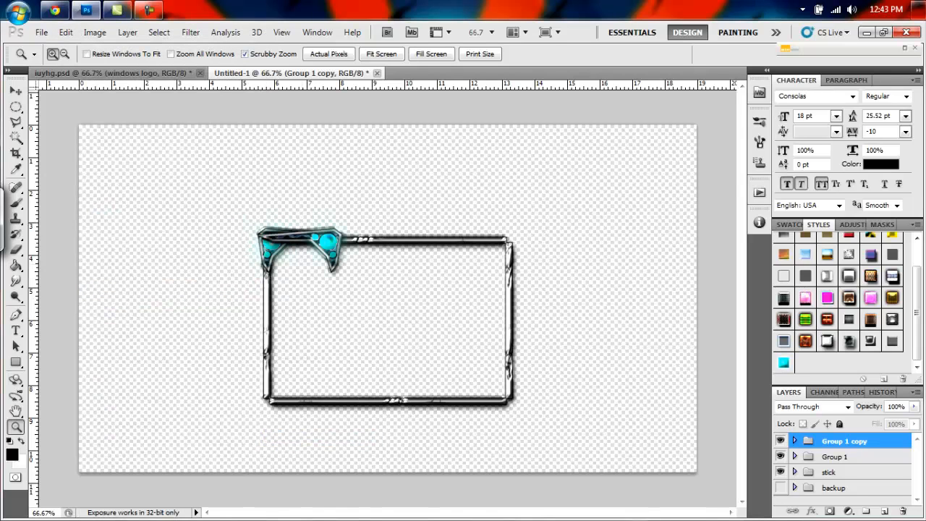
Step: Move the flipped ornament copy to the frame's upper-right corner and nudge it into alignment with the frame edges
key("v")
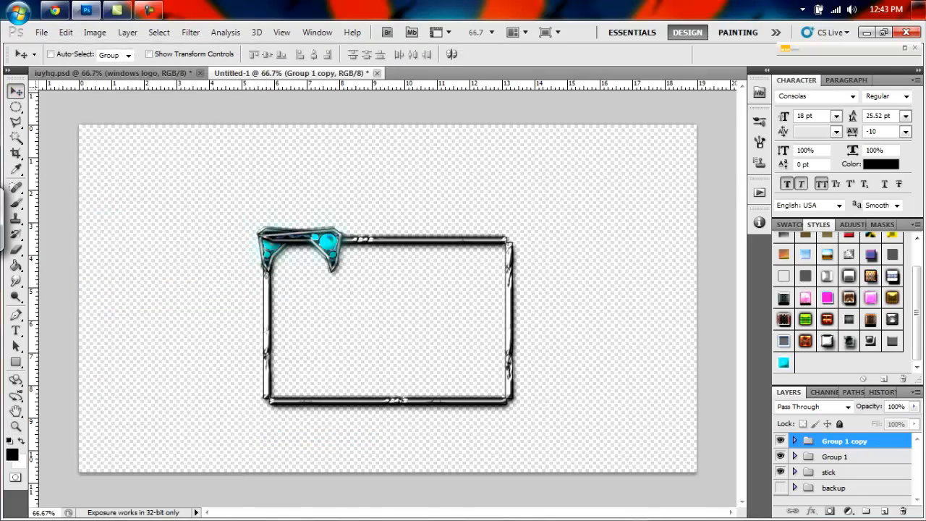
left_click_drag(328, 243, 509, 240)
key("Left")
key("Left")
key("Down")
key("Down")
key("Down")
key("Down")
key("Up")
key("Up")
key("Up")
key("Up")
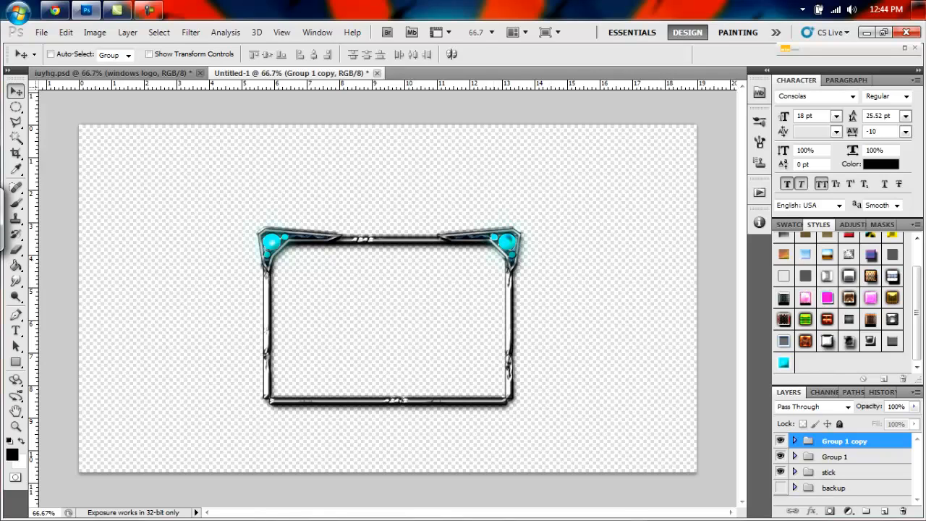
key("shift+Left")
key("shift+Left")
key("shift+Right")
key("Right")
key("Right")
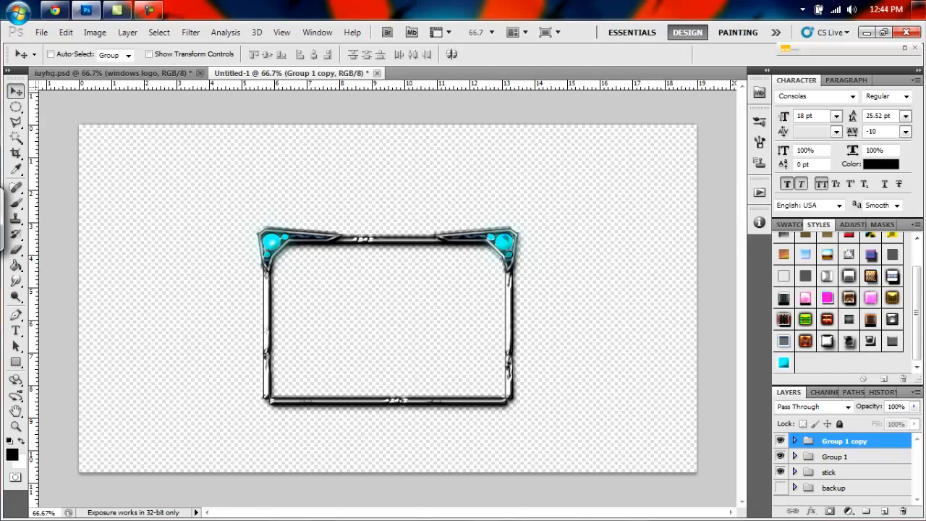
Step: Duplicate the upper-right corner ornament group and flip the copy vertically
key("ctrl+j")
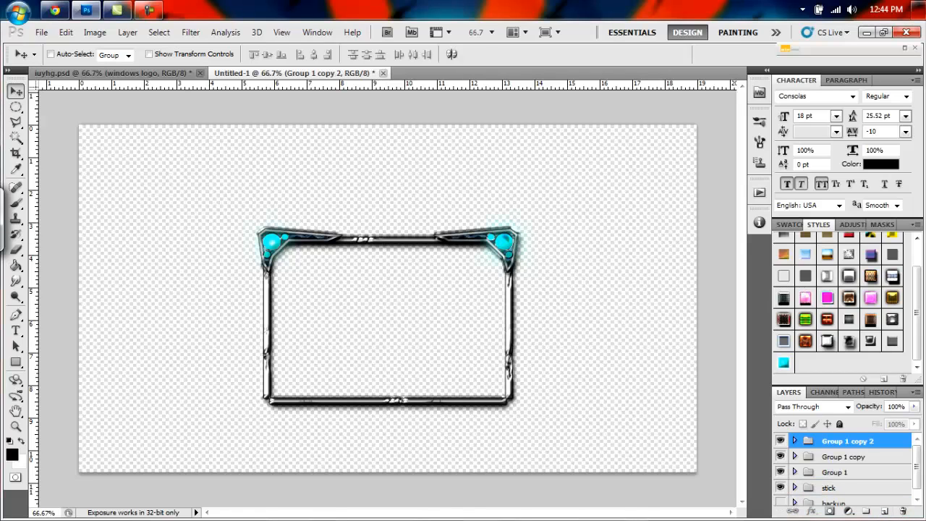
left_click(65, 32)
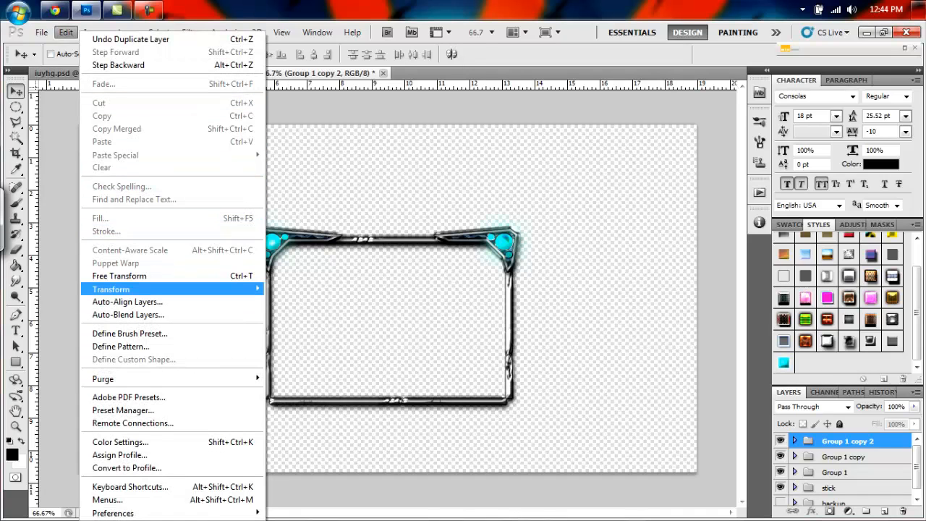
mouse_move(111, 289)
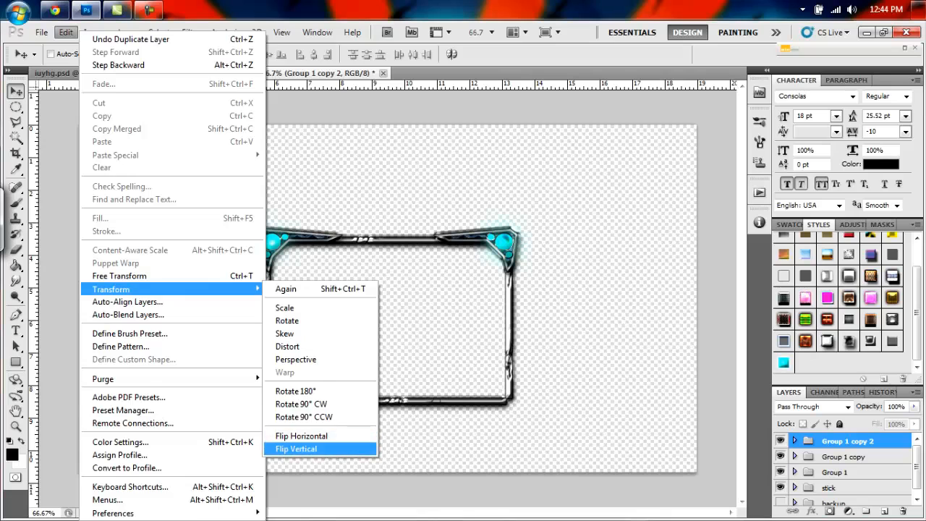
left_click(296, 448)
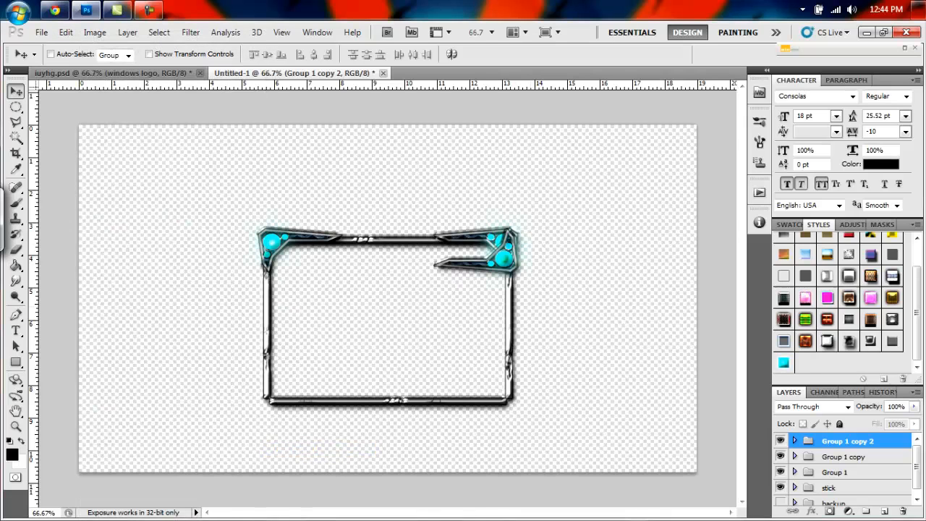
Step: Move the vertically flipped ornament copy to the frame's lower-right corner and nudge it up into alignment with the bottom bar
left_click_drag(504, 258, 502, 395)
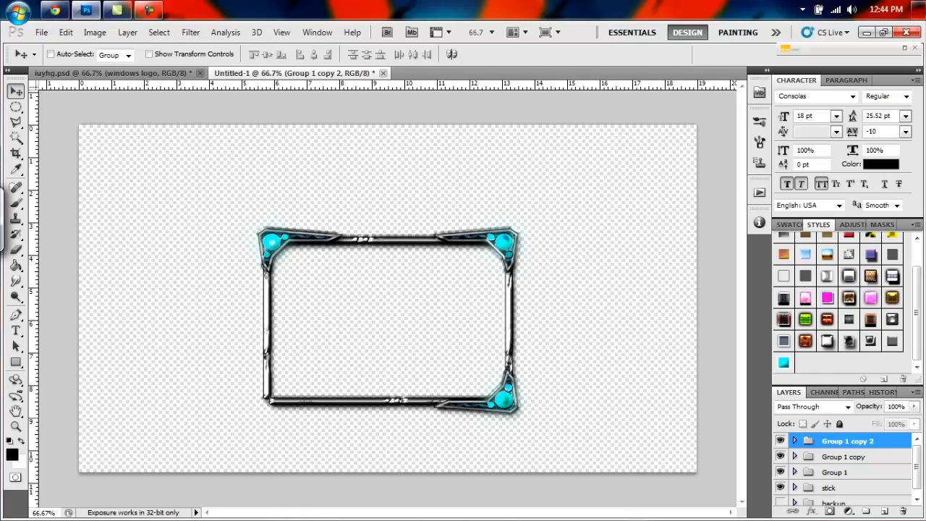
key("Up")
key("Up")
key("Up")
key("Up")
key("Up")
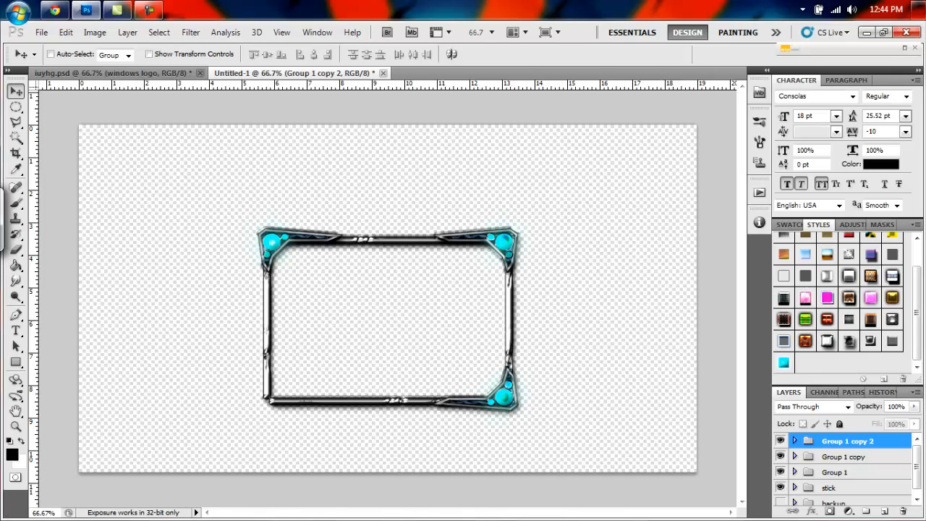
Step: Duplicate the lower-right corner ornament group
left_click_drag(860, 442, 884, 510)
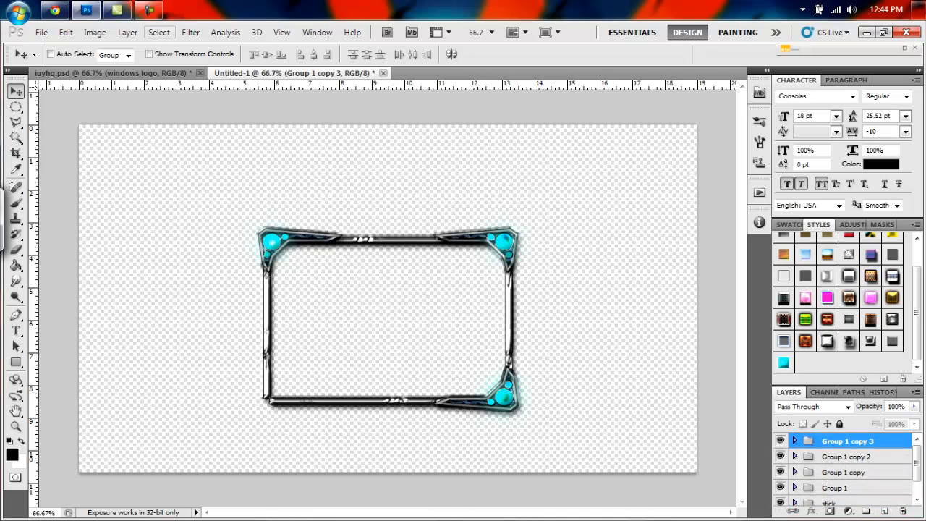
left_click(66, 32)
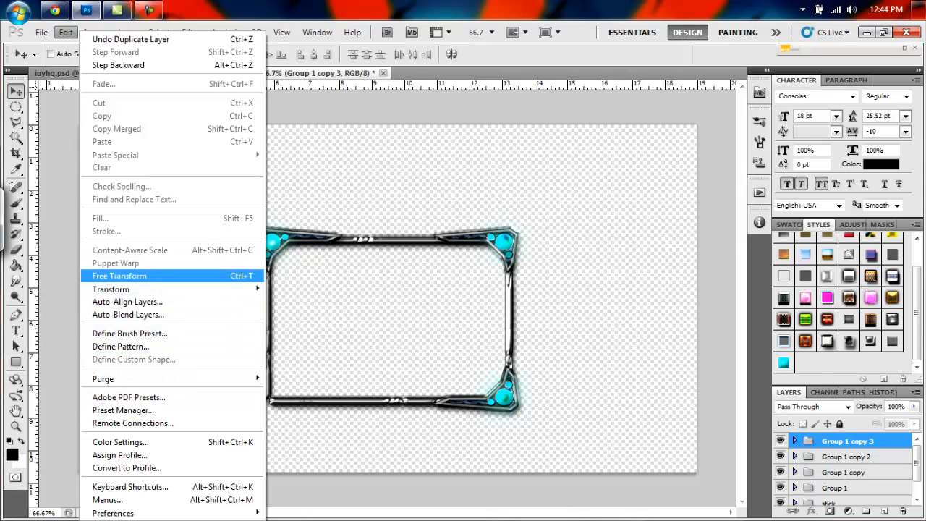
mouse_move(181, 289)
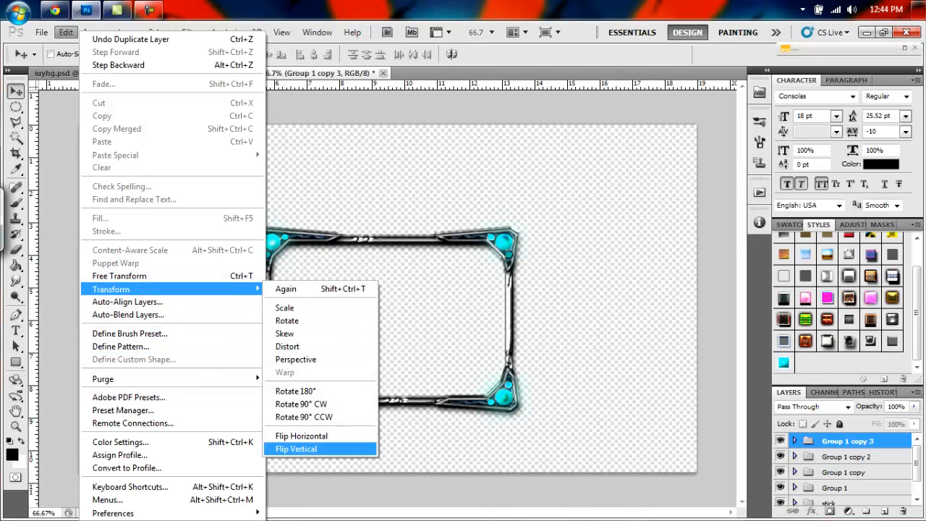
left_click(296, 448)
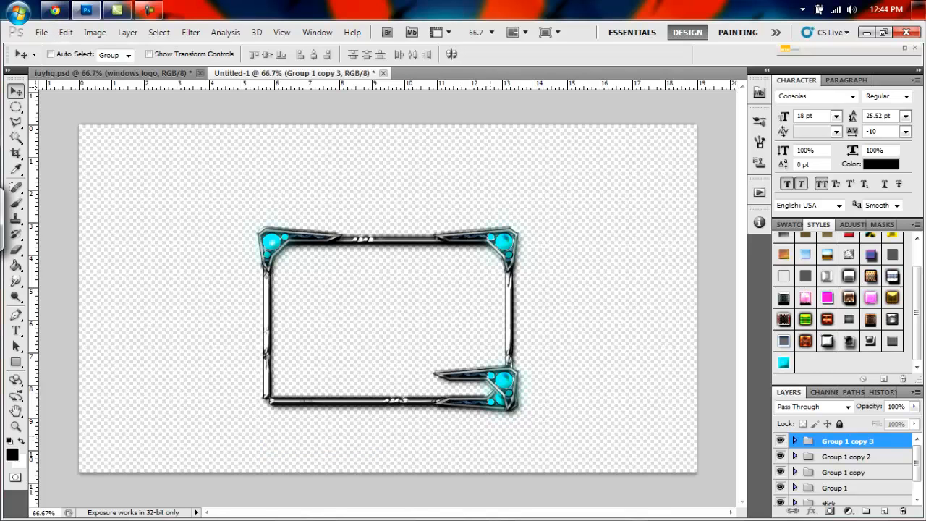
key("ctrl+z")
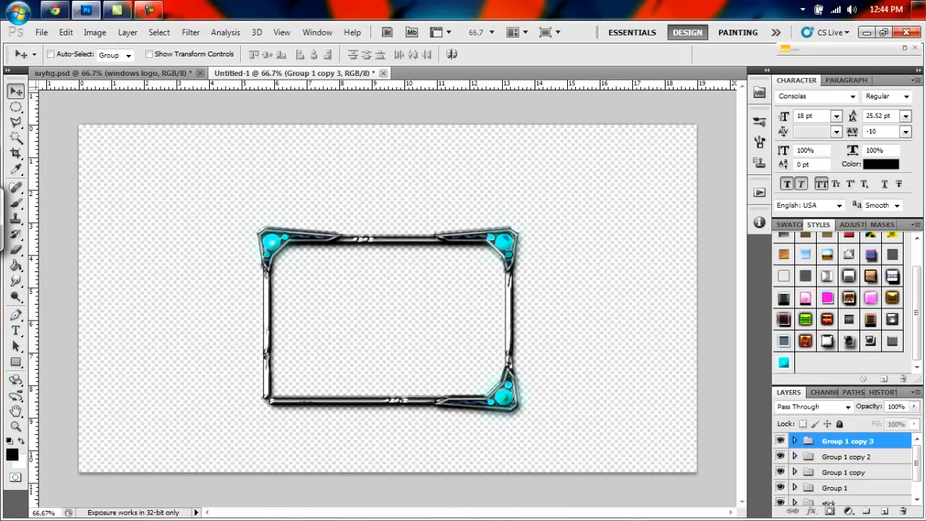
Step: Flip the new ornament copy horizontally and align it on the frame's lower-left corner
left_click(66, 32)
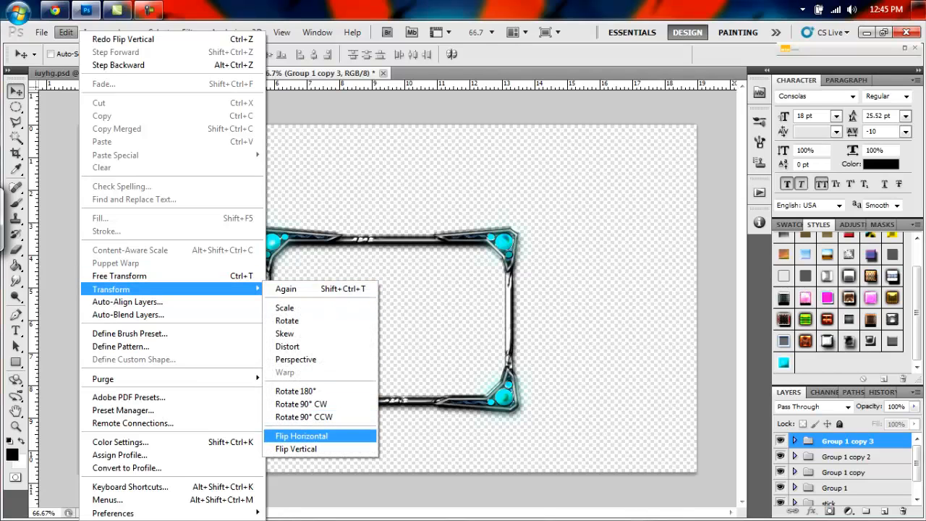
left_click(301, 436)
left_click_drag(474, 391, 298, 392)
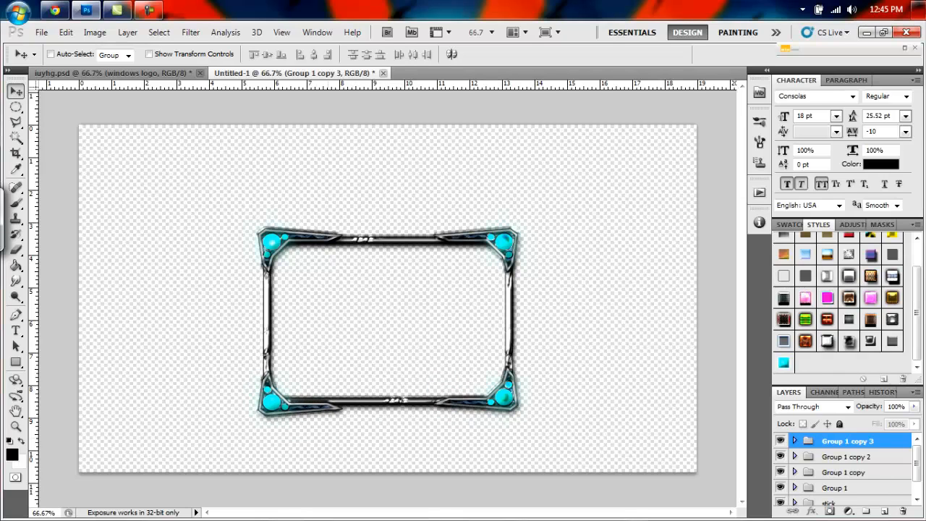
key("shift+Up")
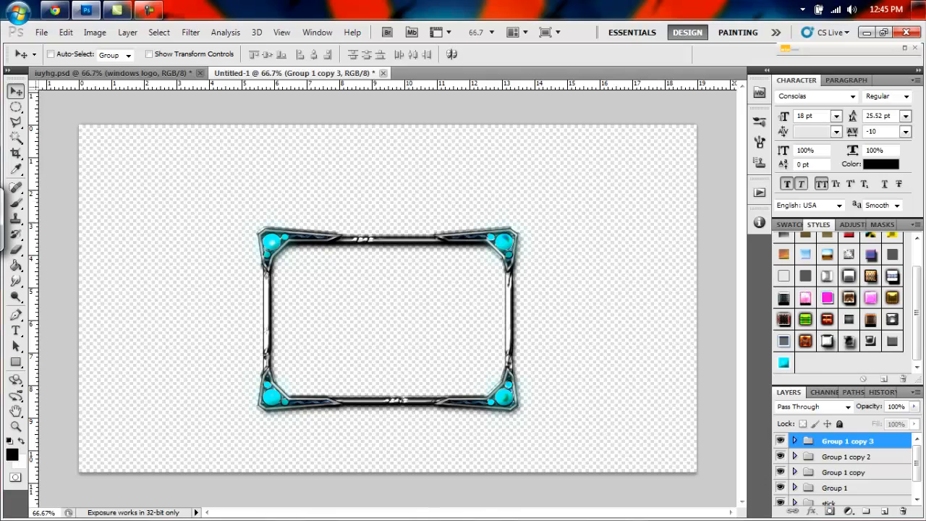
Step: Add a new layer above the ornament groups and set the Rounded Rectangle tool's radius to 5 px
mouse_move(275, 510)
key("z")
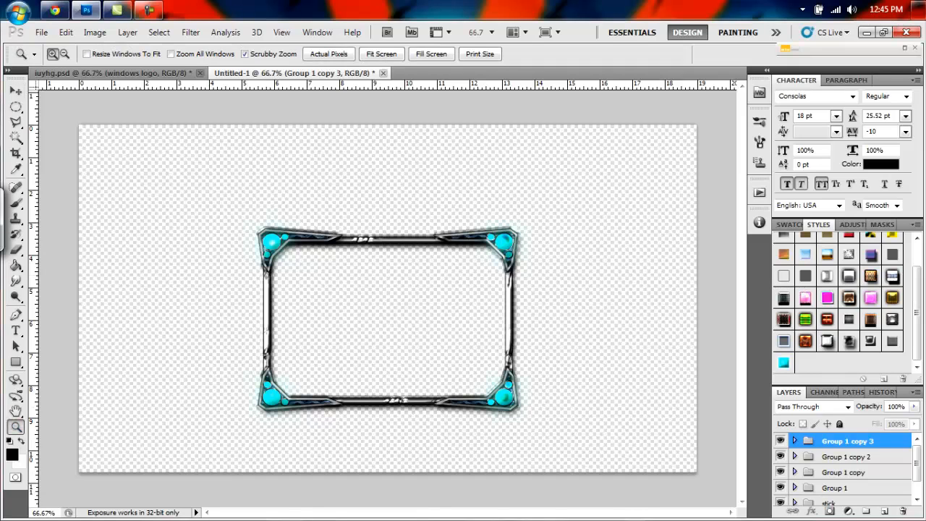
left_click_drag(248, 216, 334, 215)
left_click_drag(334, 297, 310, 215)
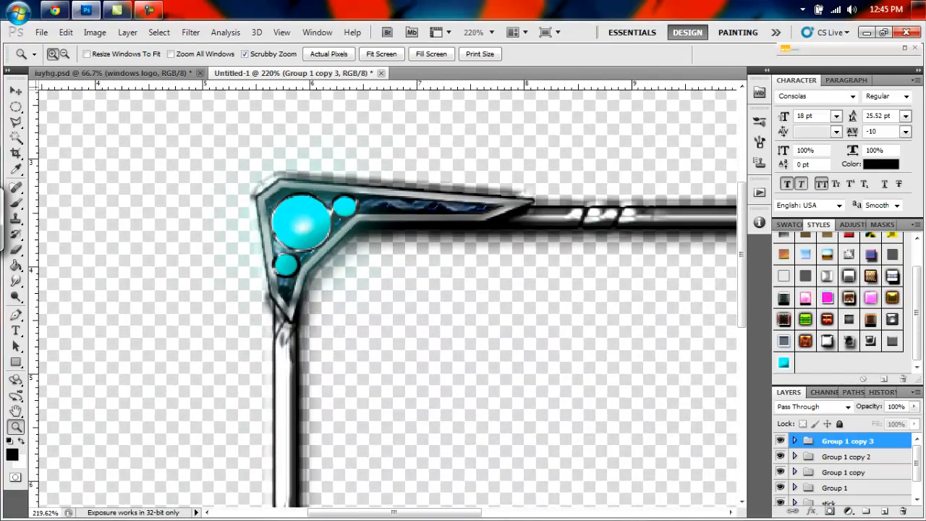
key("u")
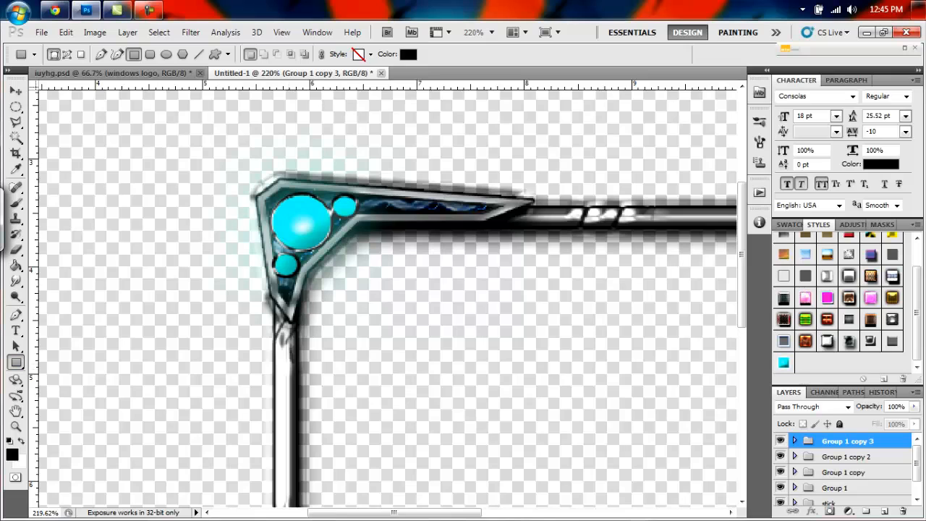
left_click(884, 511)
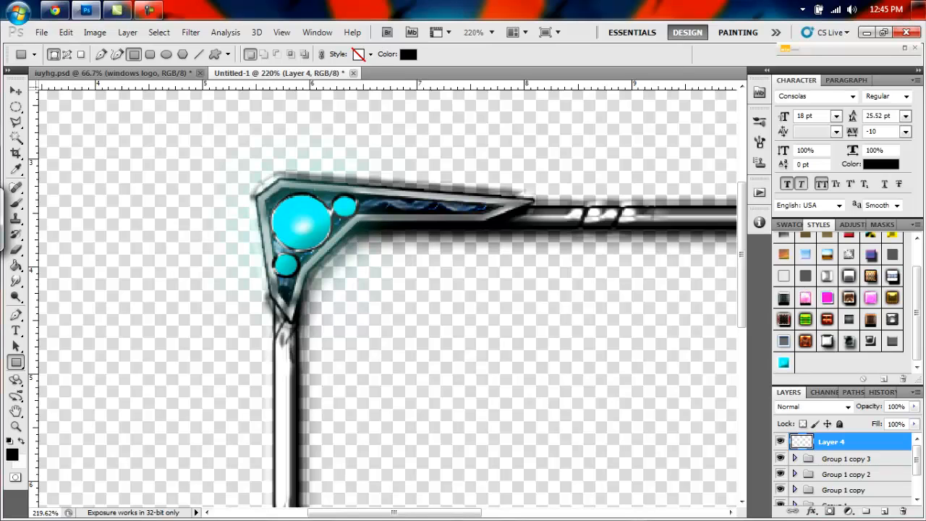
left_click(150, 54)
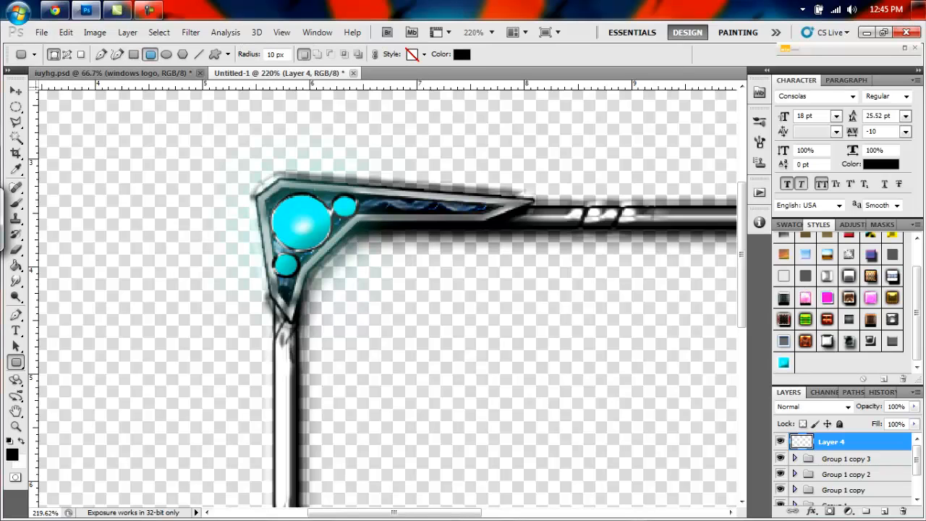
double_click(276, 54)
type("5")
Step: Draw a small black rounded rectangle on the outer left edge of the upper-left ornament and shift it slightly outward
left_click_drag(119, 181, 180, 256)
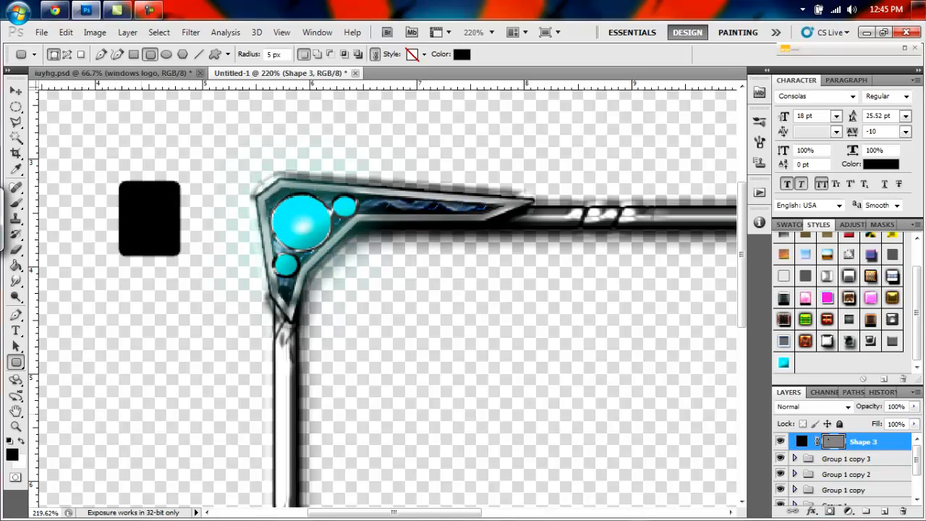
key("ctrl+z")
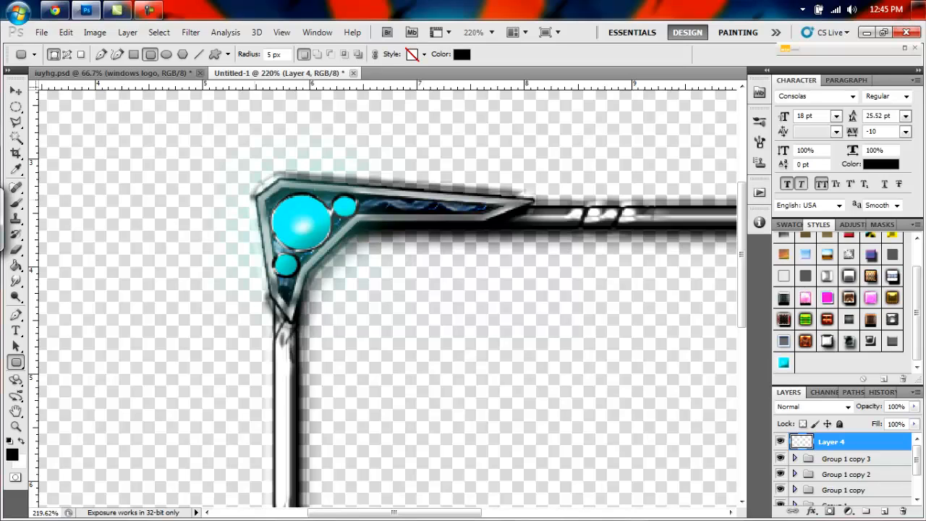
left_click_drag(254, 200, 265, 222)
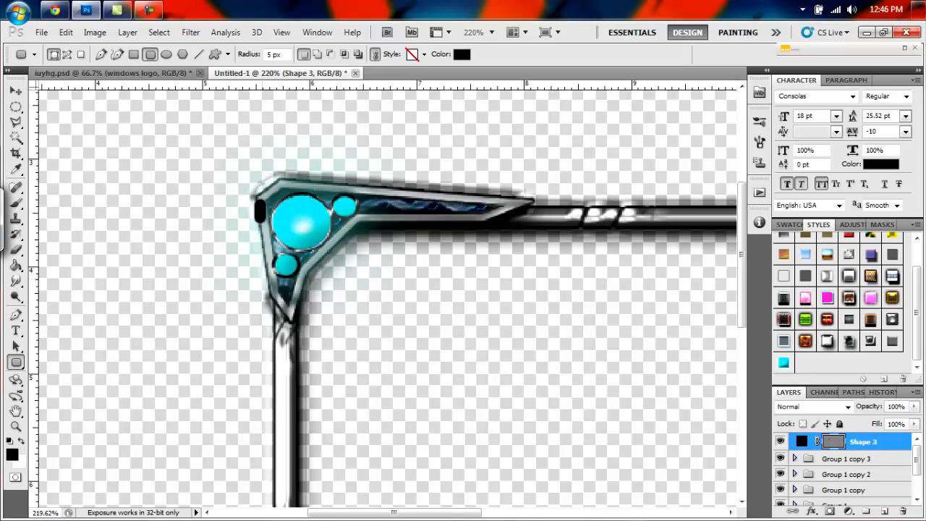
key("v")
left_click_drag(279, 209, 276, 212)
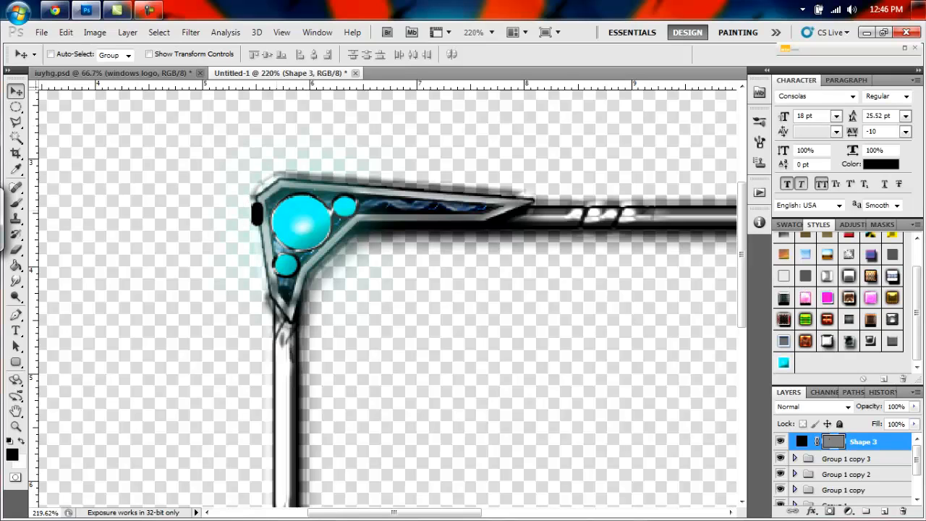
key("Up")
key("Down")
Step: Apply the glossy dark chrome layer style to the small rounded rectangle and place its layer directly below Group 1
left_click(870, 341)
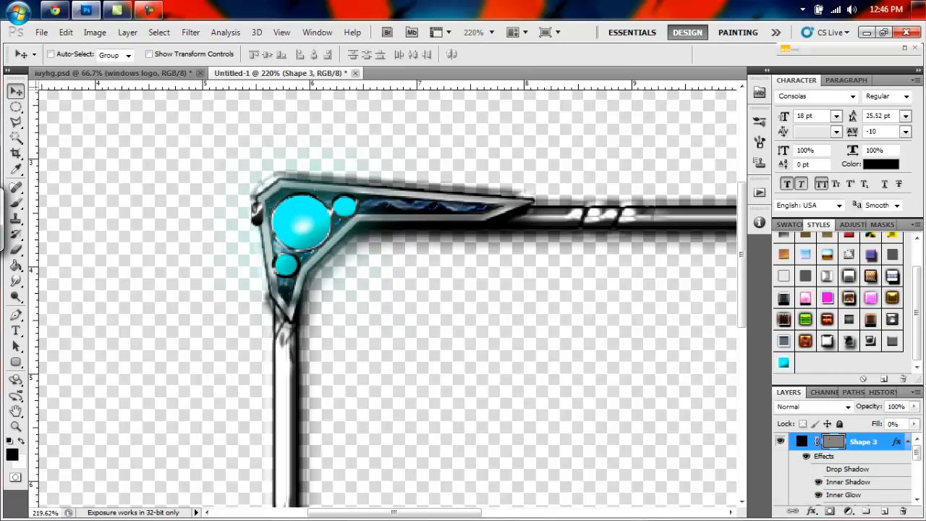
left_click(908, 441)
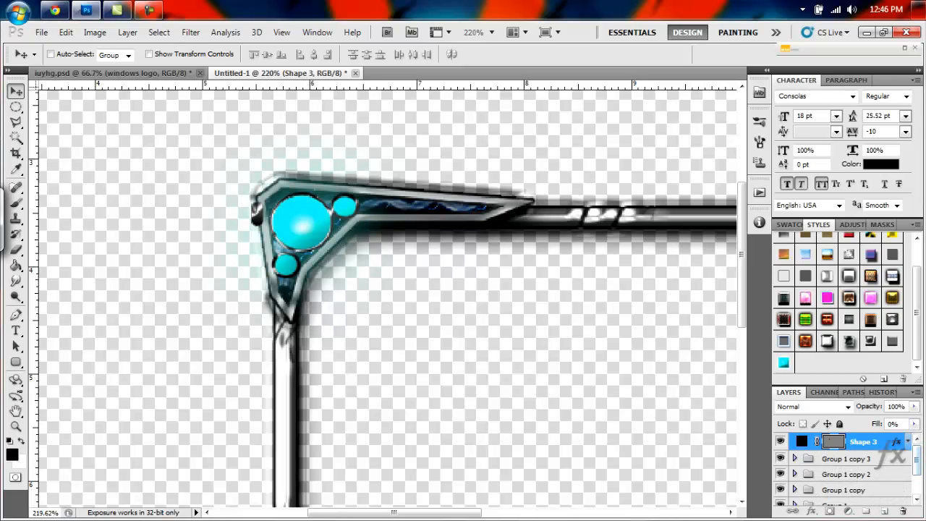
left_click_drag(863, 441, 863, 467)
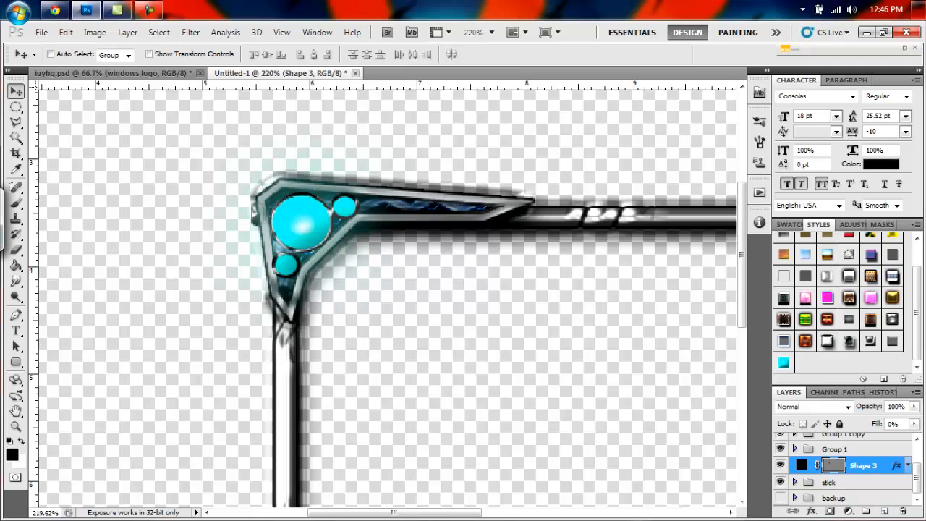
left_click(795, 449)
left_click(795, 449)
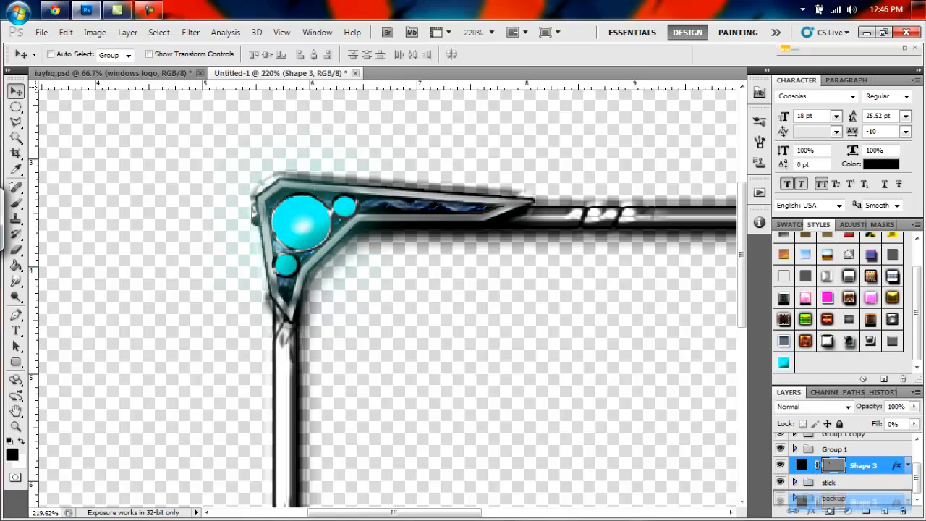
Step: Duplicate the small chrome shape and place the copy farther down the upper-left ornament's outer left edge
key("ctrl+j")
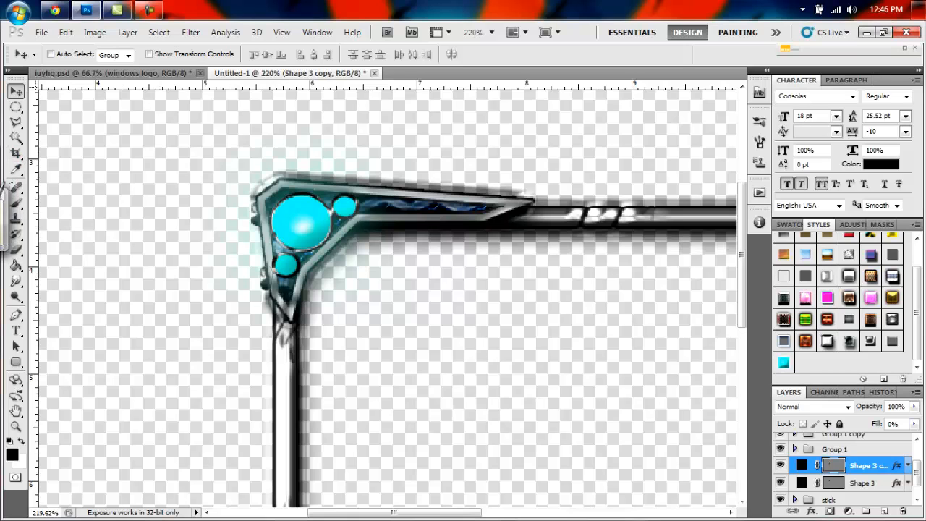
mouse_move(916, 473)
left_mouse_down()
mouse_move(916, 464)
mouse_move(916, 478)
left_mouse_up()
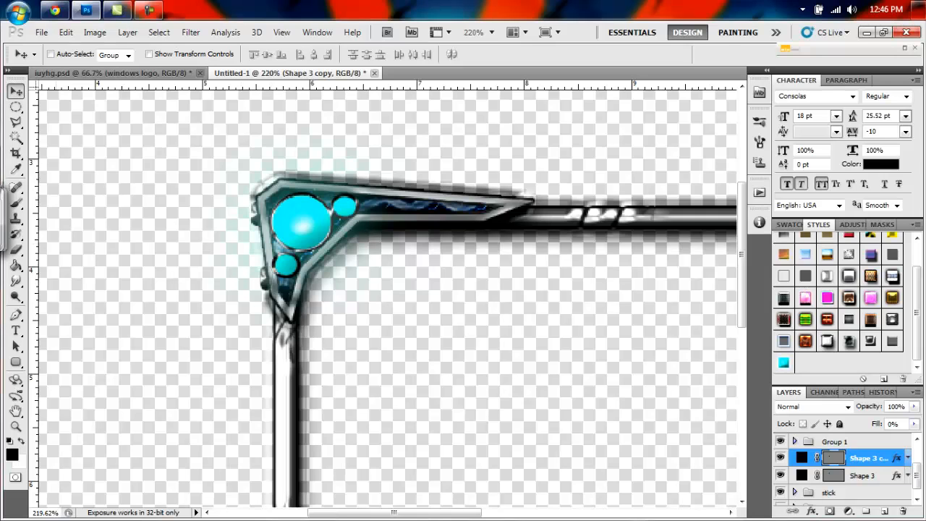
Step: Add a new layer above the chrome shape copy and draw an outward-curving pen path connecting the two small shapes
key("p")
key("b")
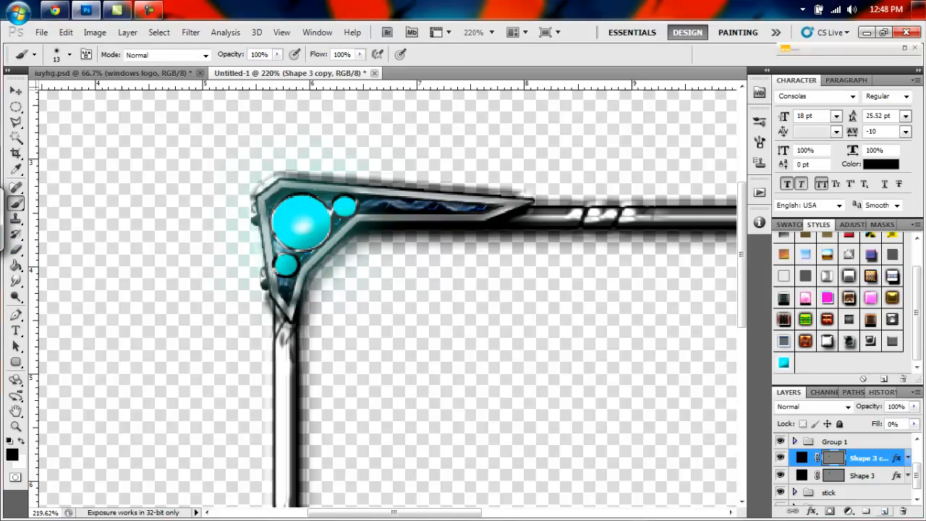
key("ctrl+shift+alt+n")
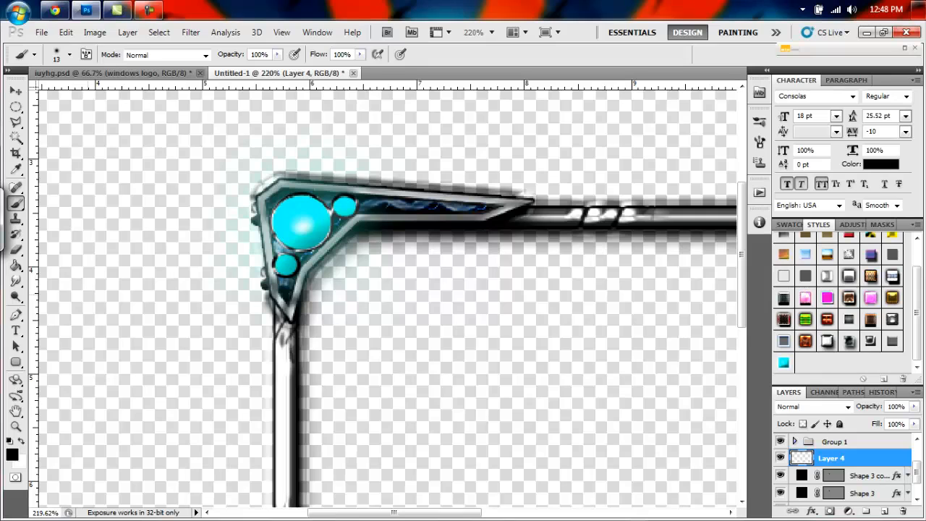
left_click(16, 315)
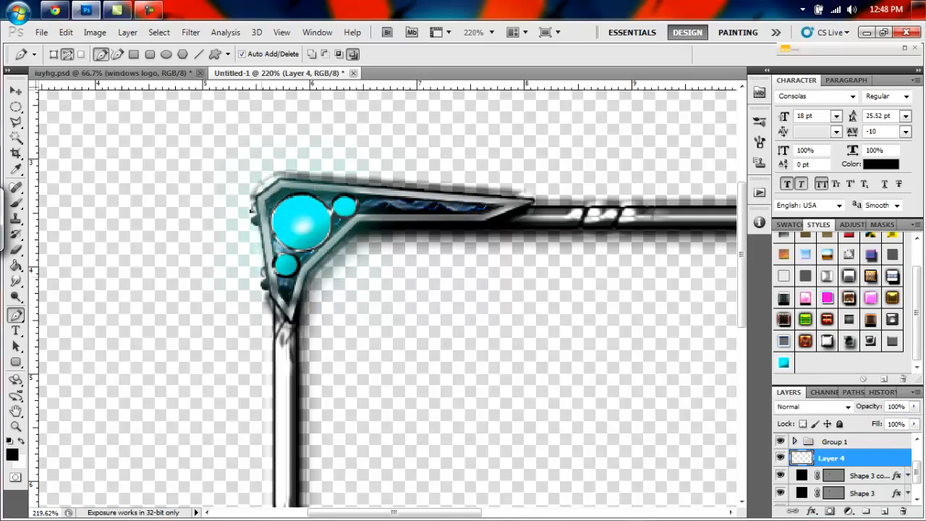
left_click_drag(263, 275, 310, 303)
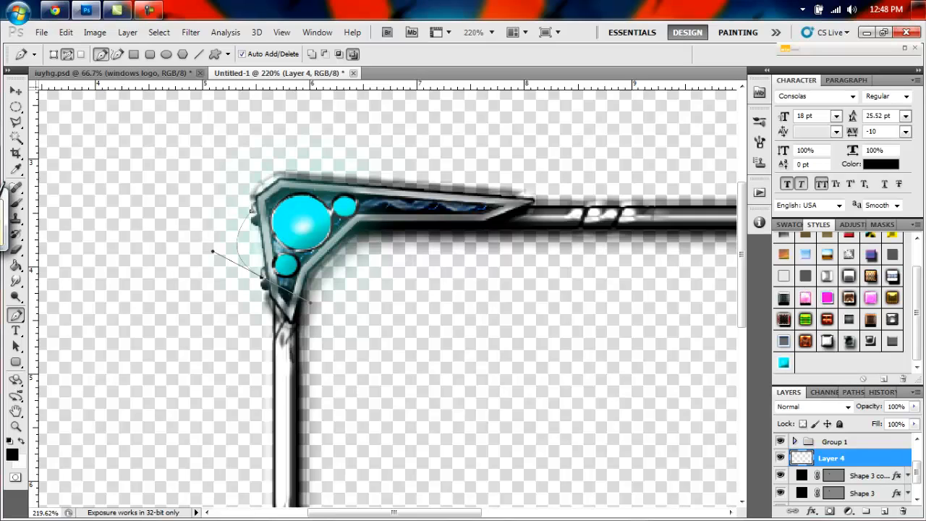
Step: Set the Brush tool to a size of 7 px with 100% hardness
left_click(16, 203)
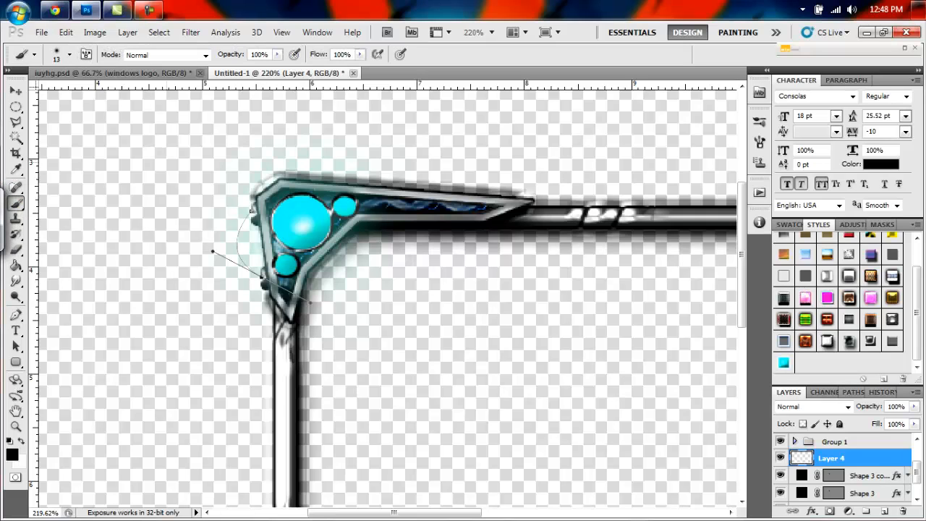
right_click(167, 157)
left_click_drag(178, 210, 308, 210)
left_click_drag(185, 183, 180, 183)
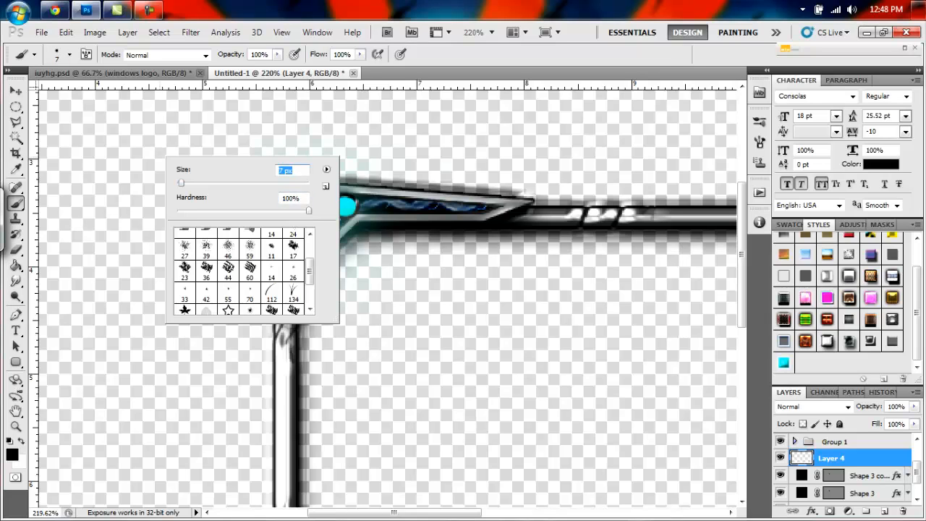
Step: Stroke the curved path on Layer 4 with a 4 px brush without simulated pressure, and delete the path
left_click_drag(180, 183, 179, 183)
key("Return")
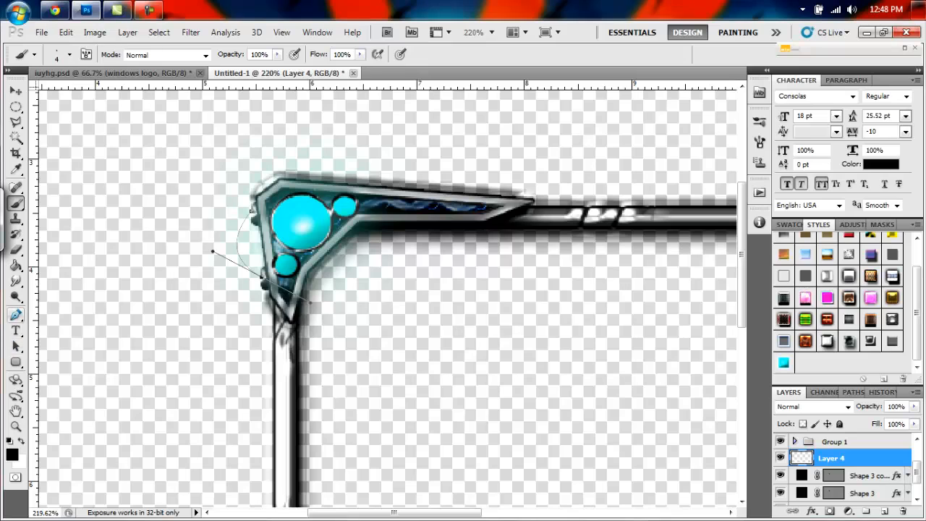
left_click(16, 314)
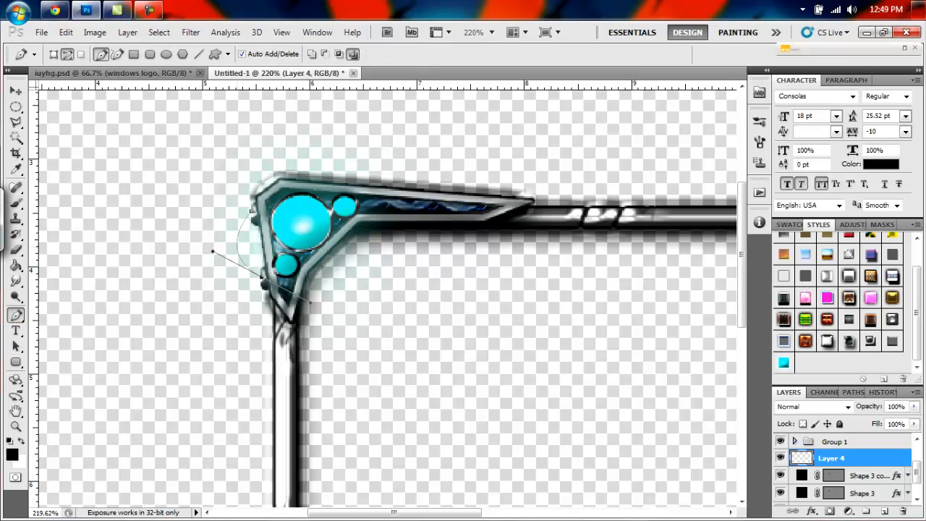
right_click(215, 242)
left_click(282, 361)
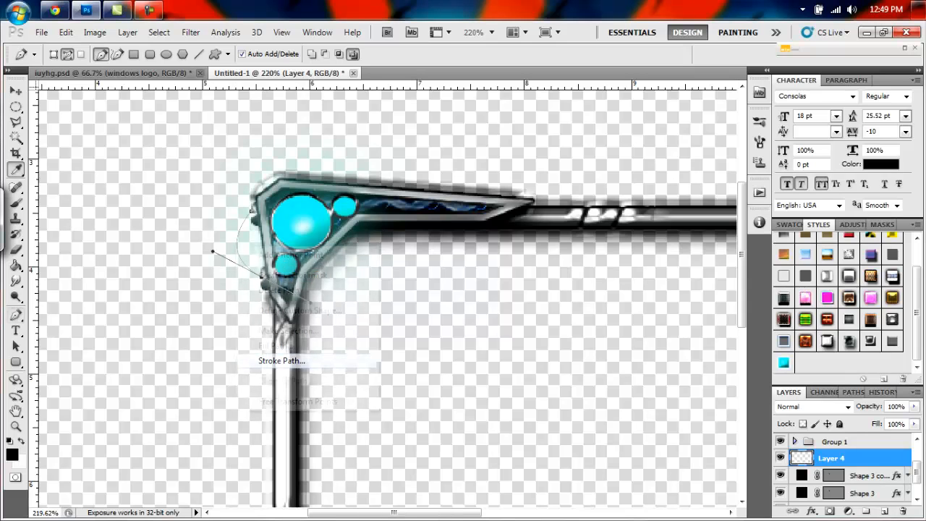
left_click(441, 173)
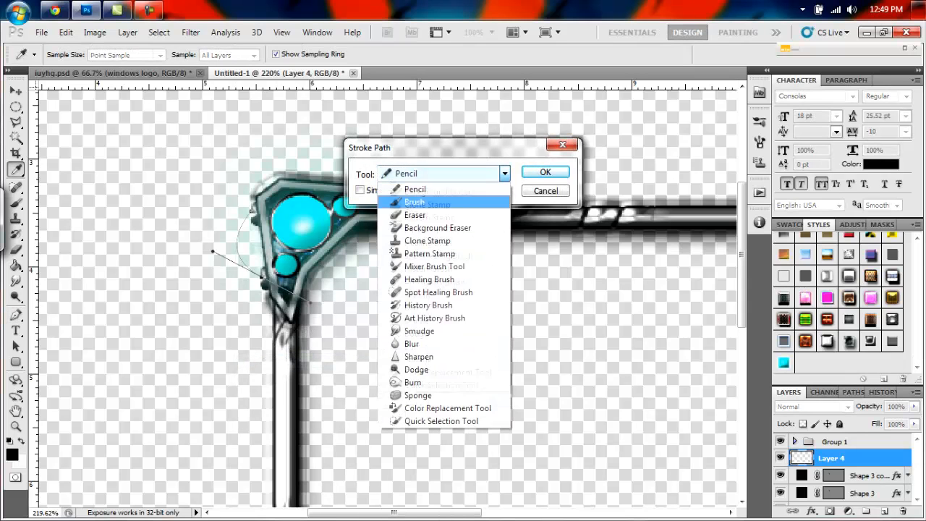
left_click(415, 202)
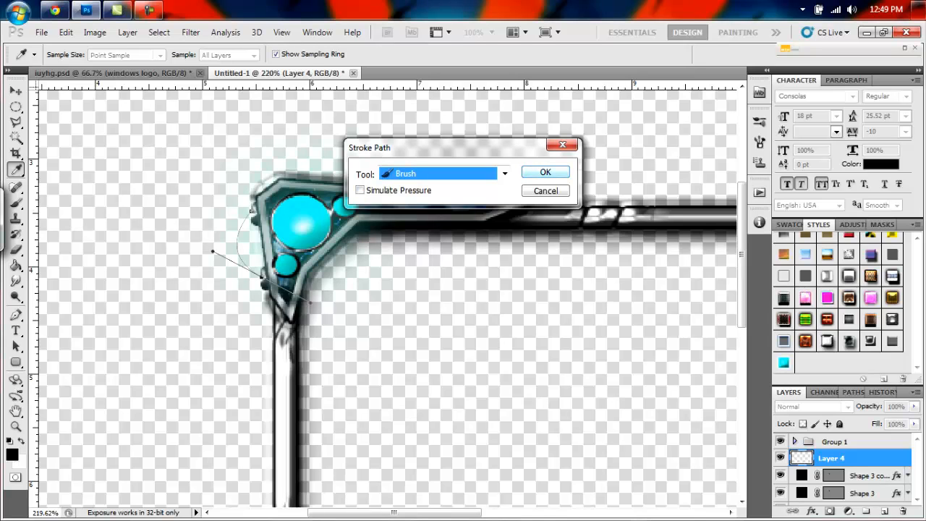
key("Return")
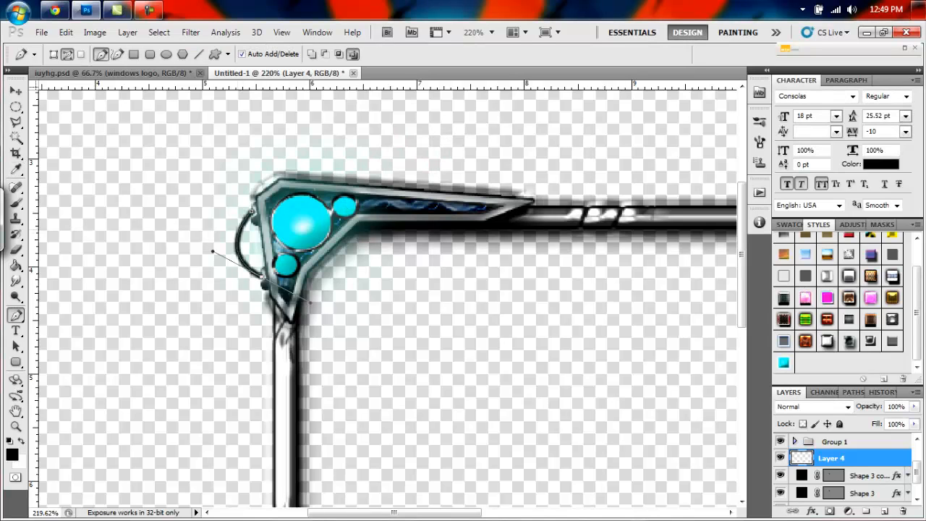
right_click(261, 255)
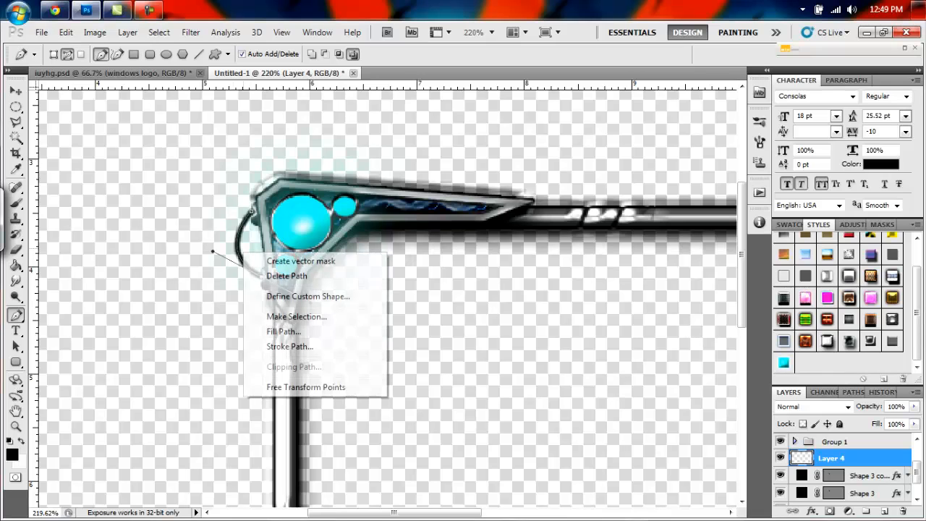
left_click(278, 275)
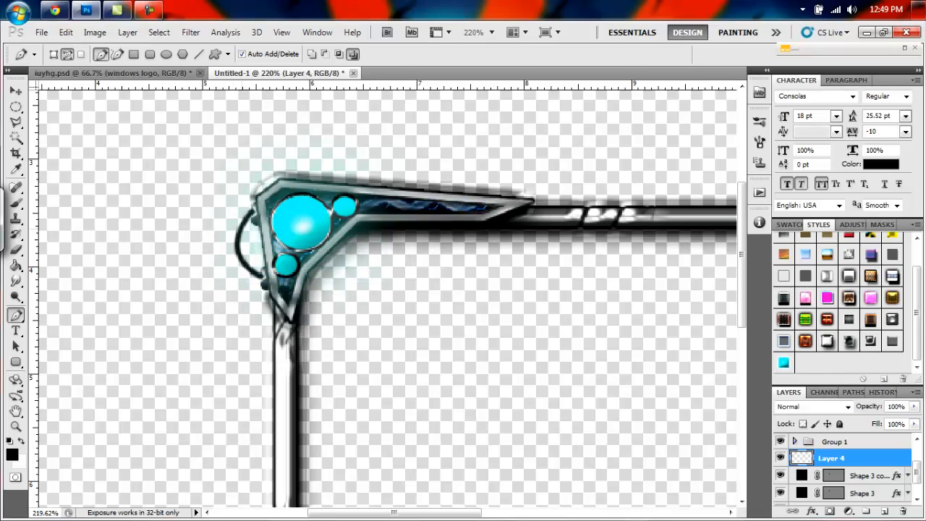
Step: Move Layer 4 directly below Shape 3 and apply the dark metallic preset style with bevel and pattern overlay
left_click_drag(803, 458, 799, 500)
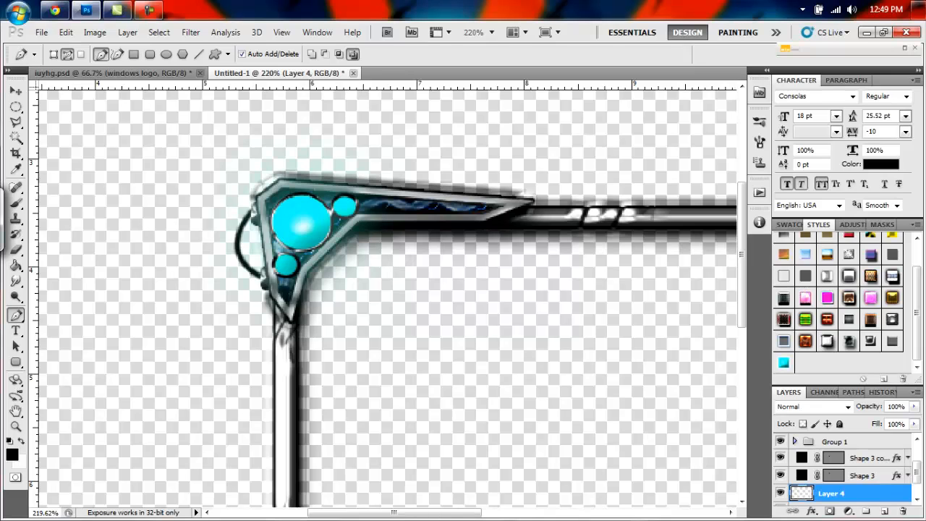
left_click(870, 340)
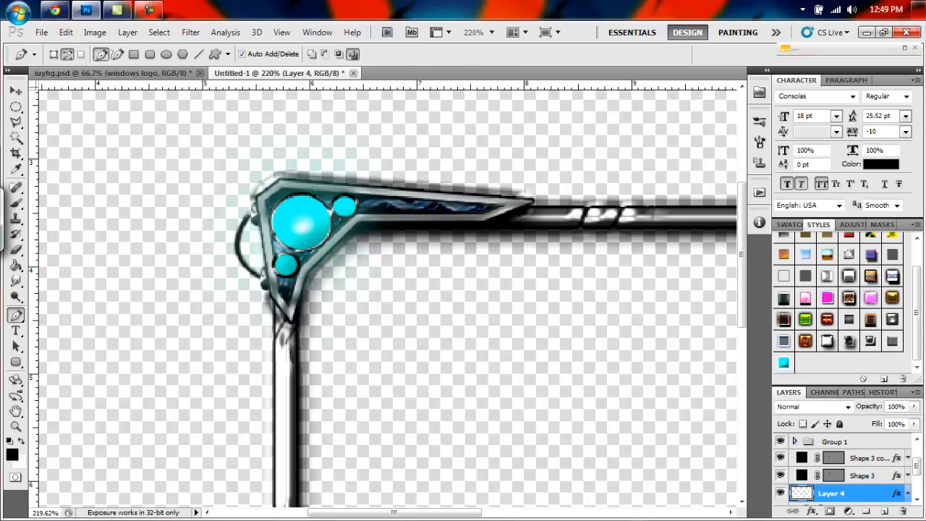
Step: Examine the Bevel and Emboss and Pattern Overlay settings of Layer 4's style, including the chosen pattern
double_click(868, 494)
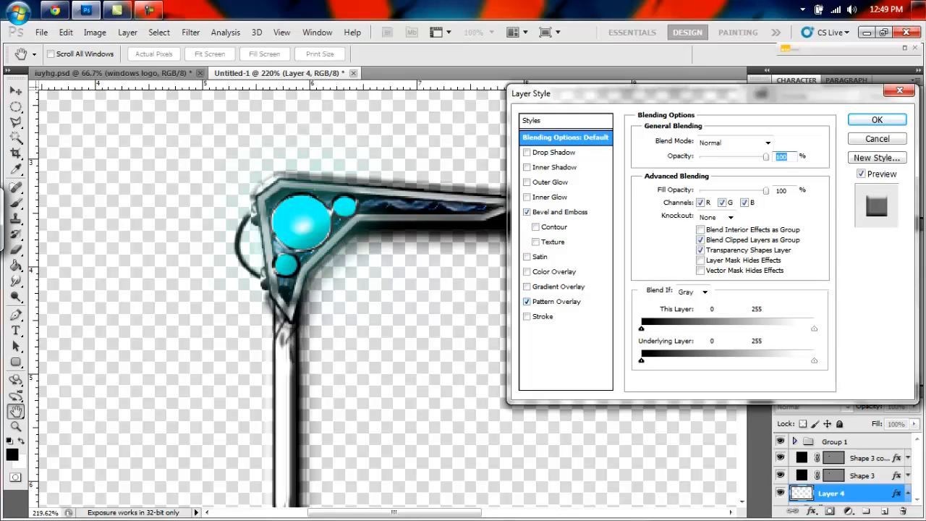
left_click(563, 212)
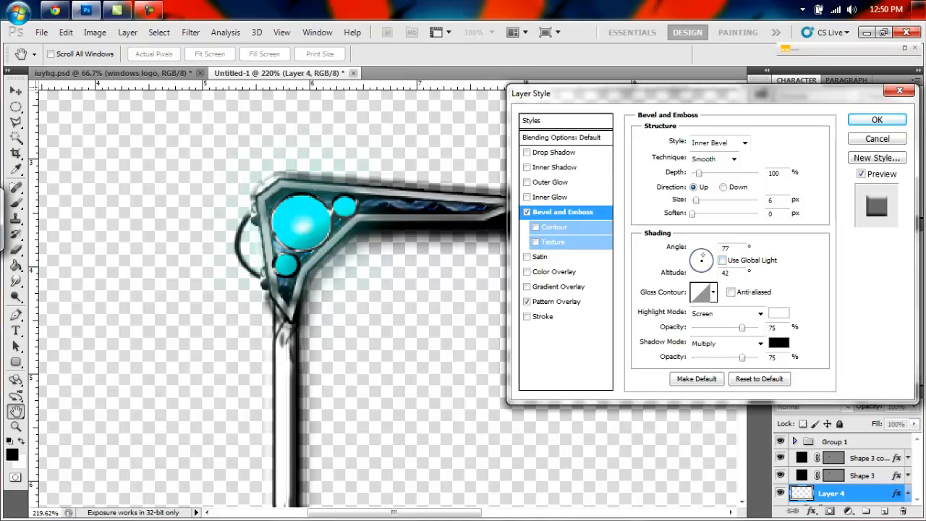
left_click(560, 301)
left_click(729, 186)
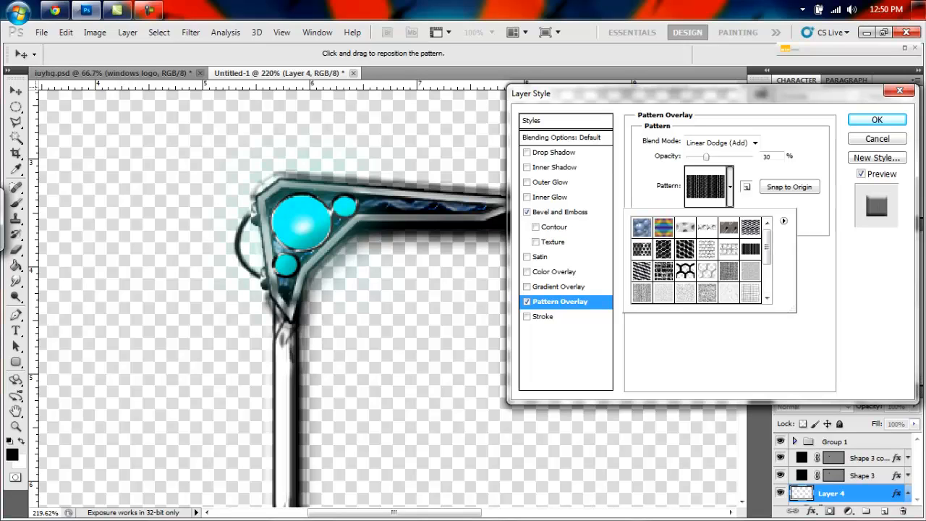
left_click(729, 187)
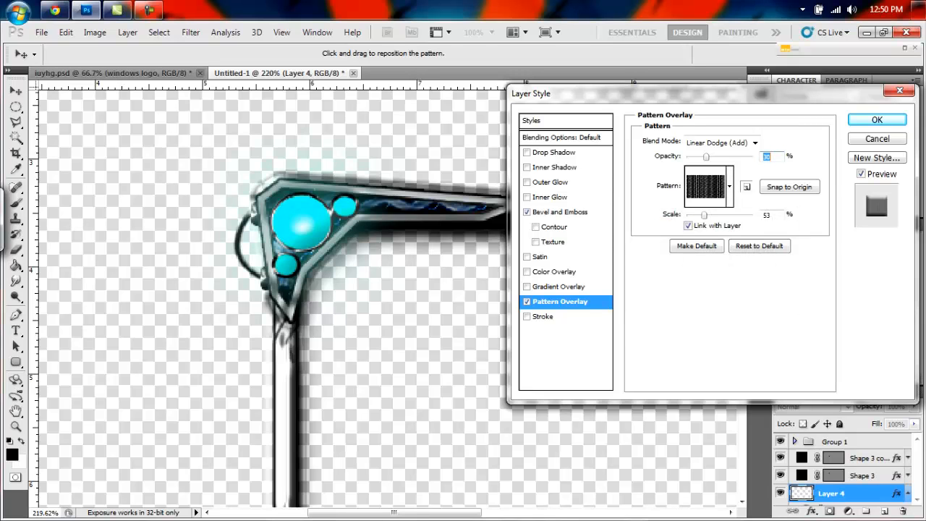
left_click(877, 120)
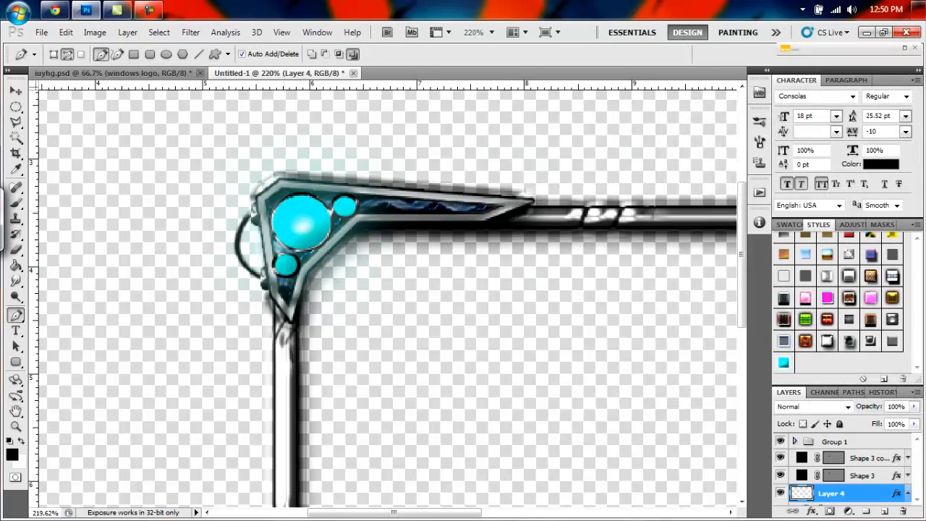
Step: Group Layer 4, Shape 3 and the Shape 3 copy into one group
key("z")
left_click_drag(373, 337, 275, 336)
left_click_drag(376, 303, 405, 303)
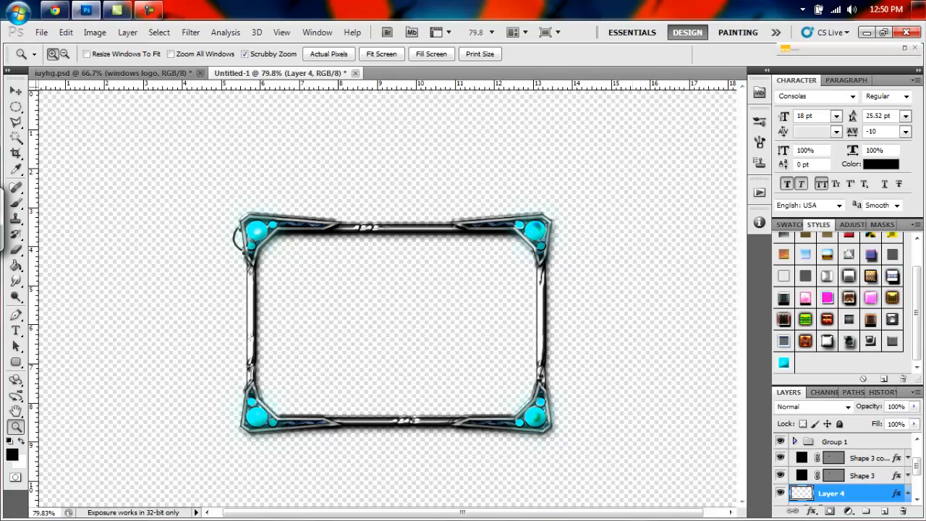
left_click_drag(917, 466, 917, 478)
scroll(854, 470, "up", 2)
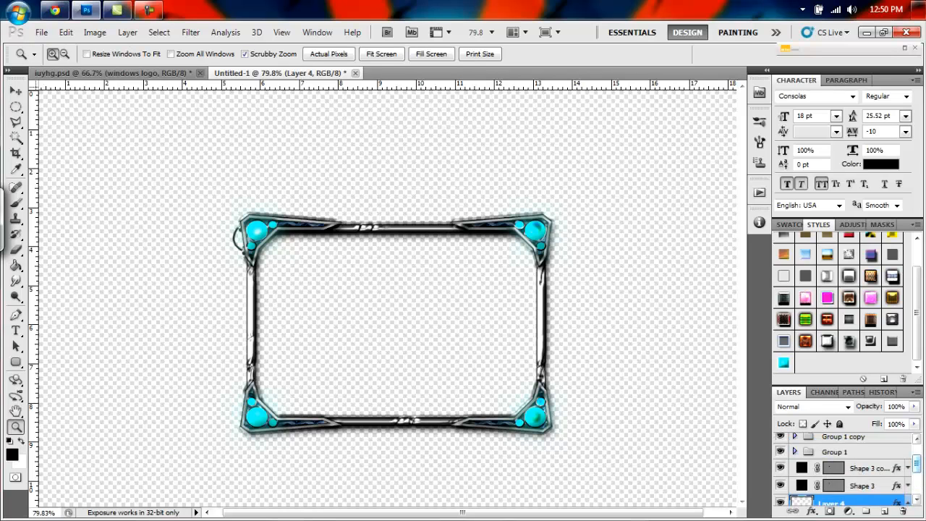
scroll(853, 471, "down", 4)
left_click_drag(916, 481, 916, 479)
left_click(908, 461)
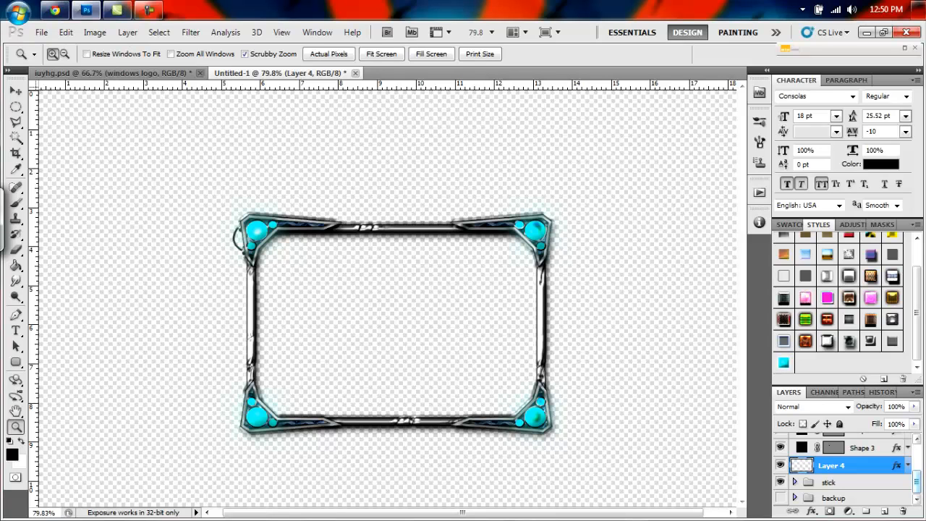
scroll(846, 470, "up", 2)
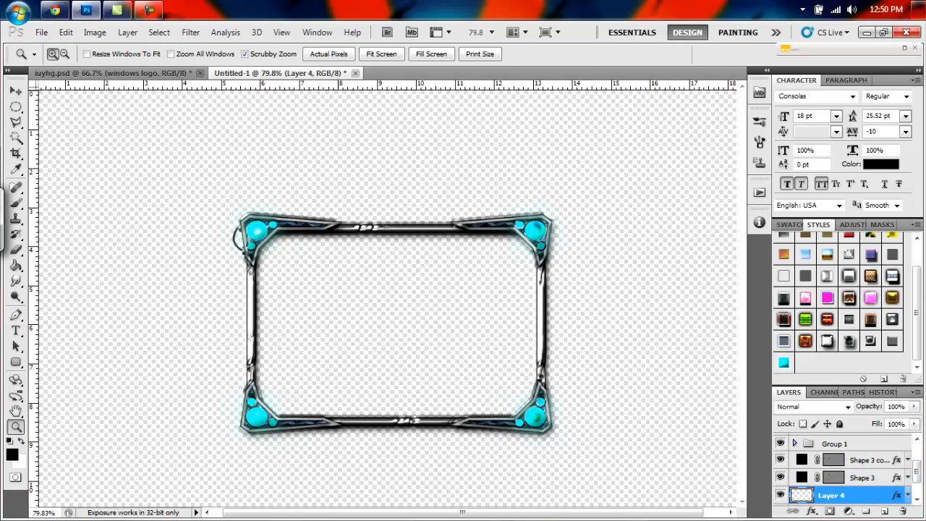
left_click(868, 460, "shift")
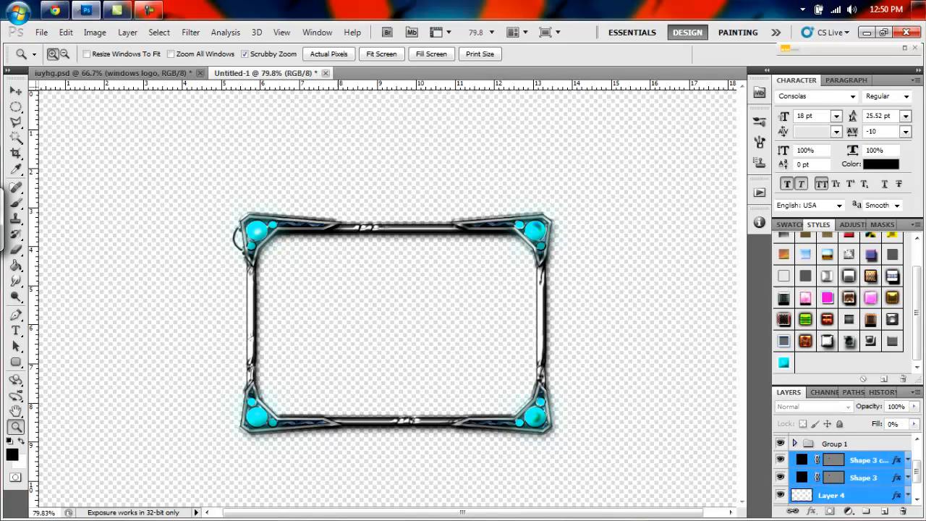
key("ctrl+g")
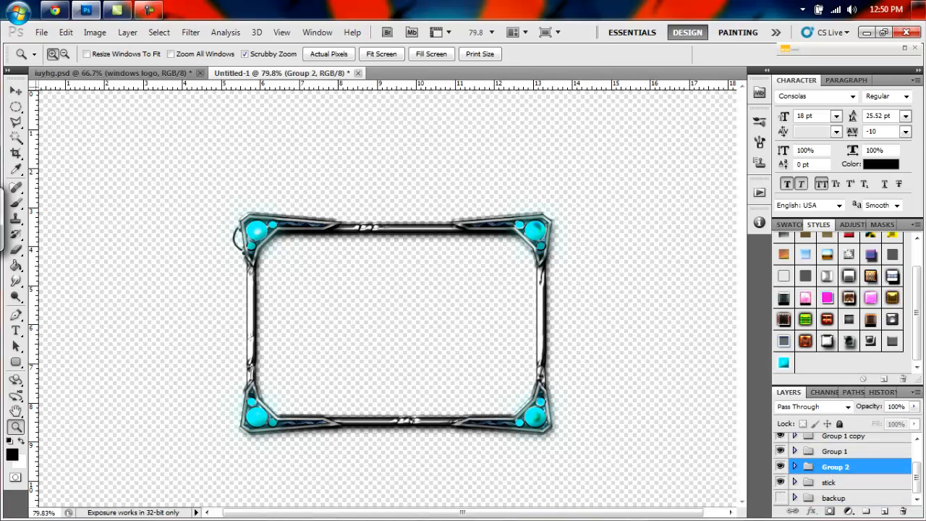
Step: Duplicate the curved handle group, flip the copy horizontally and place it on the upper-right ornament's outer edge
key("ctrl+j")
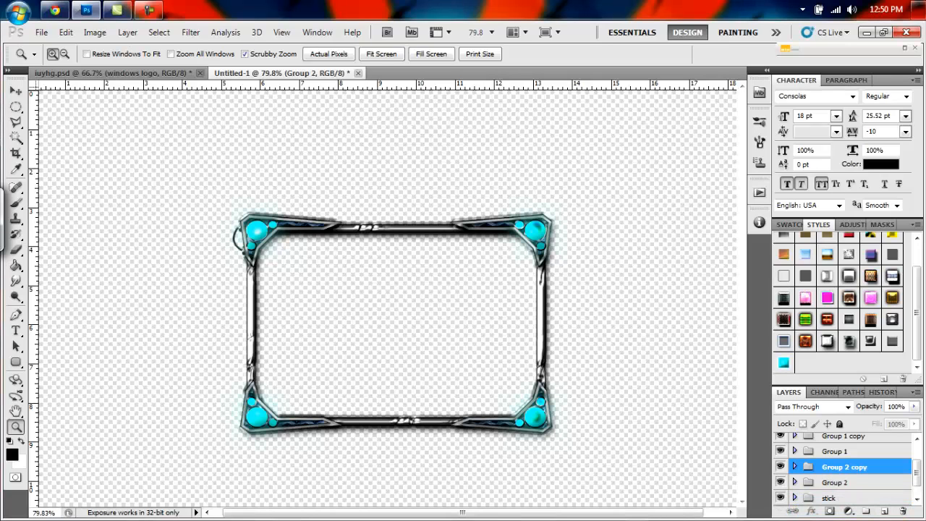
key("ctrl+t")
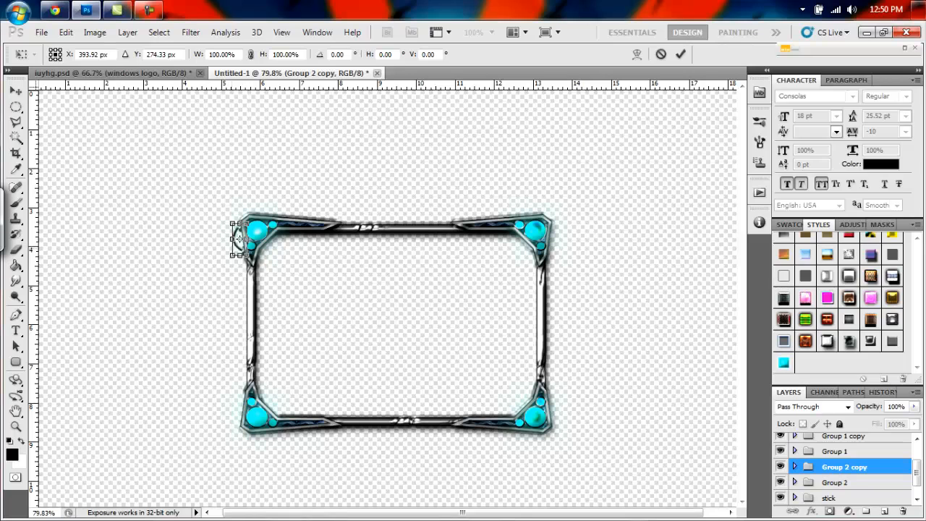
right_click(243, 234)
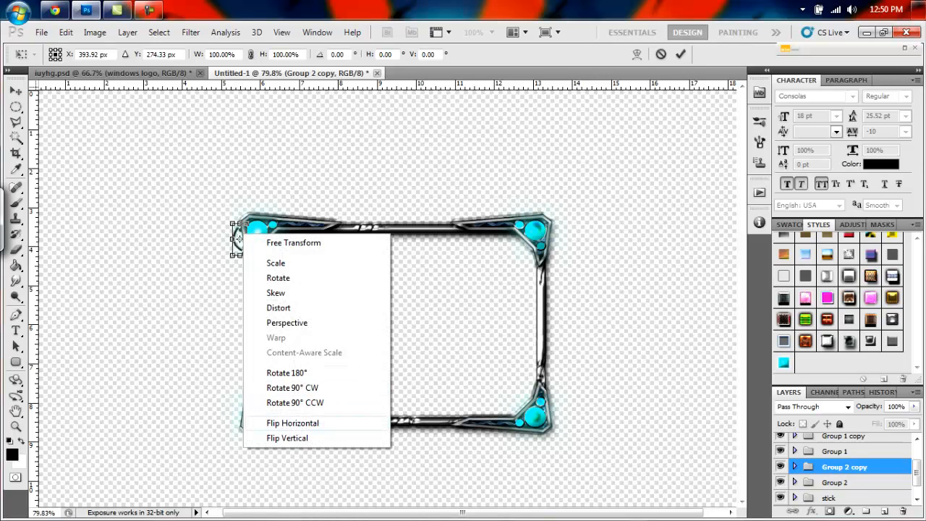
left_click(292, 422)
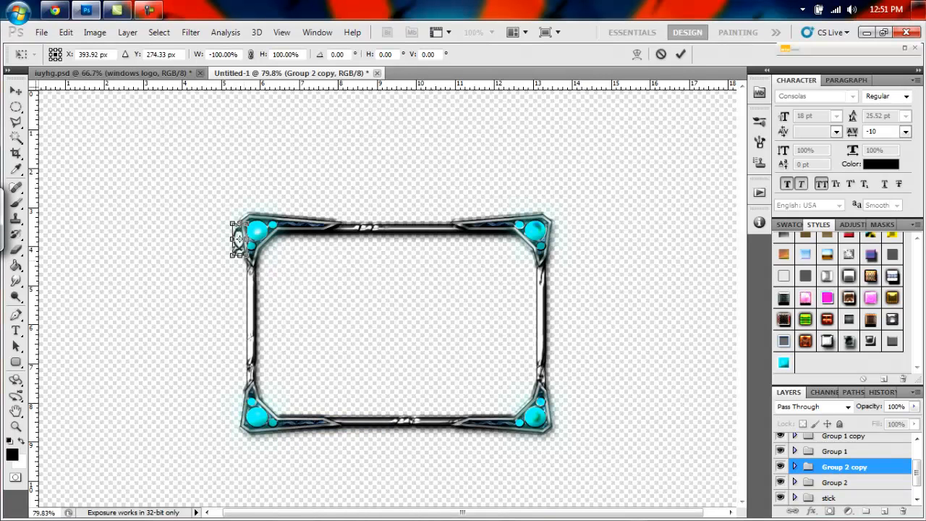
left_click_drag(238, 239, 552, 239)
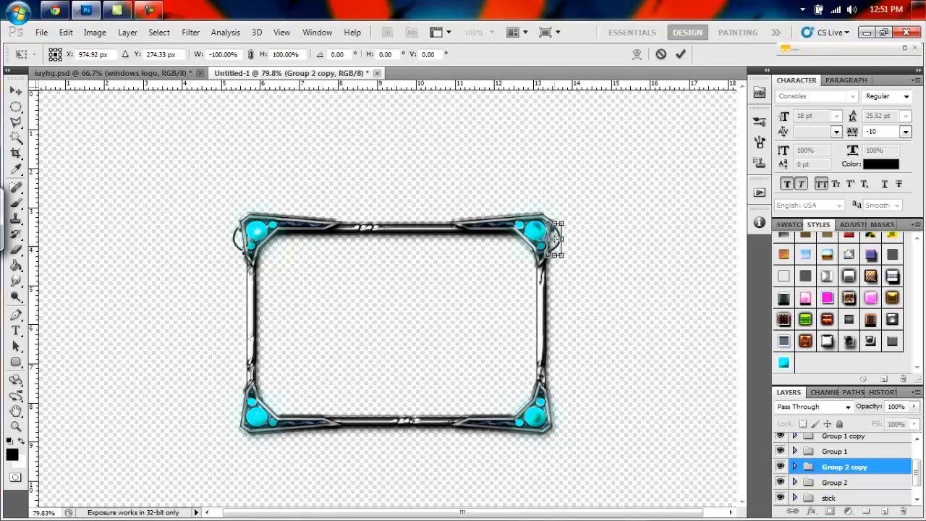
left_click(680, 53)
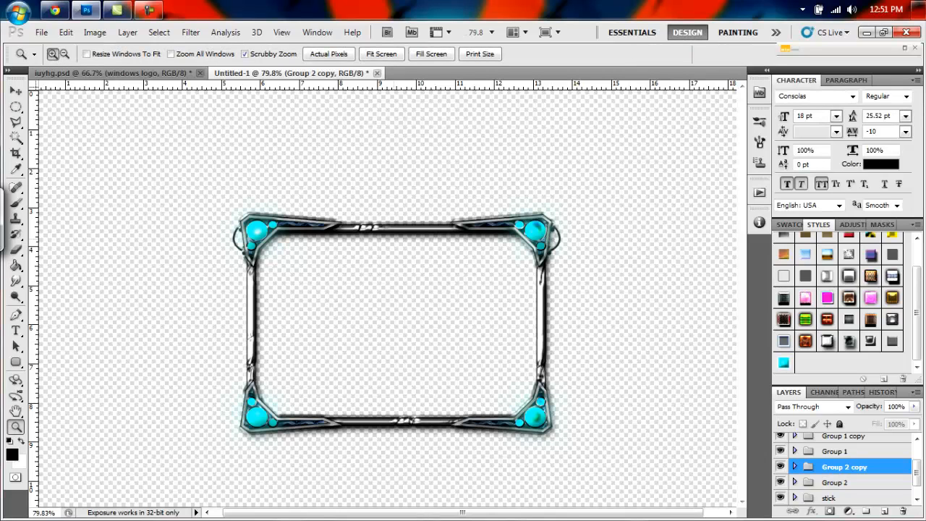
Step: Duplicate the upper-right handle group, flip the copy vertically and place it on the lower-right ornament's outer edge
key("ctrl+j")
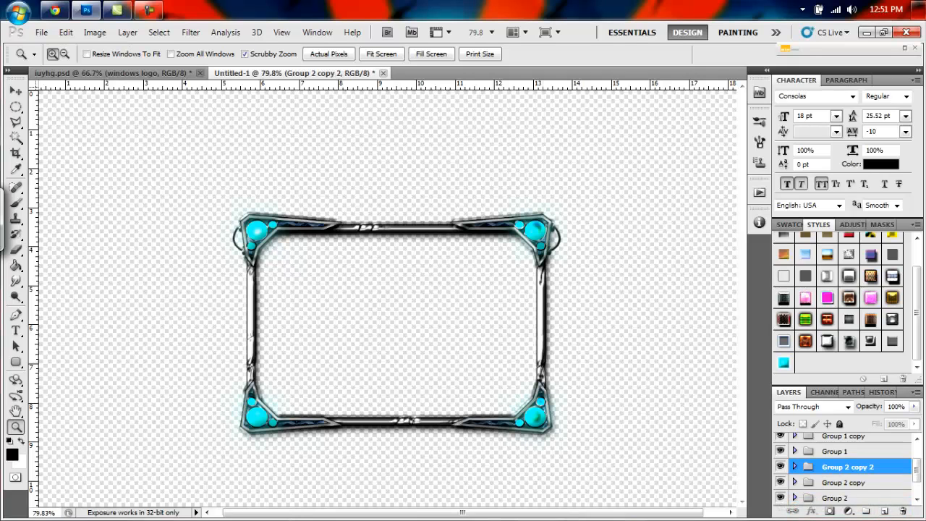
key("ctrl+t")
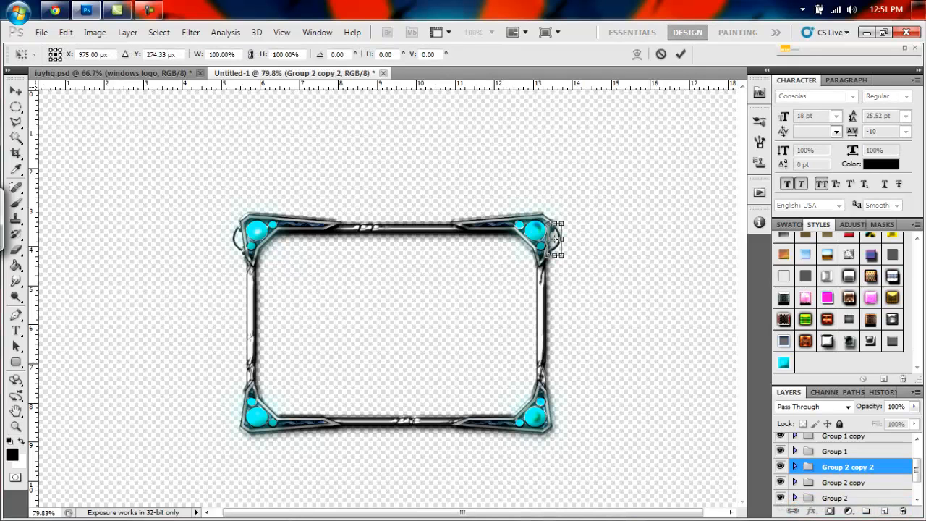
right_click(554, 251)
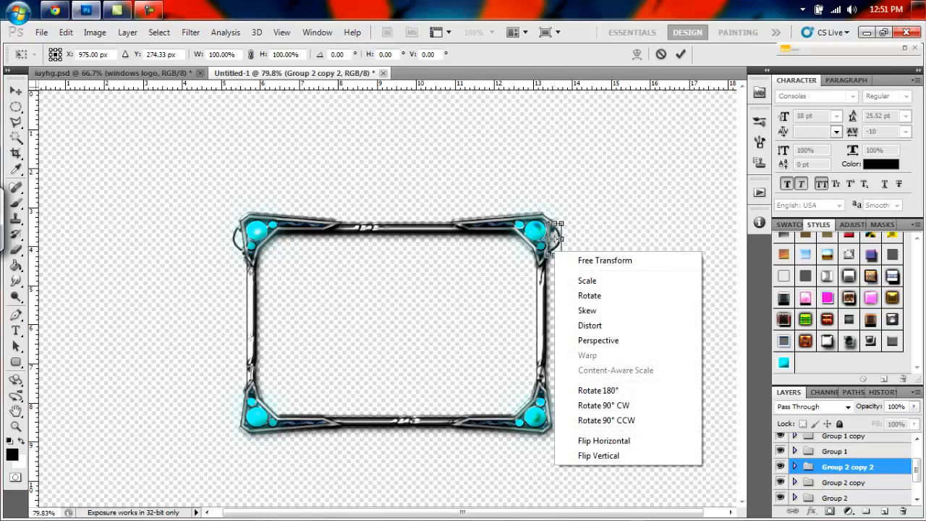
left_click(598, 454)
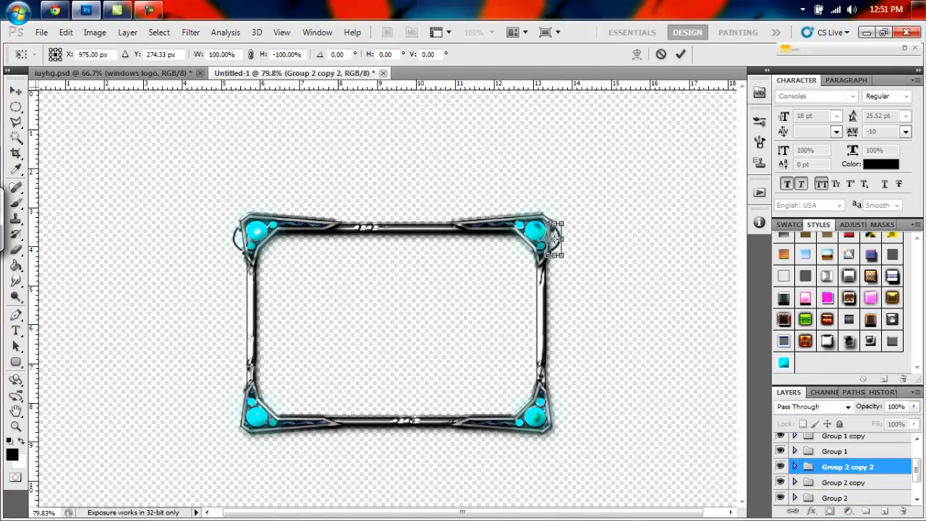
left_click_drag(555, 247, 554, 413)
key("Return")
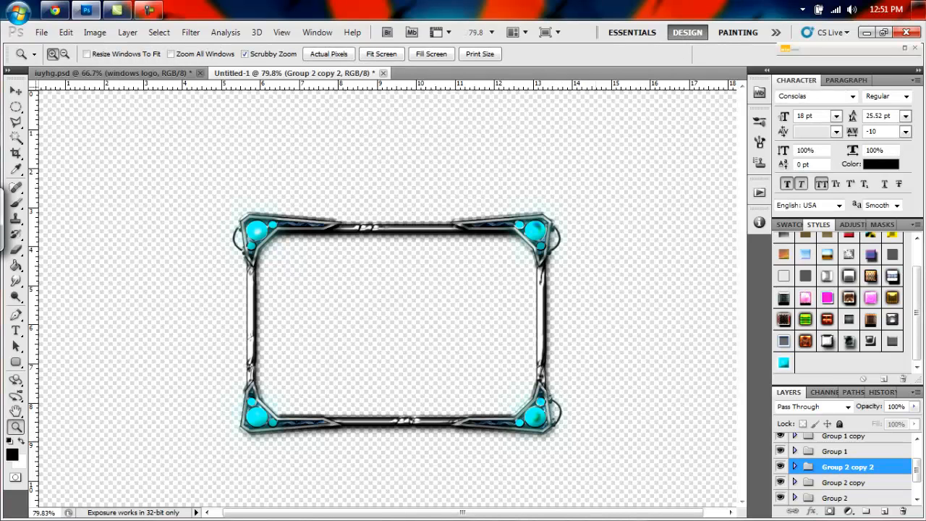
Step: Duplicate the lower-right handle group, flip the copy horizontally and place it on the lower-left ornament's outer edge
left_click_drag(857, 467, 884, 511)
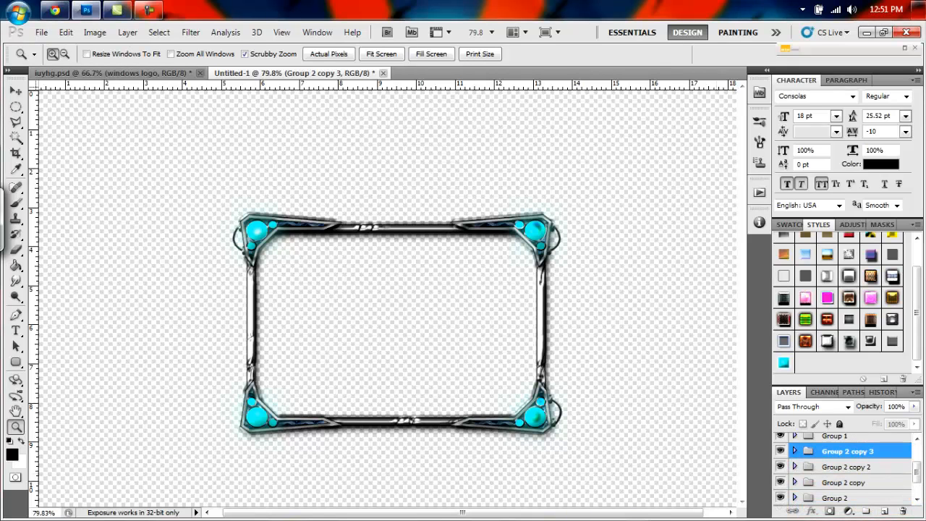
key("ctrl+t")
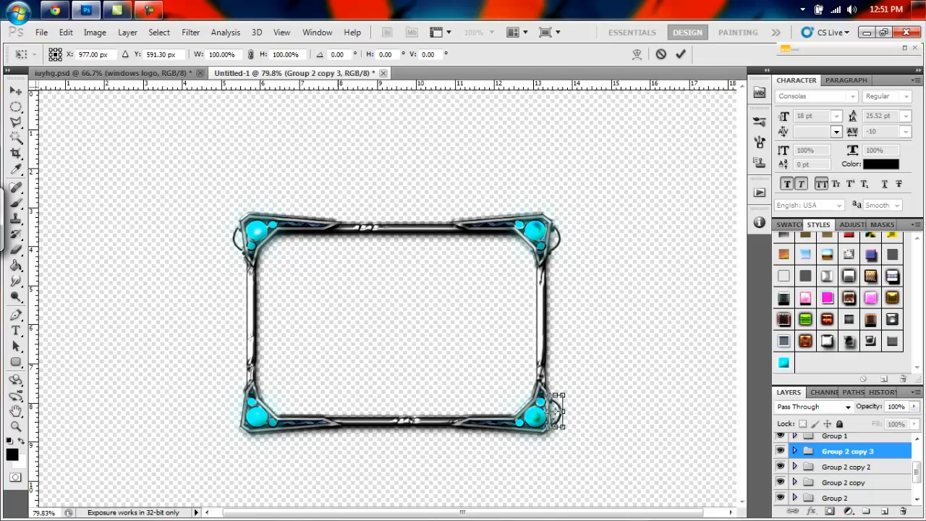
right_click(555, 414)
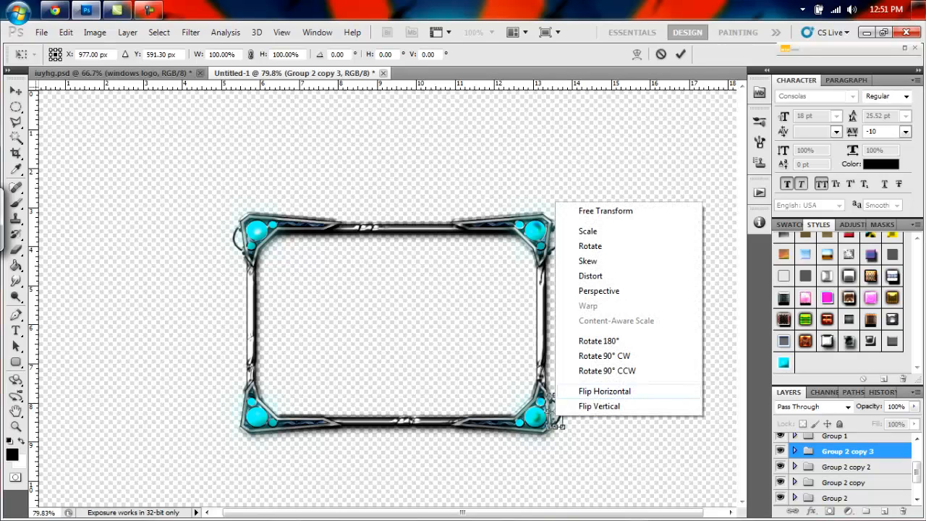
left_click(558, 391)
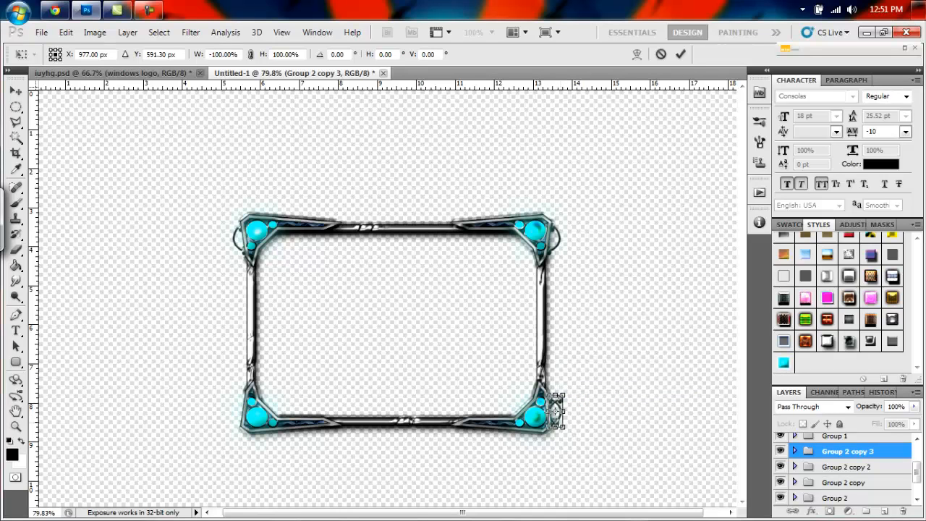
left_click_drag(555, 410, 236, 411)
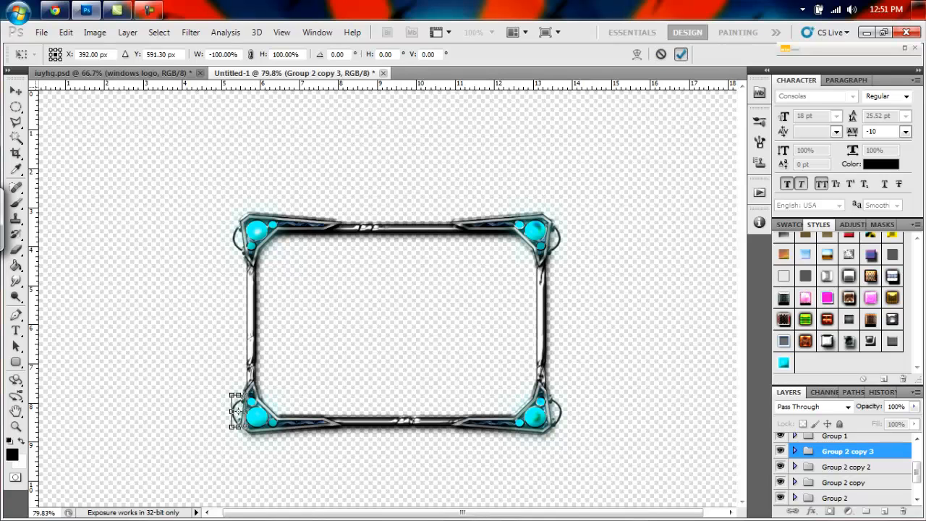
left_click(680, 54)
key("z")
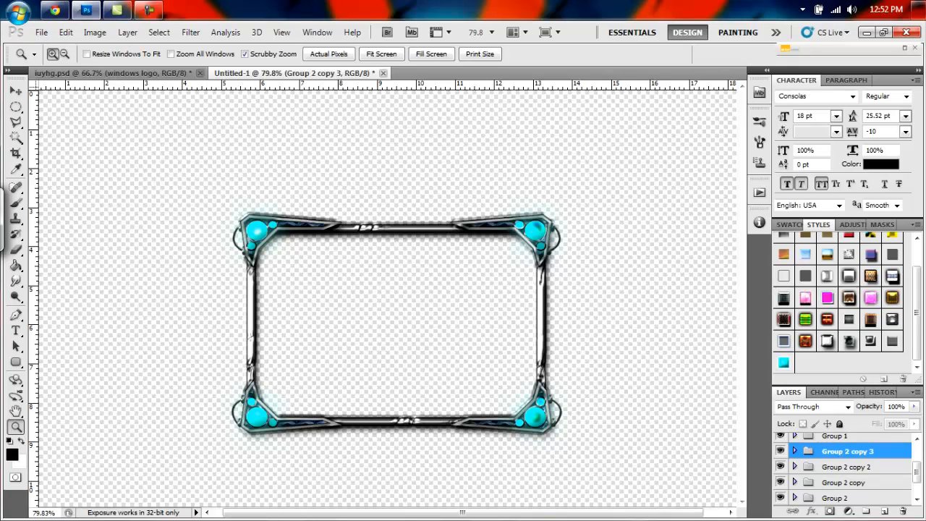
Step: Place the dark wood image 81 directly above the hidden backup group, behind the frame
left_click_drag(916, 472, 916, 483)
left_click(835, 498)
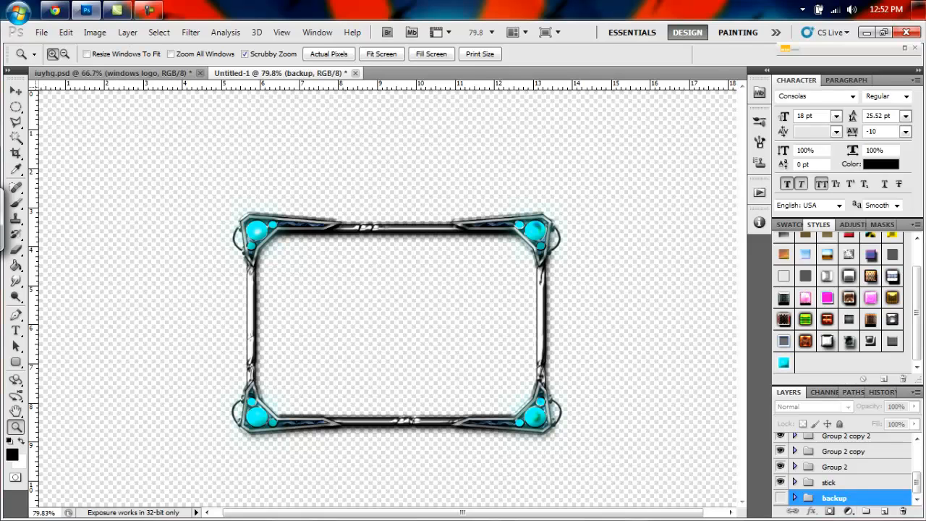
left_click(41, 33)
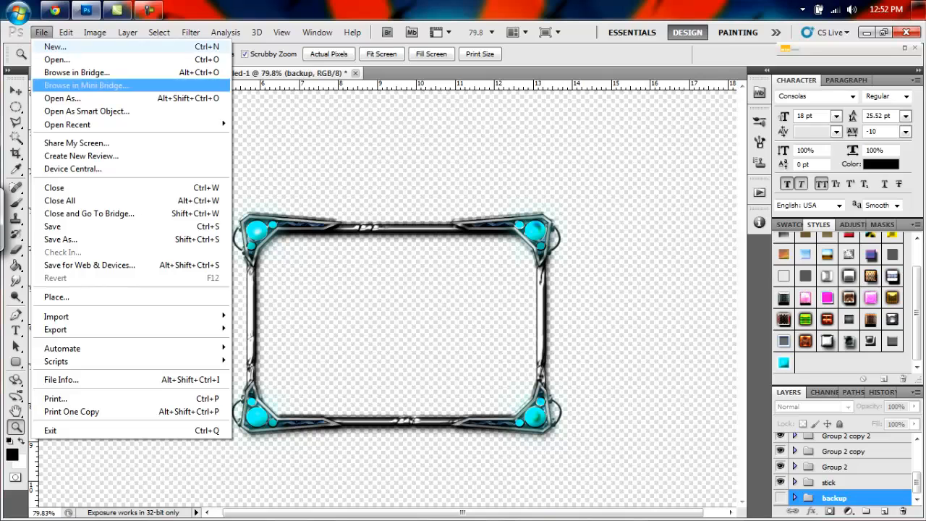
left_click(57, 296)
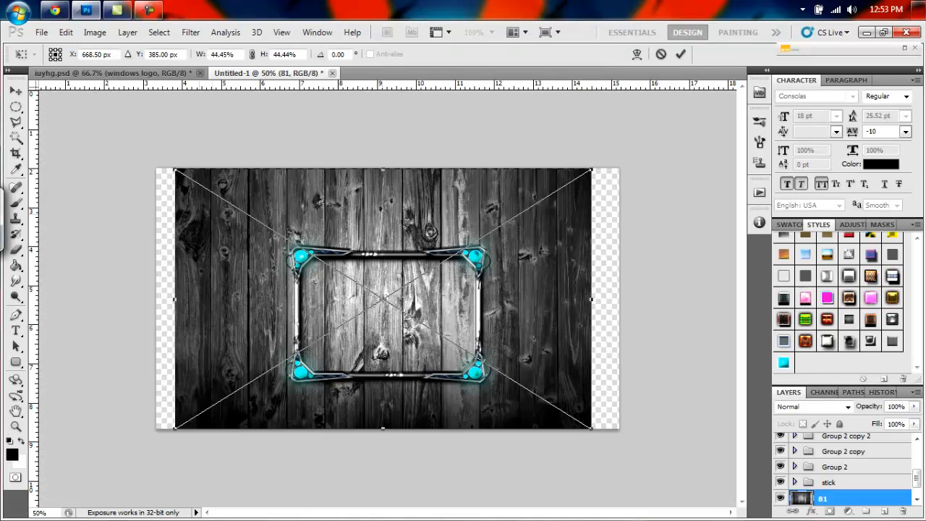
Step: Align the wood image with the canvas's left and top edges and stretch it to 49.41% width to cover the canvas
left_click_drag(382, 299, 365, 293)
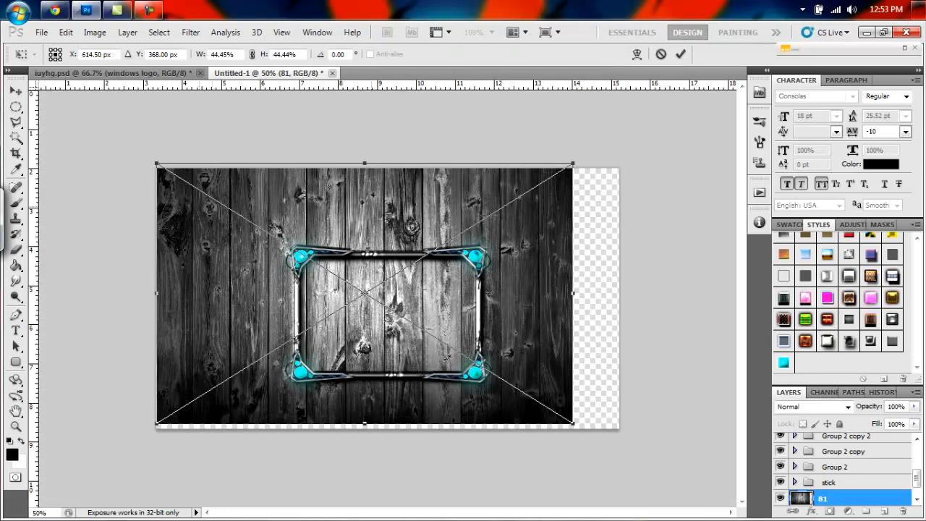
key("Down")
key("Down")
key("Down")
key("Down")
key("Down")
key("Down")
key("Down")
key("Down")
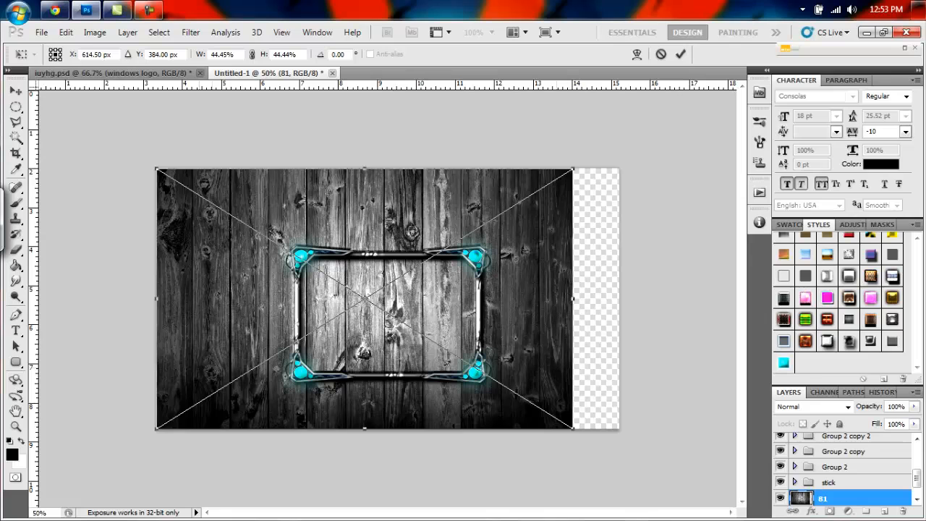
left_click_drag(573, 299, 620, 298)
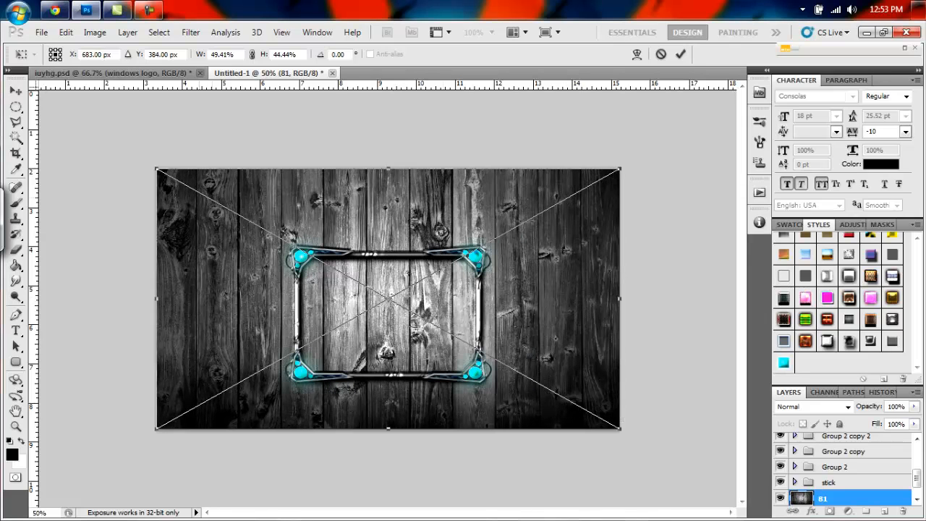
key("Return")
key("z")
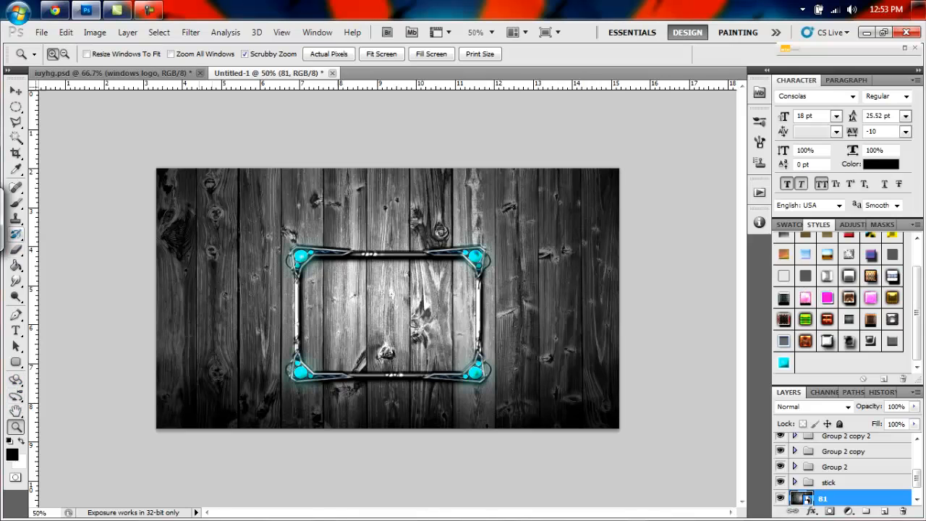
Step: Add a new layer above the wood image and open the presets of the Brush tool
left_click(16, 202)
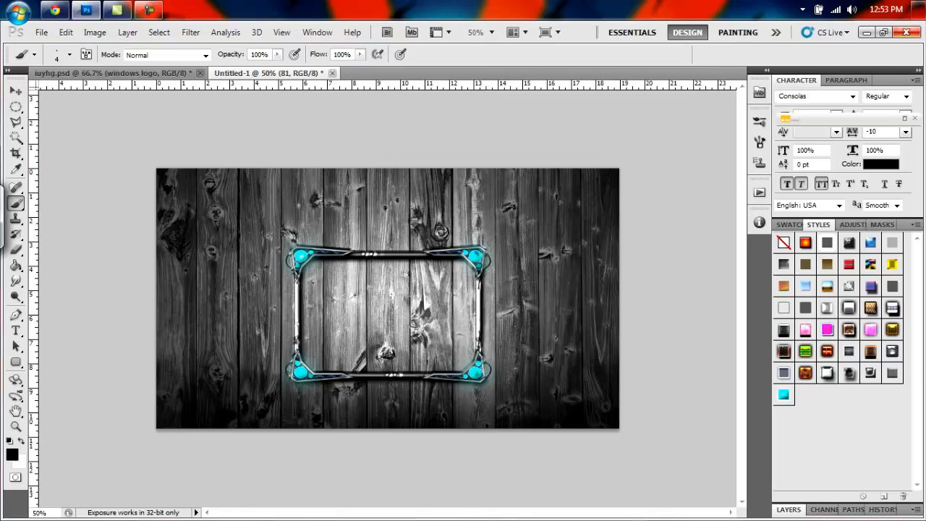
left_click(792, 509)
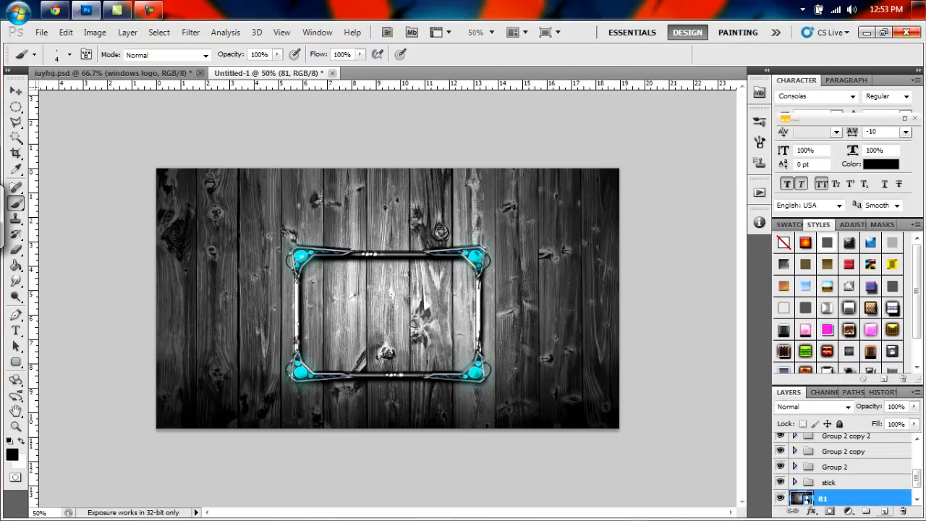
left_click(884, 510)
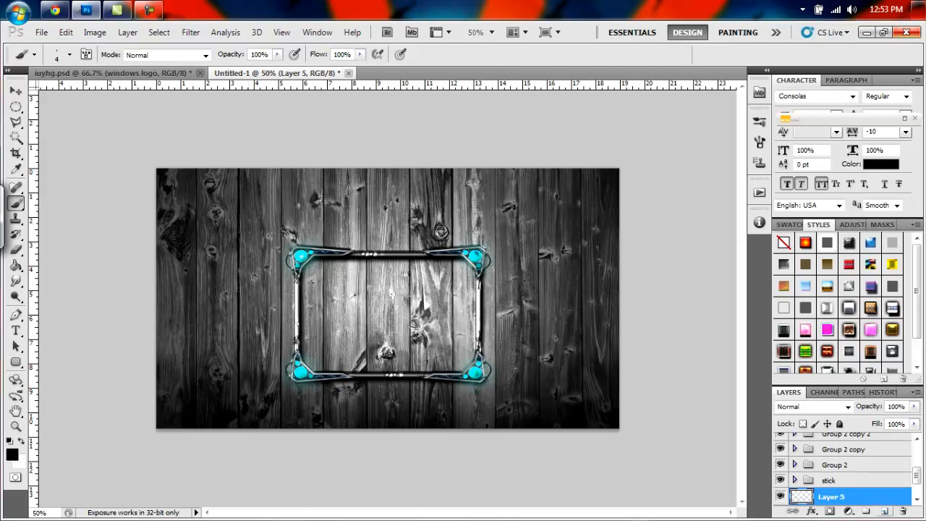
right_click(239, 222)
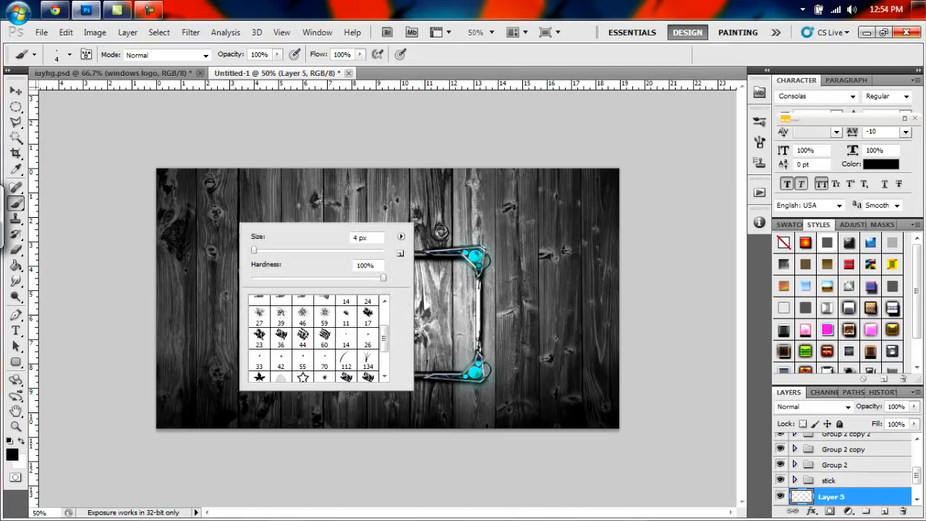
left_click(400, 237)
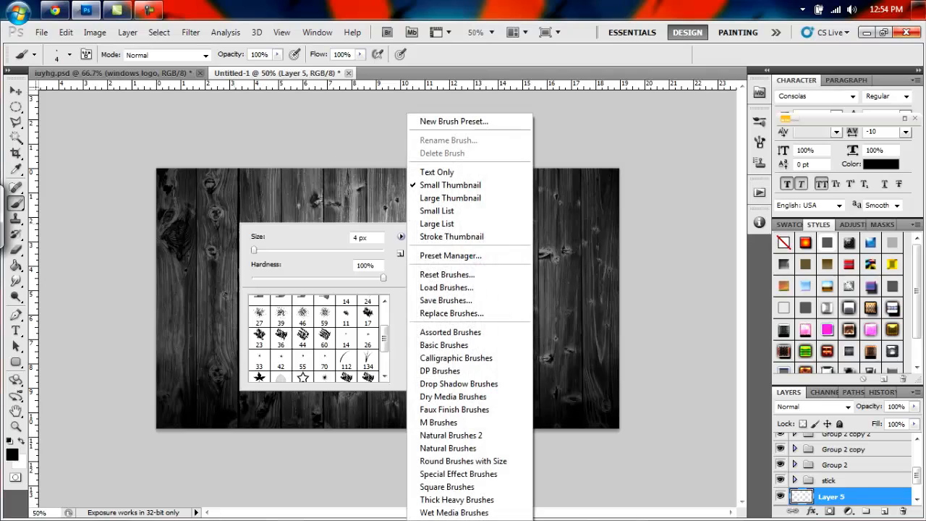
left_click(446, 287)
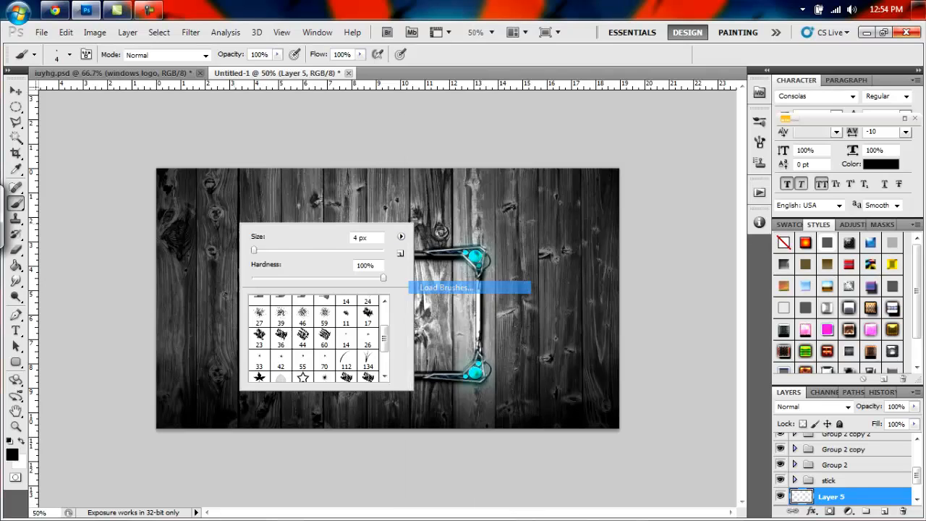
scroll(510, 248, "down", 3)
scroll(499, 246, "down", 6)
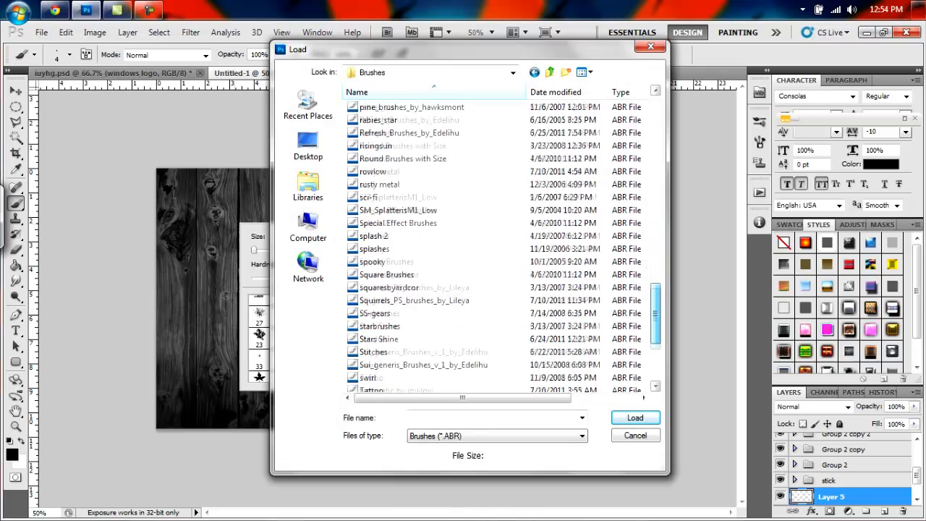
left_click_drag(655, 349, 656, 297)
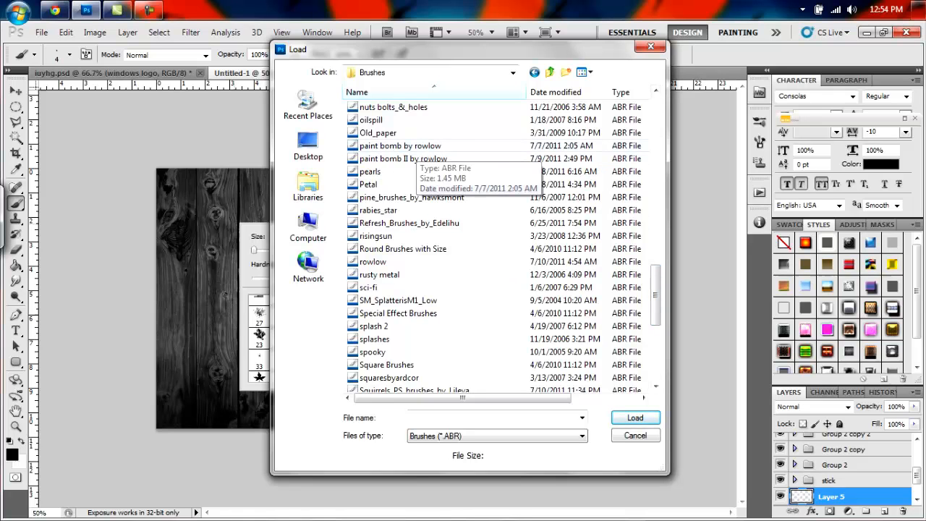
left_click(635, 435)
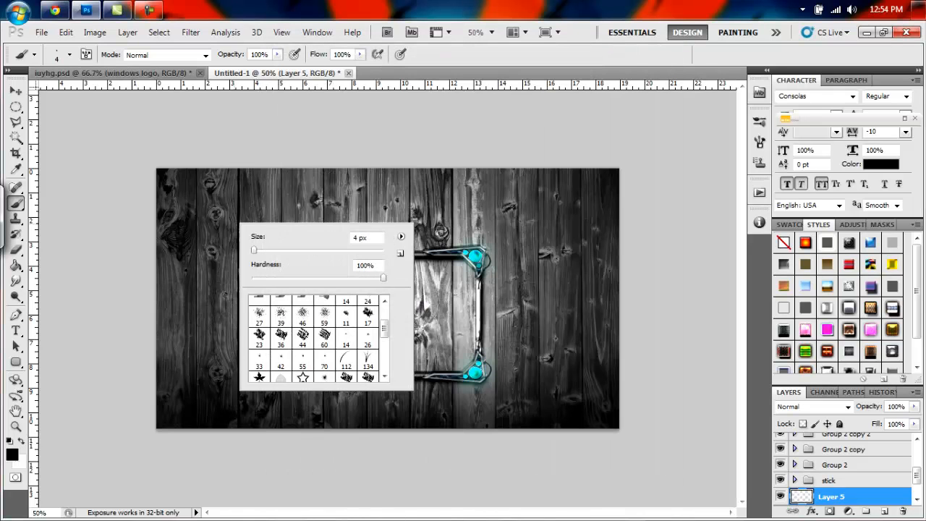
Step: Stamp black splatters on Layer 5 with the 832 px brush at the frame's upper-right corner and the 864 px brush over its top edge
left_click_drag(384, 328, 384, 361)
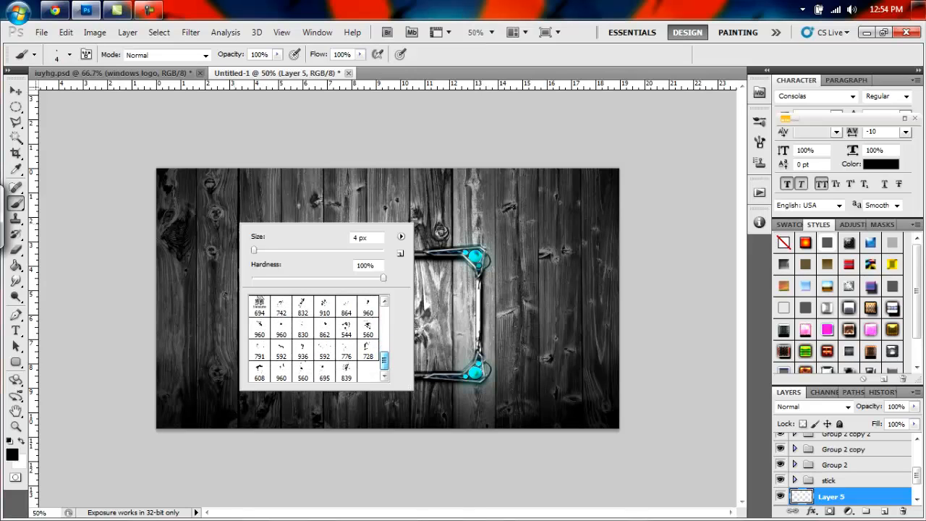
left_click(302, 306)
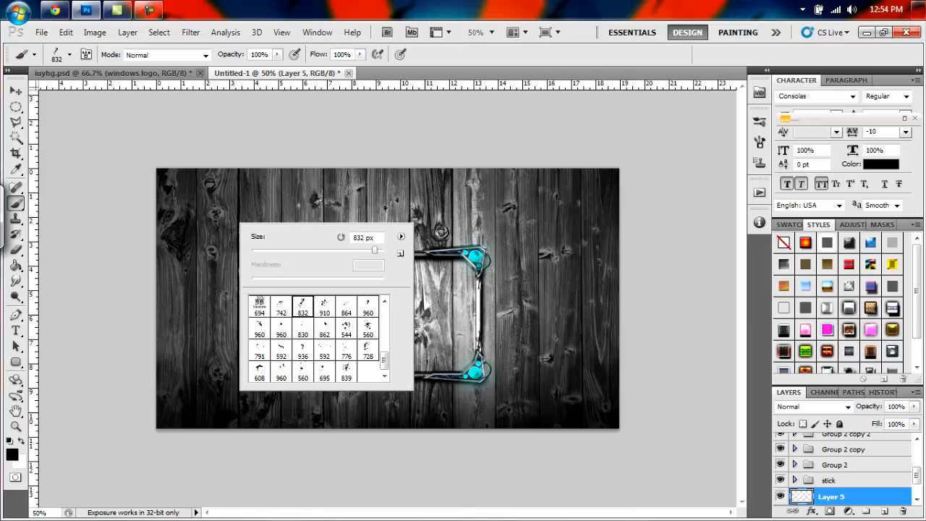
left_click(483, 315)
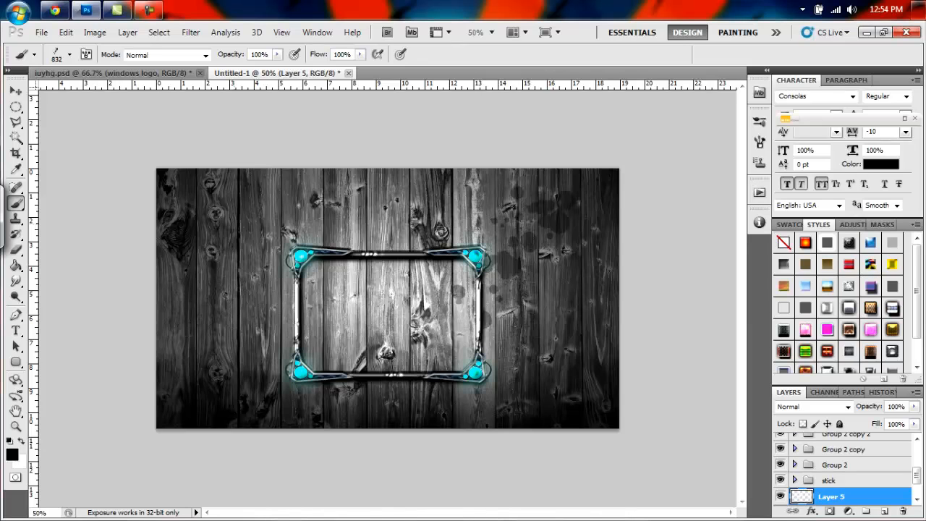
right_click(405, 296)
left_click(511, 380)
key("Return")
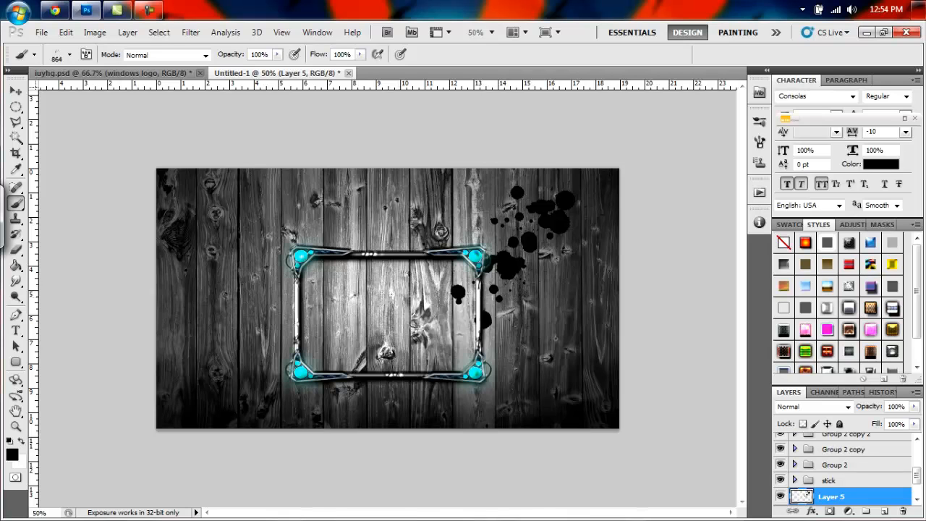
left_click(402, 233)
Step: Stamp black splatters with the 936 px brush on the frame's left side and the 728 px brush further out on the wood
right_click(438, 324)
left_click(501, 451)
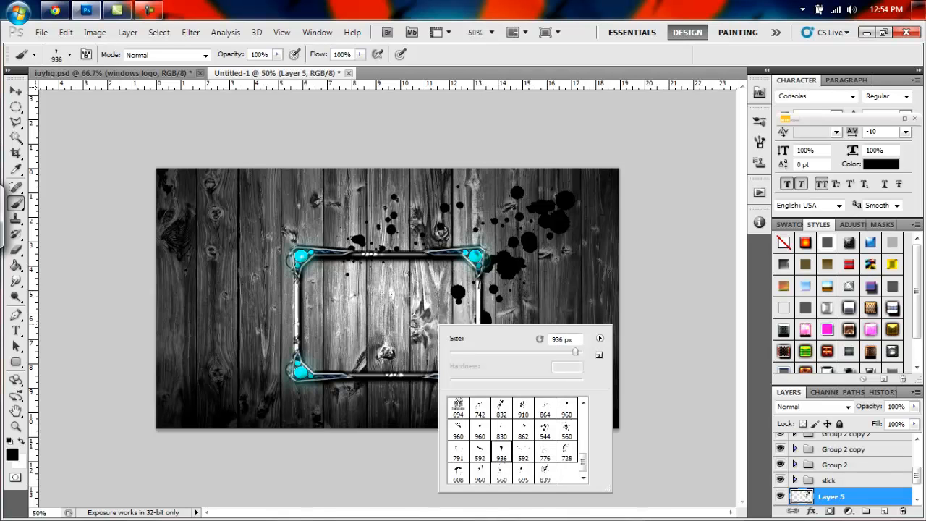
key("Return")
left_click(282, 318)
right_click(487, 345)
left_click(615, 472)
left_click(230, 254)
Step: Stamp black splatters with the 839 px brush outside the frame's lower-right corner and the 910 px brush inside the frame
right_click(481, 348)
left_click(586, 496)
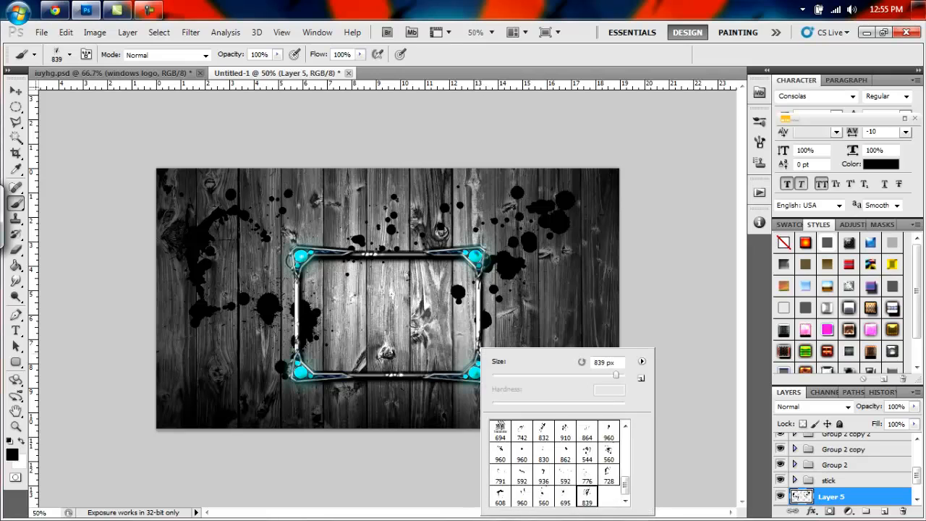
left_click(532, 343)
right_click(443, 349)
left_click(528, 432)
left_click(377, 329)
Step: Stamp black splatters with the 608 px brush beside the frame's lower-left corner and the 960 px brush above its upper-left part
right_click(346, 348)
left_click(364, 495)
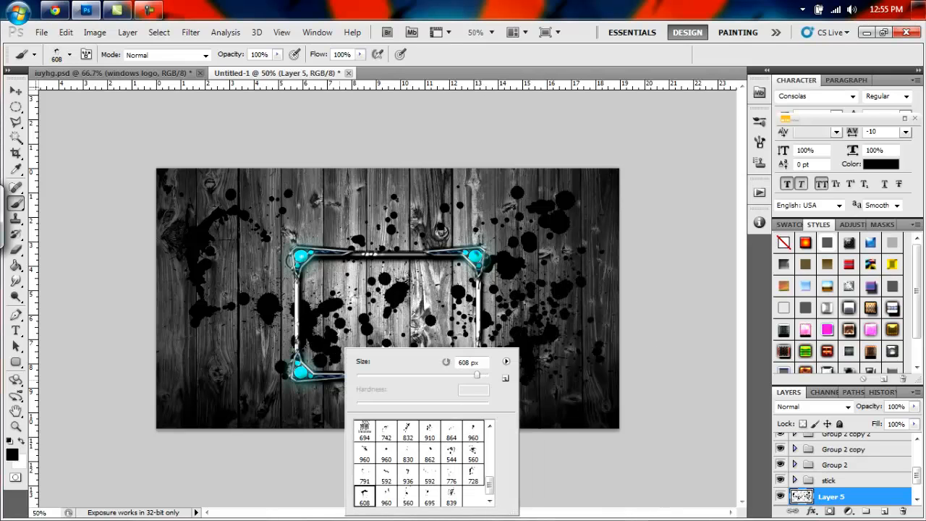
left_click(255, 351)
right_click(395, 337)
left_click(524, 423)
left_click(331, 207)
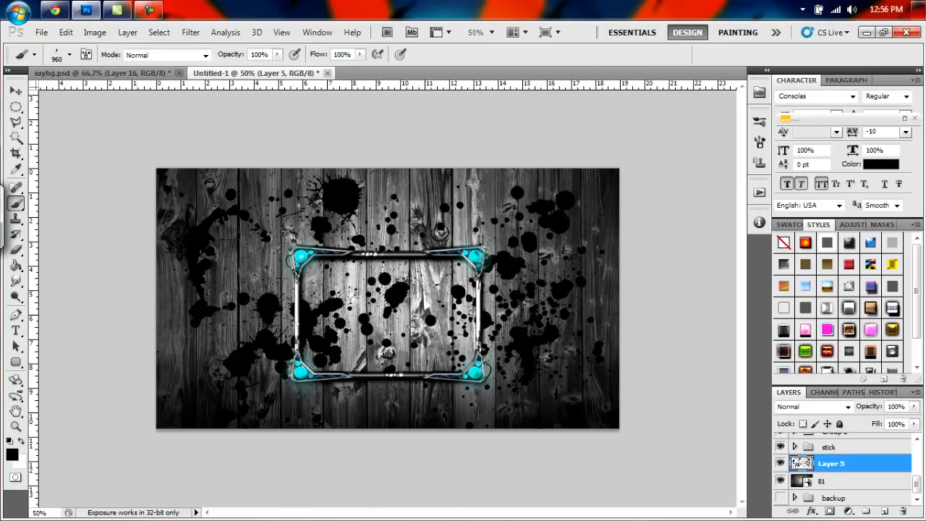
Step: Colorize Layer 5's splatters with hue 104, saturation 72 and lightness +41, and set the layer's blend mode to Overlay
key("ctrl+u")
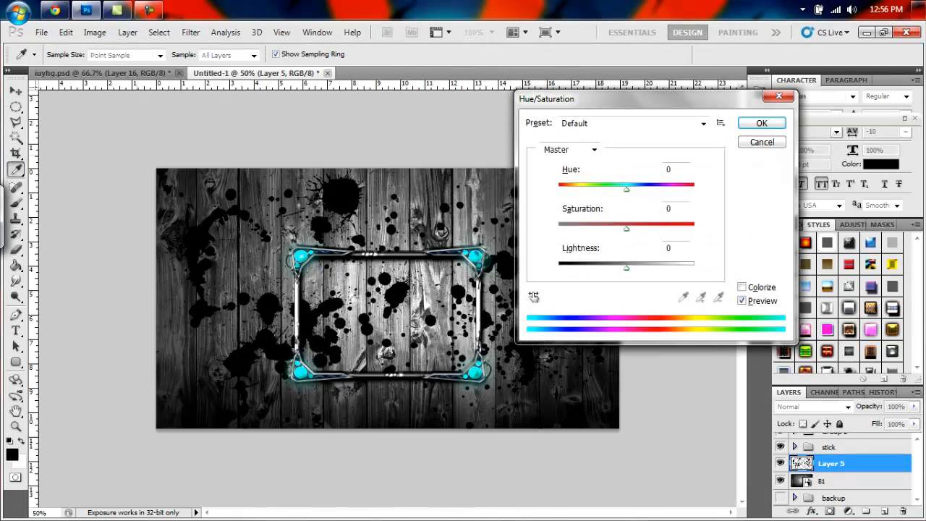
key("alt+o")
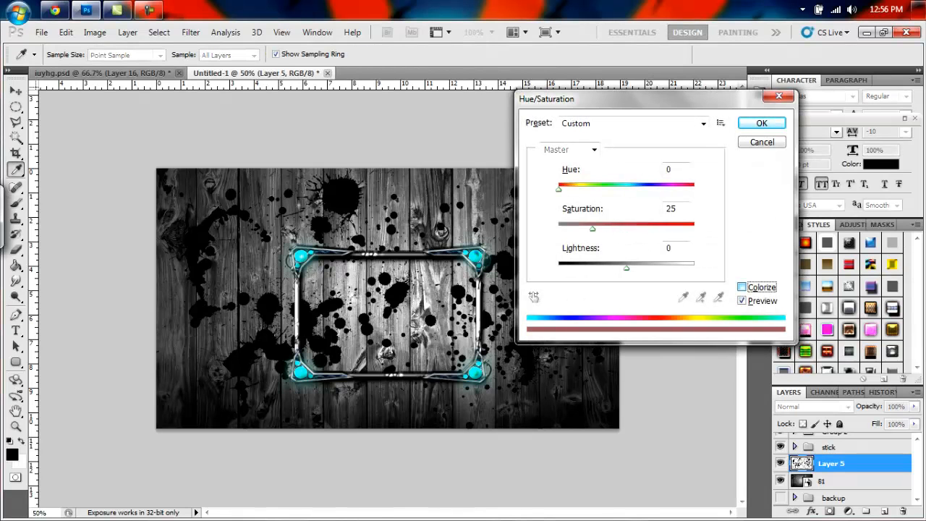
left_click_drag(626, 268, 654, 268)
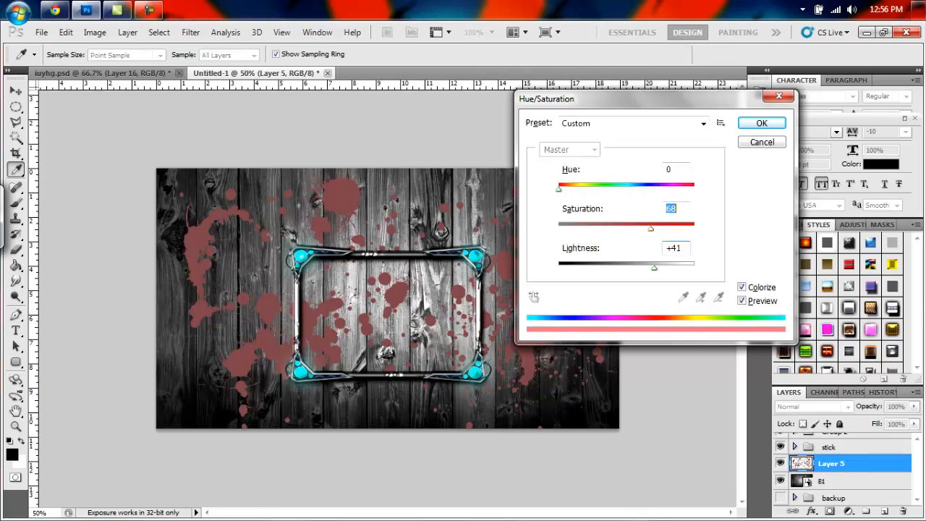
key("Up")
key("Up")
key("Up")
key("Up")
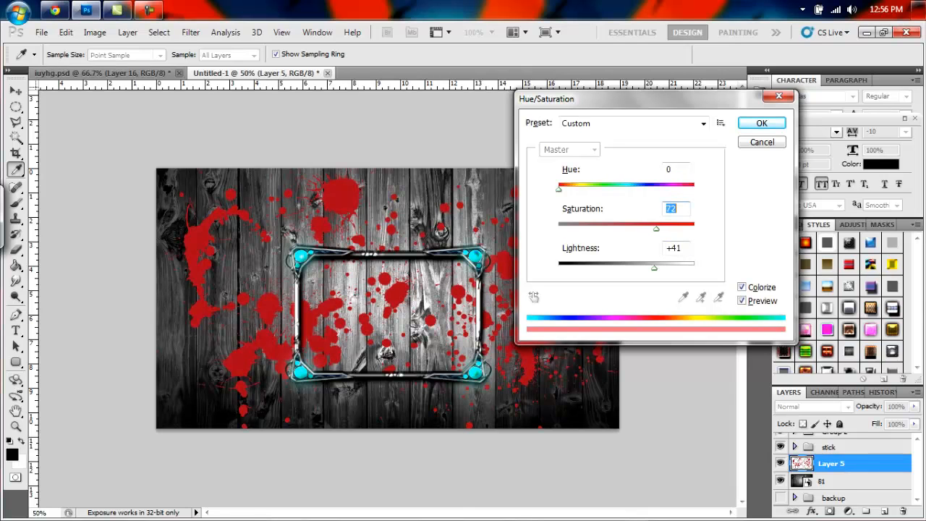
left_click_drag(559, 189, 598, 188)
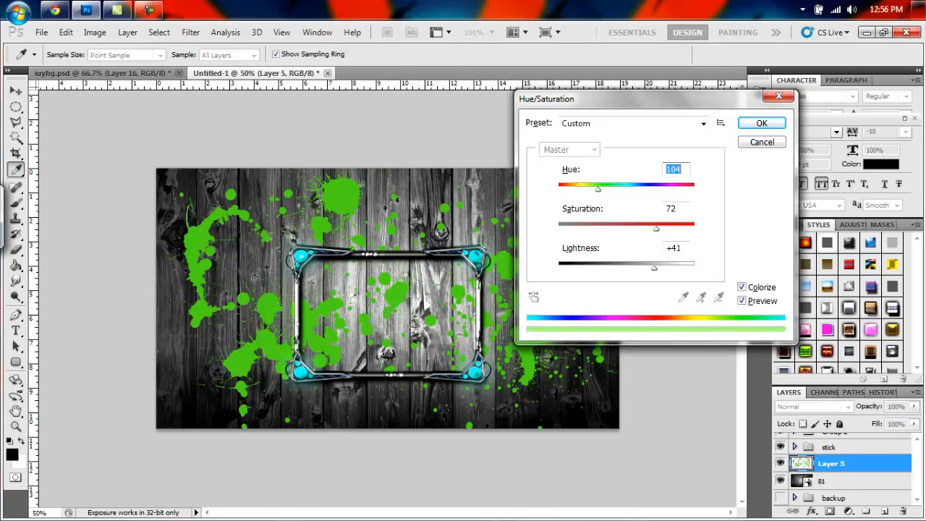
key("Return")
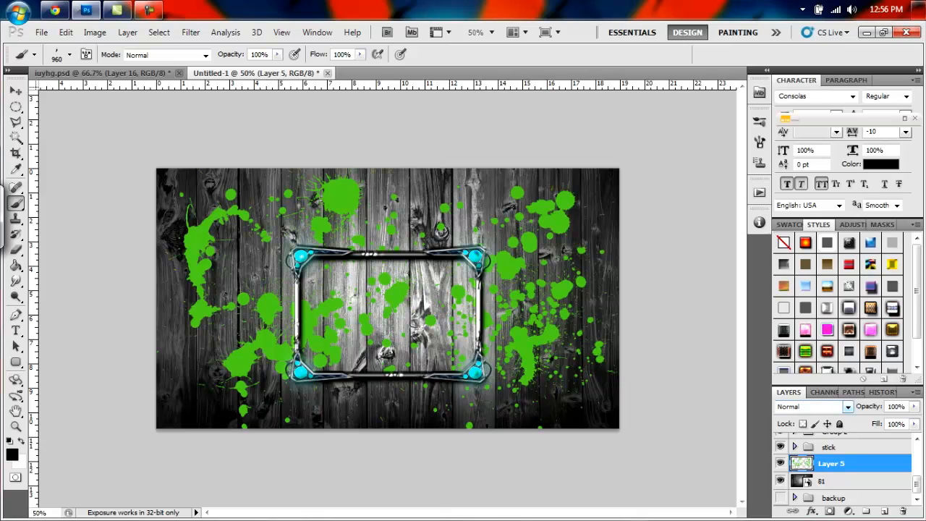
left_click(847, 406)
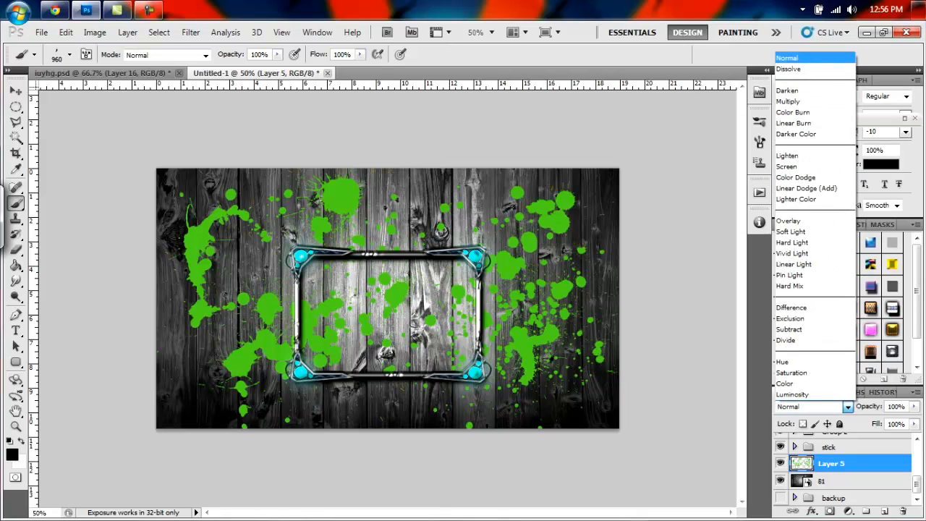
left_click(788, 221)
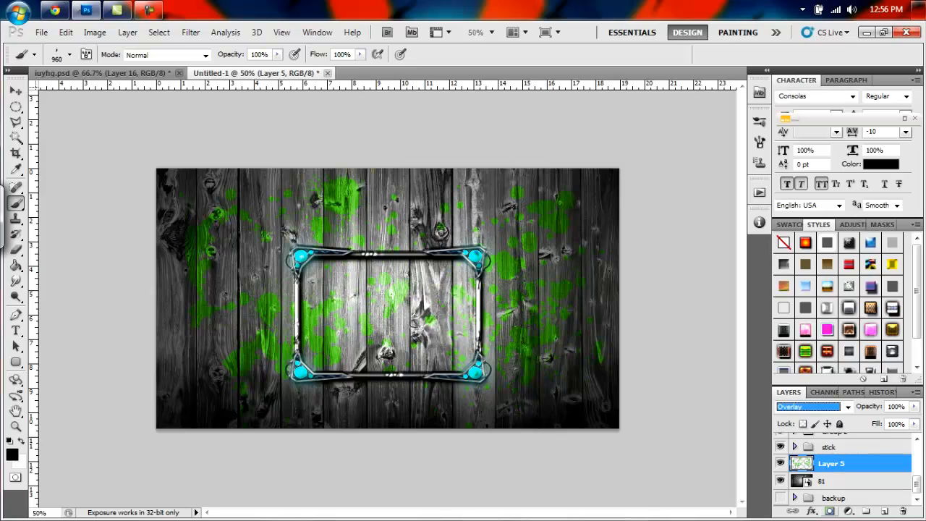
Step: Add a Color Balance adjustment layer above Layer 5, shifting the midtones strongly toward green and setting Yellow-Blue to -57
left_click(848, 511)
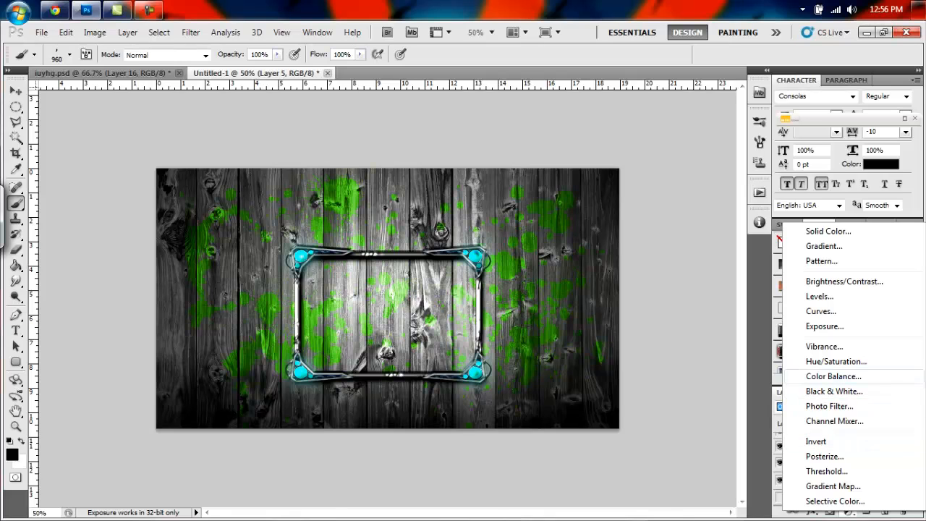
left_click(833, 376)
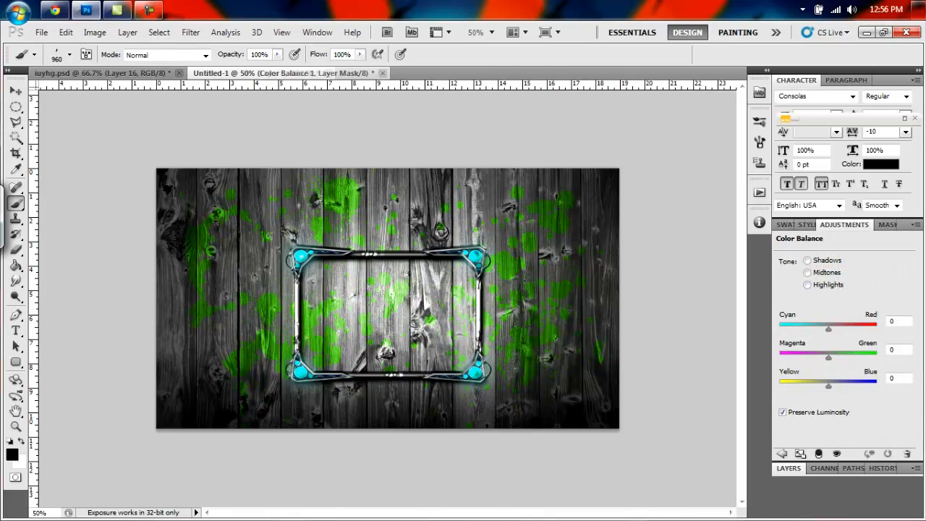
left_click_drag(828, 357, 863, 358)
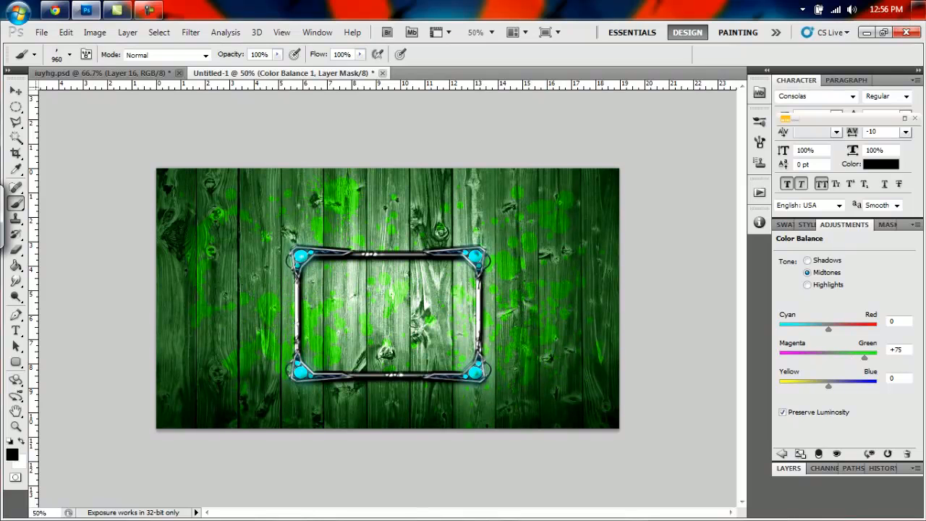
left_click_drag(828, 386, 801, 387)
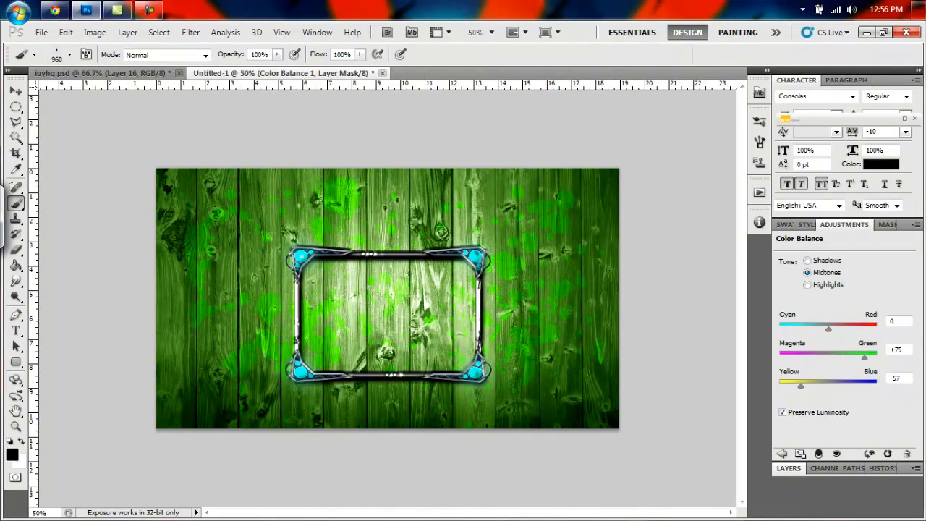
left_click_drag(863, 357, 851, 357)
left_click(788, 468)
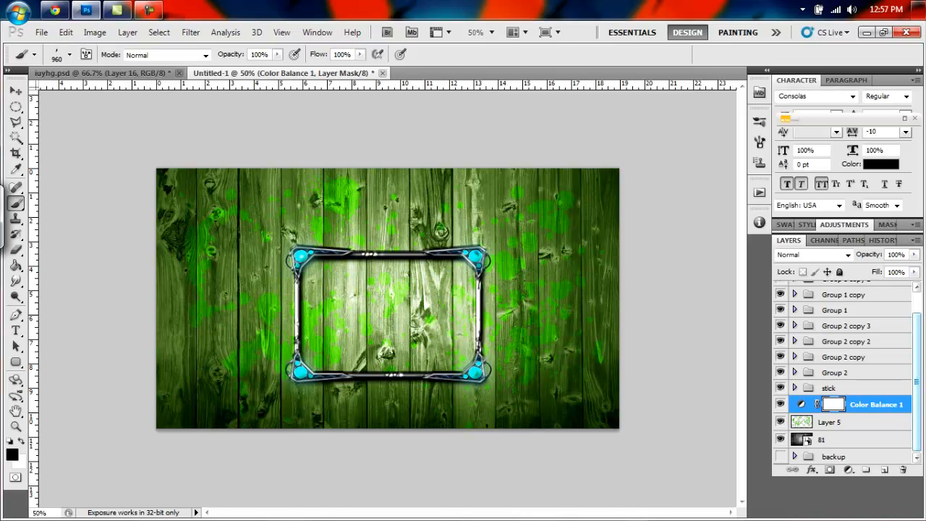
Step: With Group 1 copy 3 active, outline the frame's whole inner opening, including its angled corners, with the Polygonal Lasso
scroll(846, 372, "up", 2)
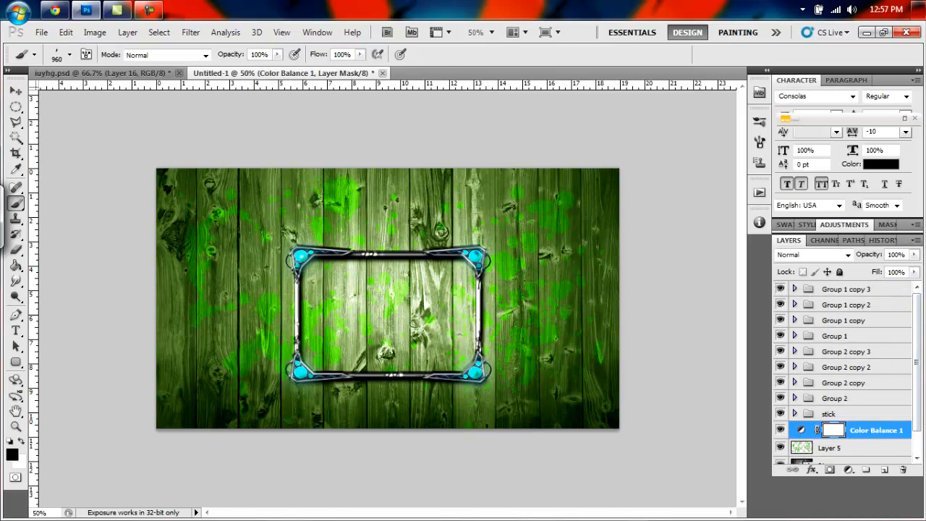
left_click(846, 289)
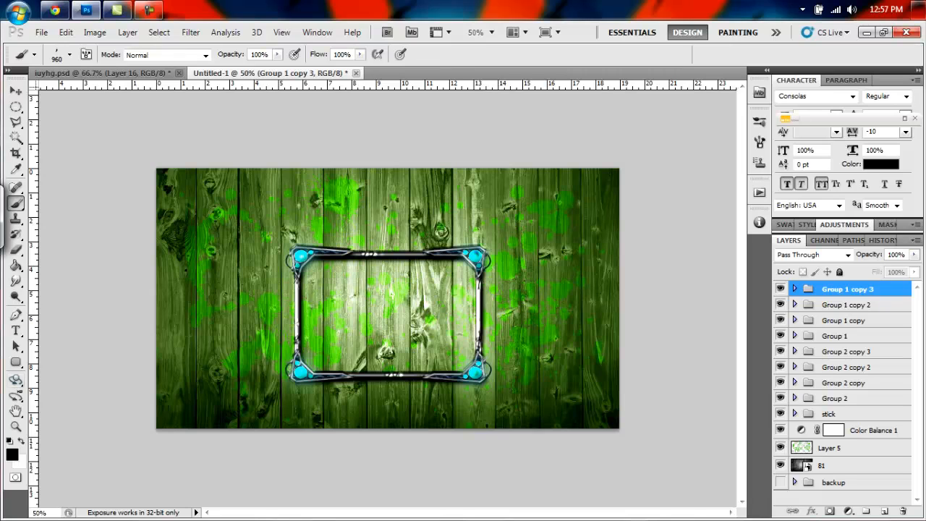
key("z")
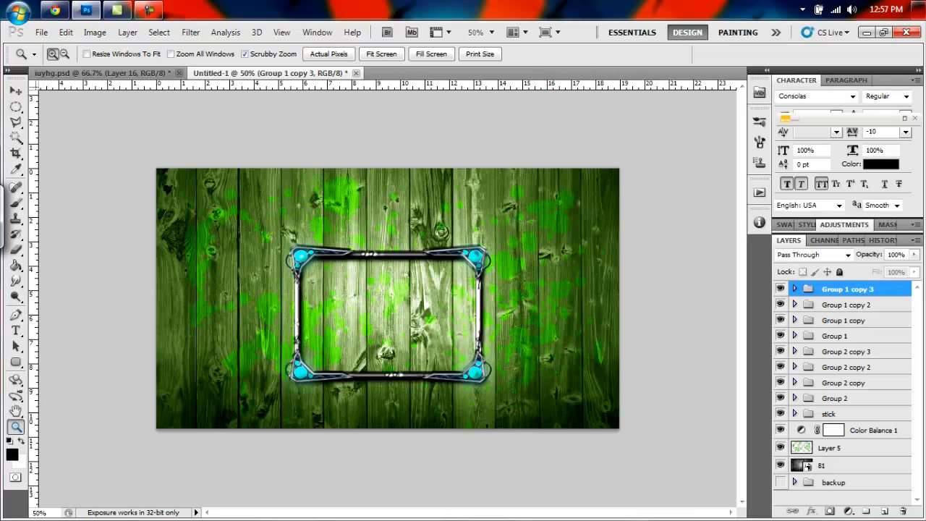
left_click_drag(345, 308, 400, 260)
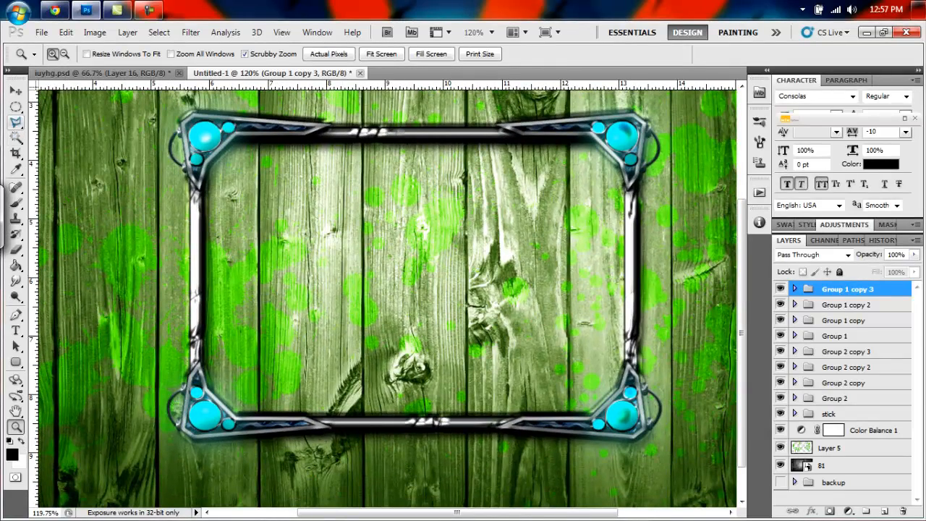
left_click(16, 121)
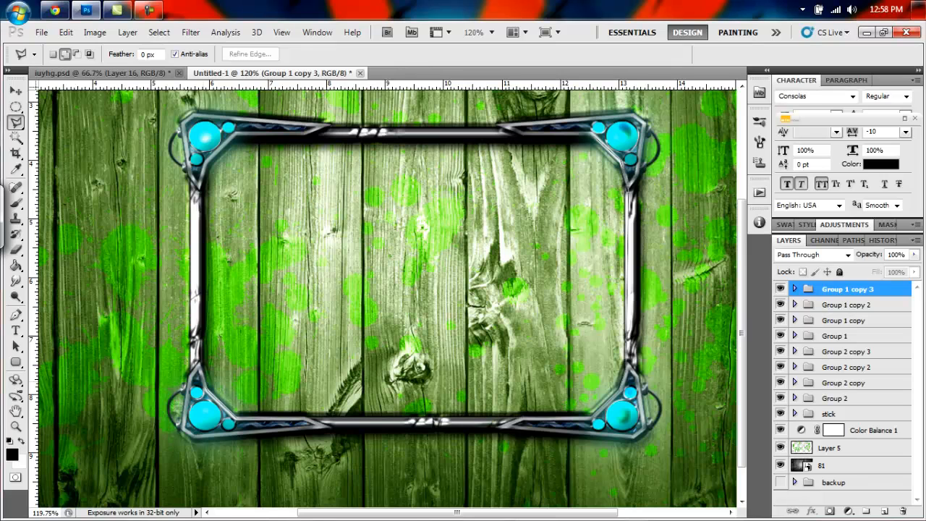
left_click(198, 189)
left_click(207, 162)
left_click(237, 135)
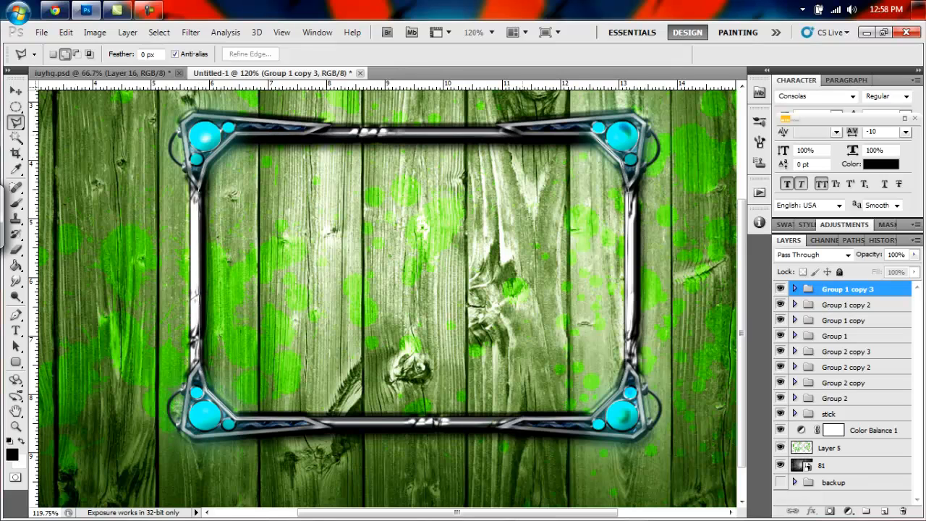
left_click(592, 135)
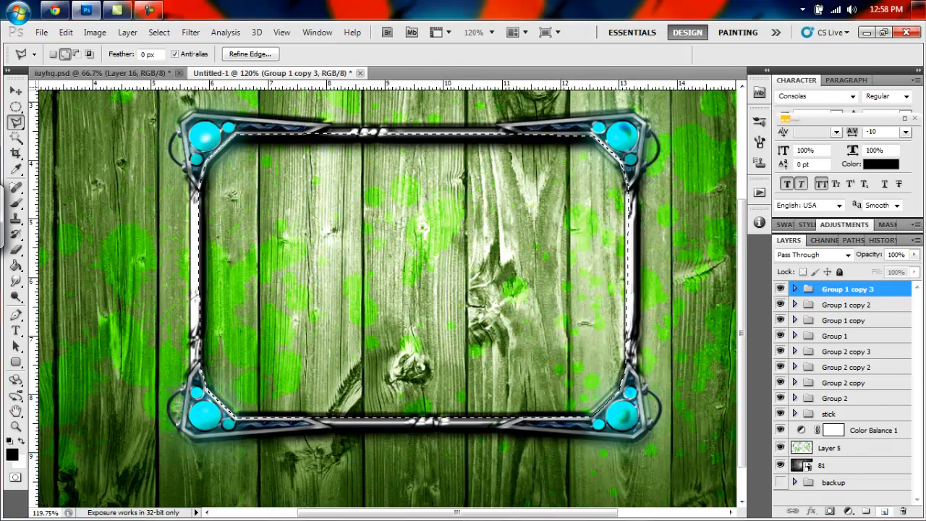
Step: Fill the selected opening with black on a new layer, deselect, and move that layer directly below the stick group
left_click(886, 510)
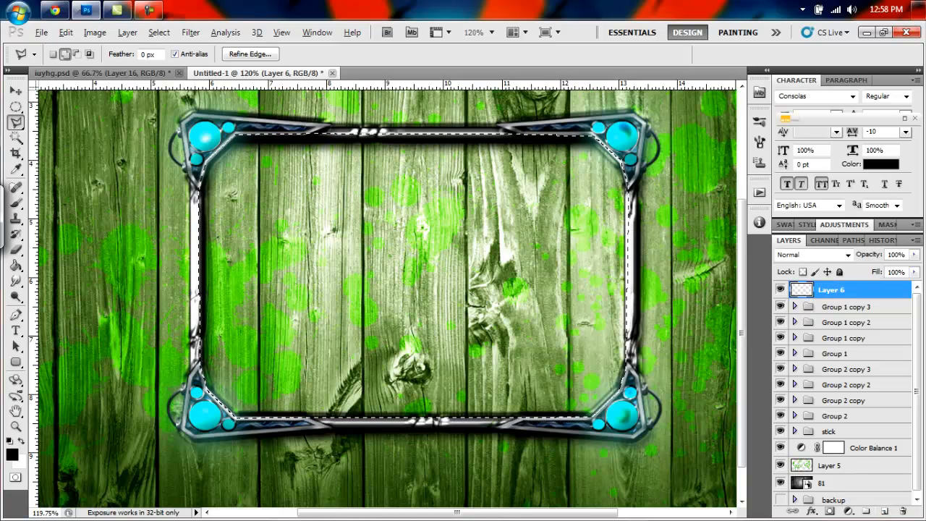
key("alt+BackSpace")
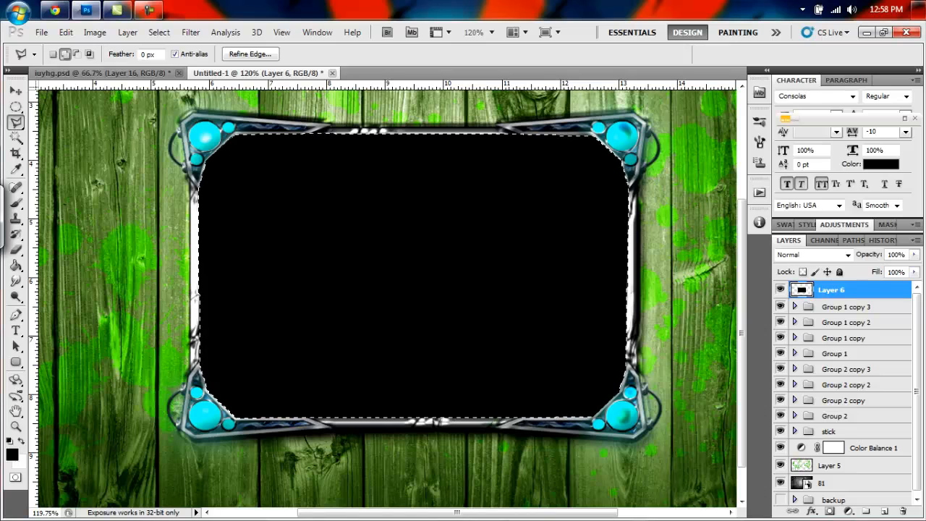
key("ctrl+d")
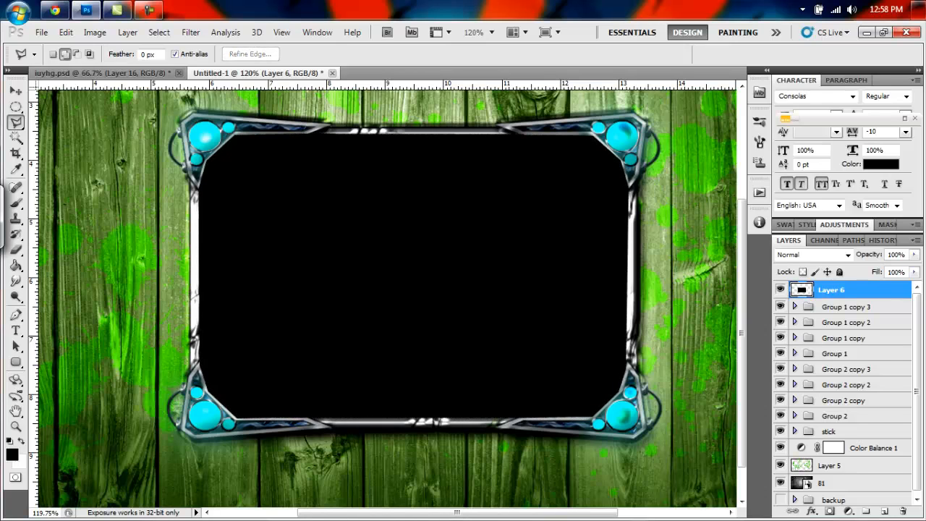
left_click_drag(832, 291, 829, 440)
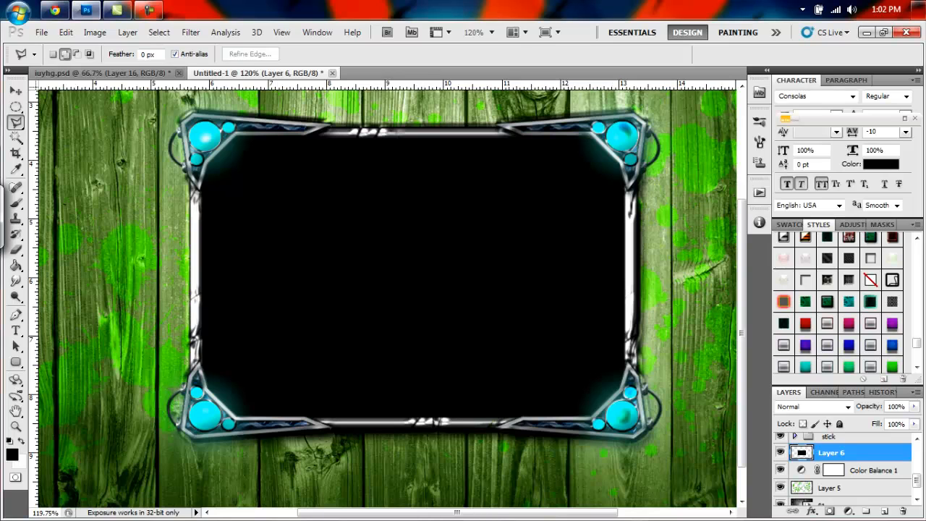
Step: Apply the translucent brown glass preset style with Inner Glow and Bevel and Emboss to Layer 6, and duplicate the layer
left_click(783, 279)
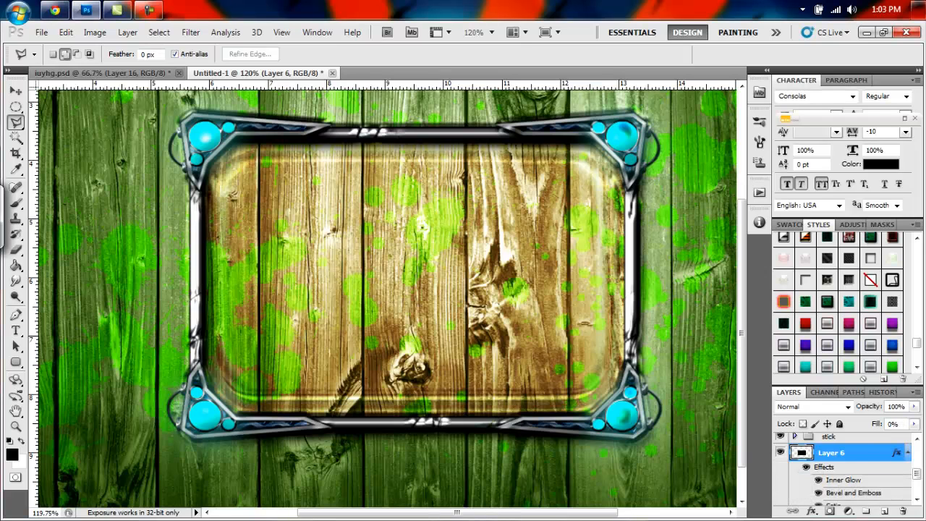
left_click(908, 453)
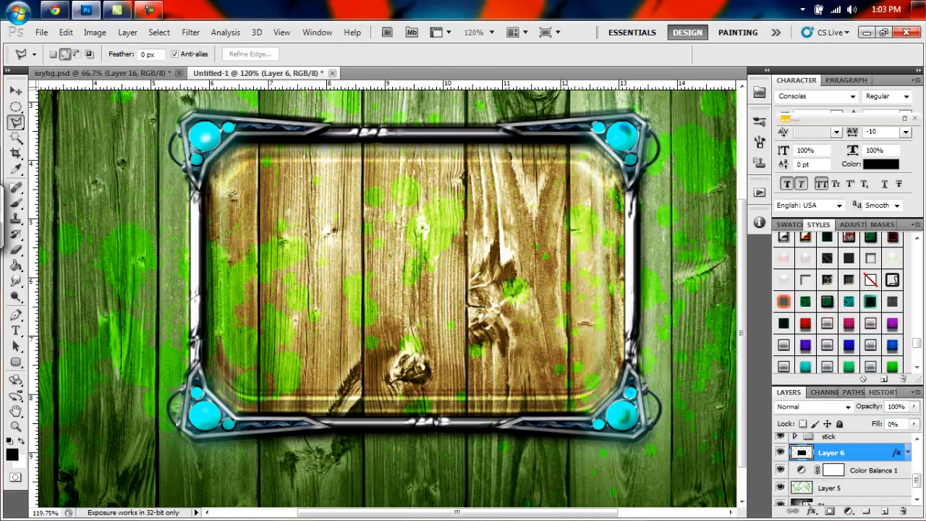
key("ctrl+j")
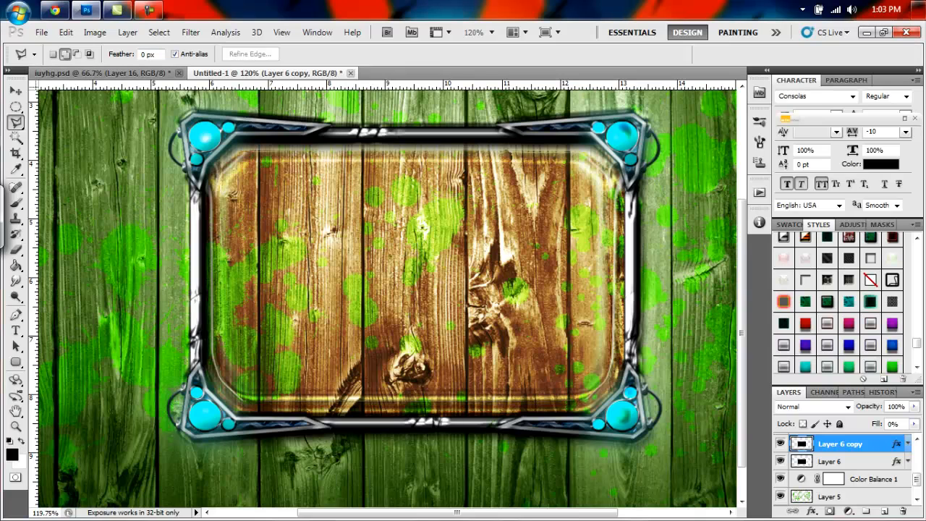
Step: Switch to Chrome and look over the bloody wallpaper style page on deviantART
left_click(55, 10)
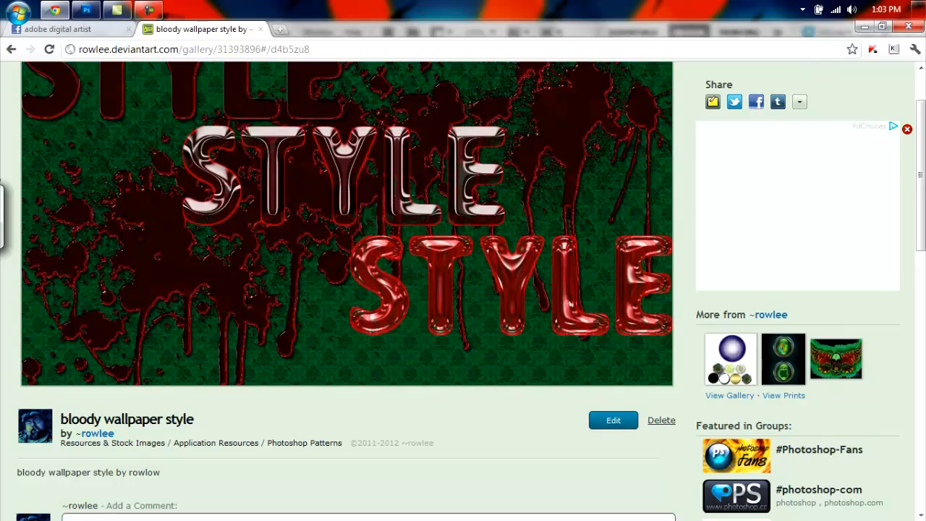
scroll(463, 289, "up", 2)
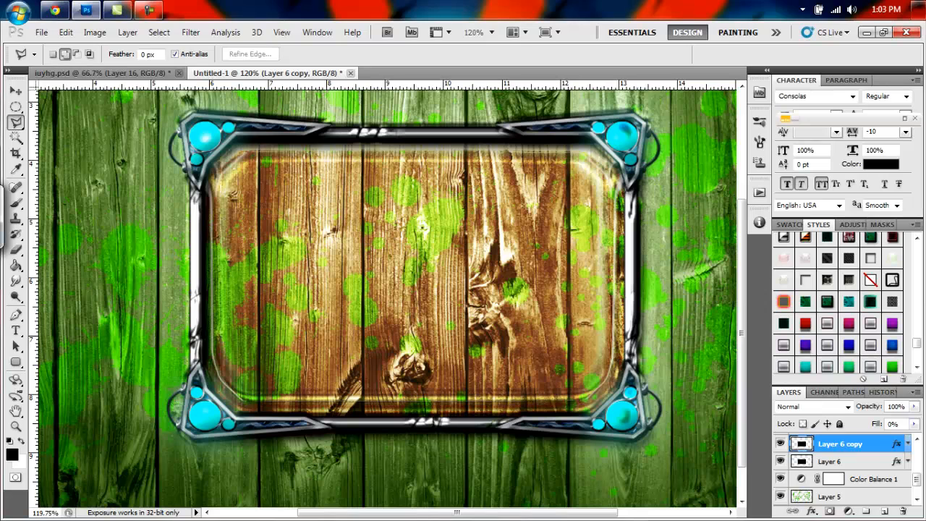
Step: Back in Photoshop, copy the layer style of Layer 6 copy and clear all styling from that layer
right_click(843, 439)
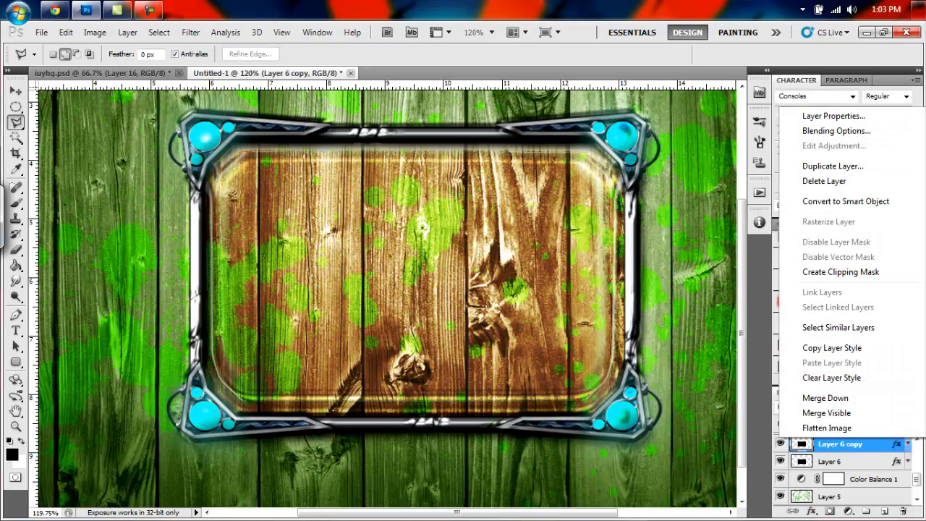
left_click(832, 348)
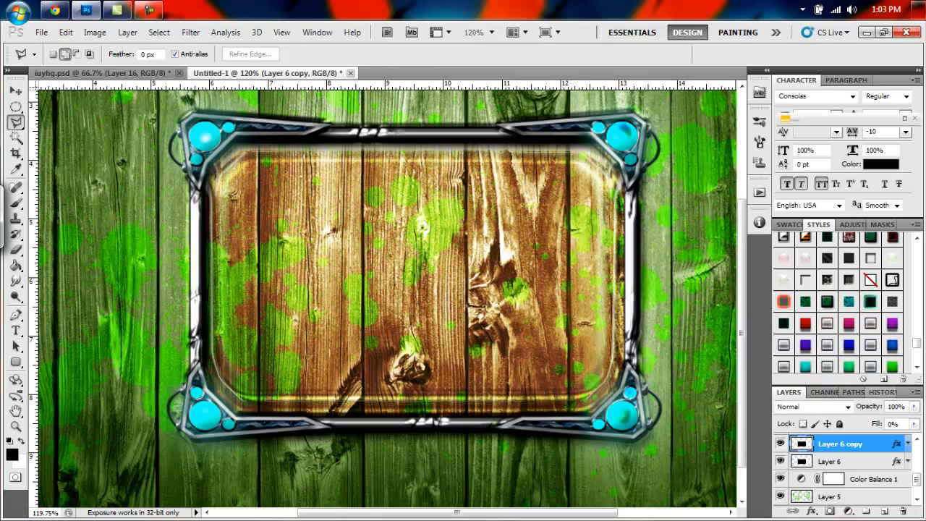
left_click(862, 378)
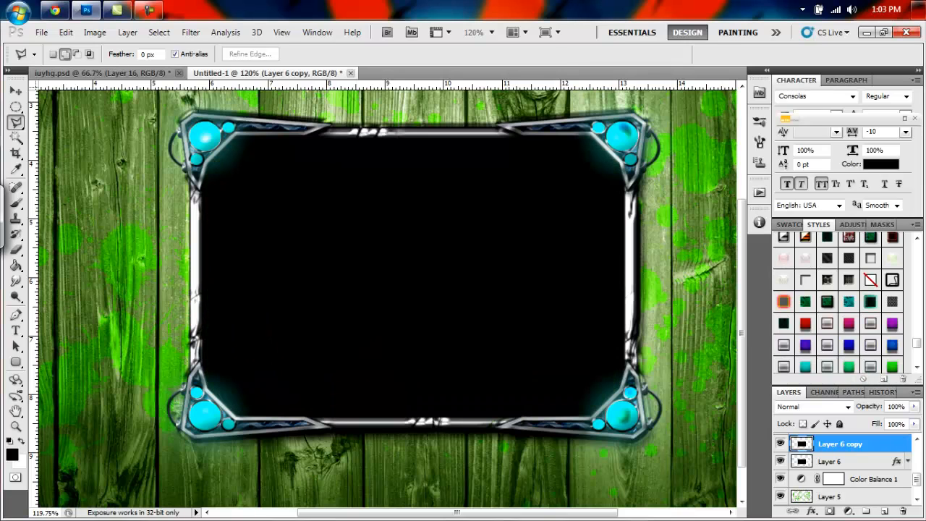
Step: Clear Layer 6's existing style and apply the dark preset style with Inner Shadow and Inner Glow, collapsing its effects list
left_click(832, 460)
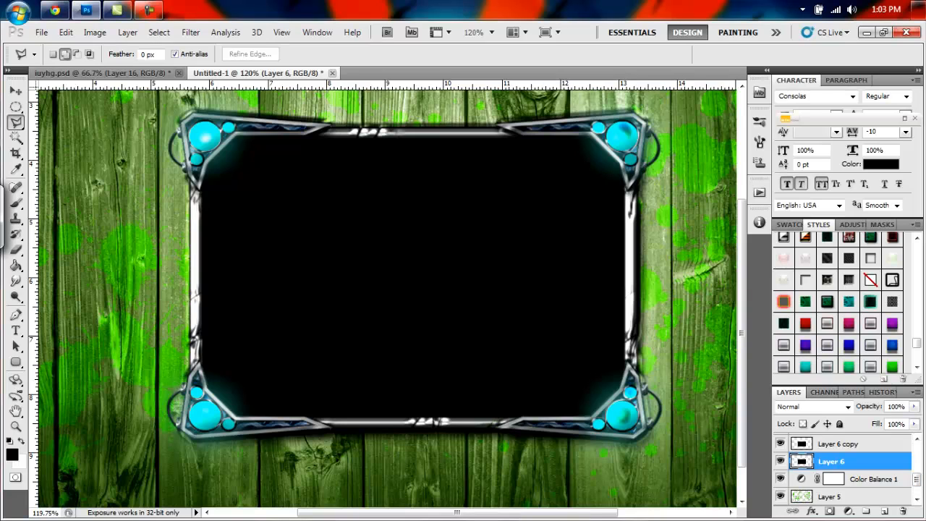
left_click(805, 258)
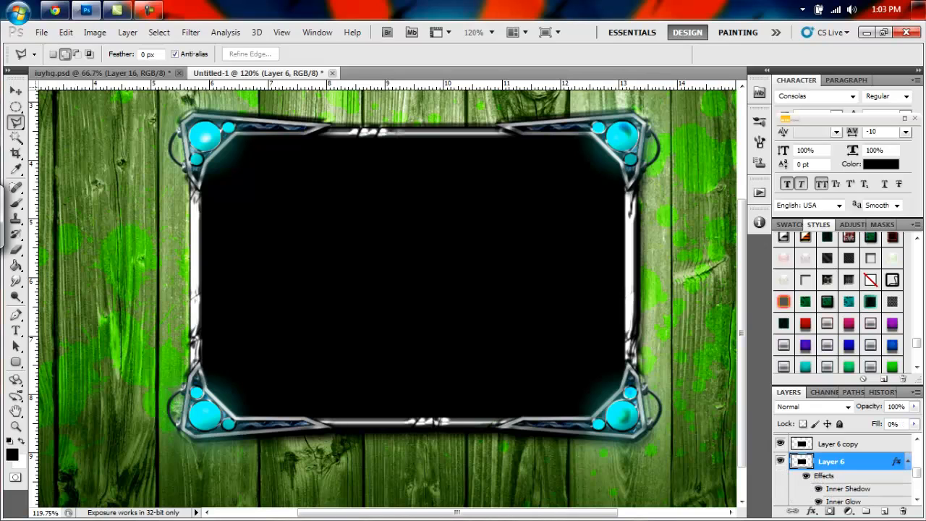
left_click(908, 460)
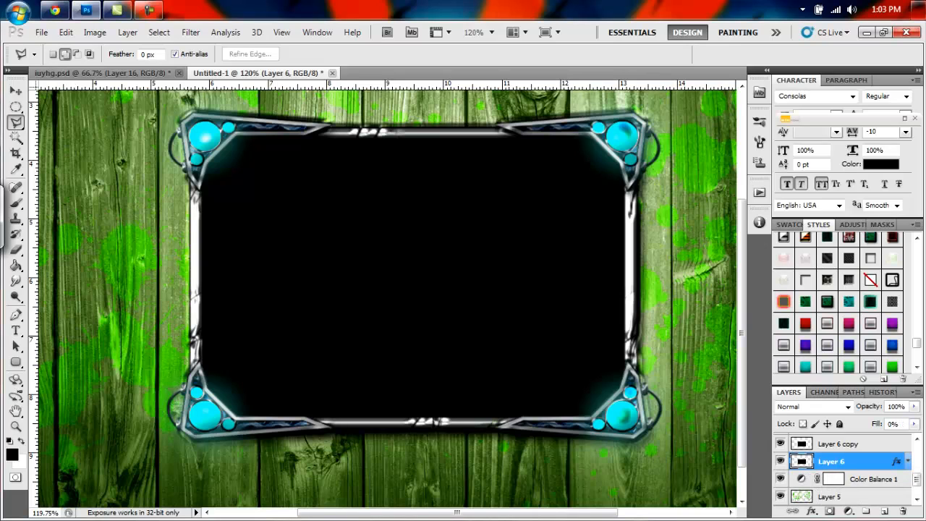
Step: Apply the translucent brown glass preset style with Inner Glow, Bevel and Emboss and Satin to Layer 6 copy, and duplicate that layer
left_click(839, 444)
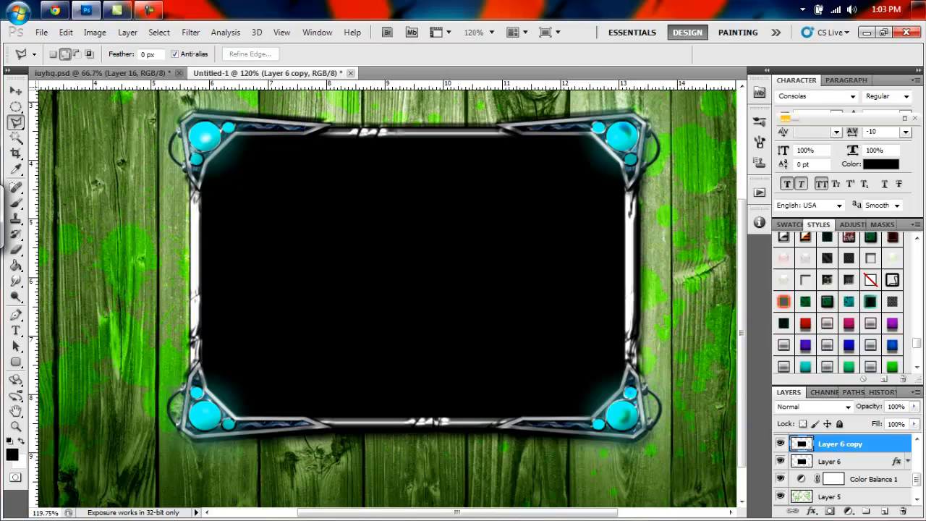
left_click(783, 259)
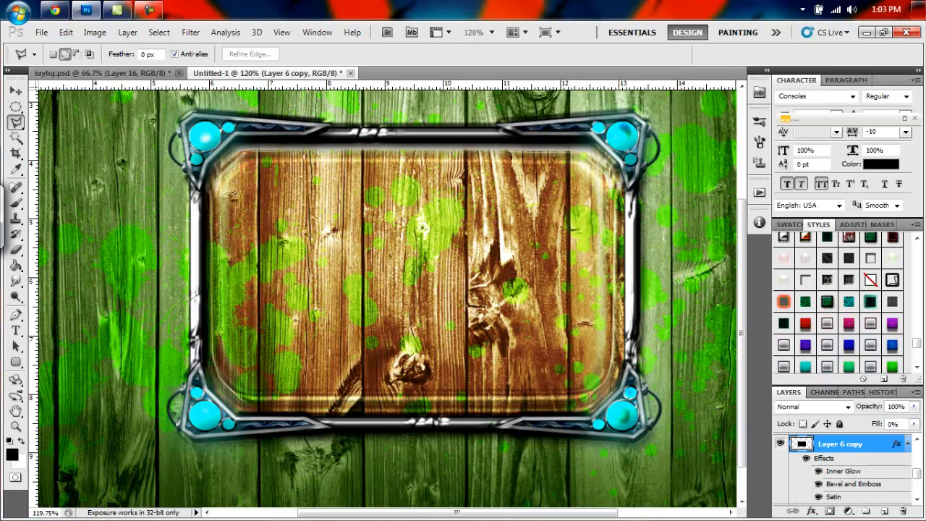
left_click(908, 444)
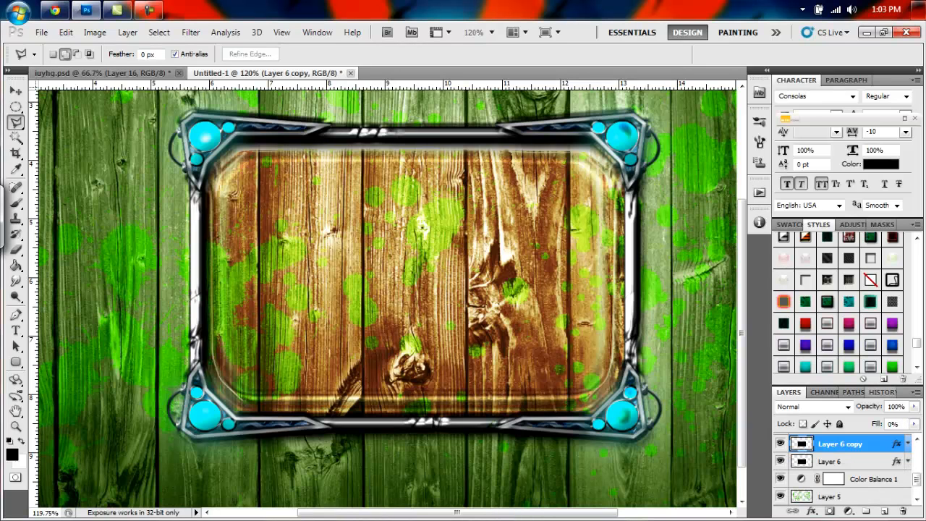
left_click_drag(853, 444, 884, 510)
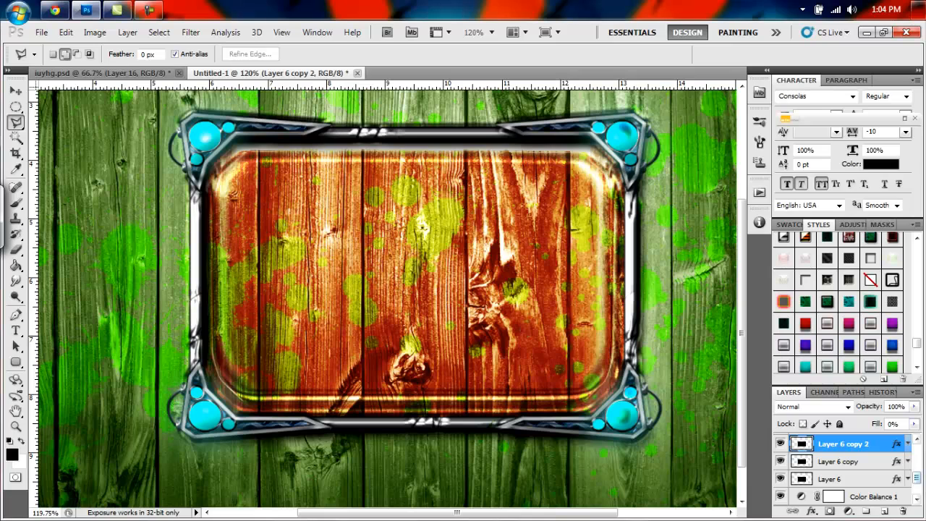
Step: Convert Layer 6 copy 2, Layer 6 copy and Layer 6 each to a smart object
scroll(916, 478, "up", 1)
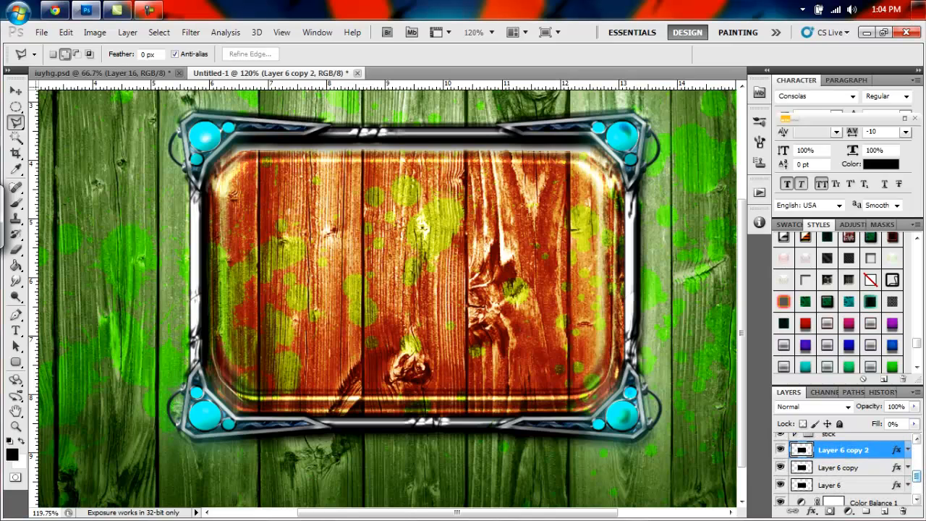
right_click(843, 451)
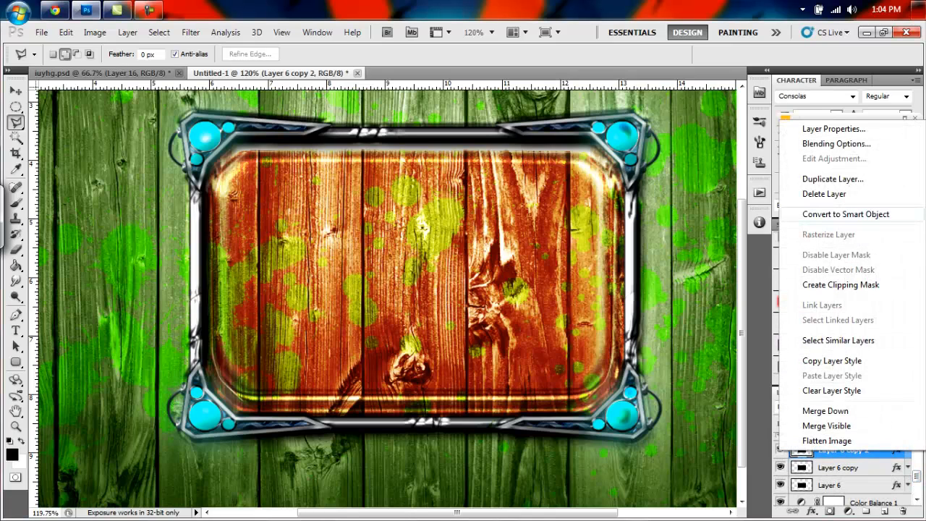
left_click(845, 214)
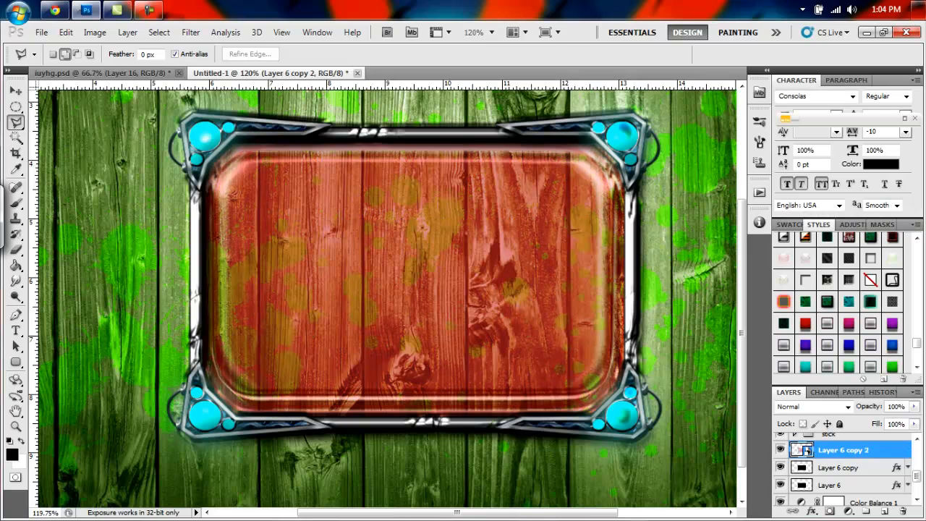
right_click(839, 468)
left_click(845, 232)
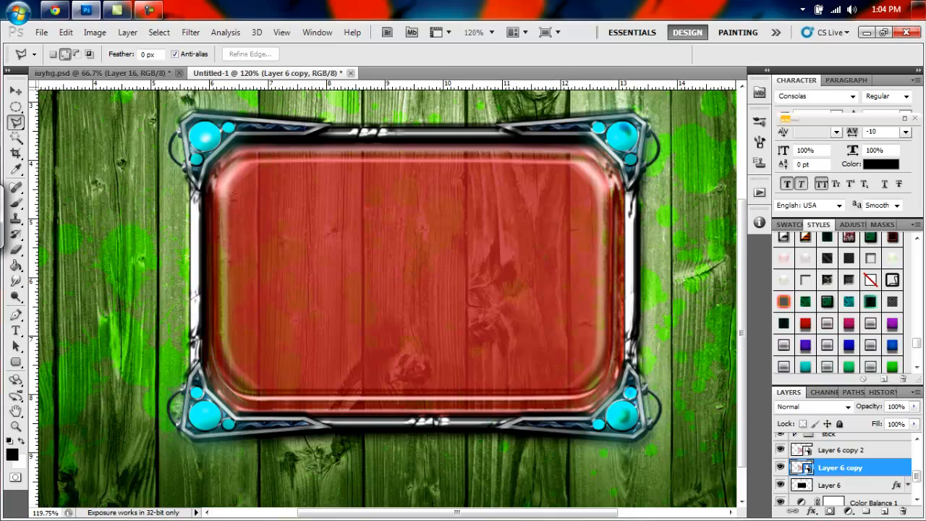
right_click(829, 484)
left_click(845, 247)
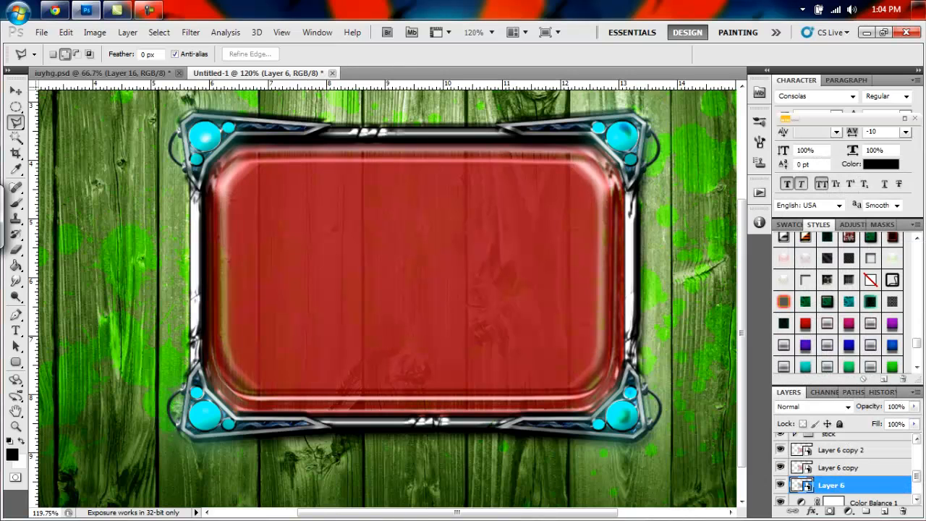
Step: Rasterize the three smart object layers Layer 6 copy 2, Layer 6 copy and Layer 6
left_click(843, 450)
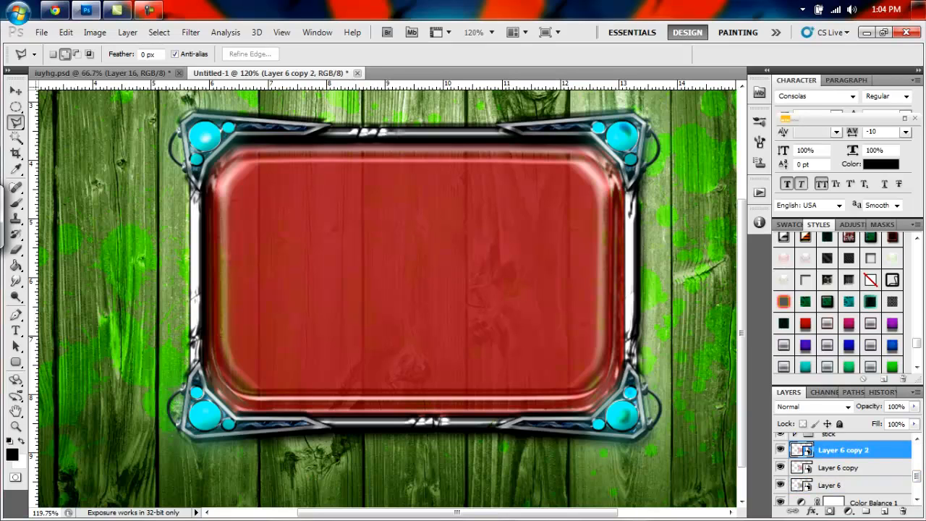
right_click(842, 450)
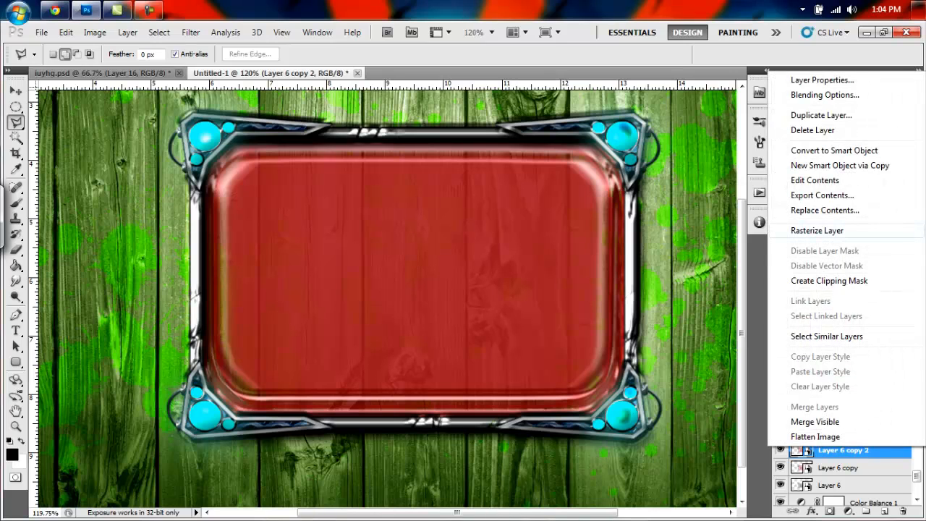
left_click(817, 230)
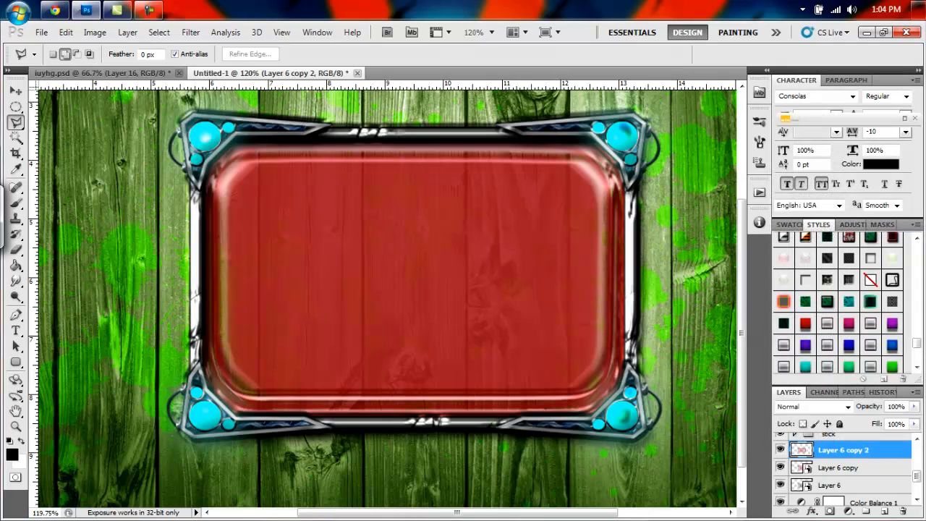
left_click(840, 465)
right_click(840, 463)
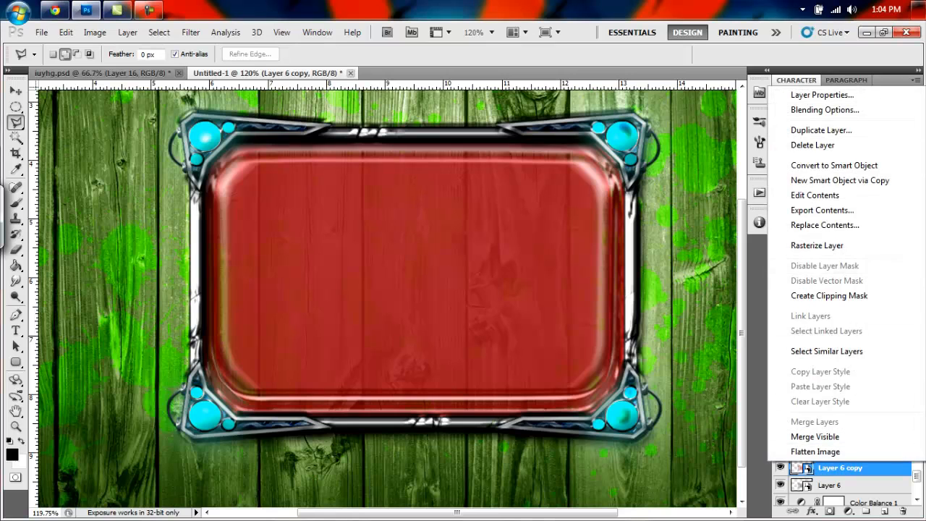
left_click(817, 246)
left_click(832, 485)
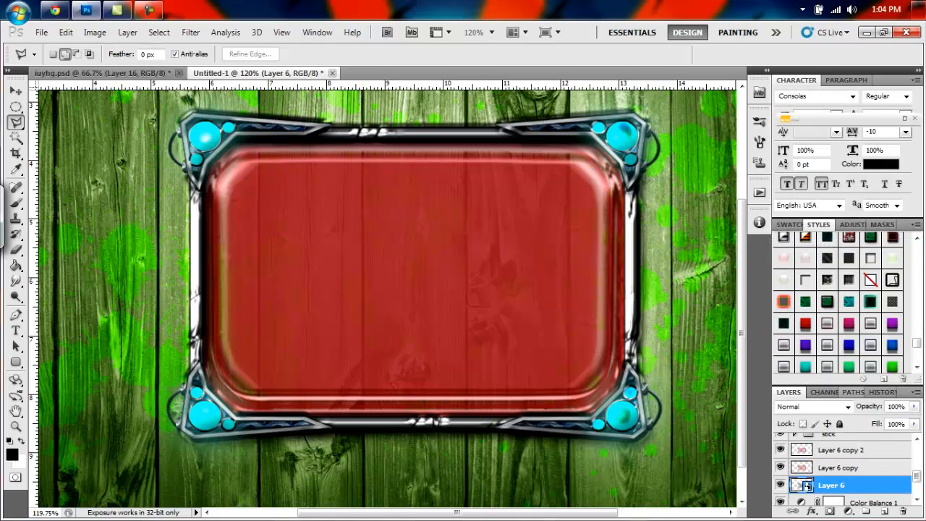
right_click(831, 484)
left_click(817, 261)
Step: Merge Layer 6 copy 2 and Layer 6 copy down into Layer 6
left_click(843, 450)
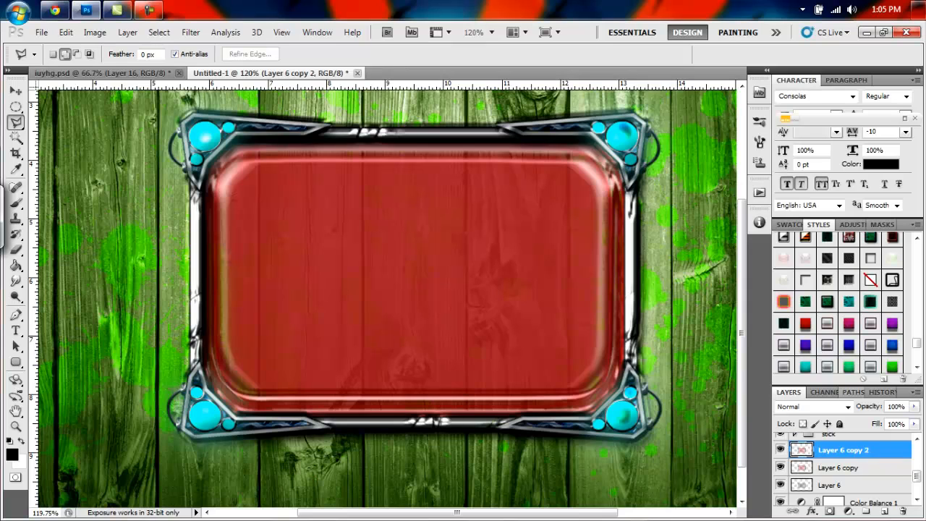
key("ctrl+e")
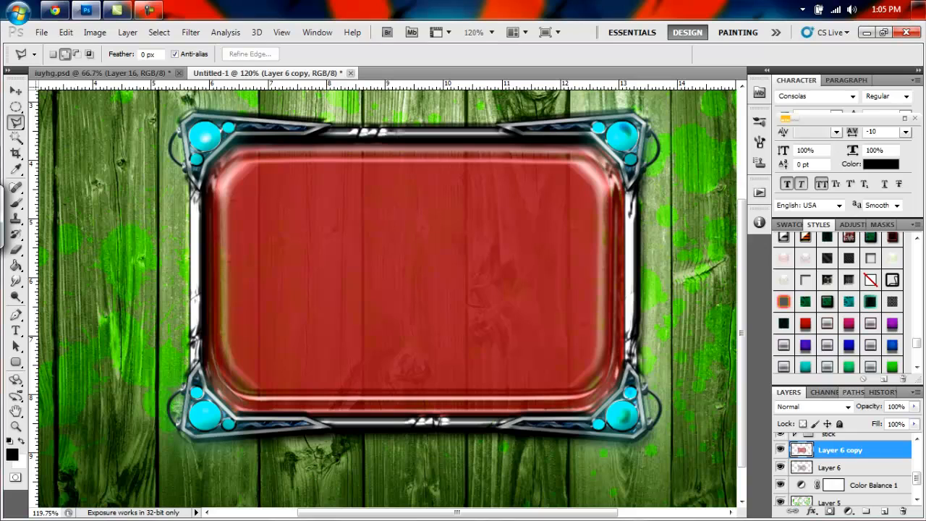
key("ctrl+e")
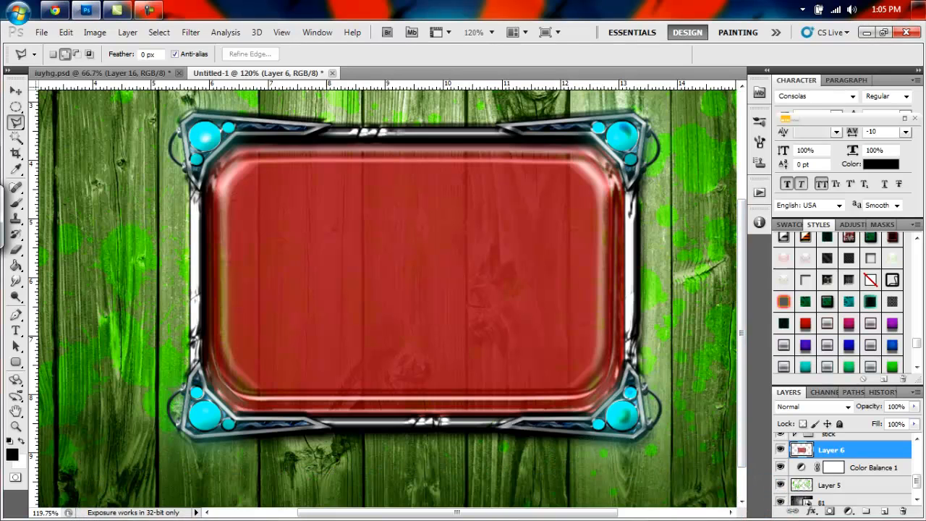
Step: Recolour the merged panel on Layer 6 to blue with Hue/Saturation, using Hue -148 and Saturation +18
key("i")
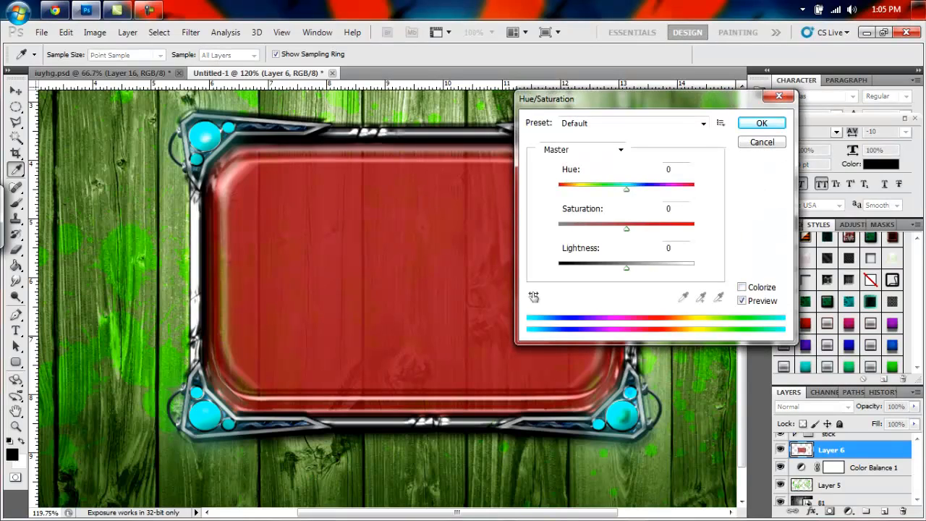
left_click_drag(626, 188, 567, 189)
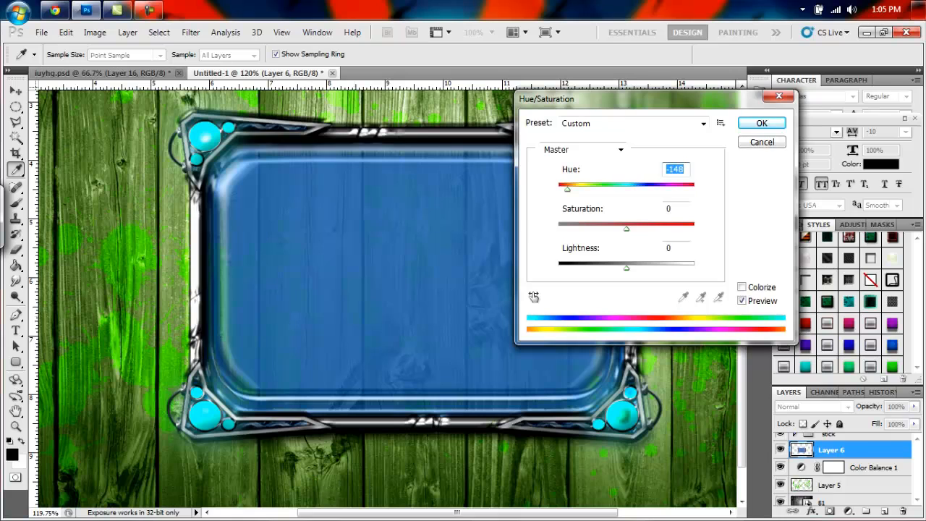
left_click_drag(626, 228, 638, 228)
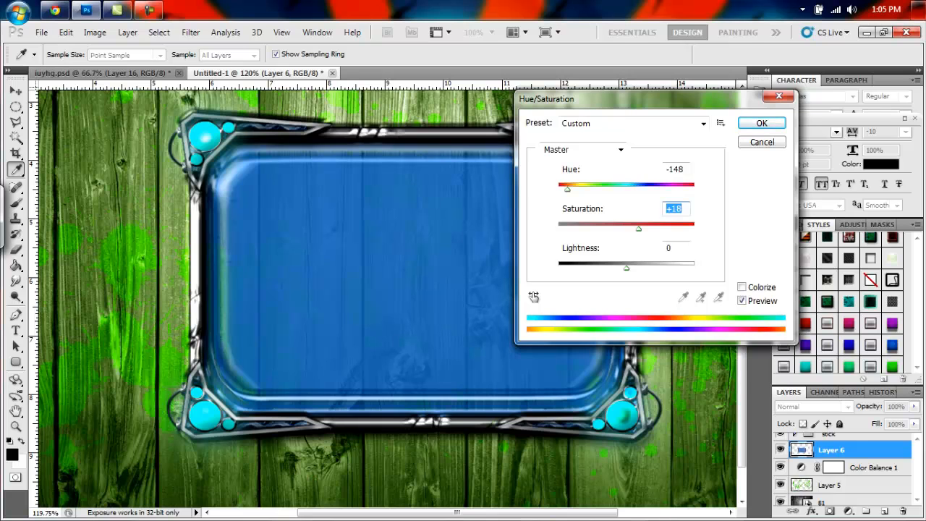
key("Return")
key("l")
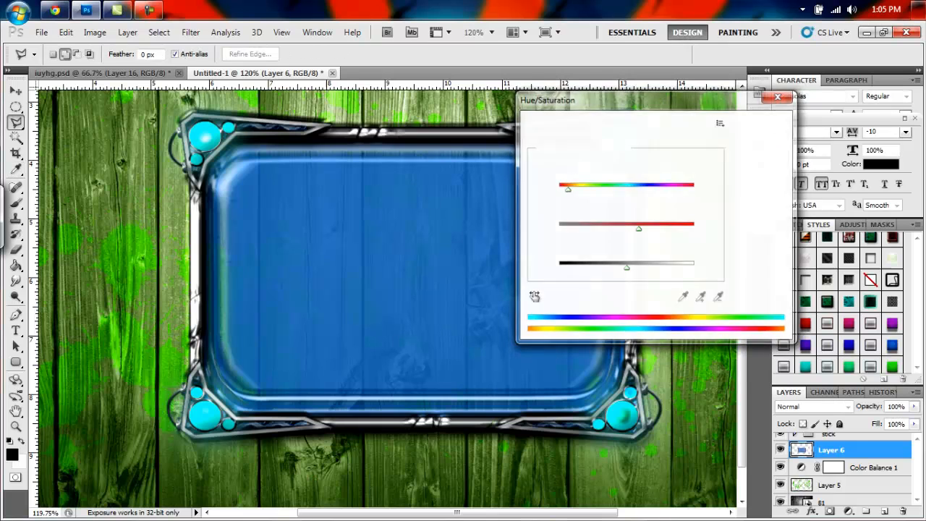
Step: Set Layer 6's blend mode to Overlay and view the whole canvas
left_click(848, 406)
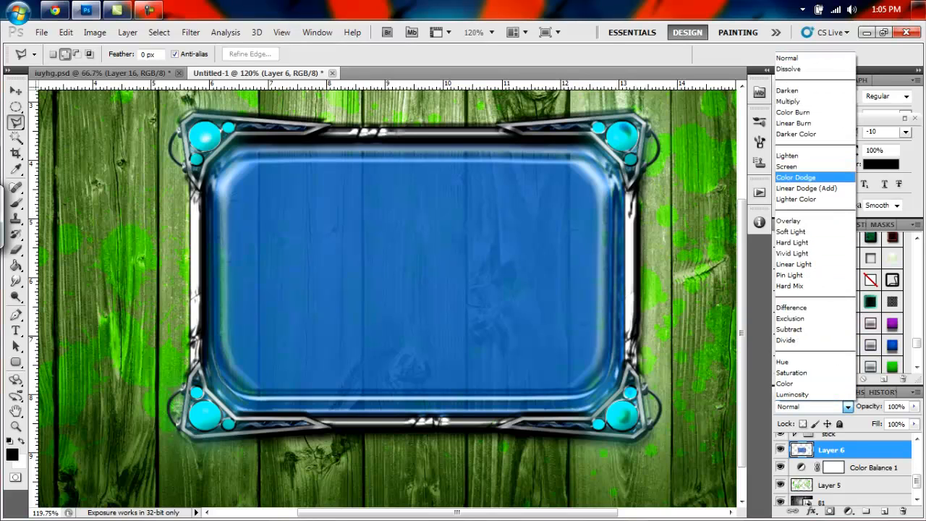
left_click(789, 221)
scroll(388, 298, "up", 1)
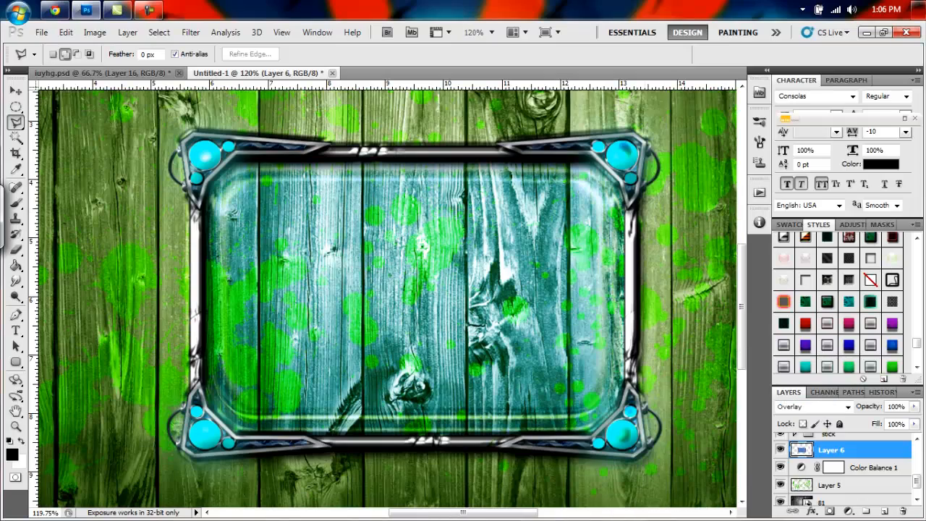
key("z")
left_click_drag(381, 348, 338, 348)
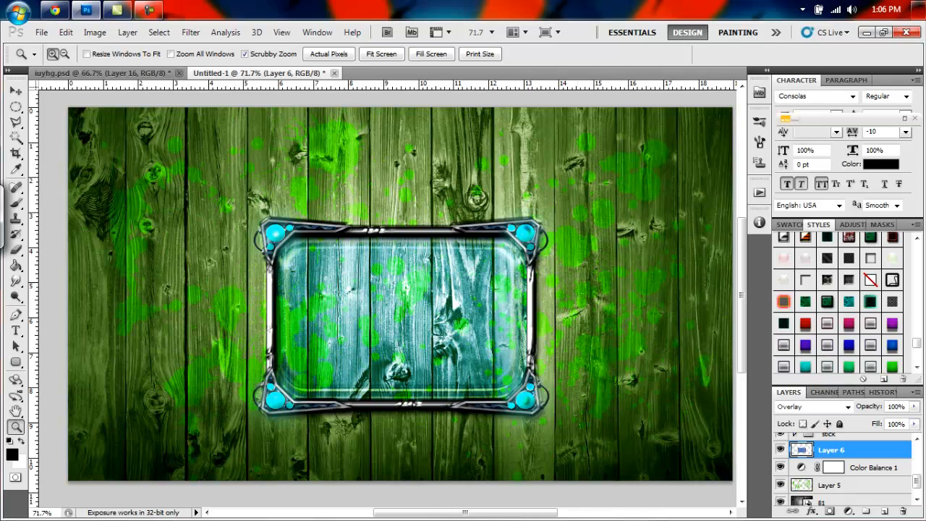
Step: Place the blue flare image "lar" from the Optical Flares folder above the topmost group, Group 1 copy 3
scroll(843, 470, "up", 5)
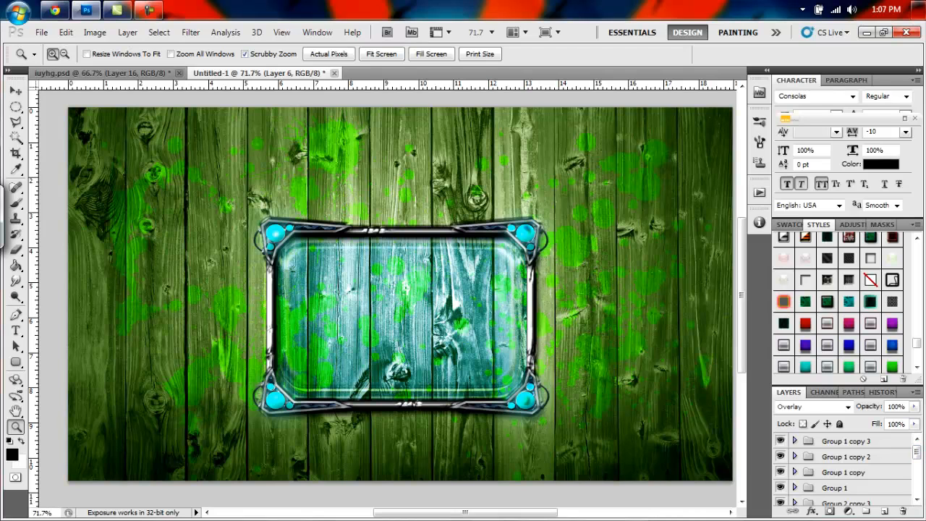
left_click(847, 441)
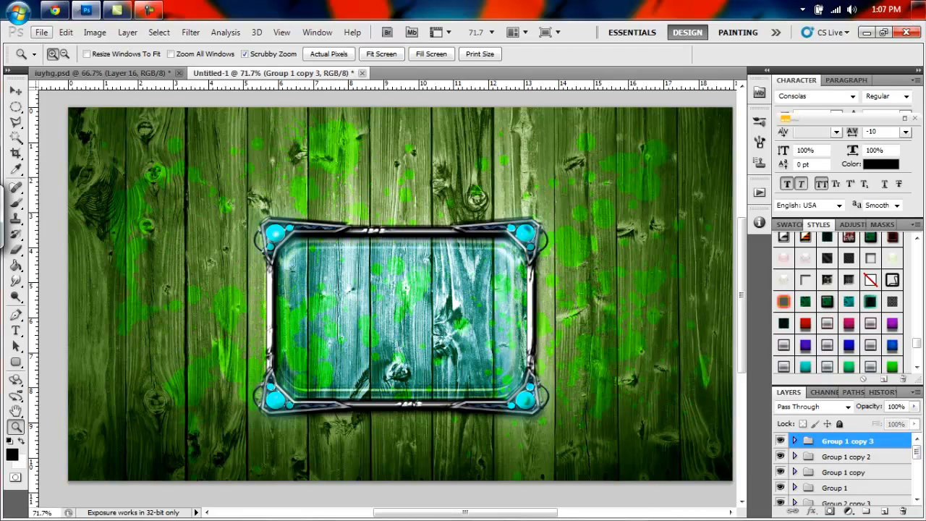
left_click(41, 32)
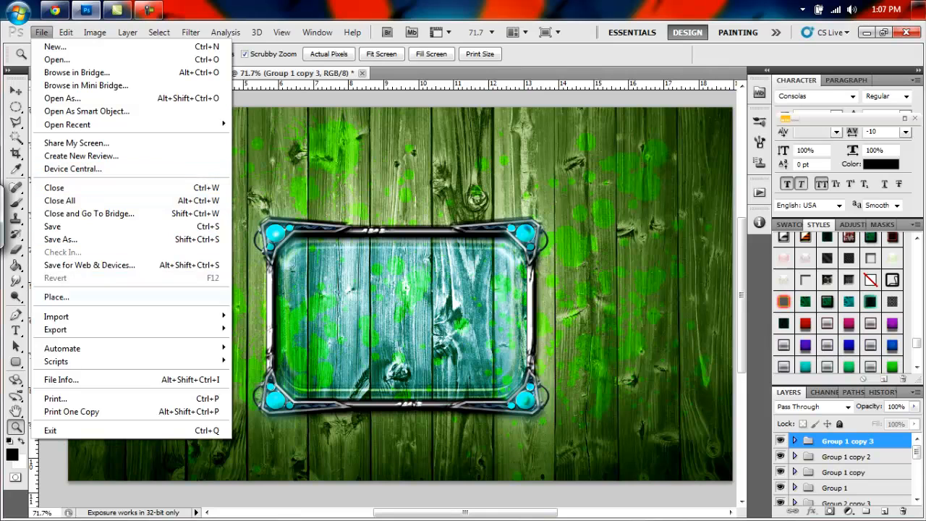
left_click(58, 297)
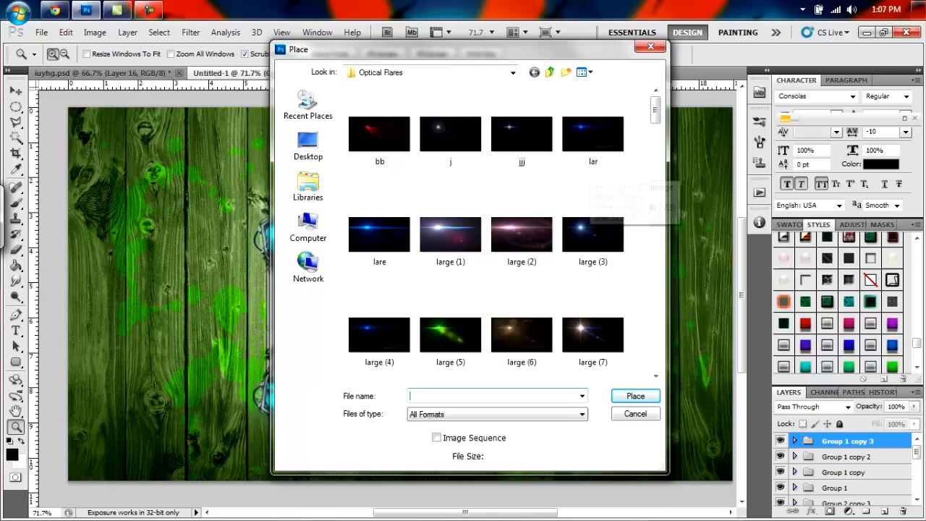
left_click(593, 133)
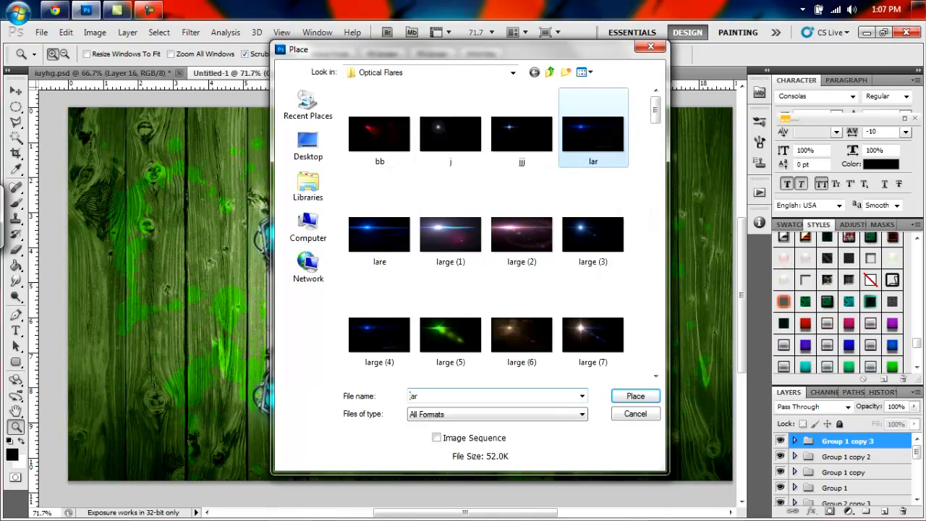
key("Return")
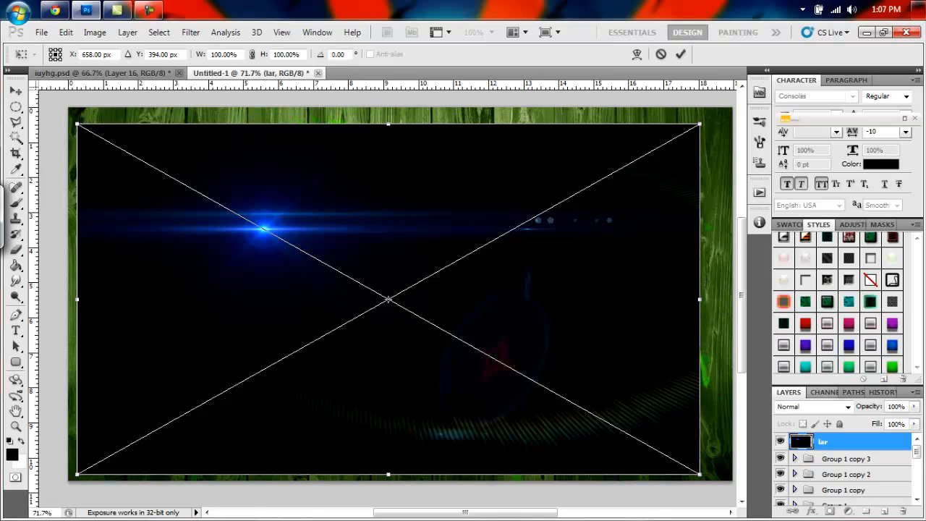
Step: Set the placed "lar" flare to Screen blend mode and stretch it over the whole canvas, about 106.7% in width and height
left_click(847, 406)
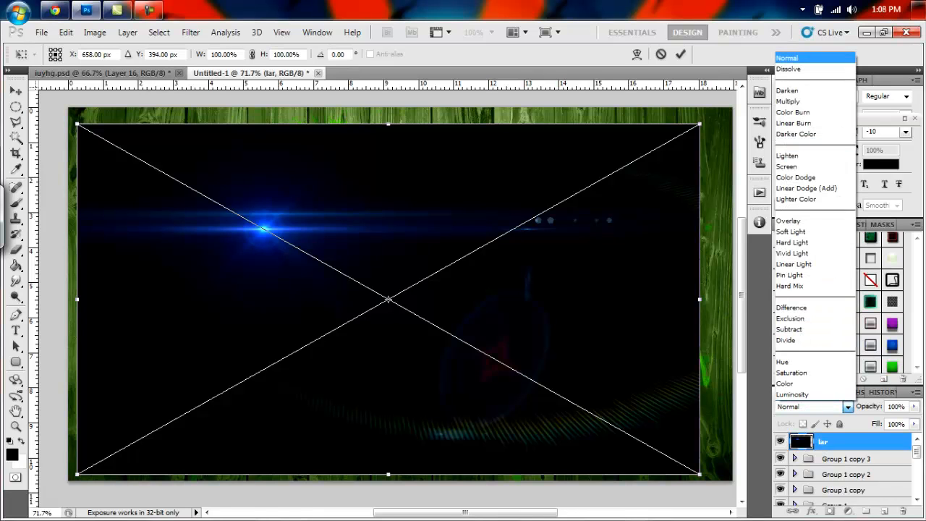
left_click(796, 166)
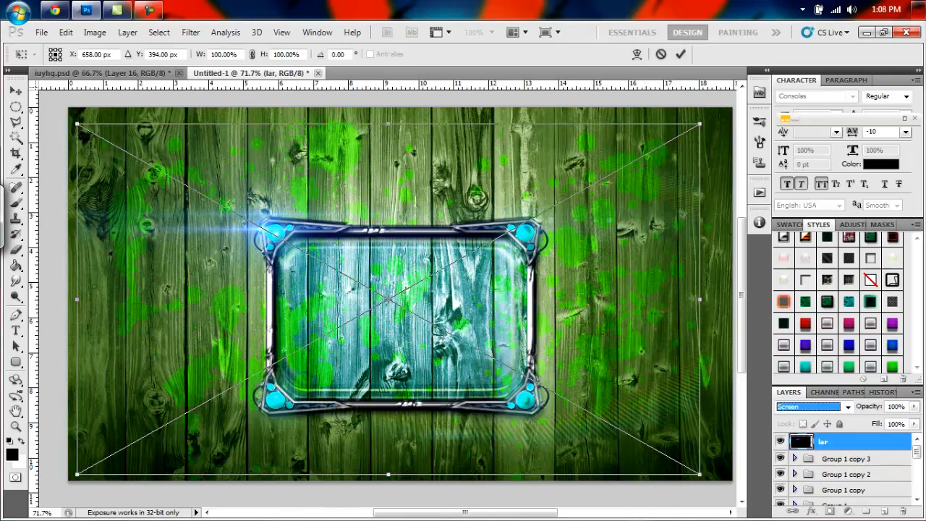
left_click_drag(699, 475, 737, 480)
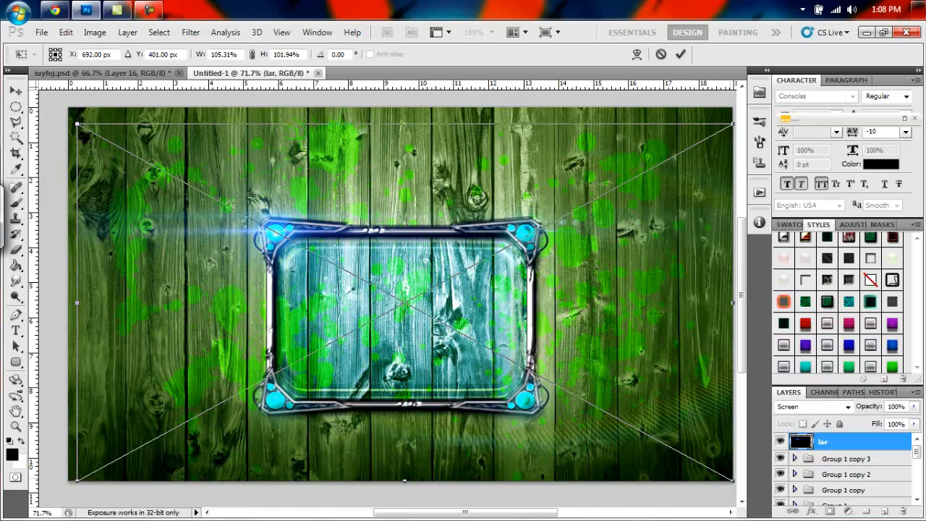
left_click_drag(404, 123, 405, 108)
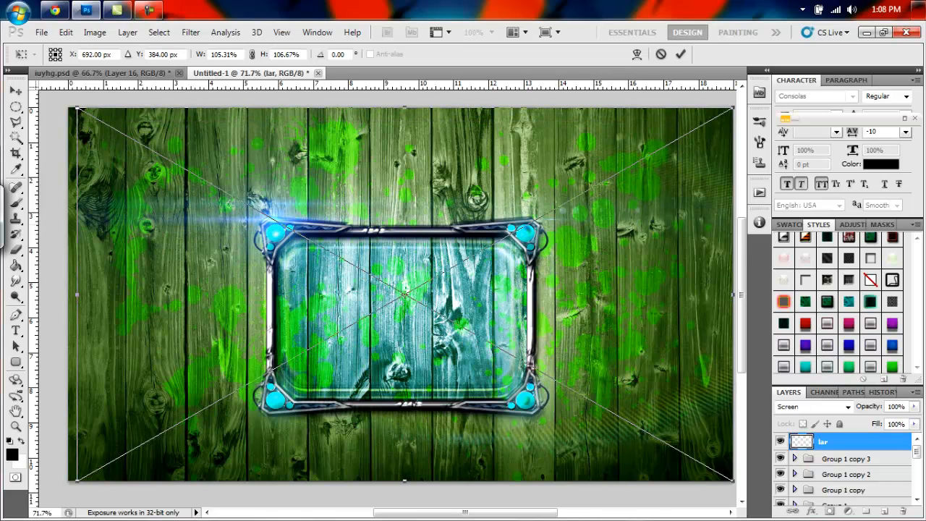
left_click_drag(76, 294, 68, 295)
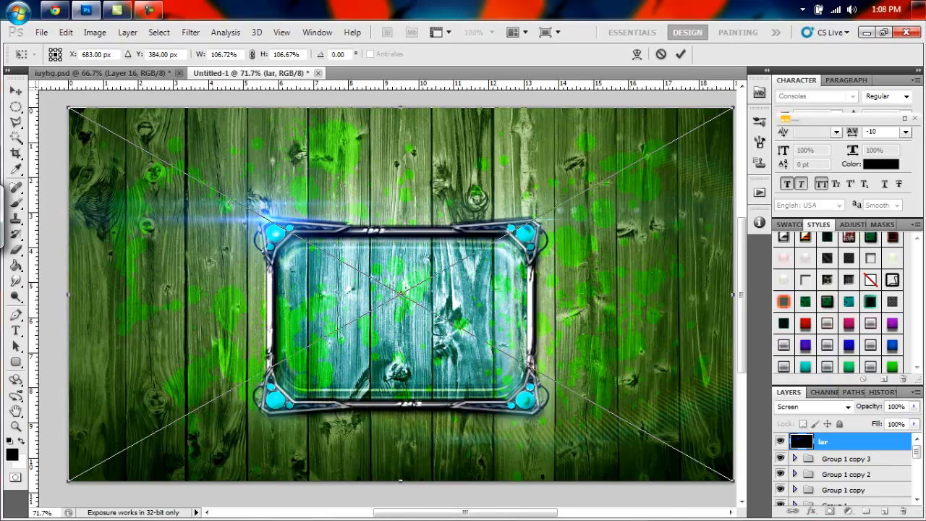
left_click(680, 53)
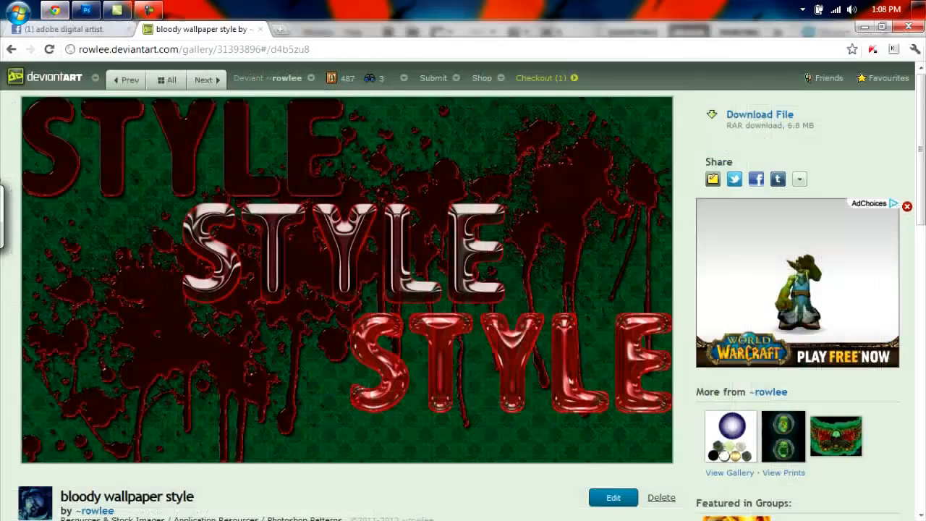
Step: Switch to Chrome and look through the posts and shared artwork in the adobe digital artist Facebook group
left_click(55, 10)
left_click(63, 28)
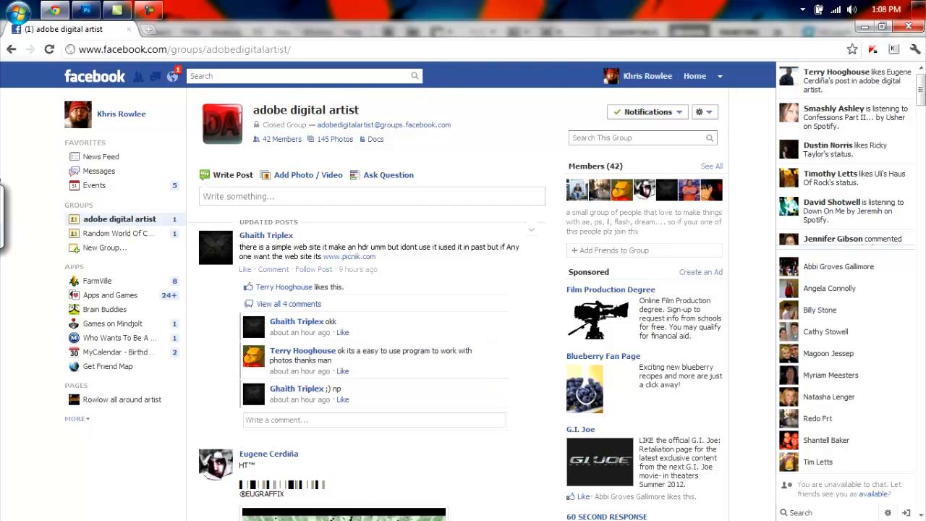
scroll(384, 303, "down", 10)
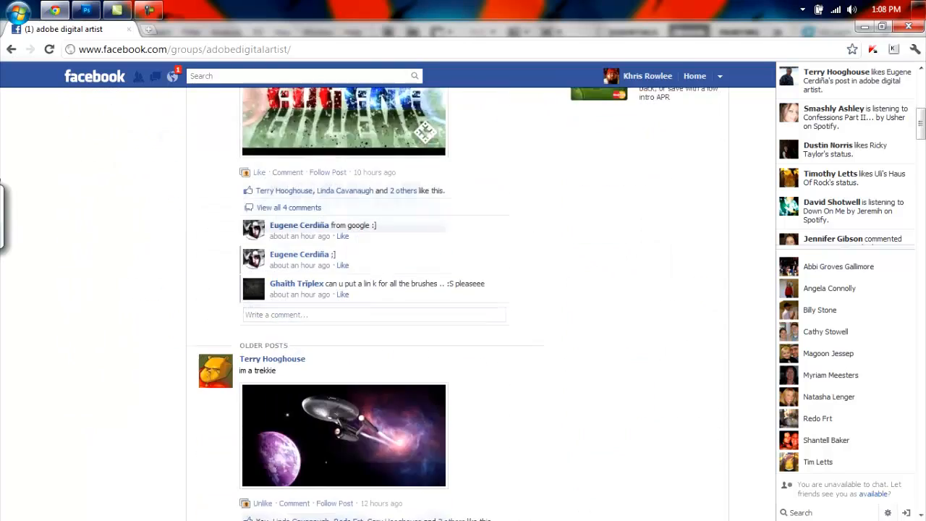
scroll(384, 303, "down", 10)
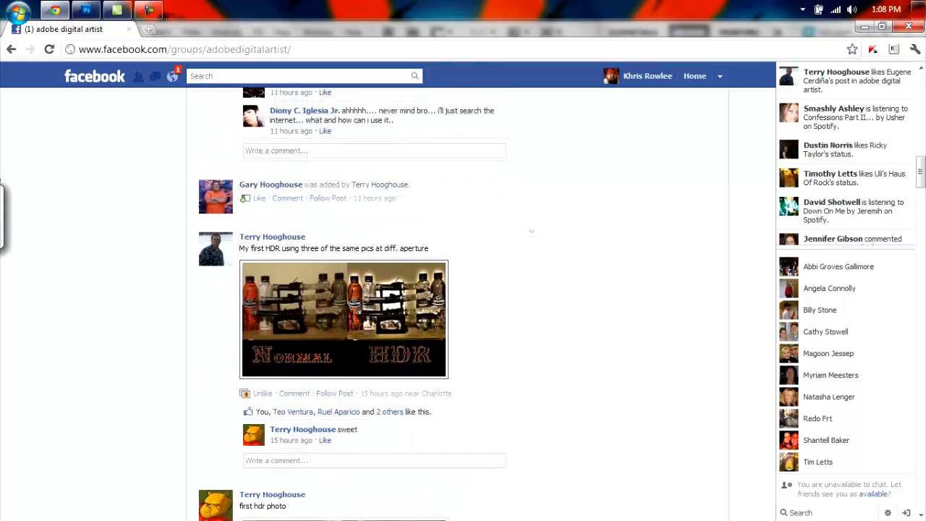
scroll(384, 304, "down", 5)
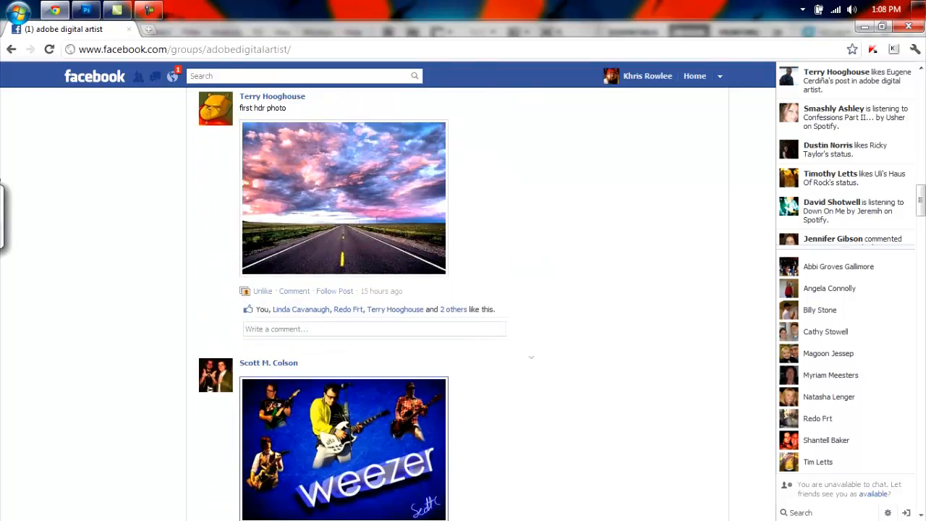
scroll(427, 347, "down", 4)
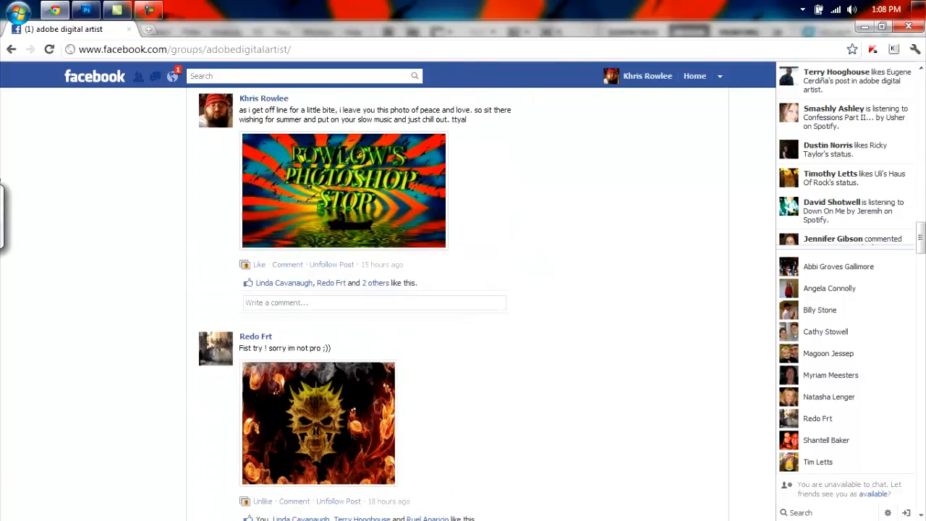
scroll(384, 304, "down", 10)
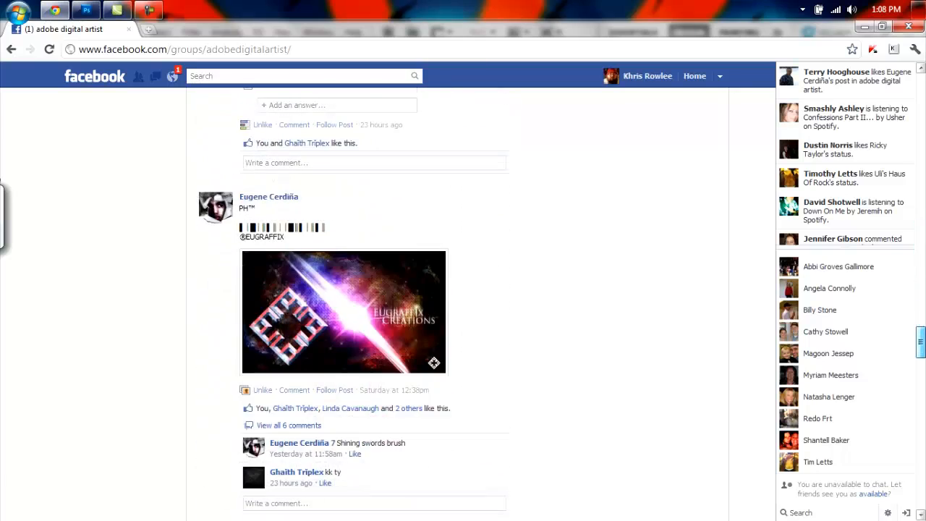
scroll(384, 304, "down", 10)
scroll(383, 304, "up", 10)
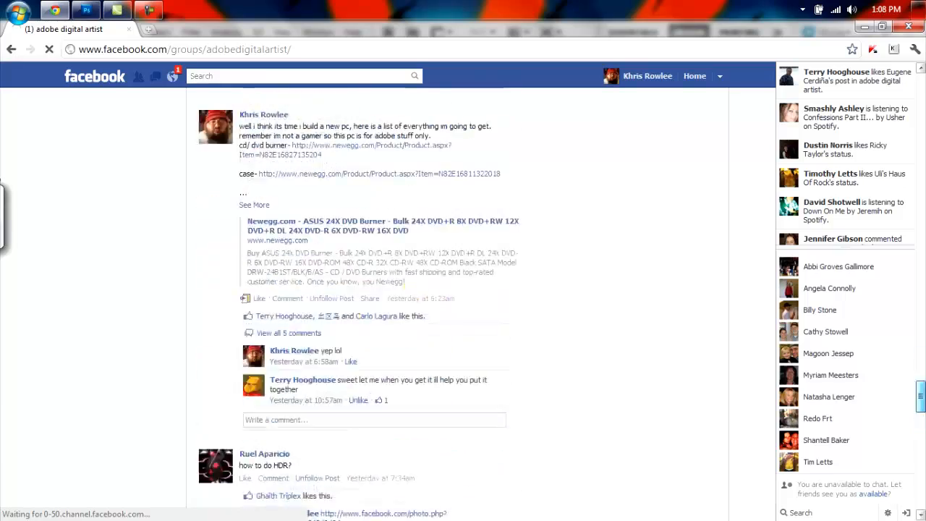
scroll(384, 303, "up", 5)
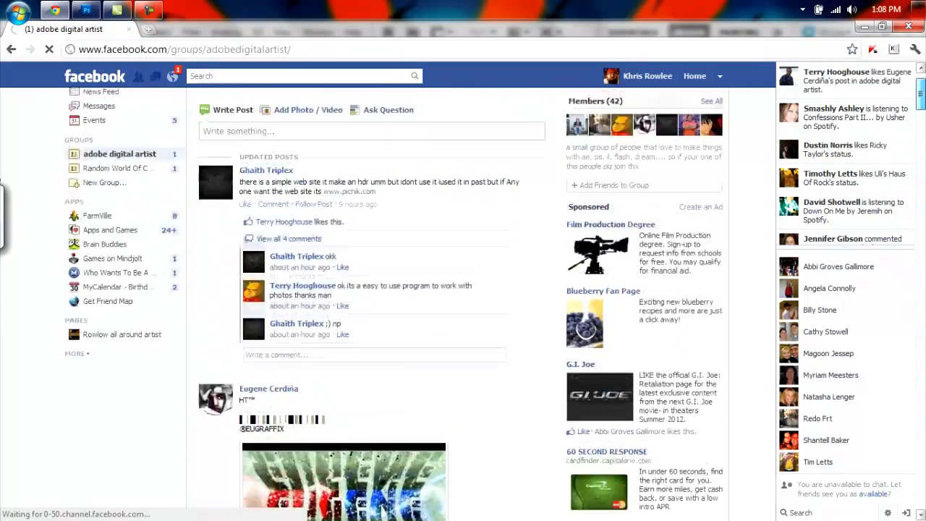